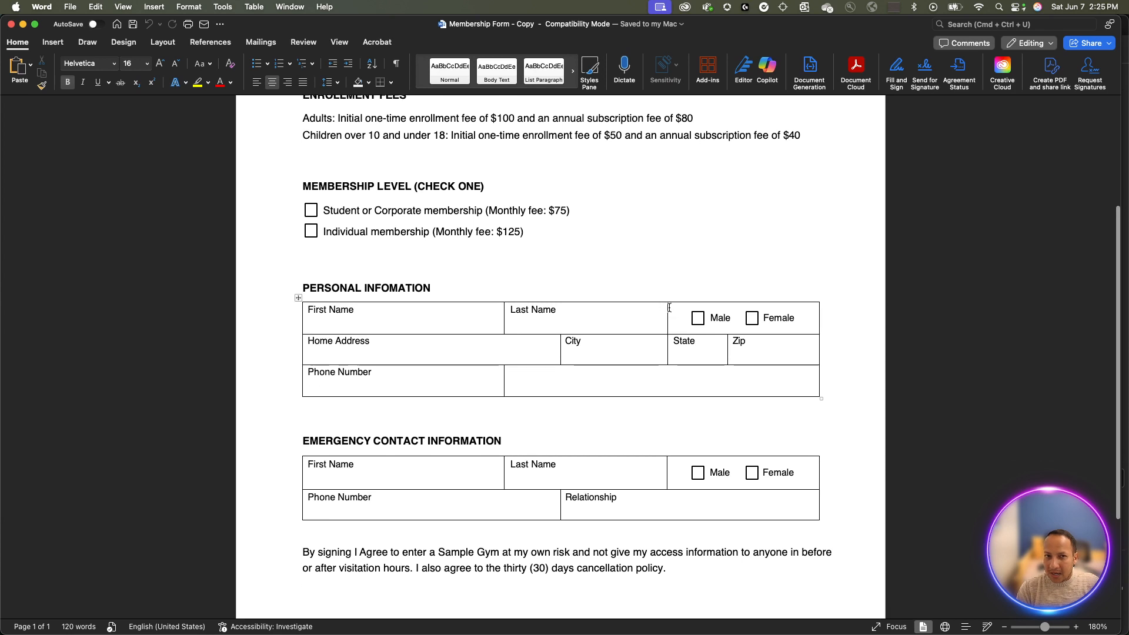
- Select the Enrollment Fees heading and fee lines, then clear the selection
{"action": "scroll", "coordinate": [588, 300], "scroll_direction": "up", "scroll_amount": 5}
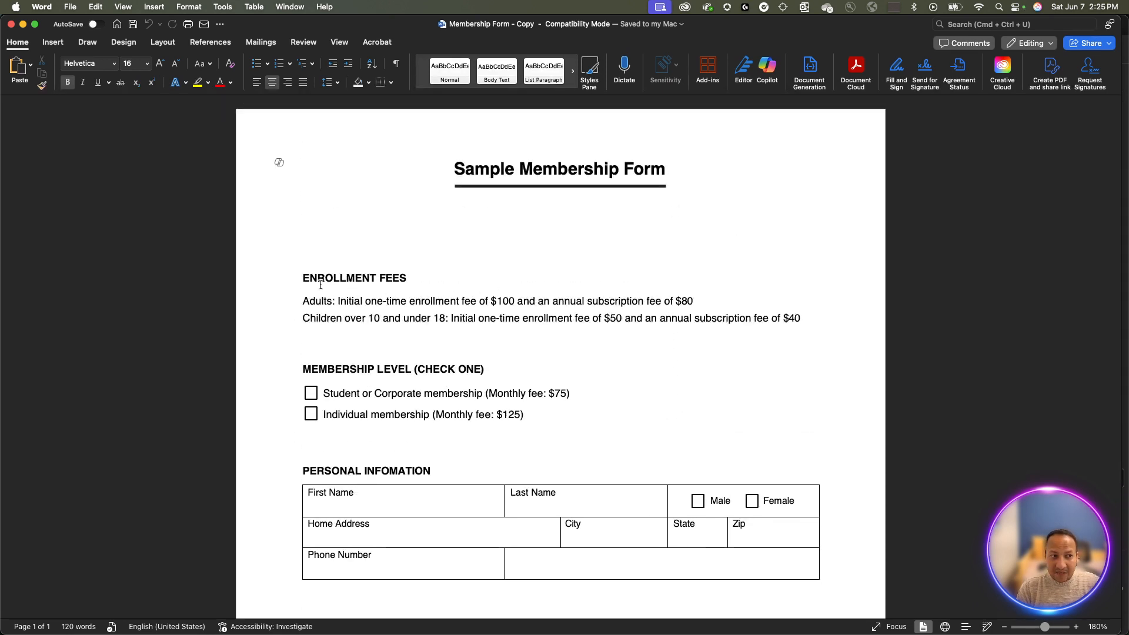
{"action": "left_click_drag", "start_coordinate": [302, 277], "coordinate": [463, 316]}
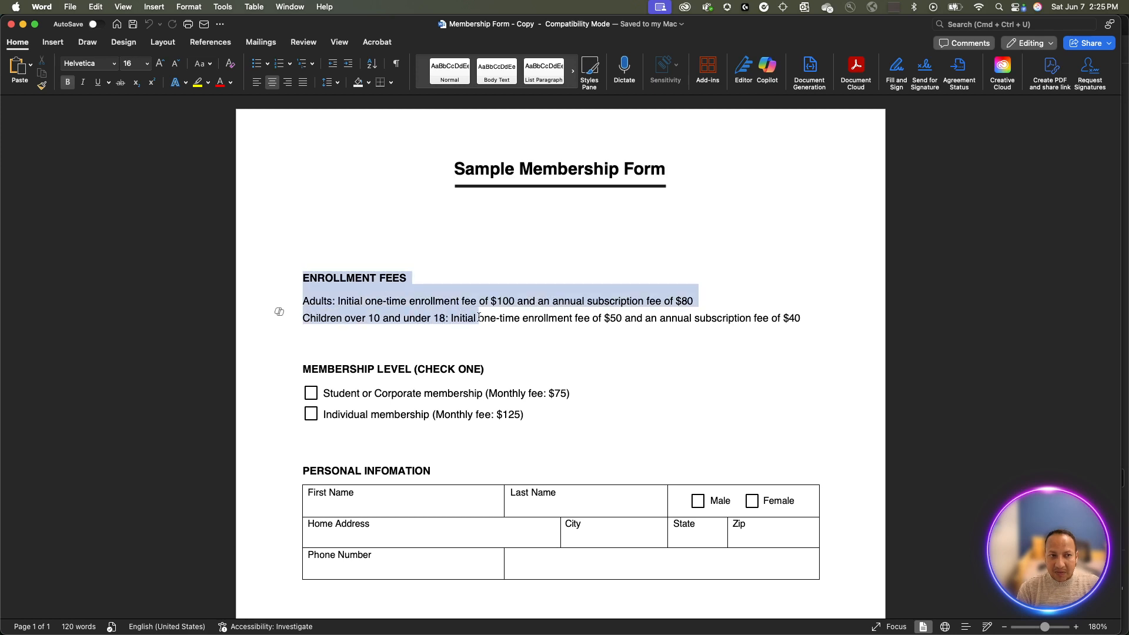
{"action": "left_click", "coordinate": [477, 317]}
{"action": "scroll", "coordinate": [479, 318], "scroll_direction": "down", "scroll_amount": 4}
{"action": "left_click", "coordinate": [454, 378]}
- Select cells and the whole Personal Information table, review table styles, then deselect it
{"action": "left_click_drag", "start_coordinate": [453, 379], "coordinate": [494, 404]}
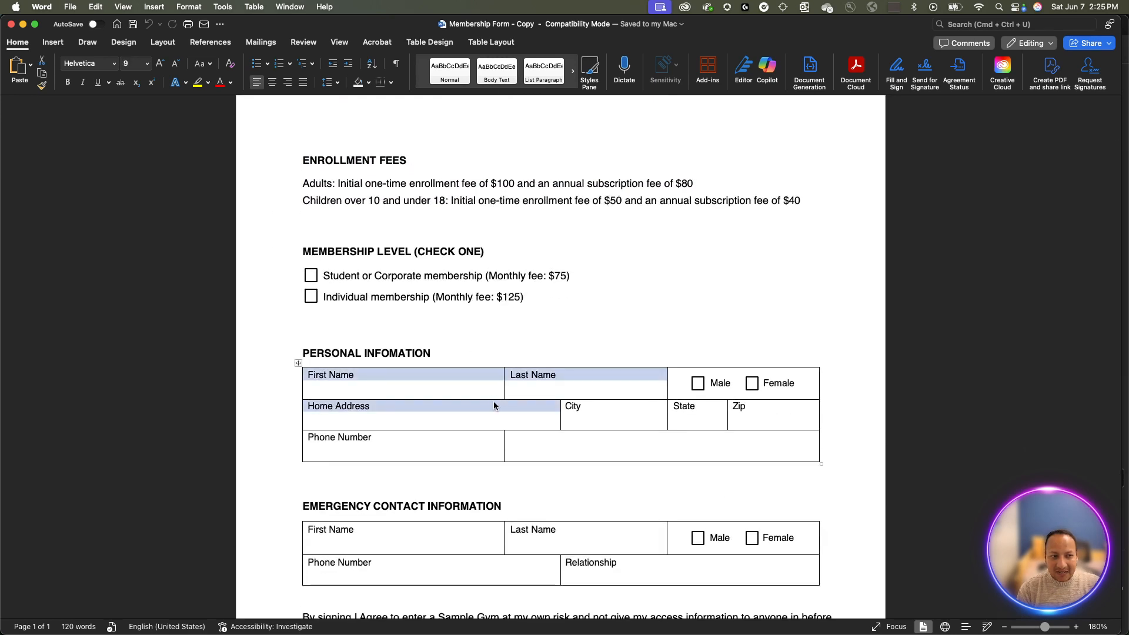
{"action": "left_click", "coordinate": [468, 391]}
{"action": "left_click", "coordinate": [296, 364]}
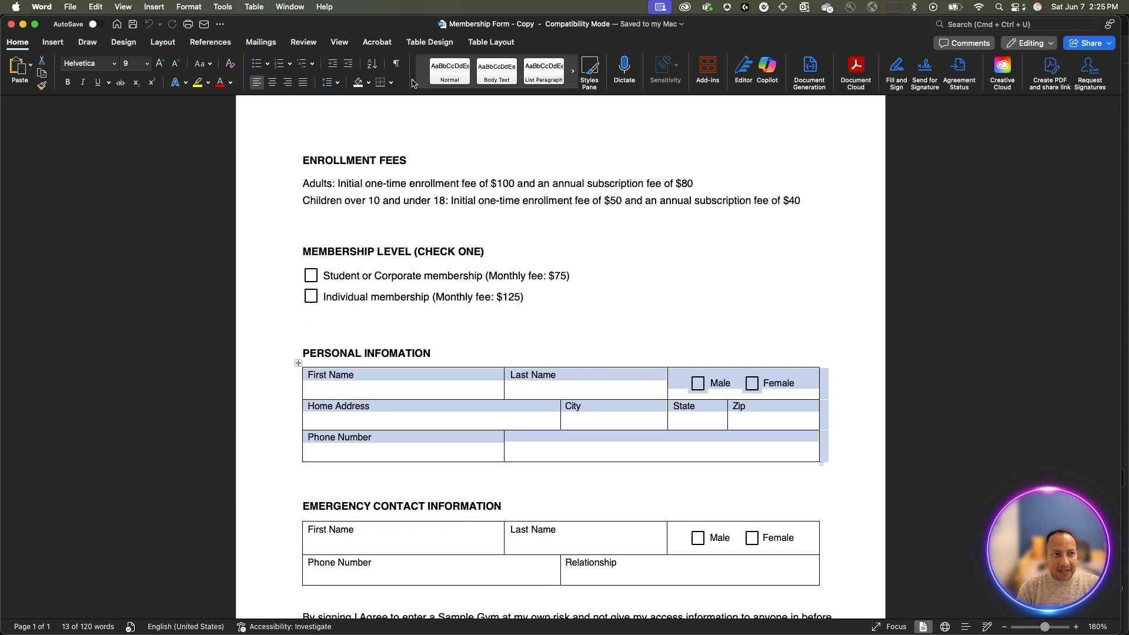
{"action": "left_click", "coordinate": [438, 42]}
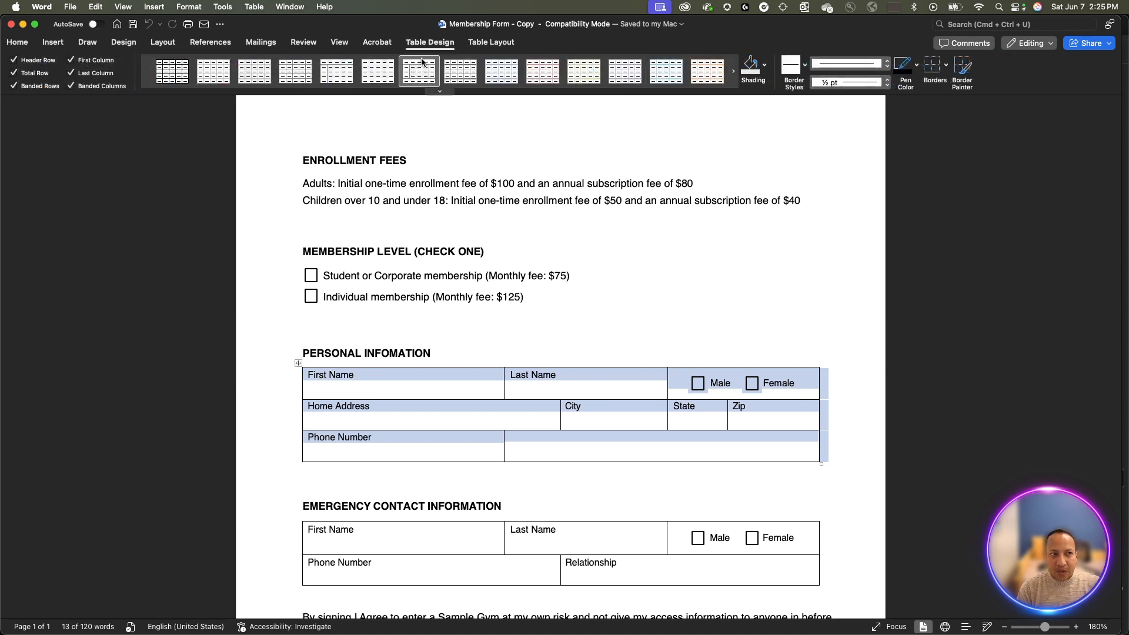
{"action": "left_click", "coordinate": [403, 322]}
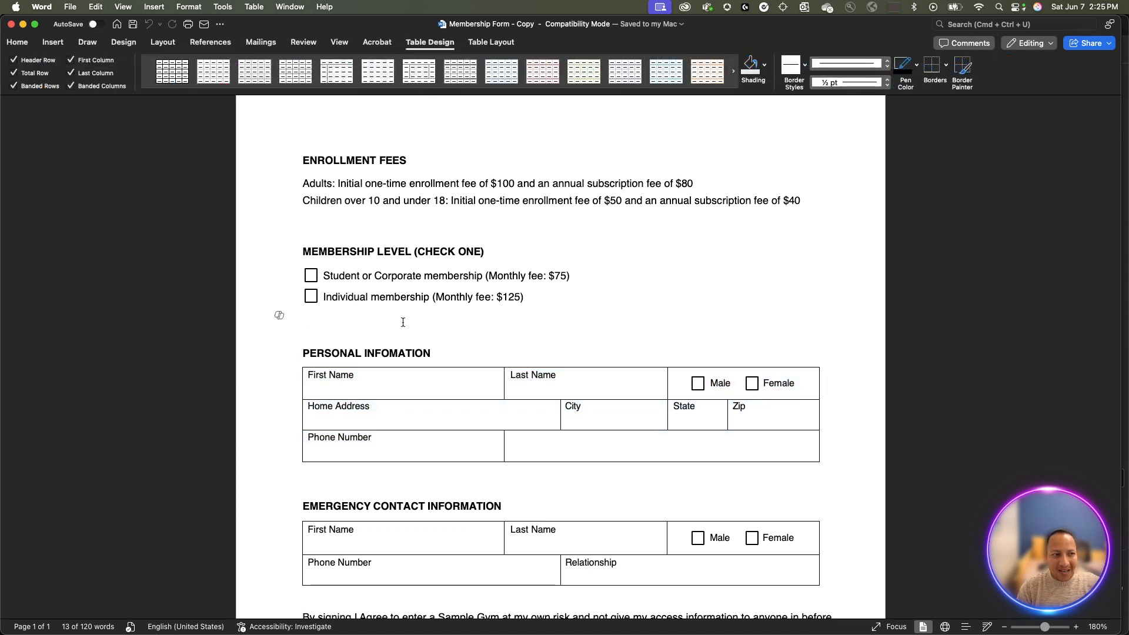
{"action": "left_click", "coordinate": [53, 41]}
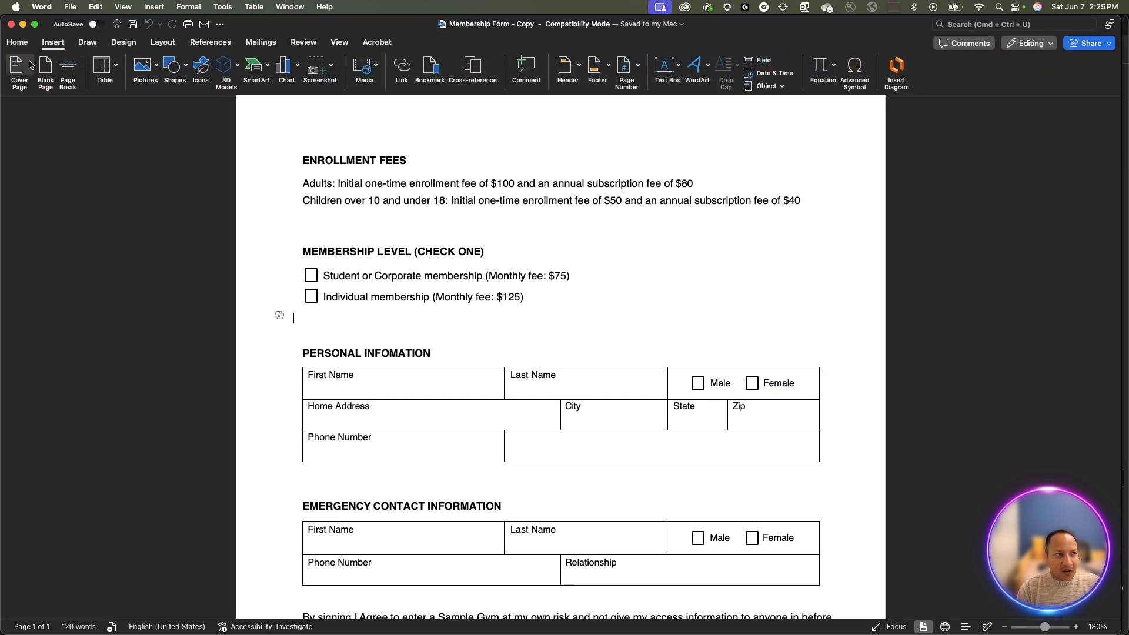
- Dismiss the table grid without inserting, then select and deselect the Male checkbox shape
{"action": "left_click", "coordinate": [114, 80]}
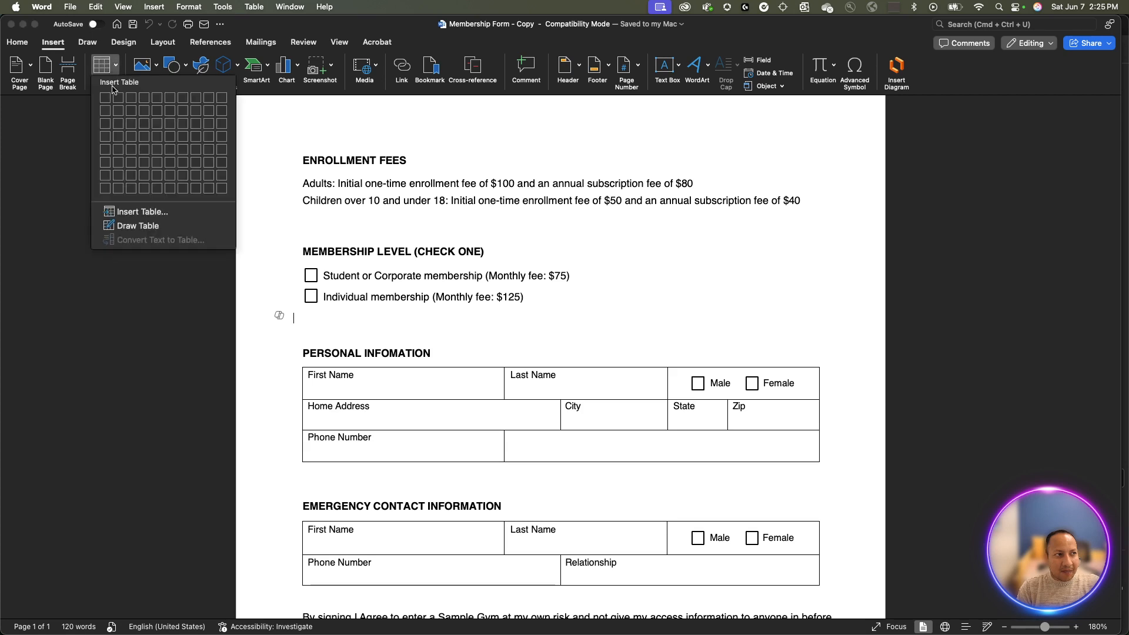
{"action": "left_click", "coordinate": [377, 350]}
{"action": "scroll", "coordinate": [376, 350], "scroll_direction": "down", "scroll_amount": 5}
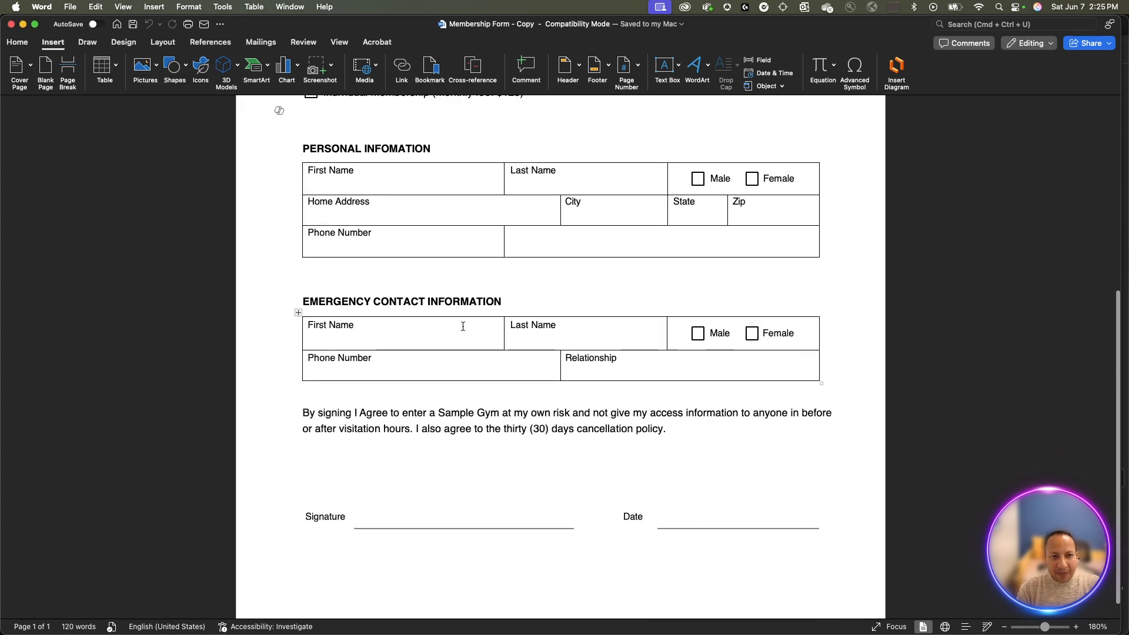
{"action": "left_click", "coordinate": [699, 184]}
{"action": "left_click", "coordinate": [745, 184]}
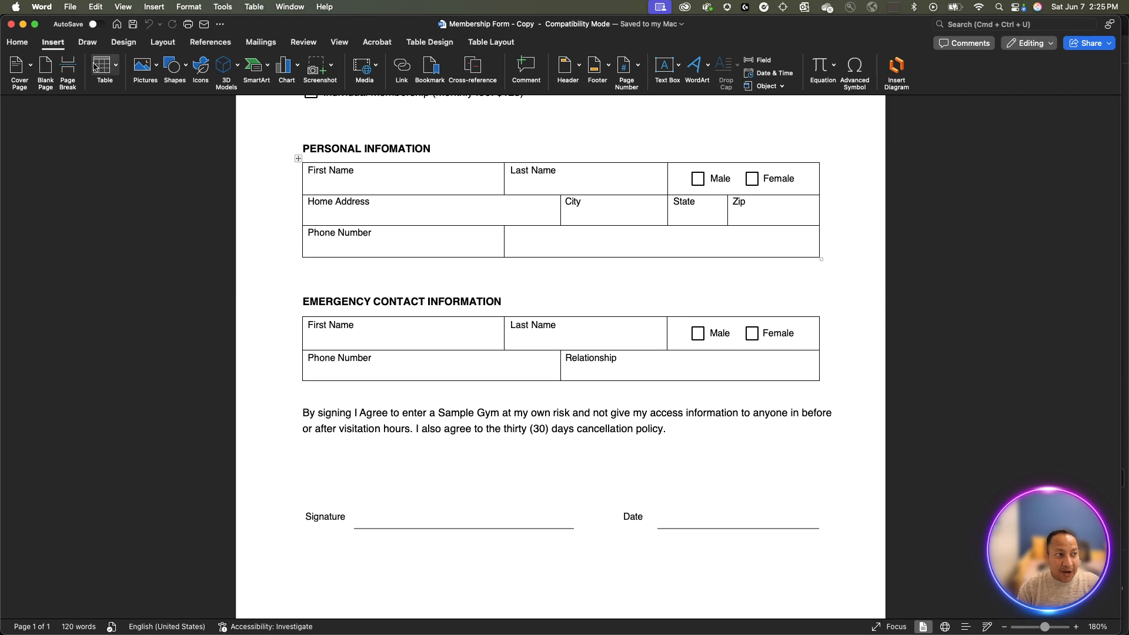
- Close the Shapes gallery without inserting anything, then select the blank Signature line
{"action": "left_click", "coordinate": [181, 68]}
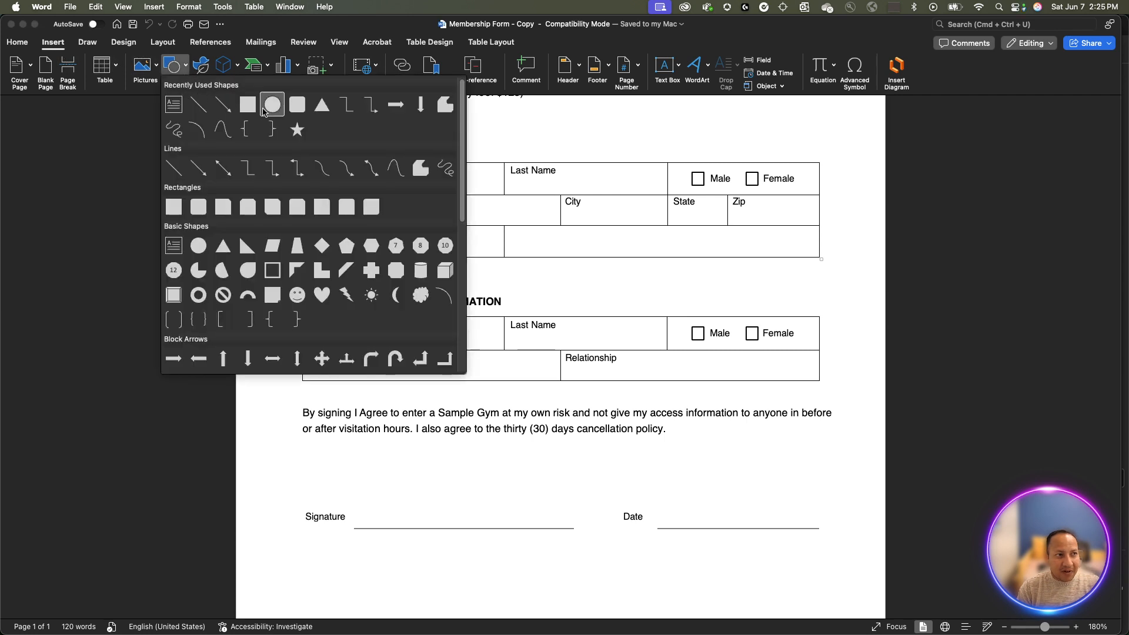
{"action": "left_click", "coordinate": [599, 292]}
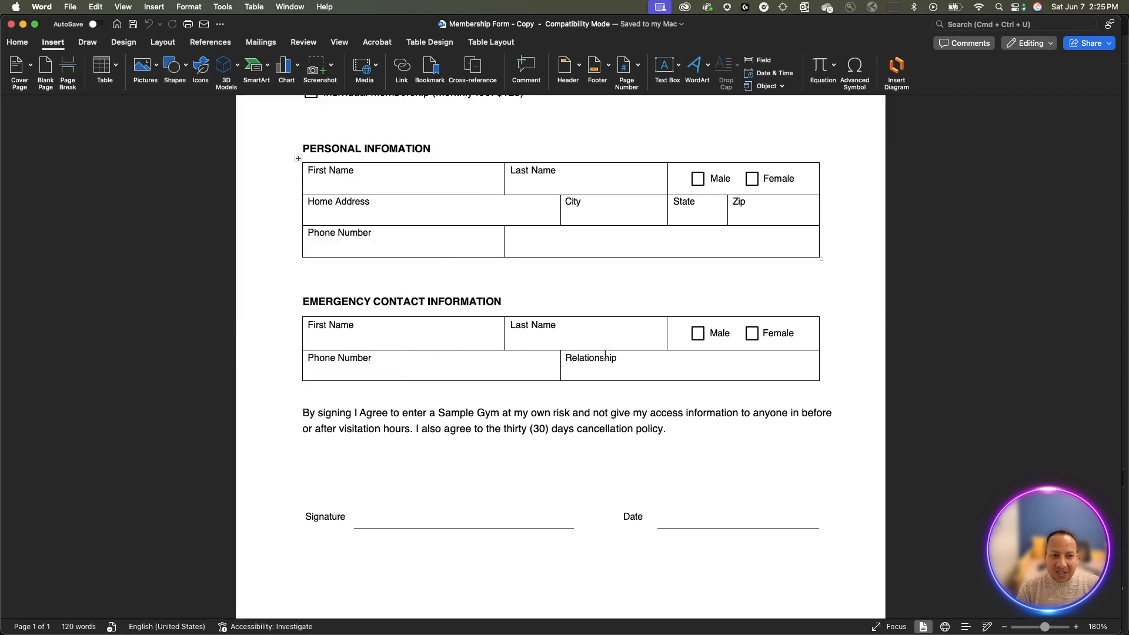
{"action": "scroll", "coordinate": [617, 390], "scroll_direction": "up", "scroll_amount": 8}
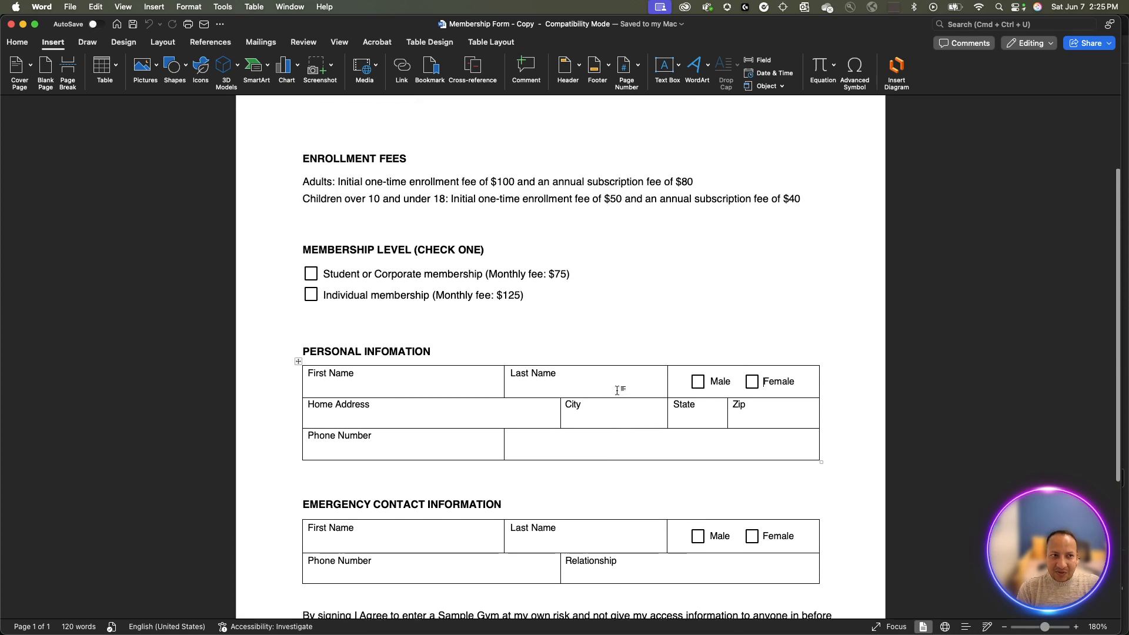
{"action": "scroll", "coordinate": [617, 391], "scroll_direction": "up", "scroll_amount": 4}
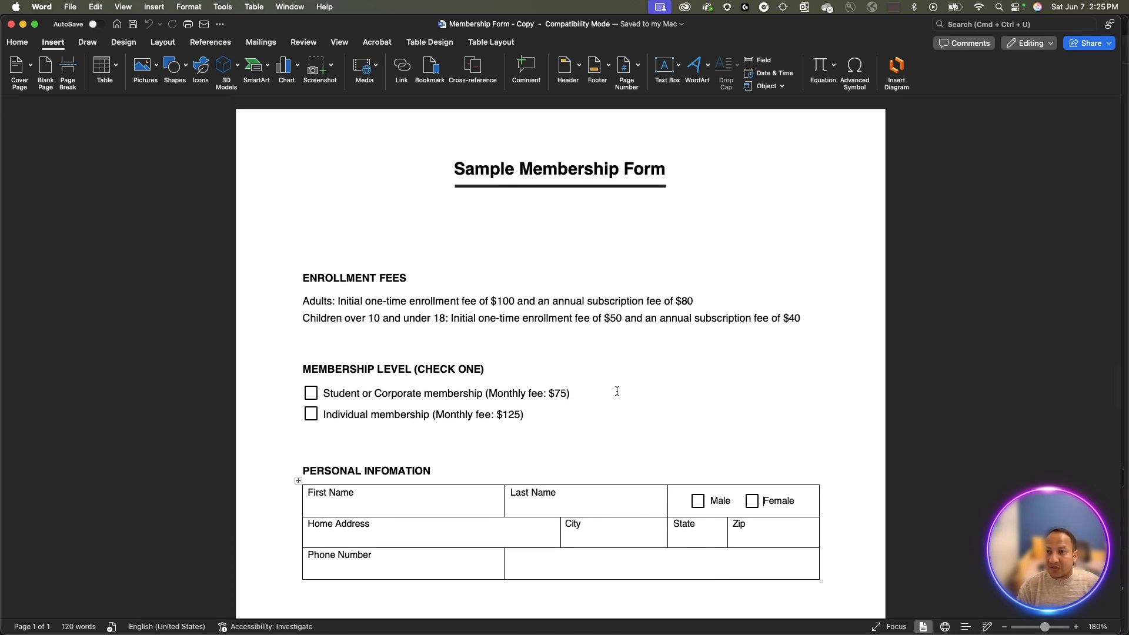
{"action": "scroll", "coordinate": [616, 391], "scroll_direction": "down", "scroll_amount": 13}
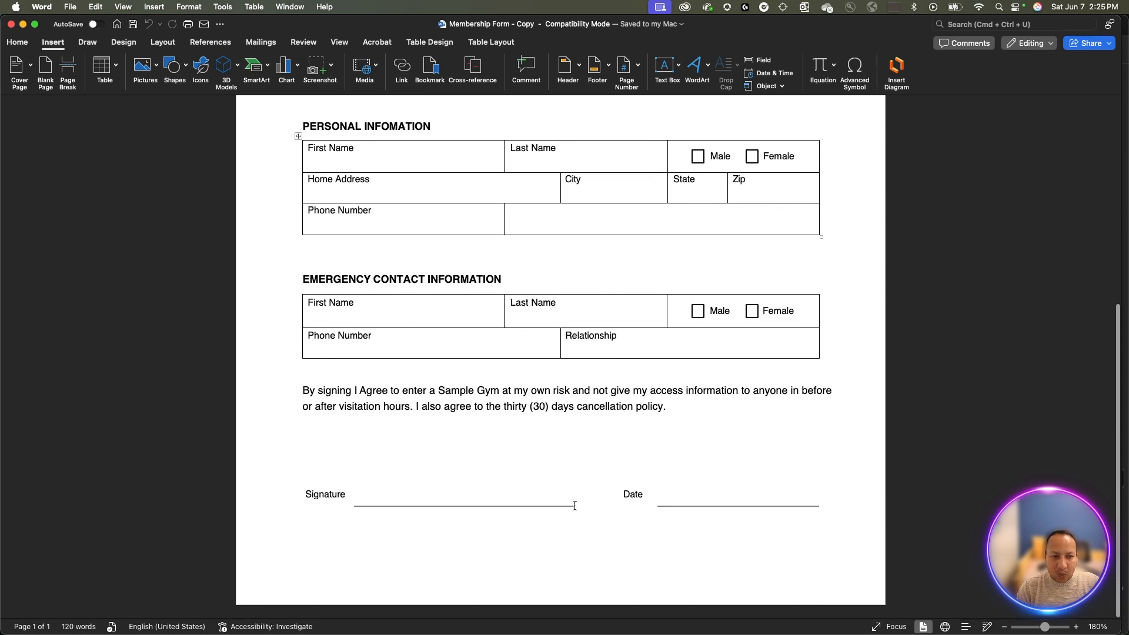
{"action": "left_click_drag", "start_coordinate": [574, 505], "coordinate": [456, 501]}
{"action": "left_click", "coordinate": [472, 439]}
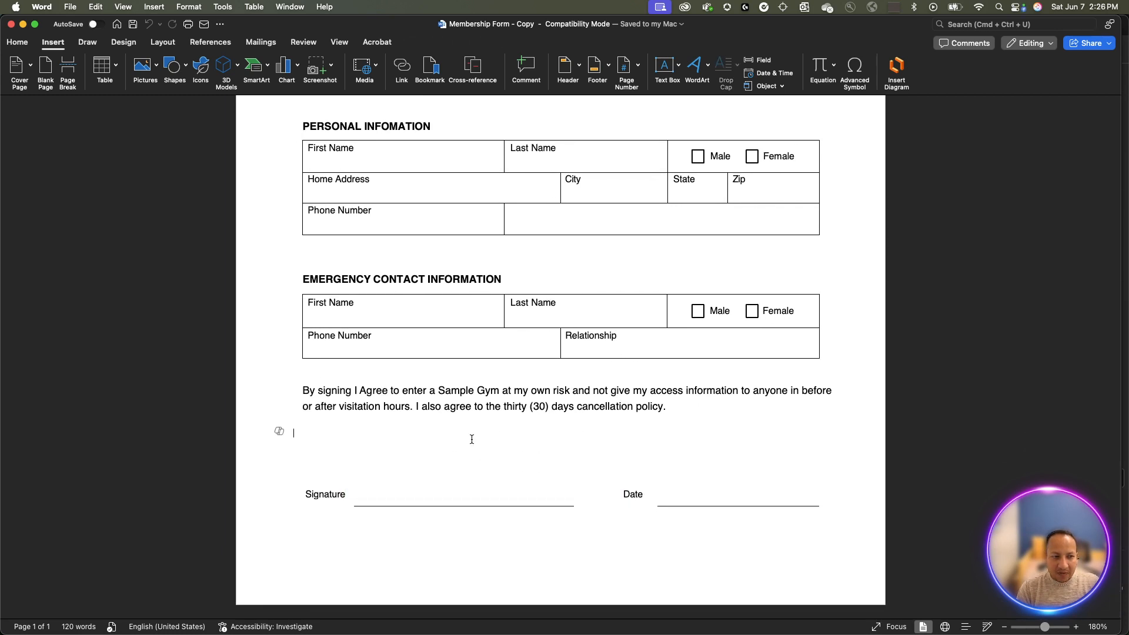
{"action": "type", "text": "_____"}
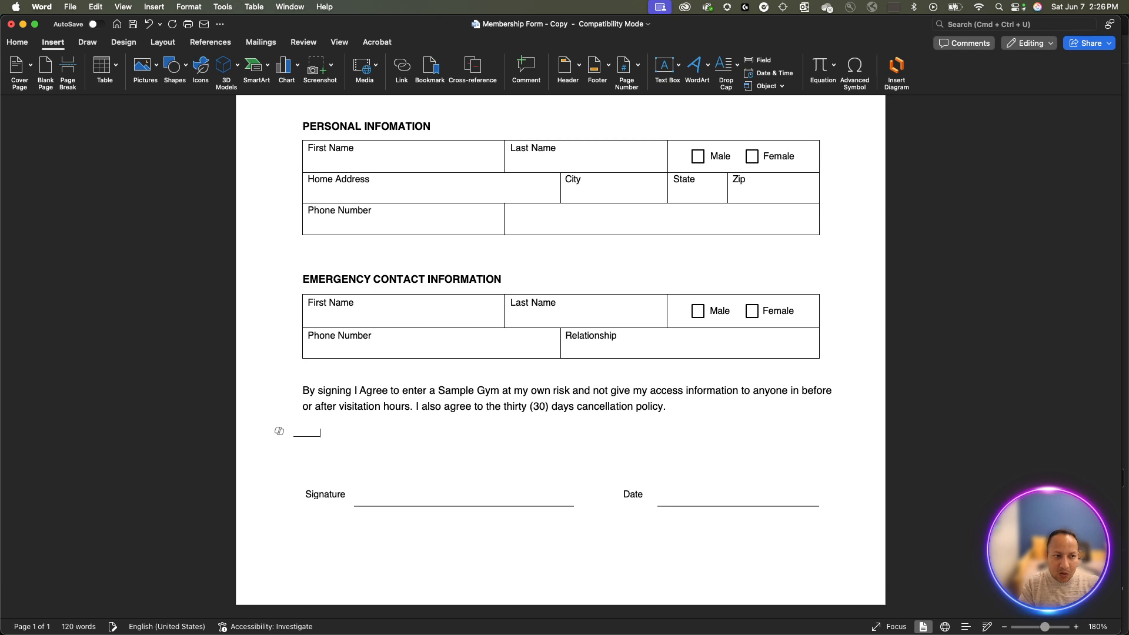
{"action": "type", "text": "_______"}
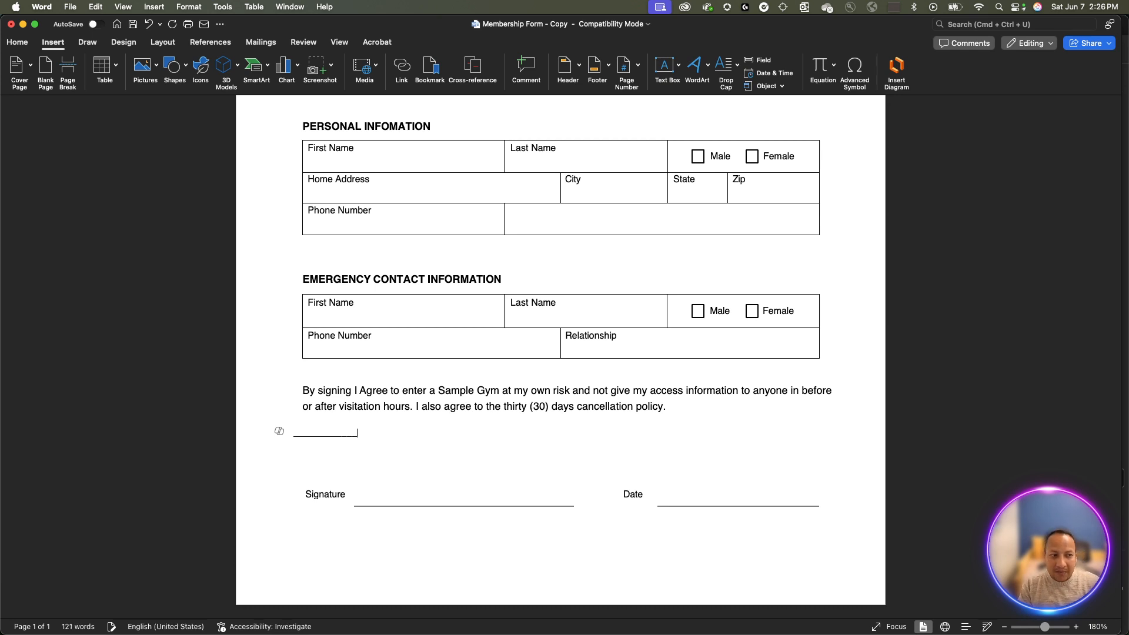
{"action": "left_click_drag", "start_coordinate": [360, 433], "coordinate": [291, 429]}
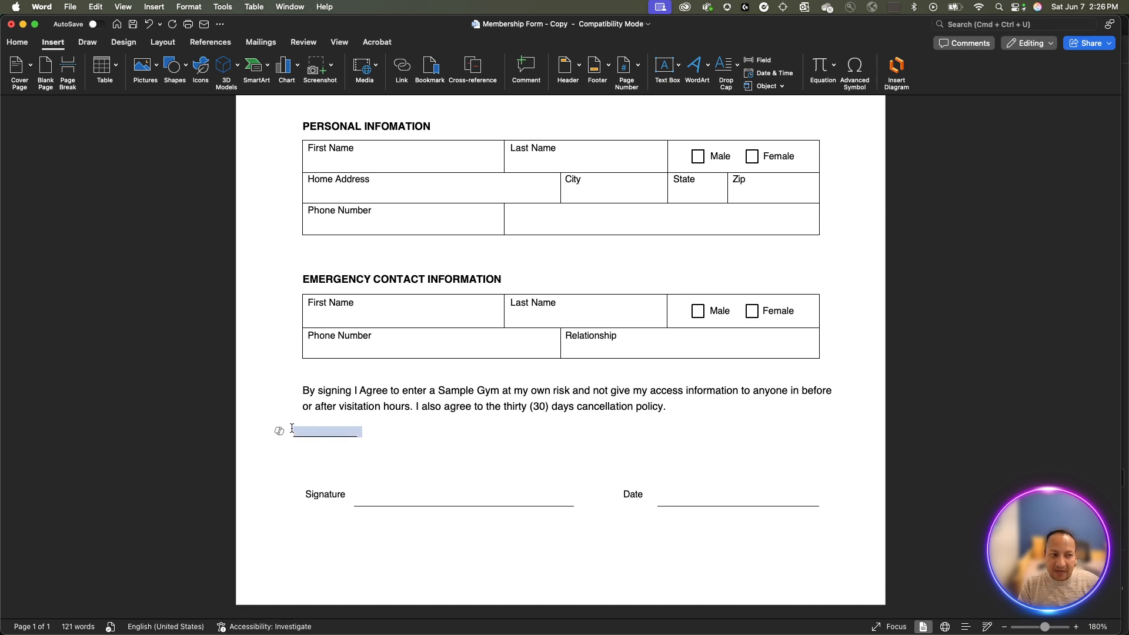
{"action": "key", "text": "BackSpace"}
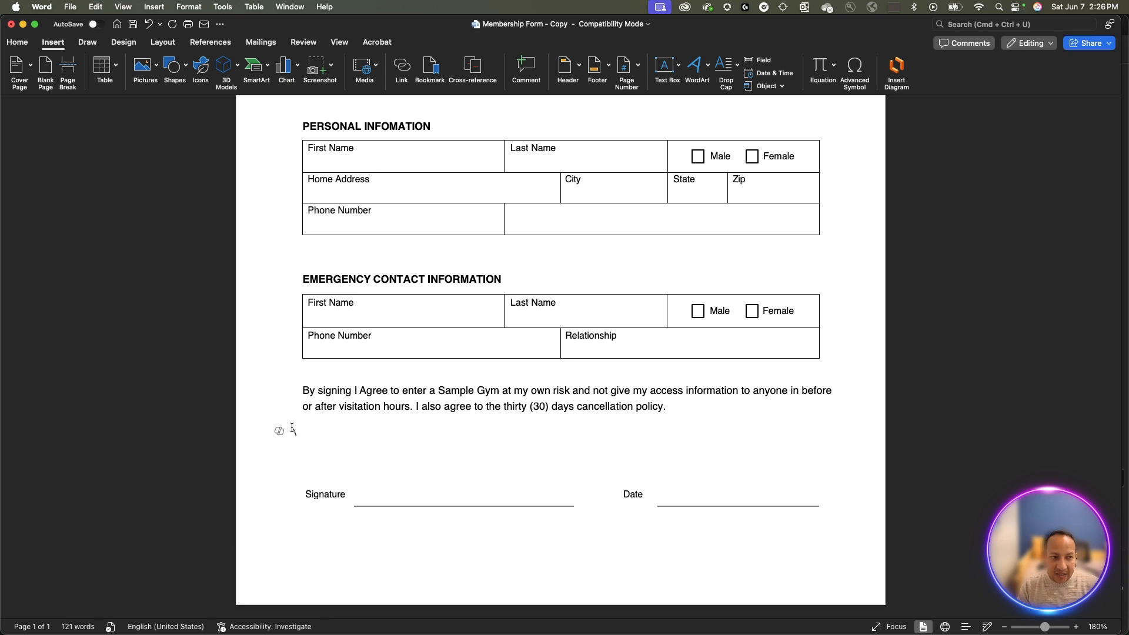
{"action": "scroll", "coordinate": [386, 448], "scroll_direction": "up", "scroll_amount": 10}
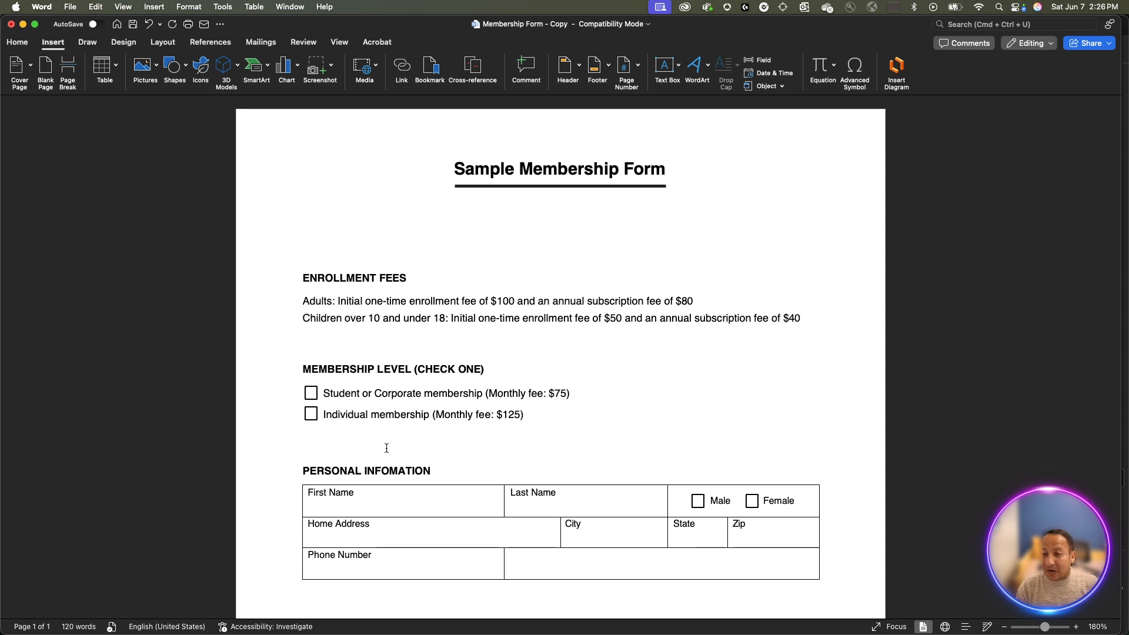
{"action": "scroll", "coordinate": [386, 448], "scroll_direction": "down", "scroll_amount": 5}
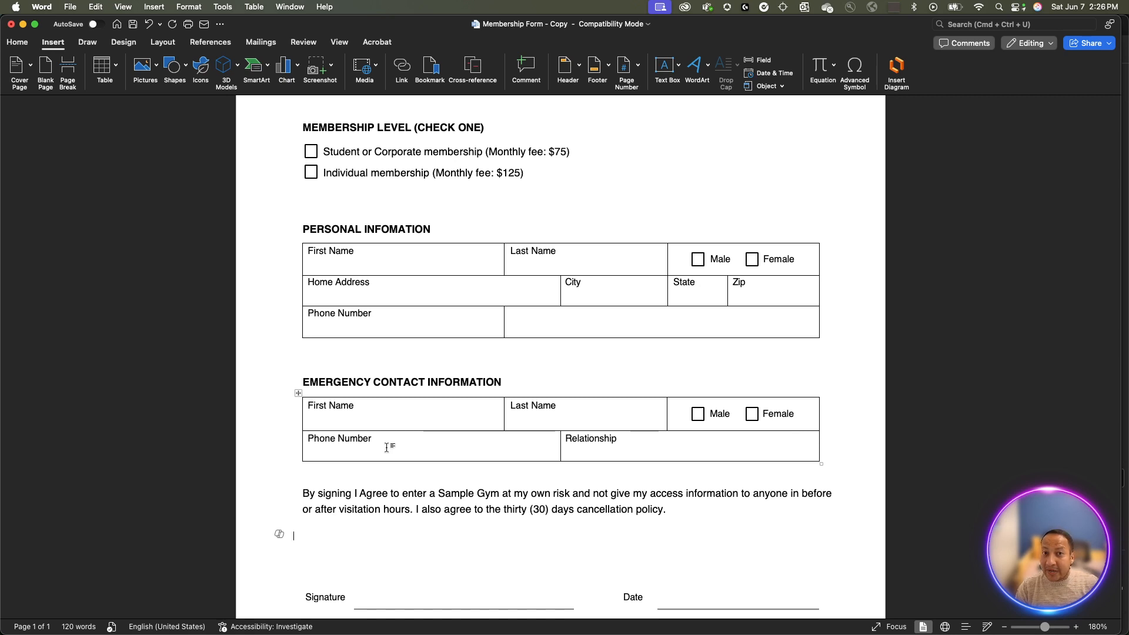
{"action": "scroll", "coordinate": [386, 448], "scroll_direction": "down", "scroll_amount": 3}
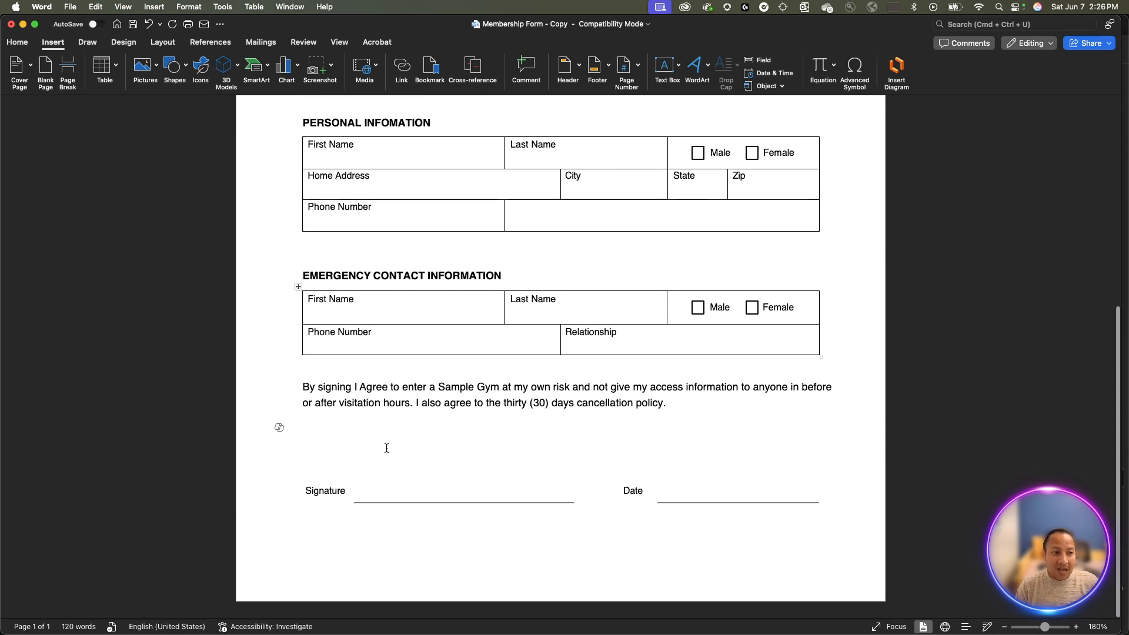
{"action": "scroll", "coordinate": [386, 448], "scroll_direction": "up", "scroll_amount": 5}
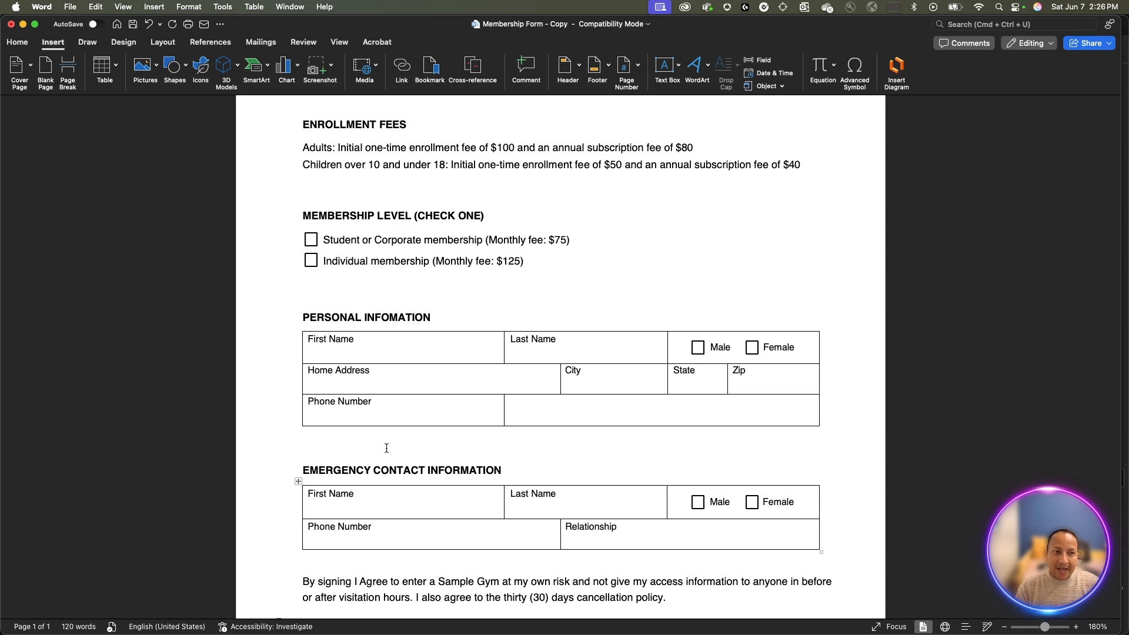
{"action": "scroll", "coordinate": [386, 447], "scroll_direction": "down", "scroll_amount": 1}
{"action": "scroll", "coordinate": [386, 447], "scroll_direction": "up", "scroll_amount": 5}
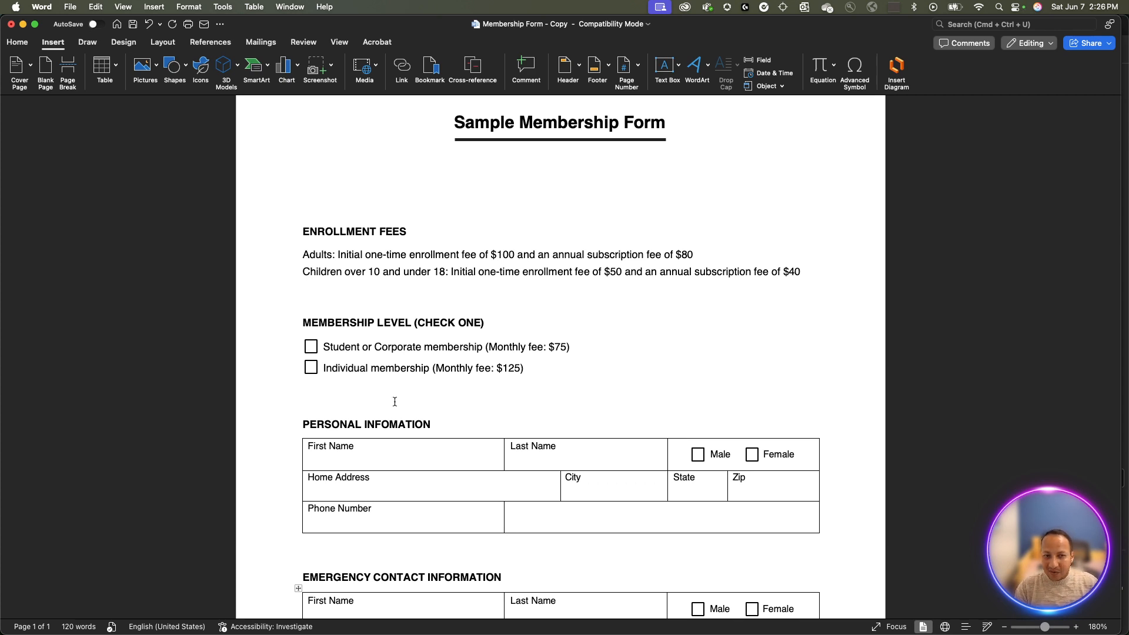
{"action": "scroll", "coordinate": [443, 364], "scroll_direction": "down", "scroll_amount": 3}
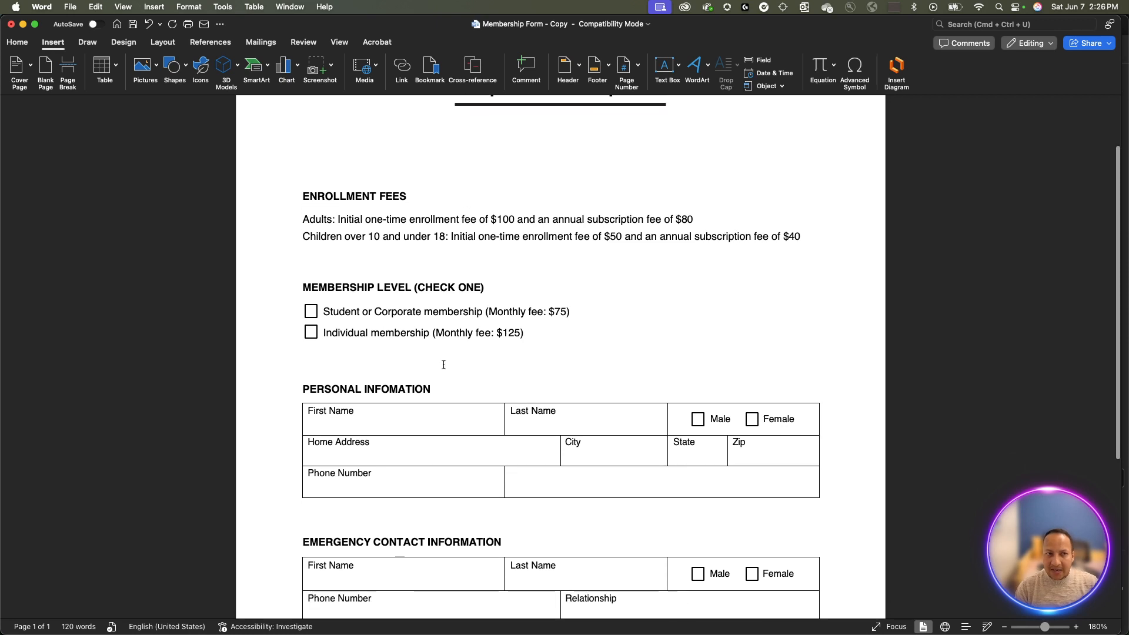
{"action": "scroll", "coordinate": [443, 364], "scroll_direction": "down", "scroll_amount": 10}
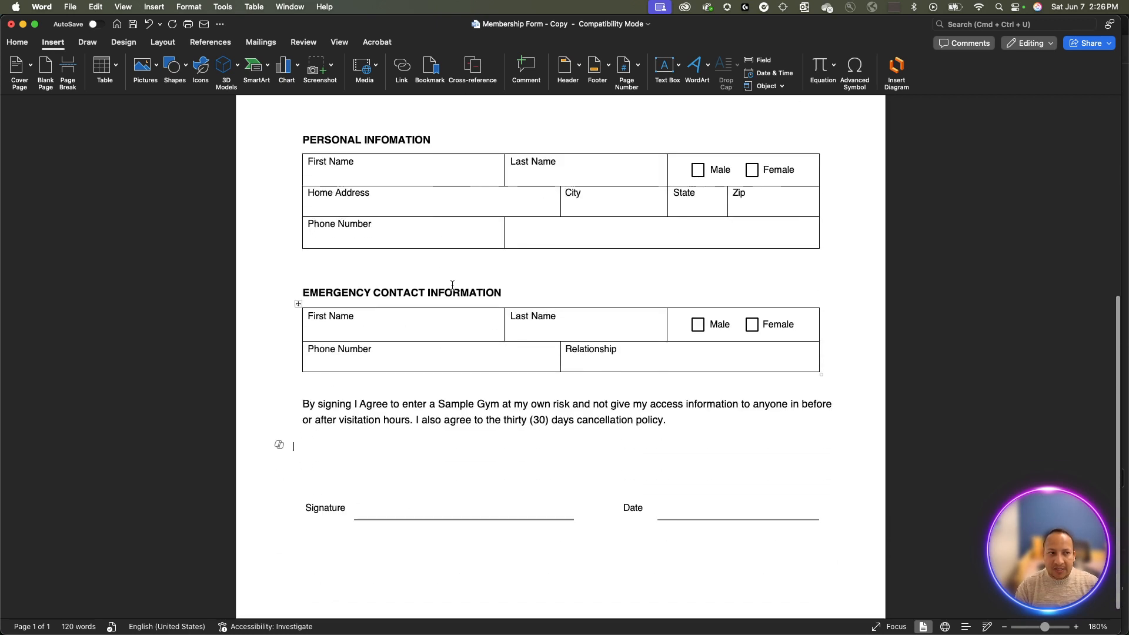
{"action": "scroll", "coordinate": [666, 268], "scroll_direction": "down", "scroll_amount": 1}
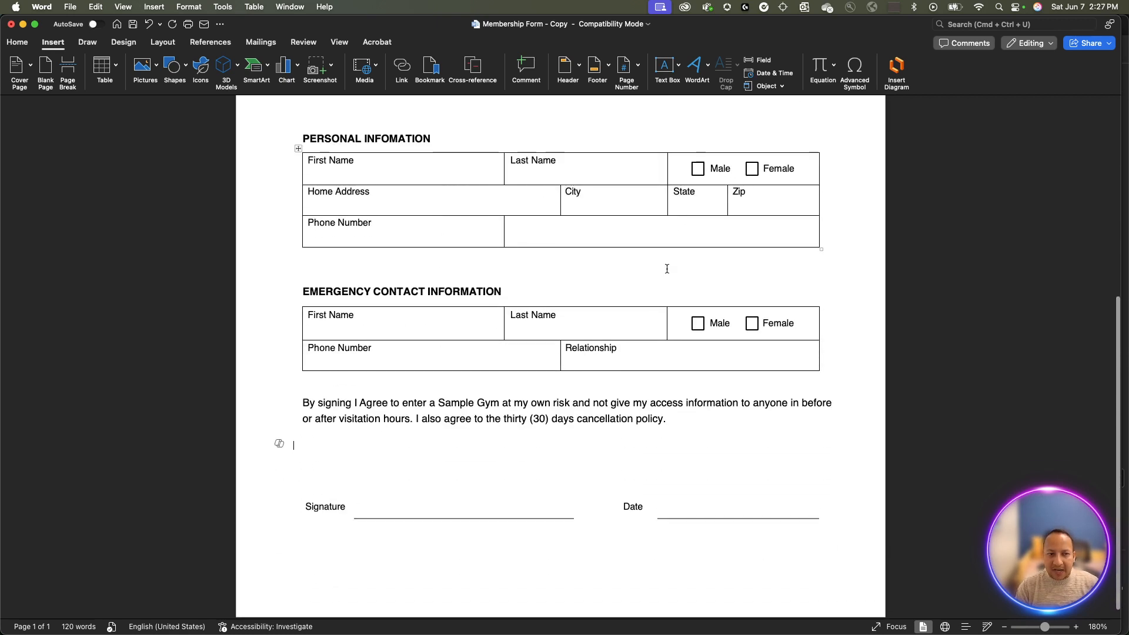
{"action": "scroll", "coordinate": [666, 268], "scroll_direction": "up", "scroll_amount": 2}
{"action": "scroll", "coordinate": [529, 520], "scroll_direction": "up", "scroll_amount": 2}
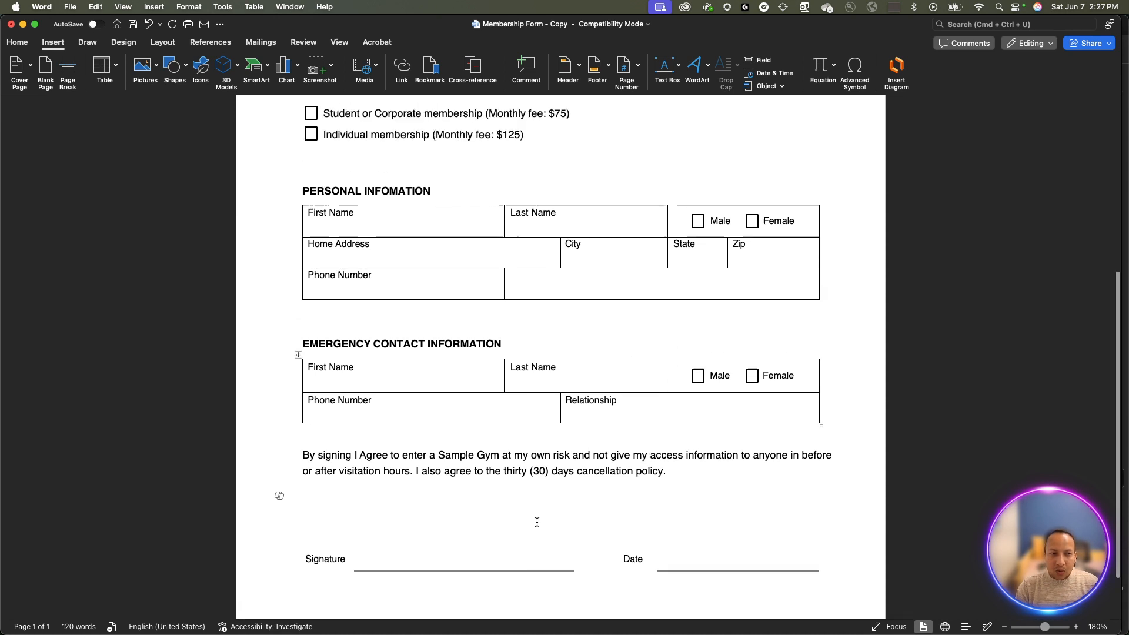
{"action": "scroll", "coordinate": [537, 522], "scroll_direction": "up", "scroll_amount": 10}
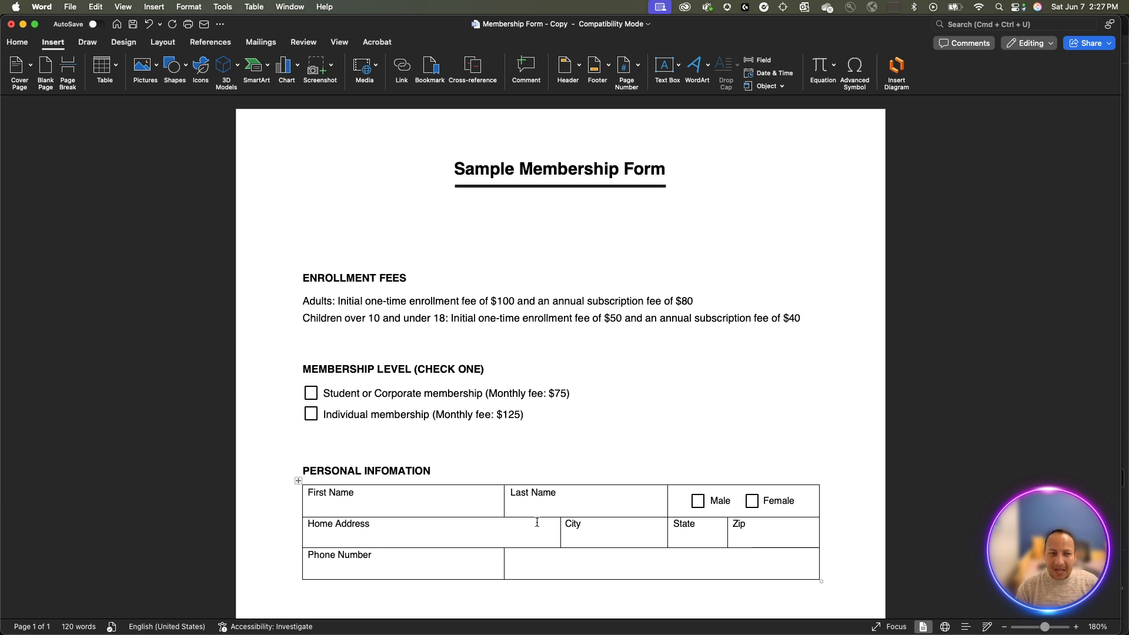
{"action": "scroll", "coordinate": [537, 522], "scroll_direction": "down", "scroll_amount": 1}
{"action": "scroll", "coordinate": [536, 522], "scroll_direction": "down", "scroll_amount": 1}
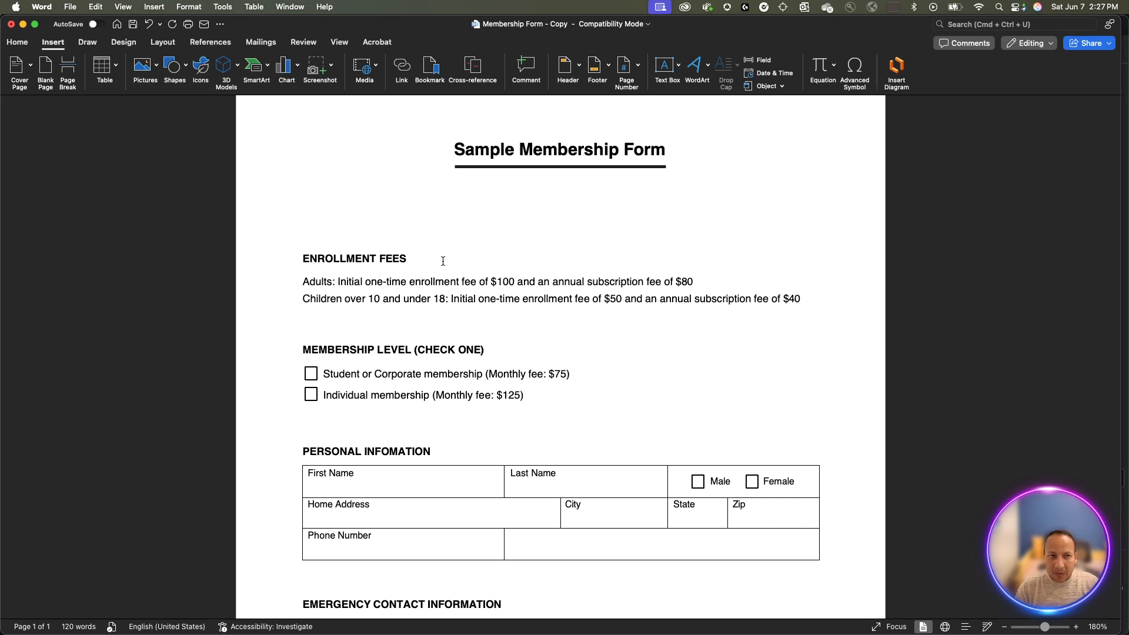
- Leave Word's Acrobat ribbon and switch via Finder to Acrobat showing PDF Forms.pdf
{"action": "left_click", "coordinate": [388, 44]}
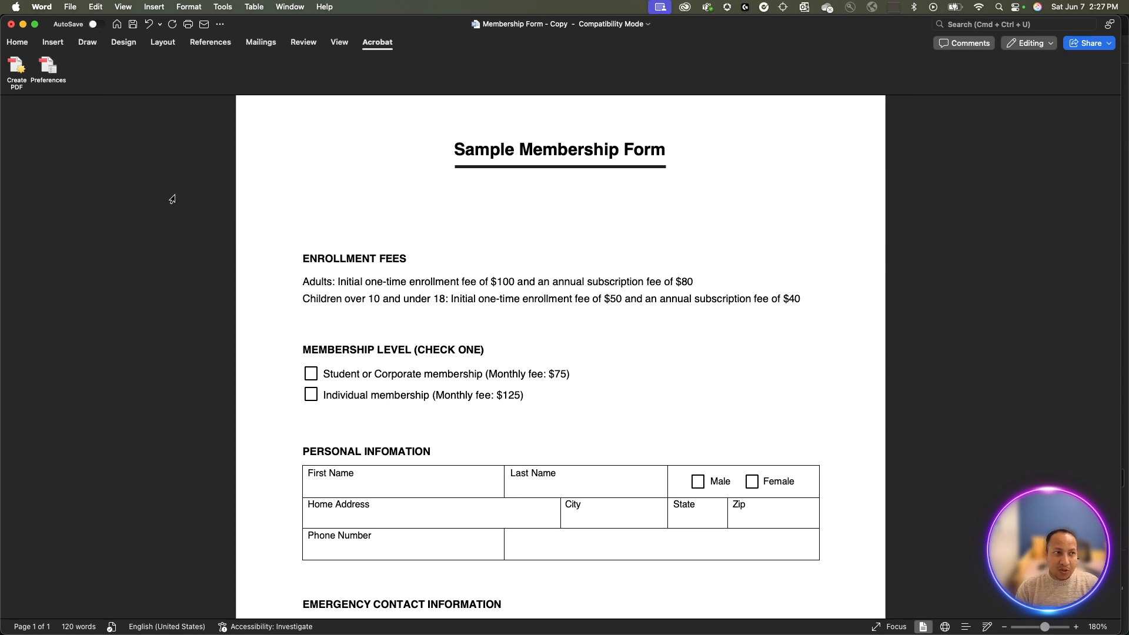
{"action": "key", "text": "super+Tab"}
{"action": "mouse_move", "coordinate": [1026, 633]}
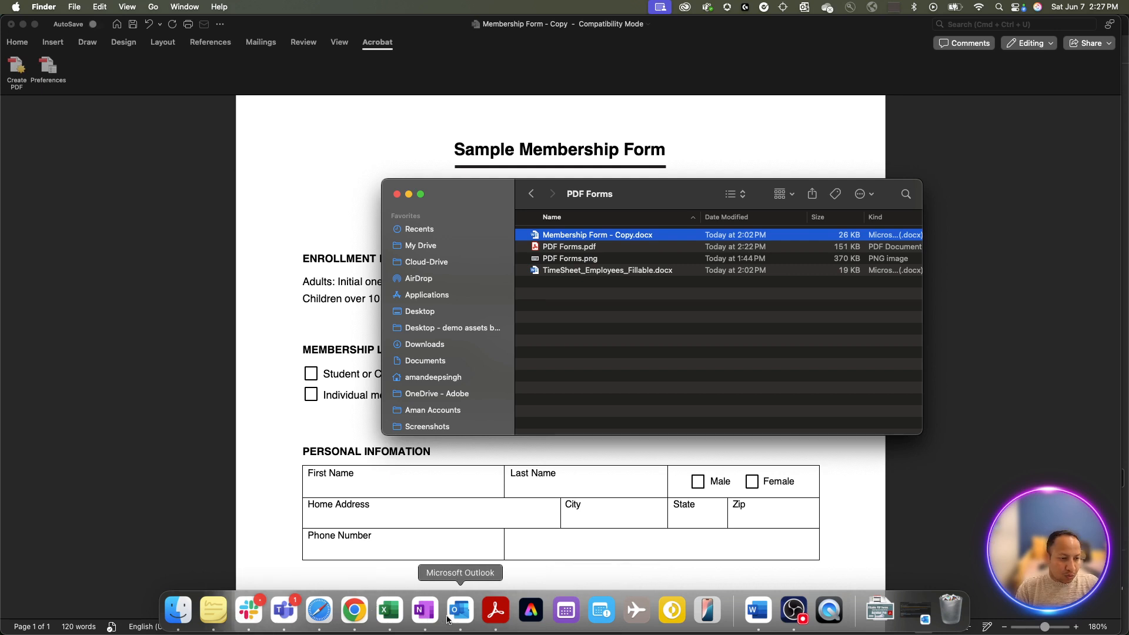
{"action": "left_click", "coordinate": [492, 617]}
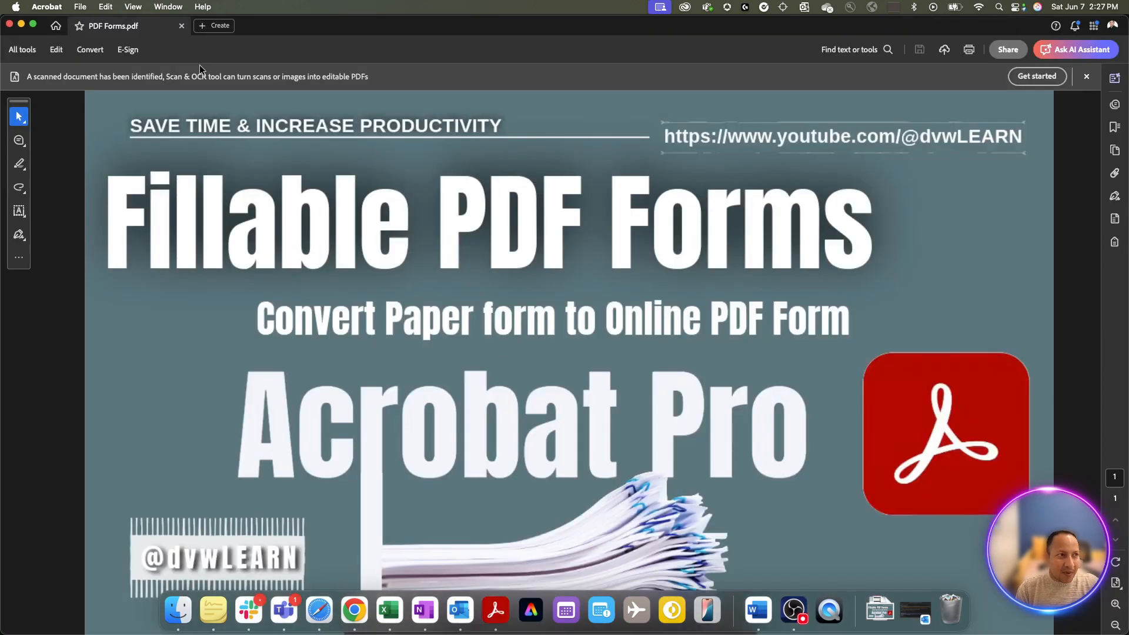
- Close PDF Forms.pdf and create a PDF from Membership Form - Copy.docx
{"action": "key", "text": "super+w"}
{"action": "left_click", "coordinate": [91, 26]}
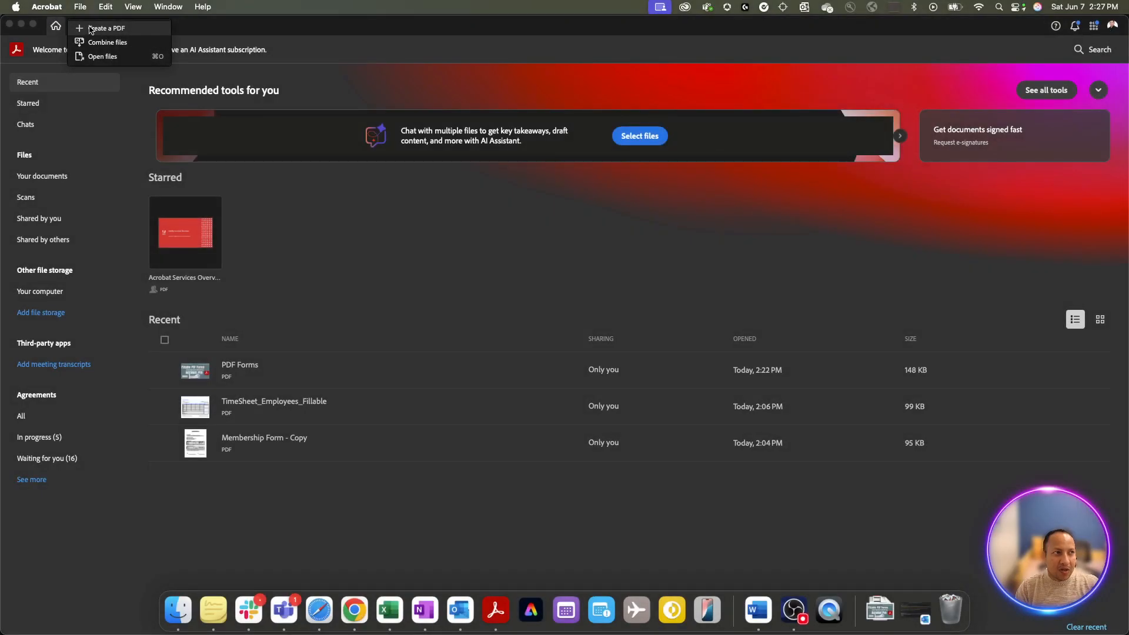
{"action": "left_click", "coordinate": [91, 29]}
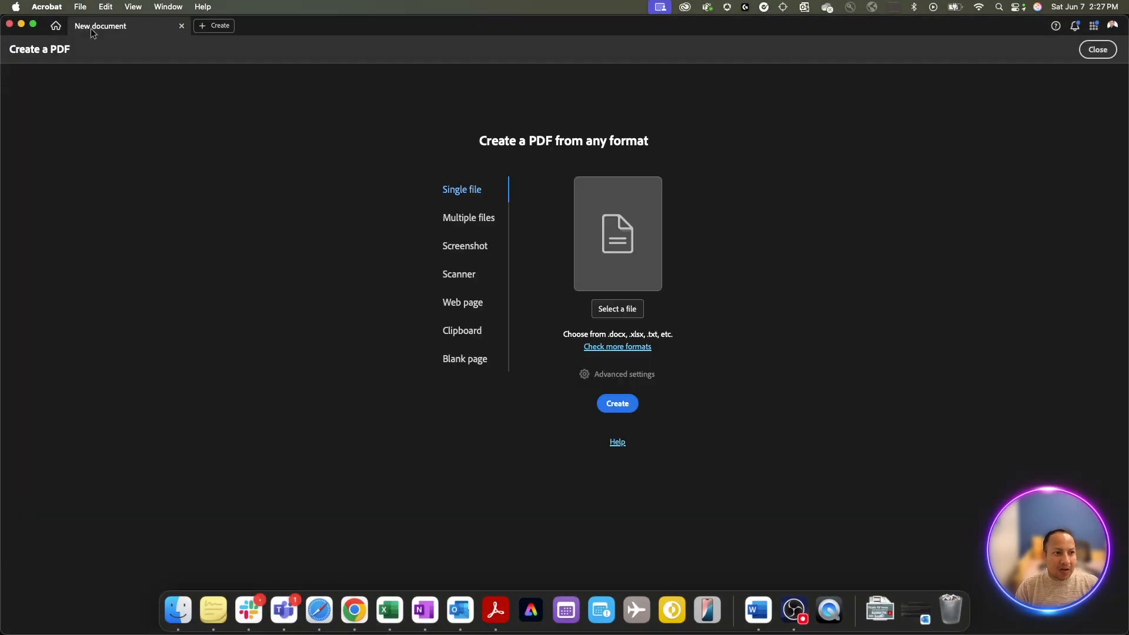
{"action": "left_click", "coordinate": [625, 313]}
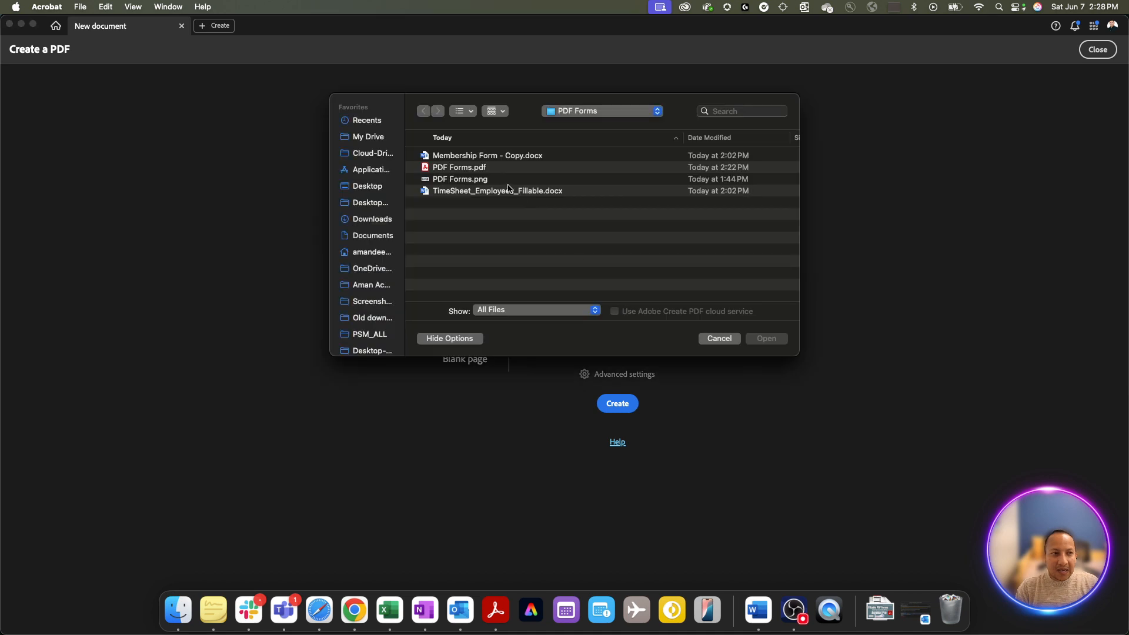
{"action": "left_click", "coordinate": [481, 158]}
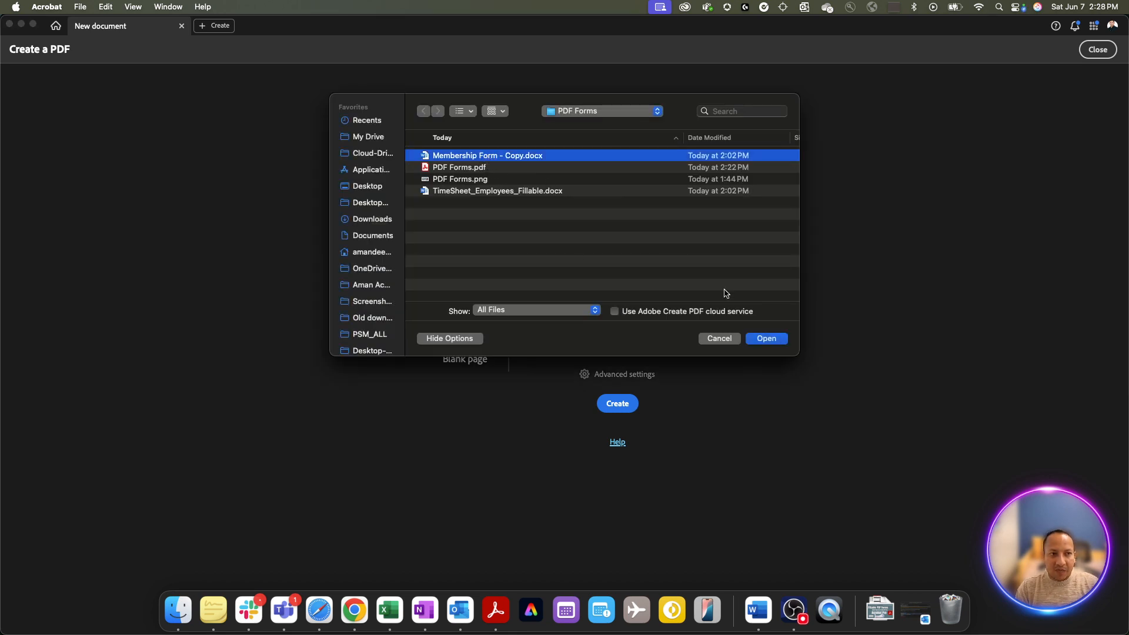
{"action": "left_click", "coordinate": [759, 344]}
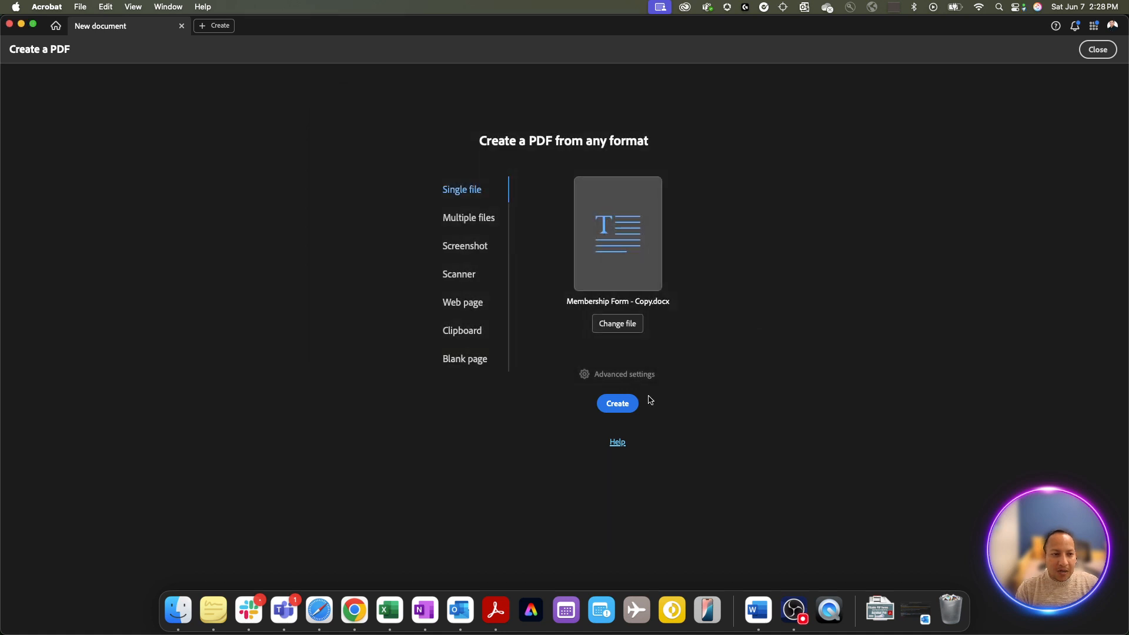
{"action": "left_click", "coordinate": [618, 404]}
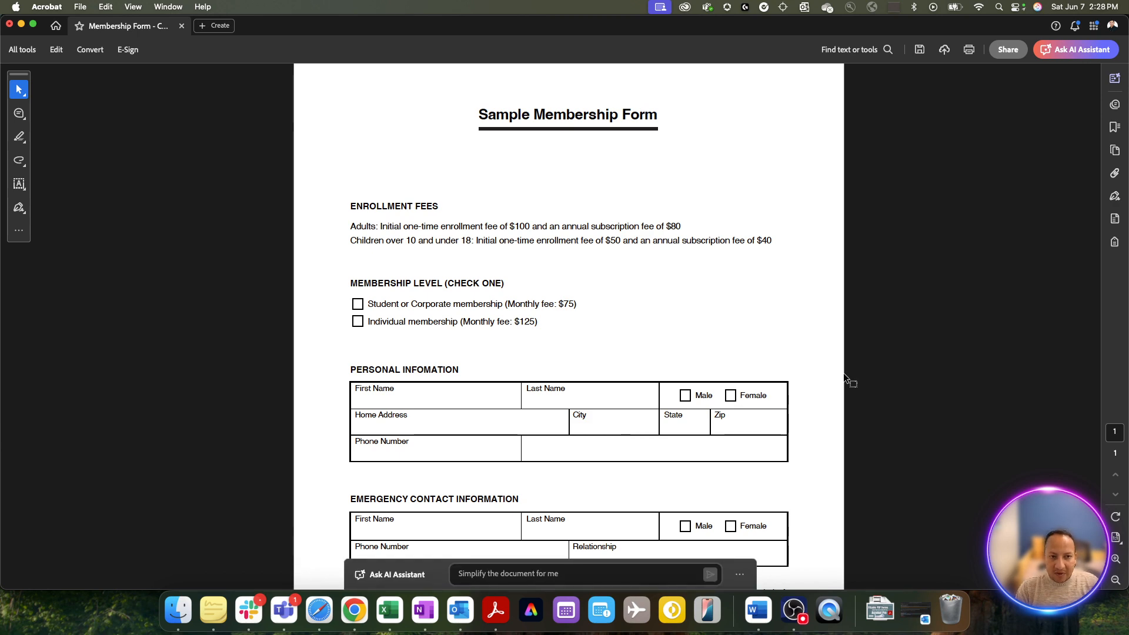
{"action": "scroll", "coordinate": [843, 373], "scroll_direction": "down", "scroll_amount": 5}
{"action": "scroll", "coordinate": [844, 374], "scroll_direction": "up", "scroll_amount": 5}
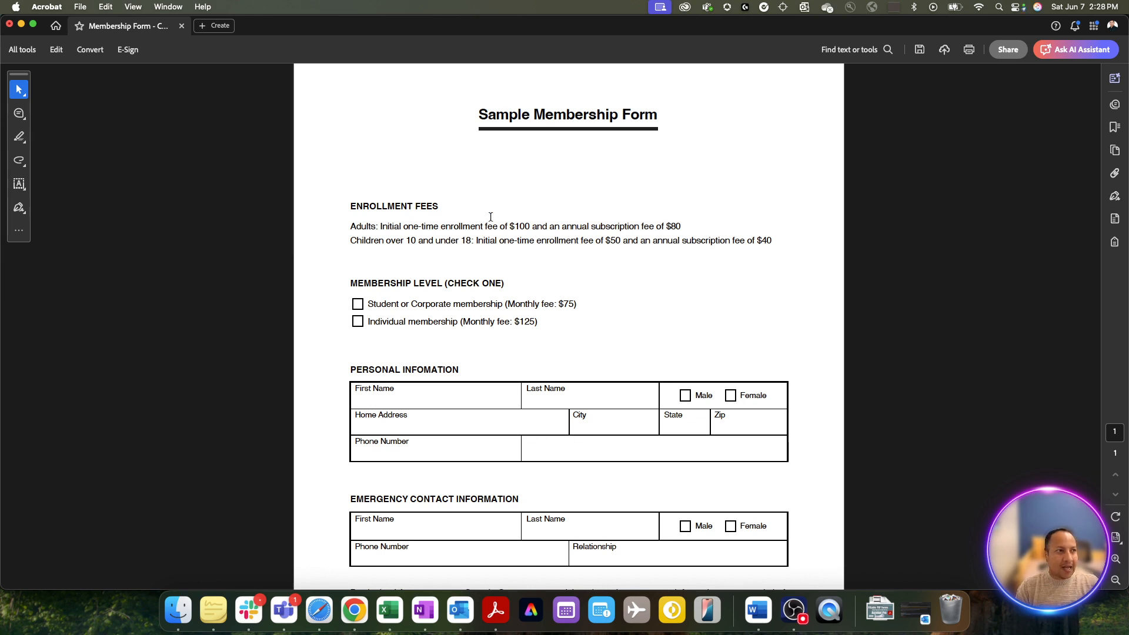
{"action": "scroll", "coordinate": [483, 247], "scroll_direction": "down", "scroll_amount": 2}
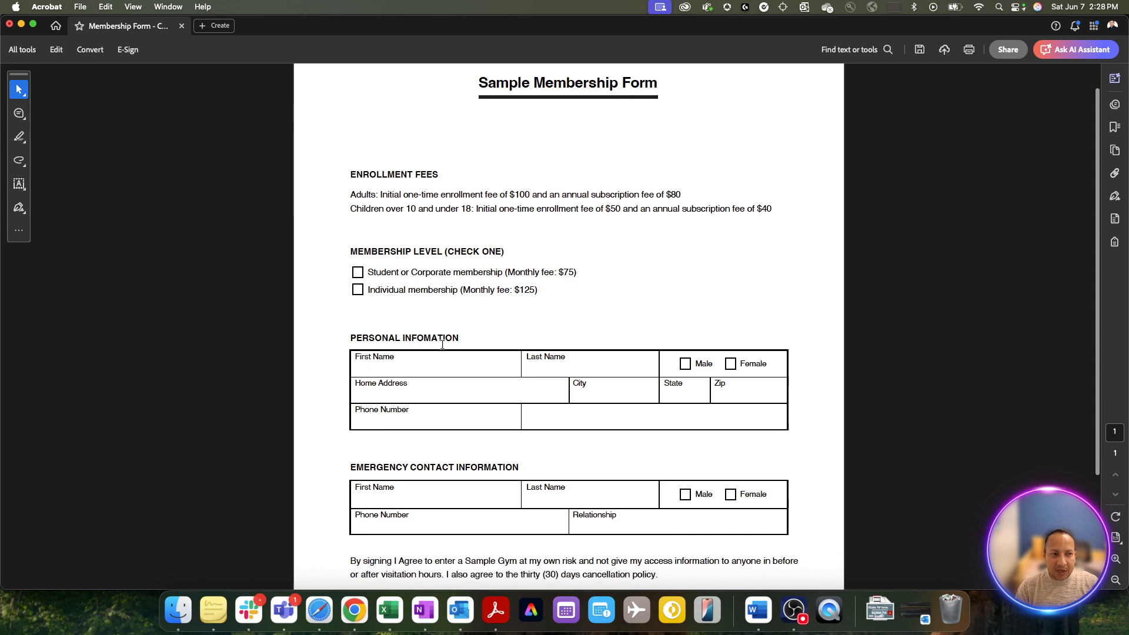
{"action": "double_click", "coordinate": [394, 358]}
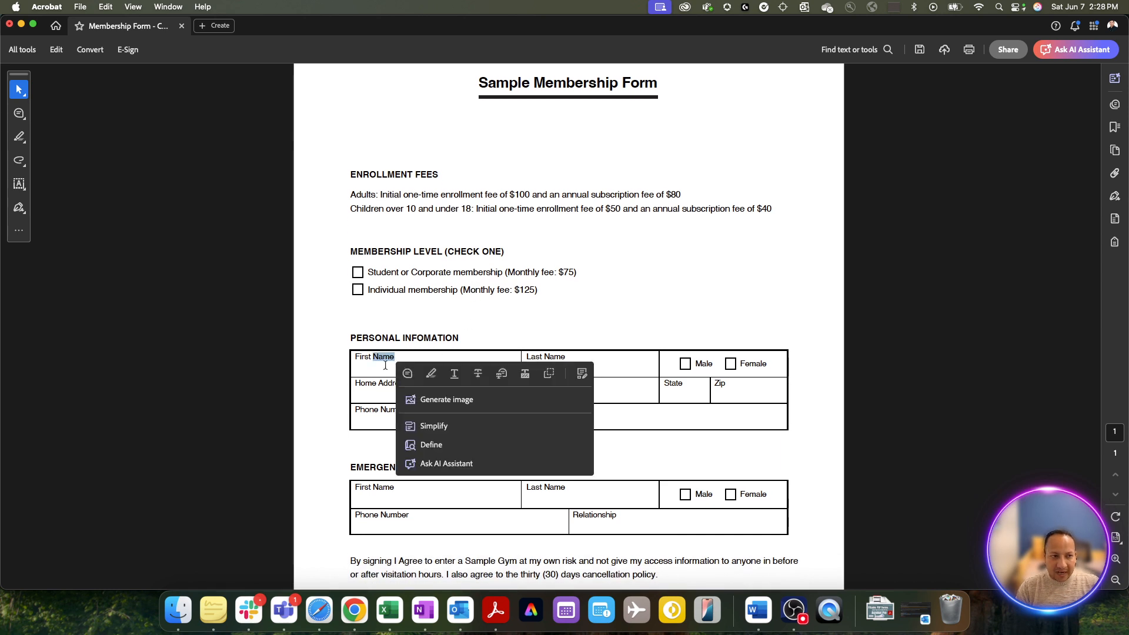
{"action": "left_click", "coordinate": [379, 363]}
{"action": "type", "text": "s"}
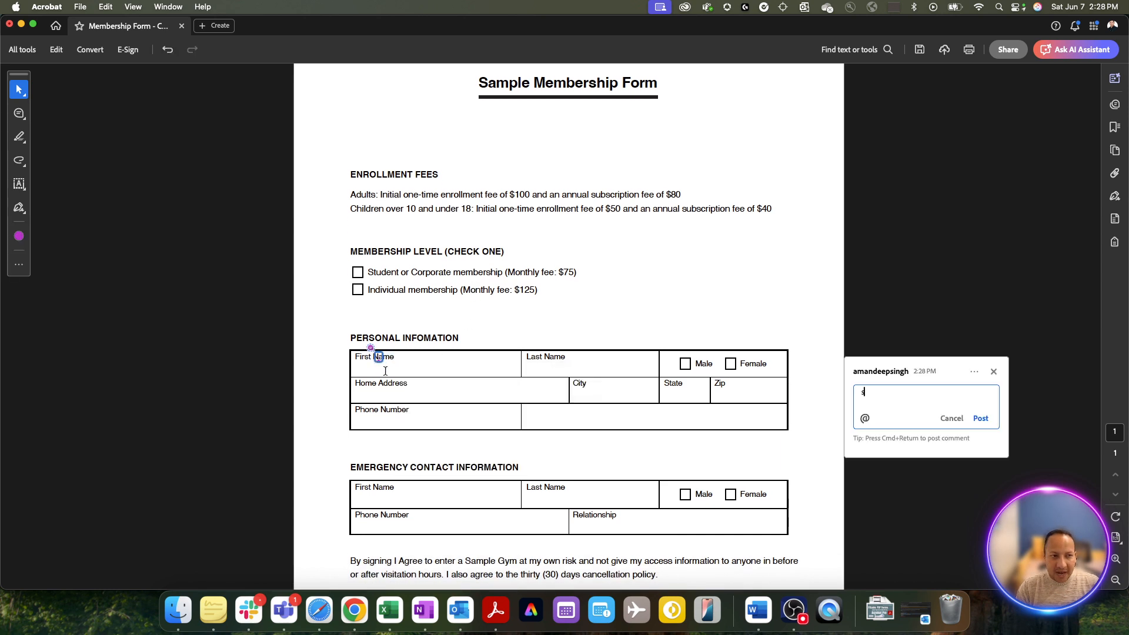
{"action": "left_click", "coordinate": [949, 419]}
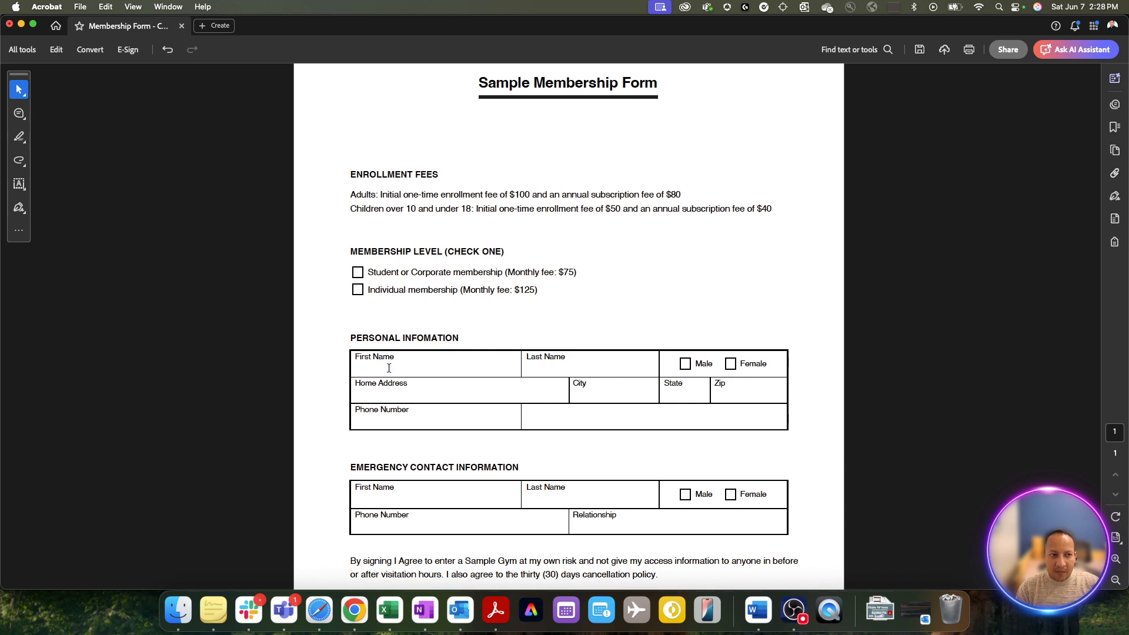
{"action": "left_click", "coordinate": [393, 367]}
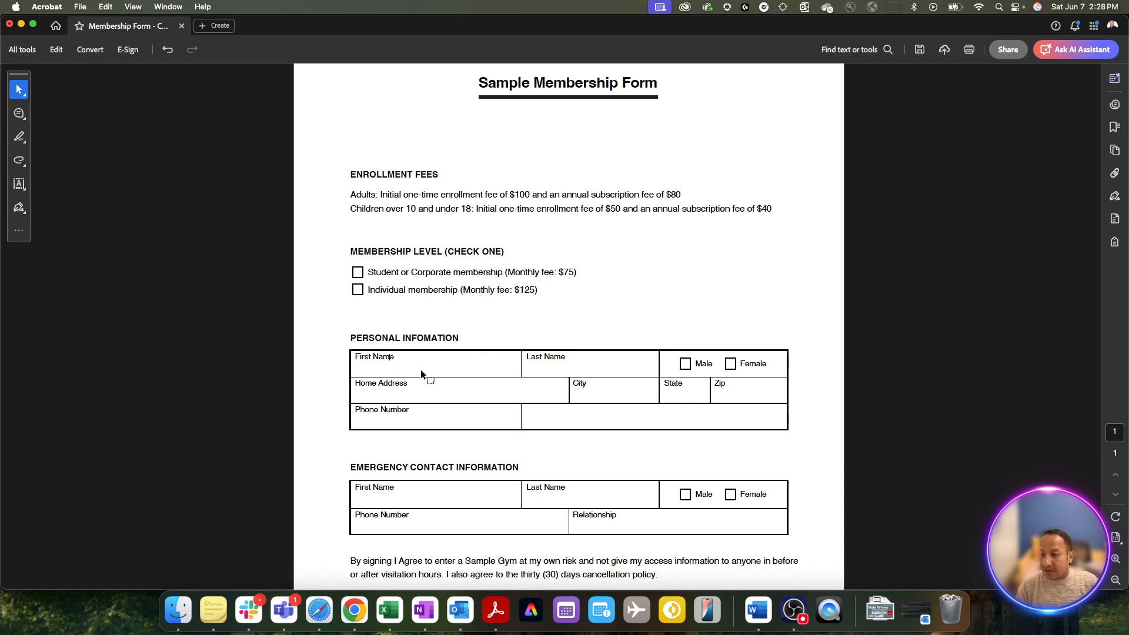
{"action": "scroll", "coordinate": [427, 368], "scroll_direction": "down", "scroll_amount": 1}
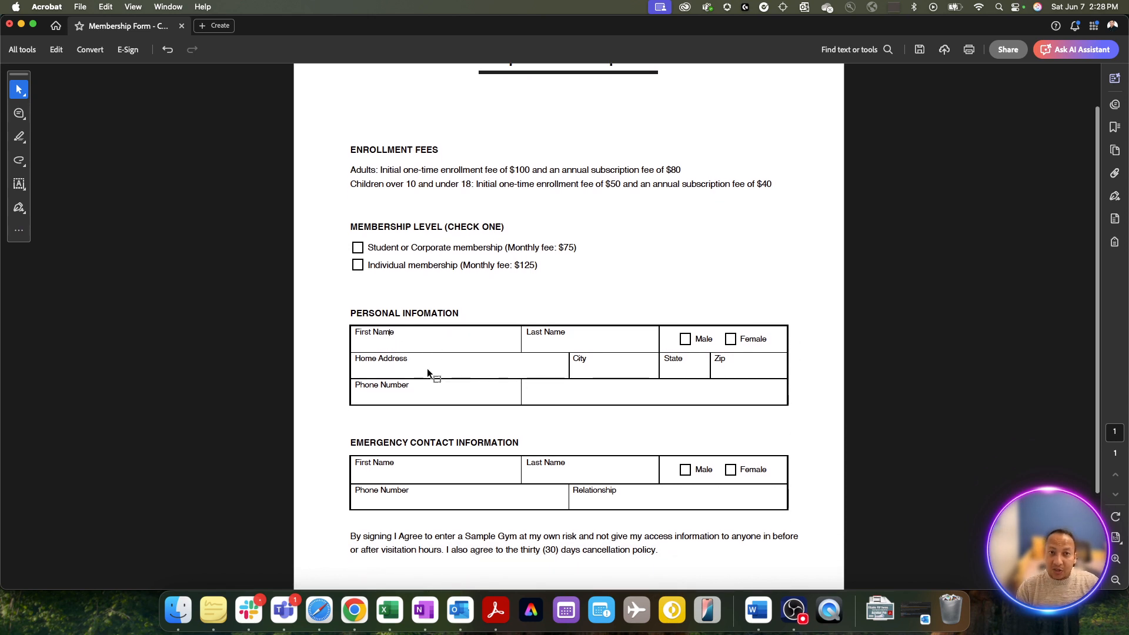
{"action": "scroll", "coordinate": [427, 368], "scroll_direction": "up", "scroll_amount": 2}
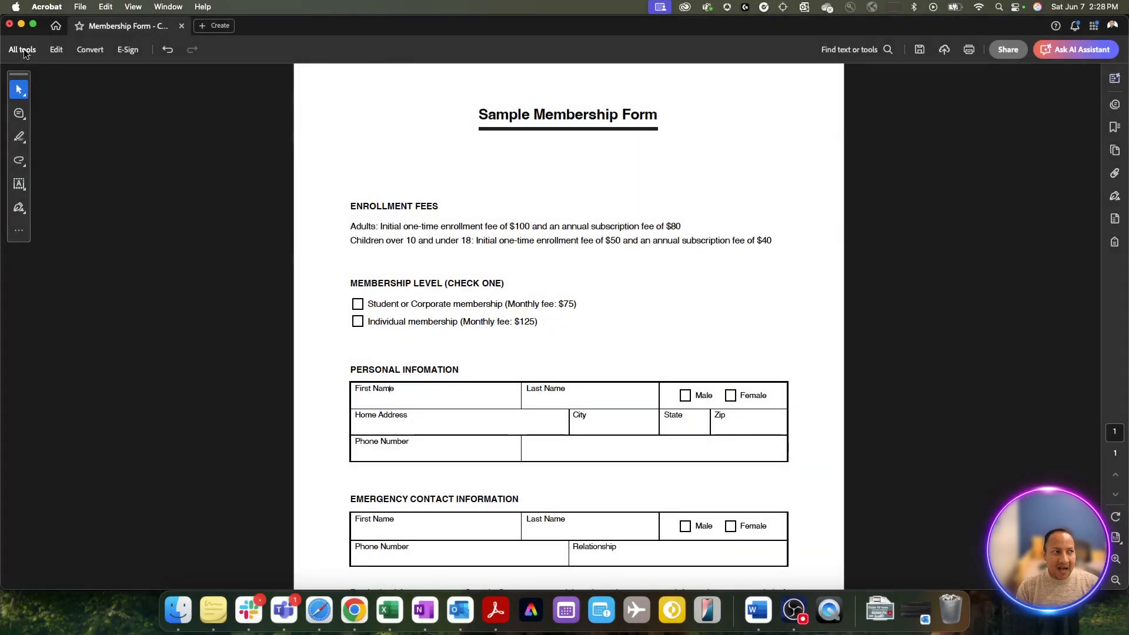
- Find Prepare a form in the full tools list and start it for the membership PDF
{"action": "left_click", "coordinate": [23, 52]}
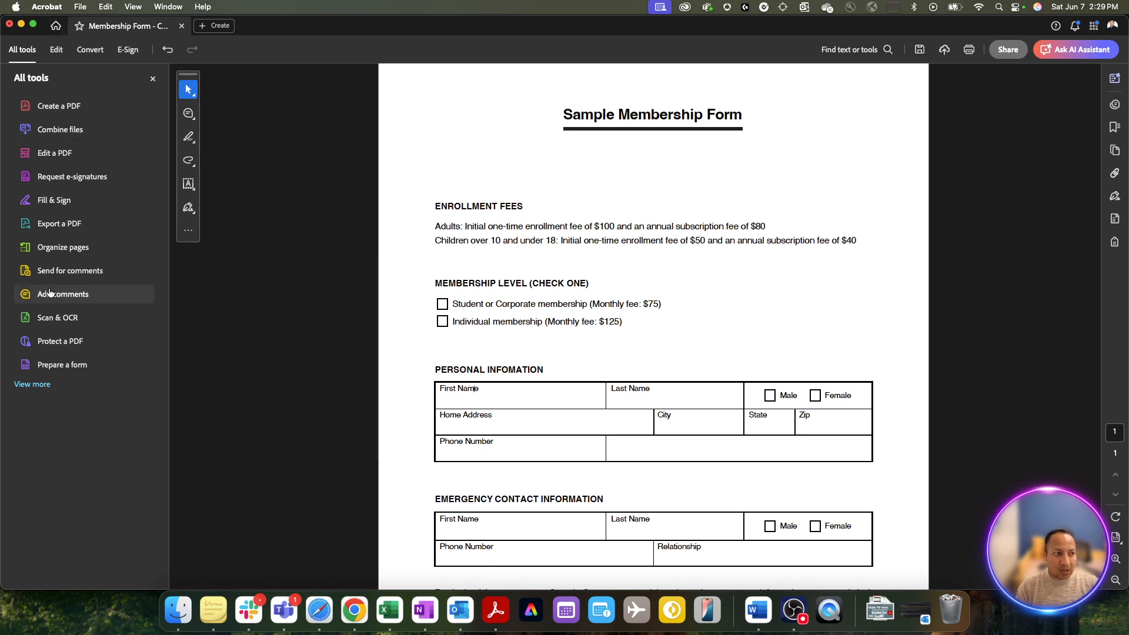
{"action": "left_click", "coordinate": [36, 385]}
{"action": "scroll", "coordinate": [81, 407], "scroll_direction": "down", "scroll_amount": 10}
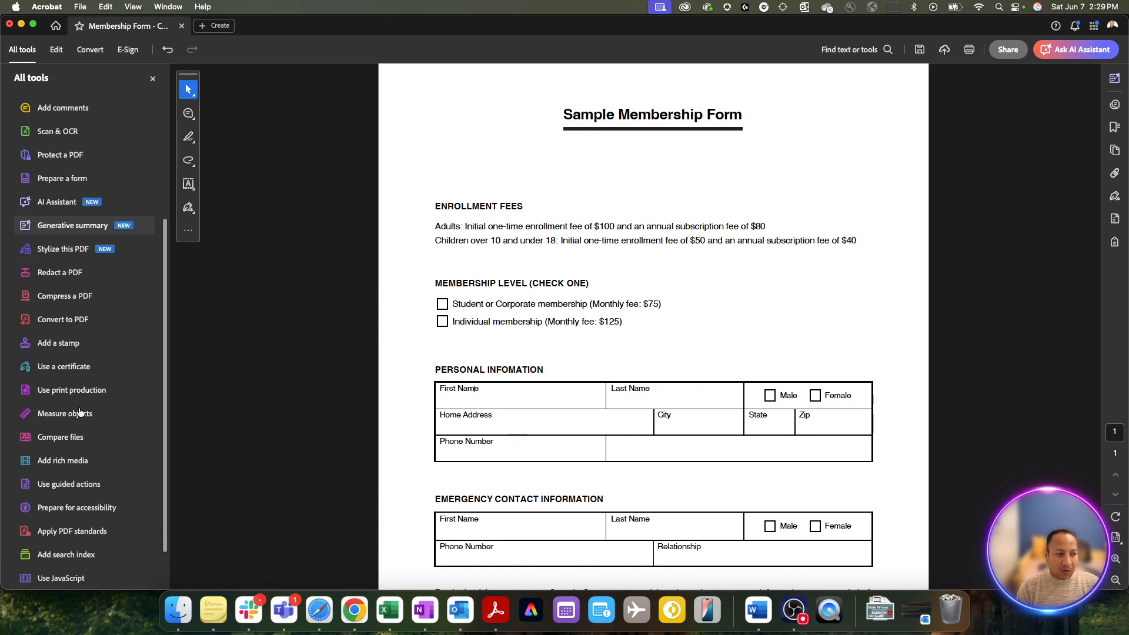
{"action": "scroll", "coordinate": [81, 410], "scroll_direction": "up", "scroll_amount": 10}
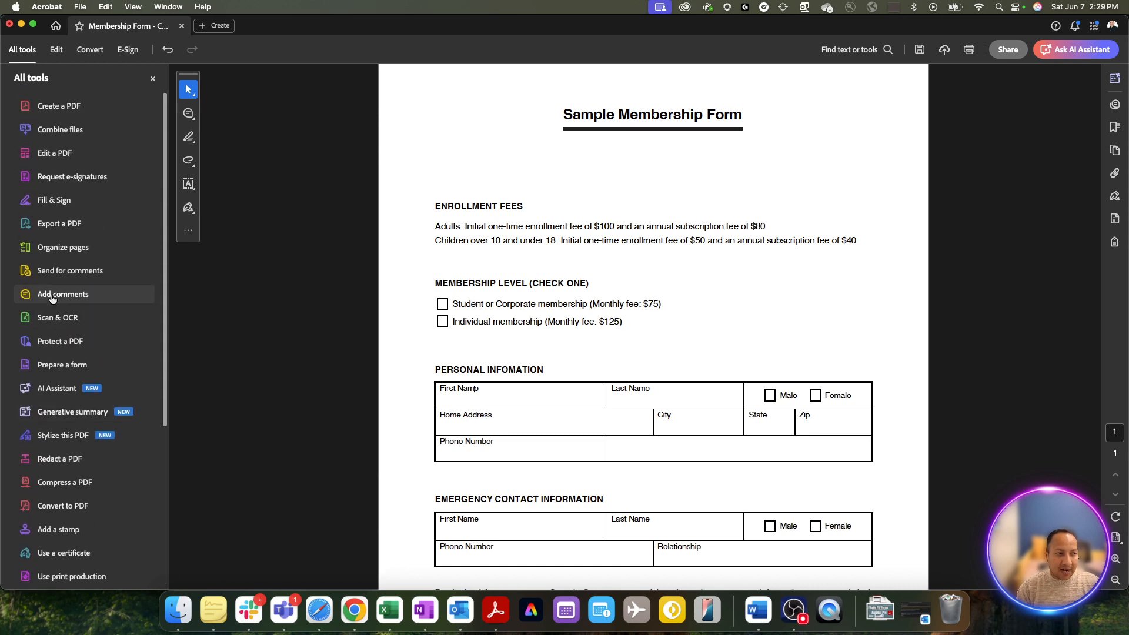
{"action": "left_click", "coordinate": [69, 367]}
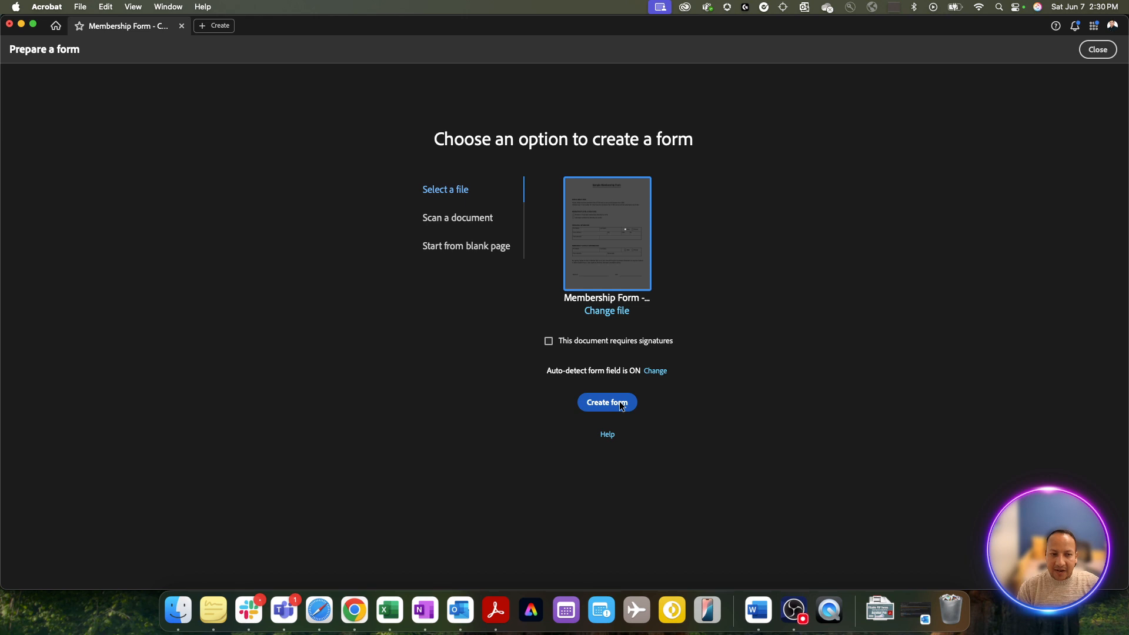
- Create the form, first saving the PDF as 'Membership Form - converted'
{"action": "left_click", "coordinate": [621, 406]}
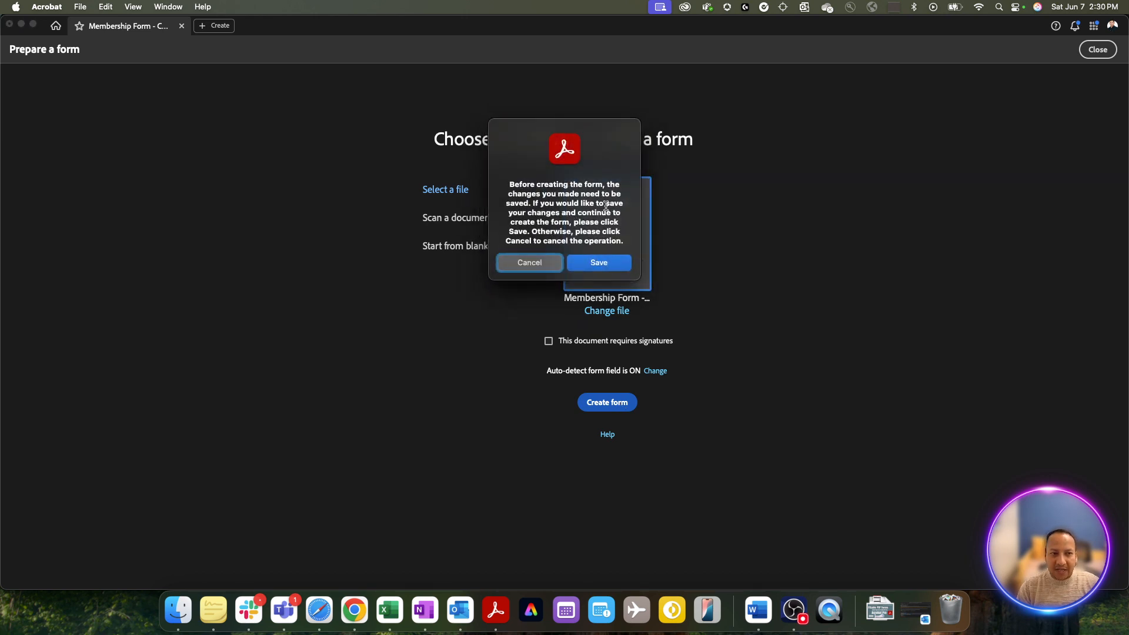
{"action": "left_click", "coordinate": [607, 263]}
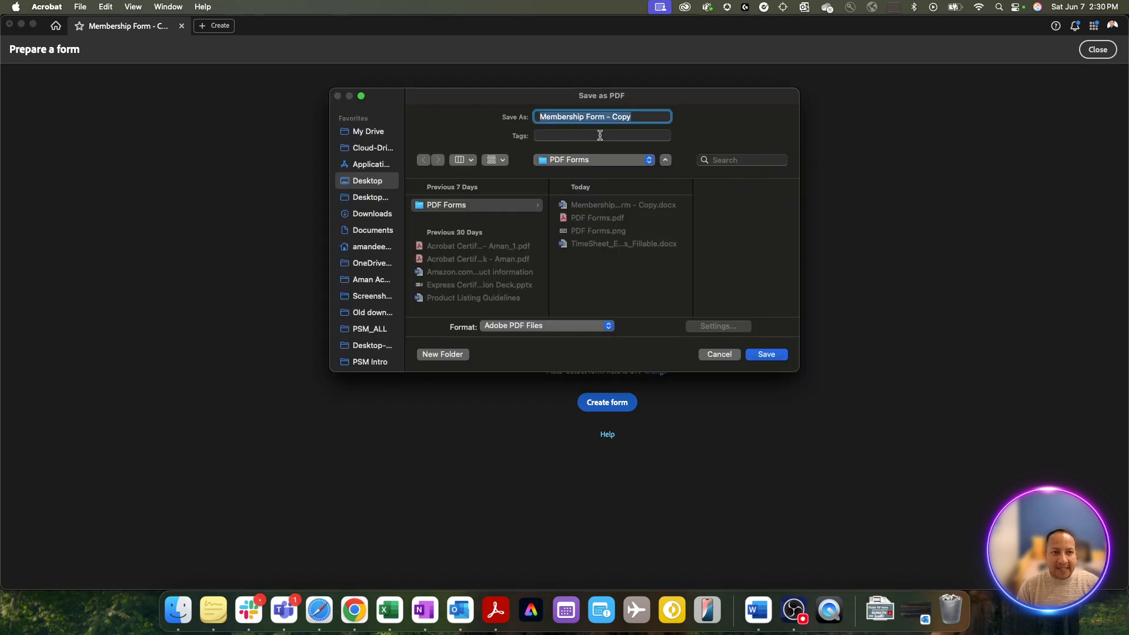
{"action": "left_click", "coordinate": [640, 116]}
{"action": "key", "text": "BackSpace"}
{"action": "key", "text": "BackSpace"}
{"action": "key", "text": "BackSpace"}
{"action": "key", "text": "BackSpace"}
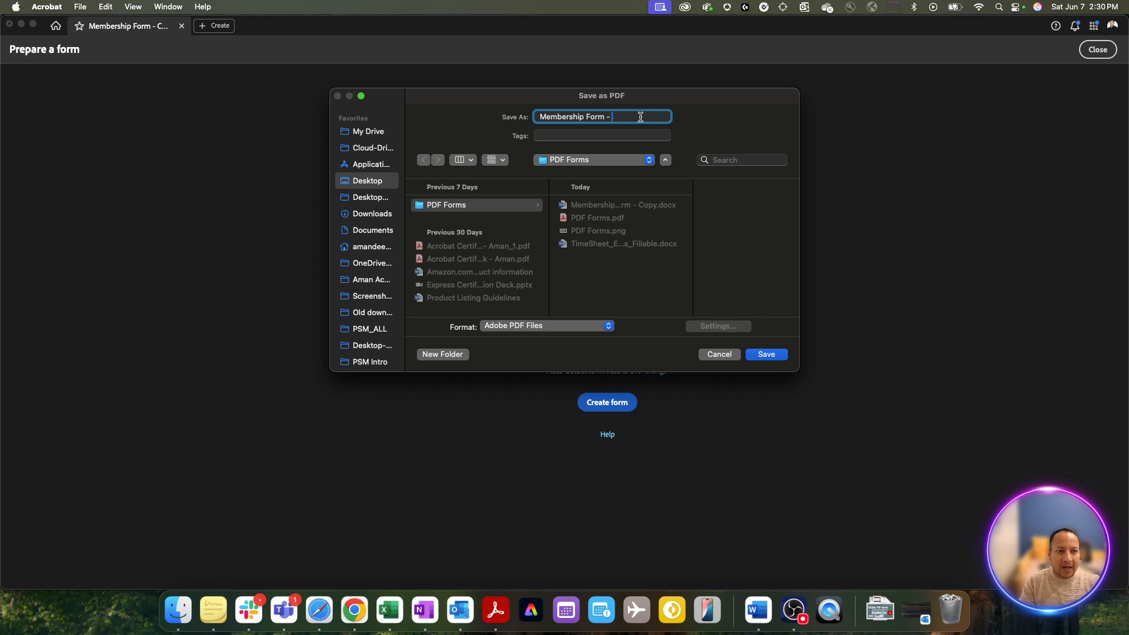
{"action": "type", "text": "convert"}
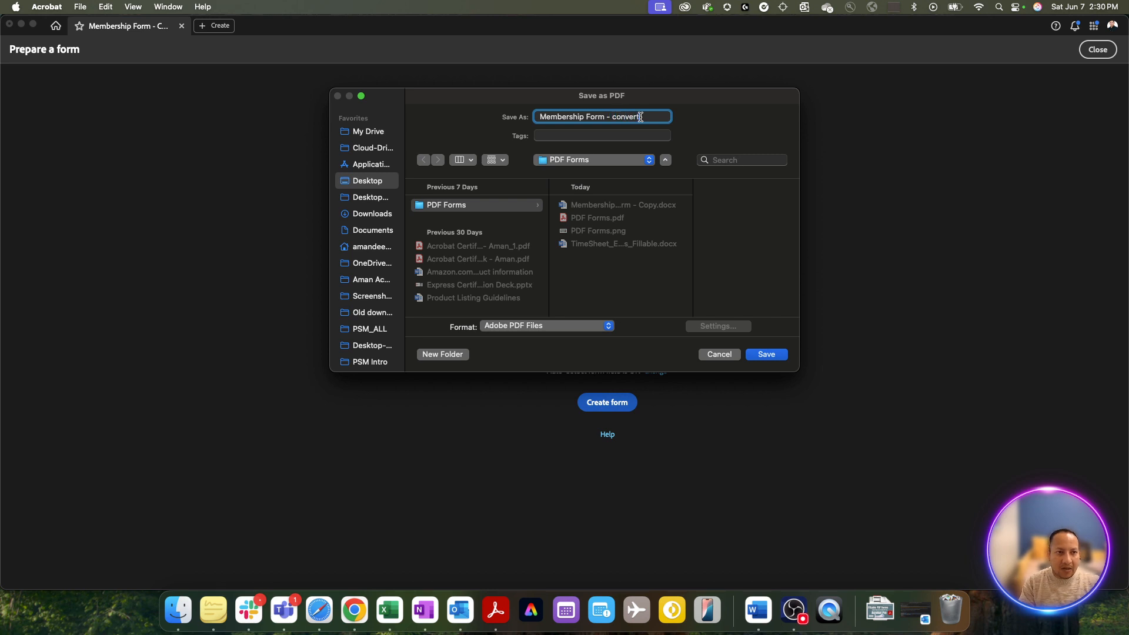
{"action": "type", "text": "ed"}
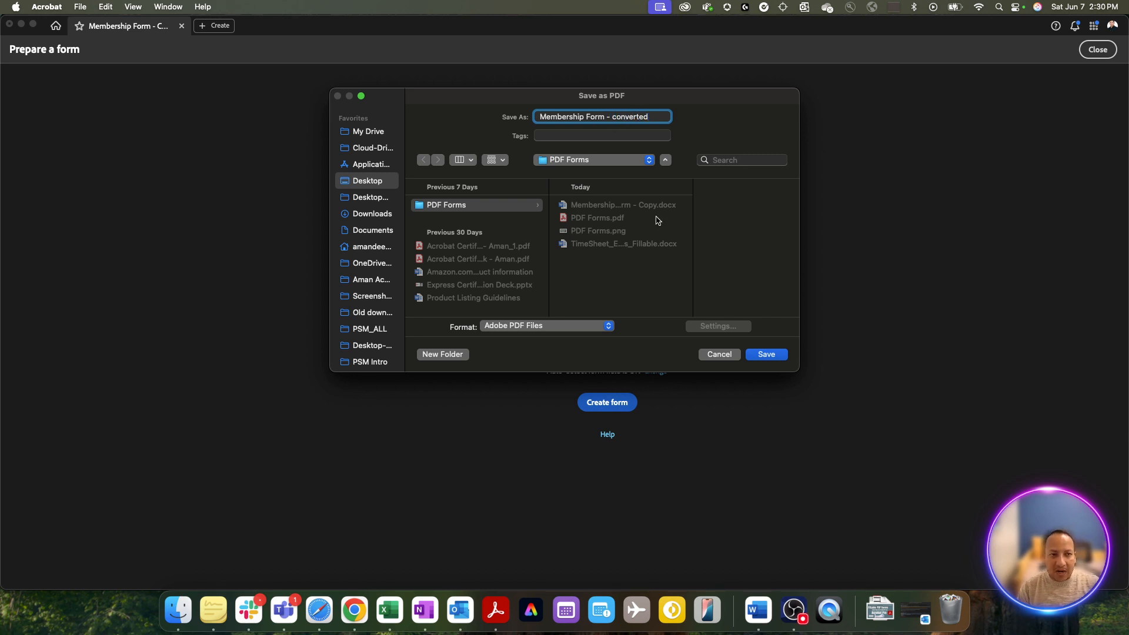
{"action": "left_click", "coordinate": [767, 354]}
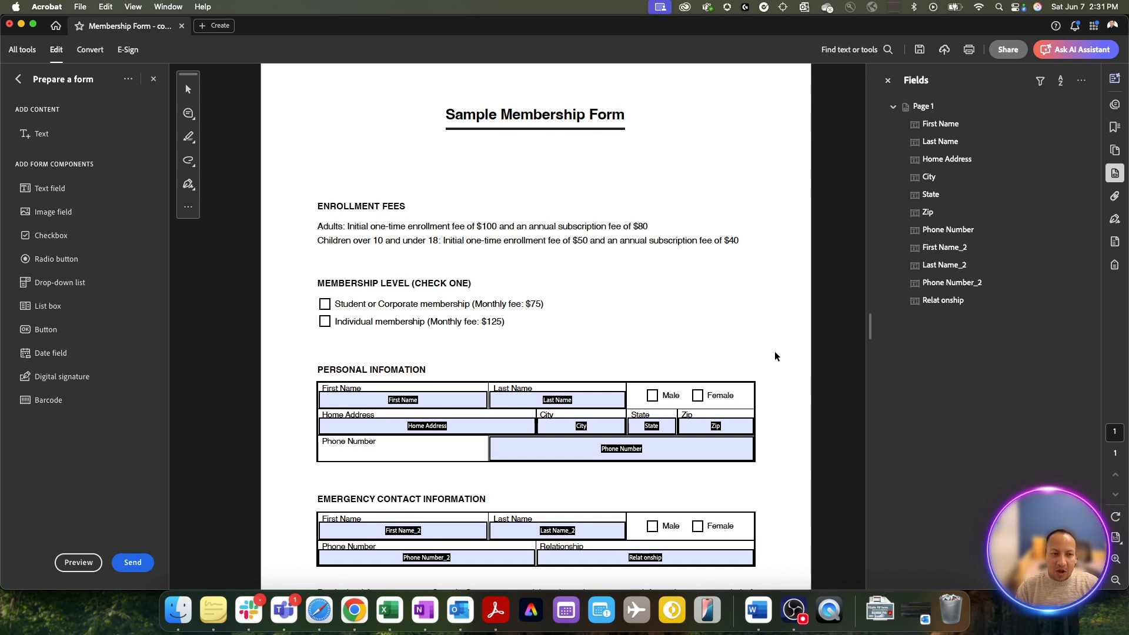
{"action": "left_click", "coordinate": [505, 401]}
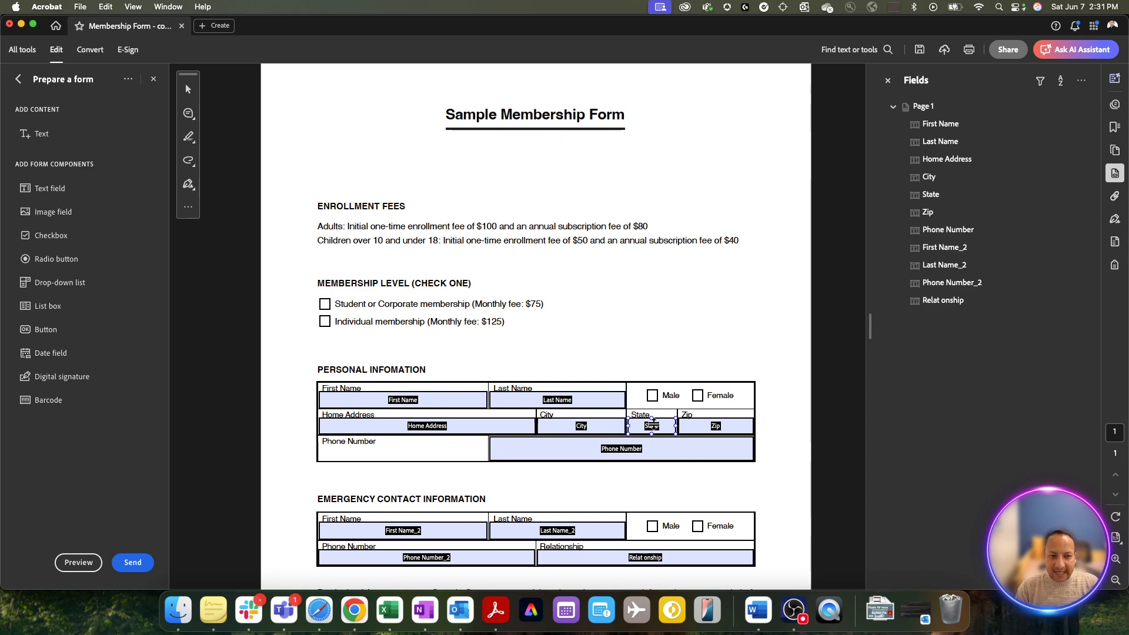
{"action": "left_click", "coordinate": [711, 431]}
{"action": "left_click", "coordinate": [673, 465]}
{"action": "scroll", "coordinate": [673, 465], "scroll_direction": "down", "scroll_amount": 4}
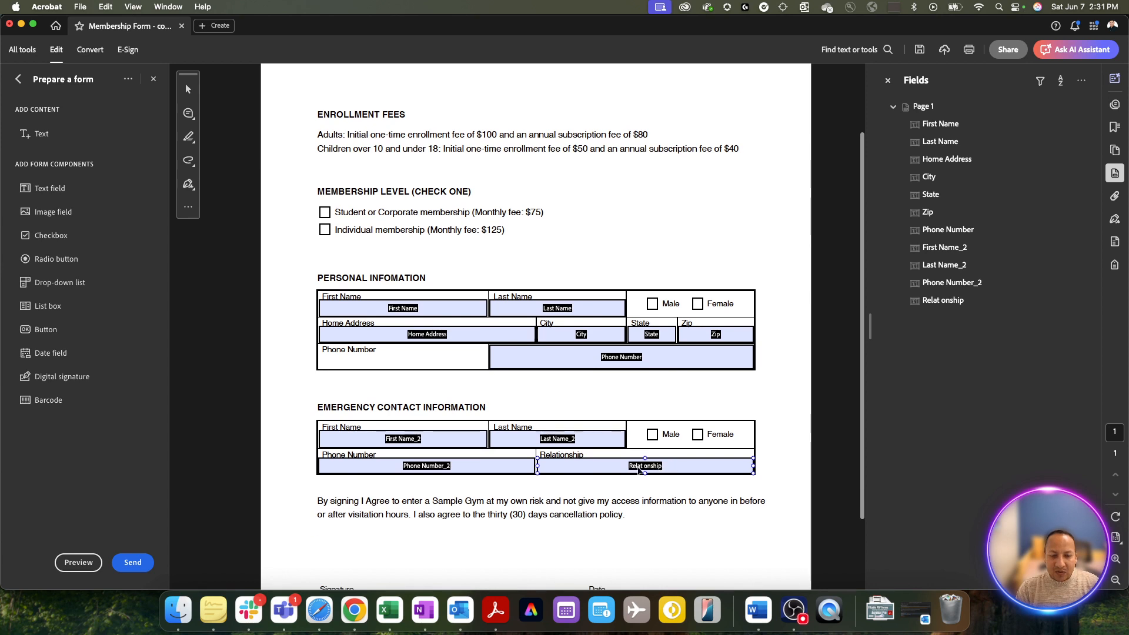
{"action": "left_click", "coordinate": [475, 470]}
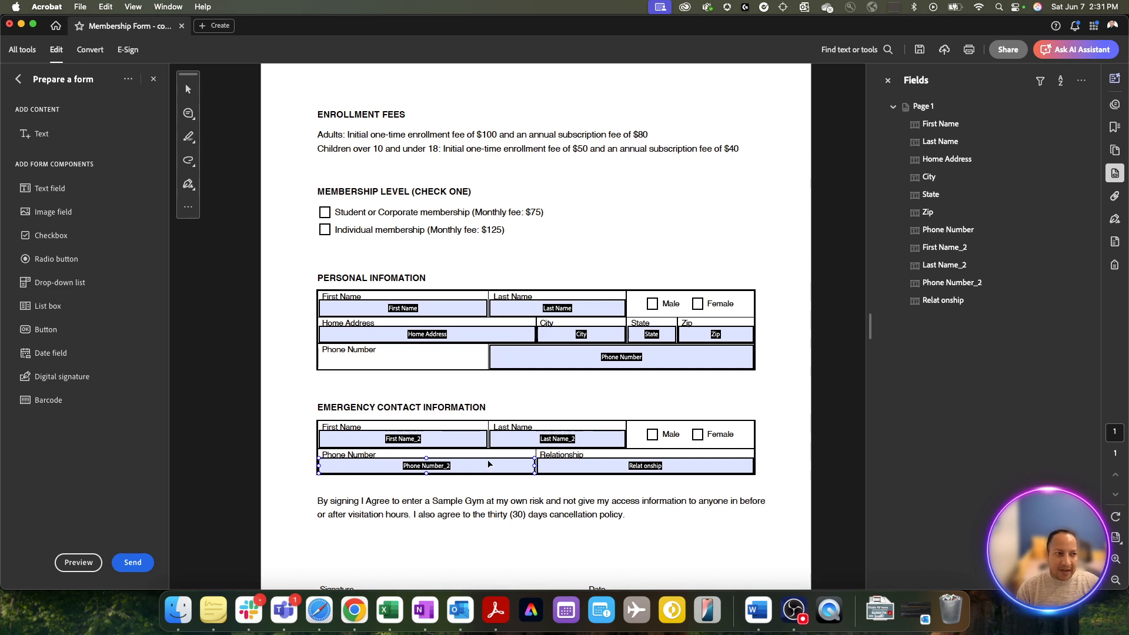
{"action": "left_click", "coordinate": [458, 388]}
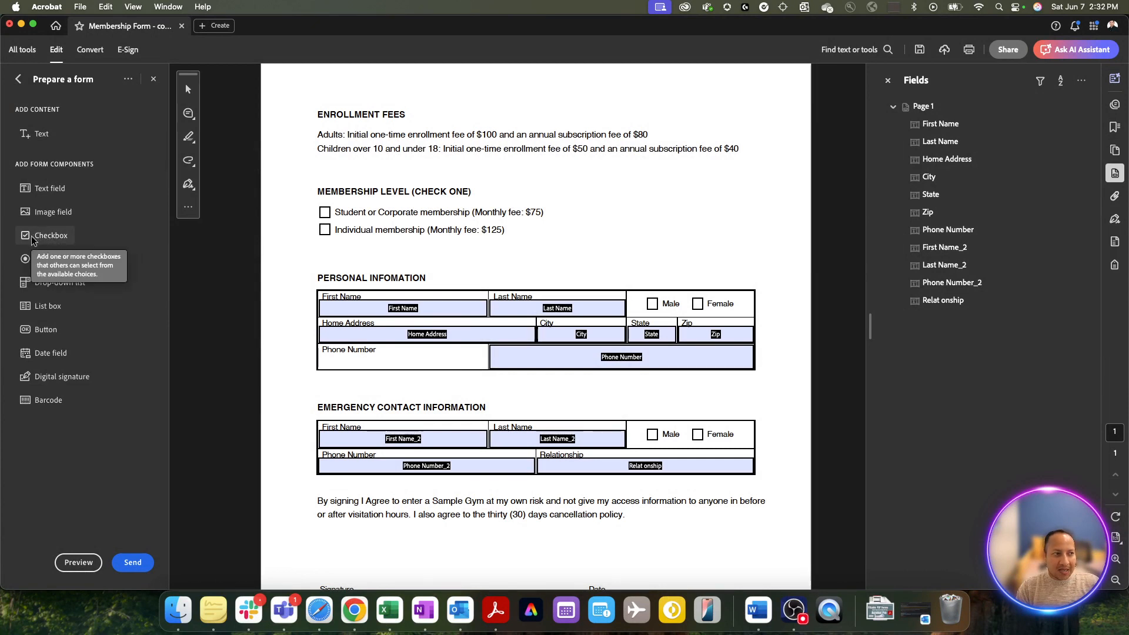
- Place Check Box1–6 on both membership levels and the personal and emergency Male/Female boxes
{"action": "left_click", "coordinate": [36, 236]}
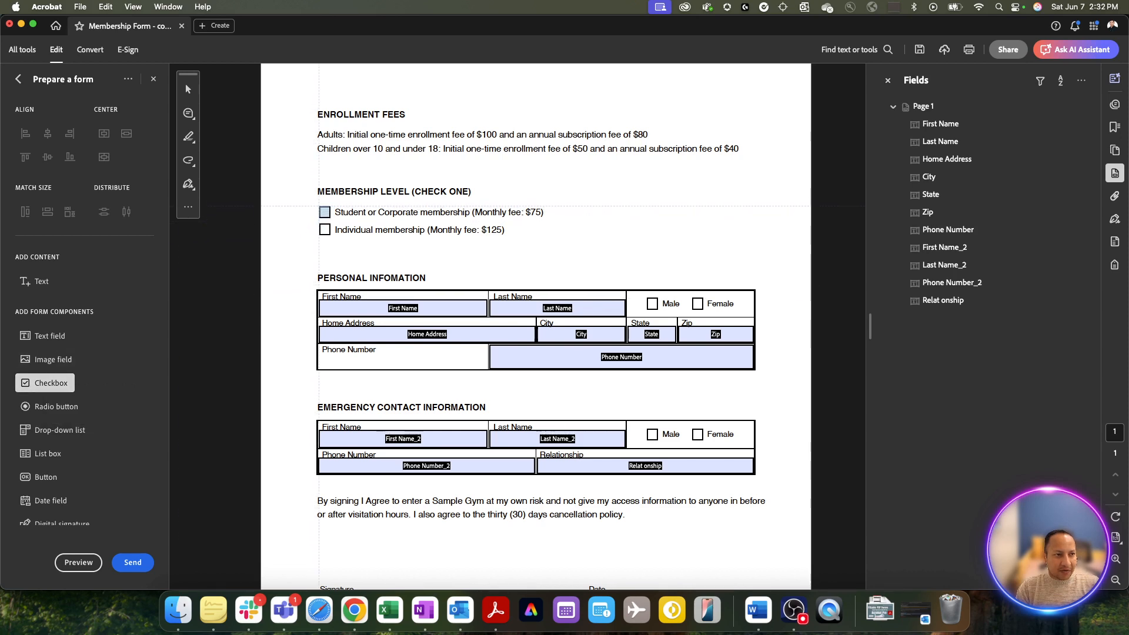
{"action": "left_click", "coordinate": [324, 211]}
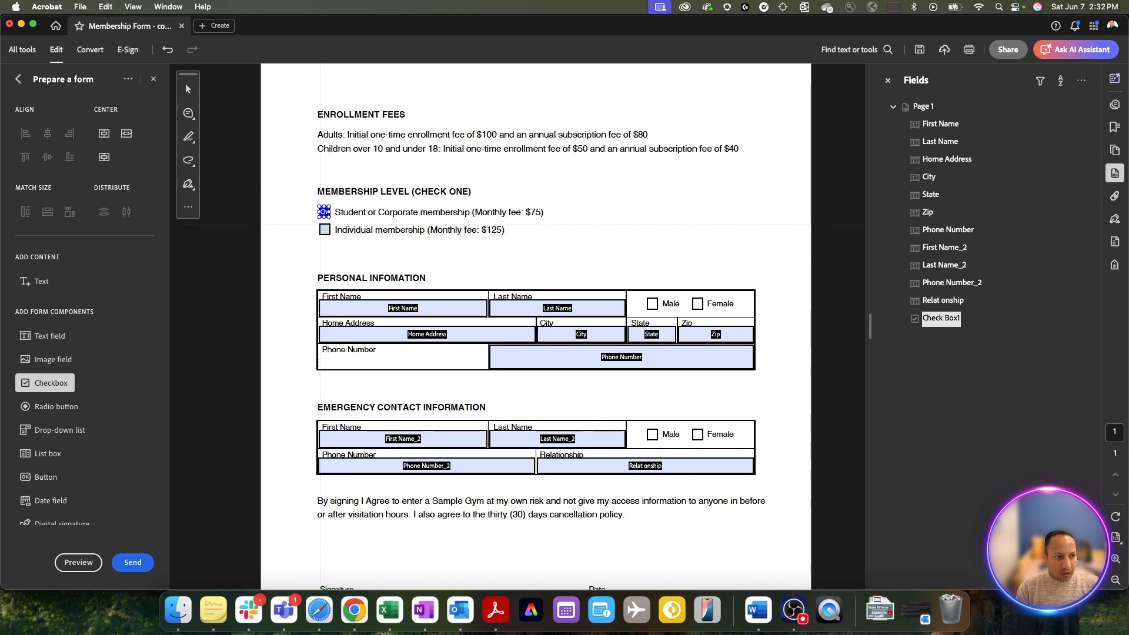
{"action": "left_click", "coordinate": [324, 230]}
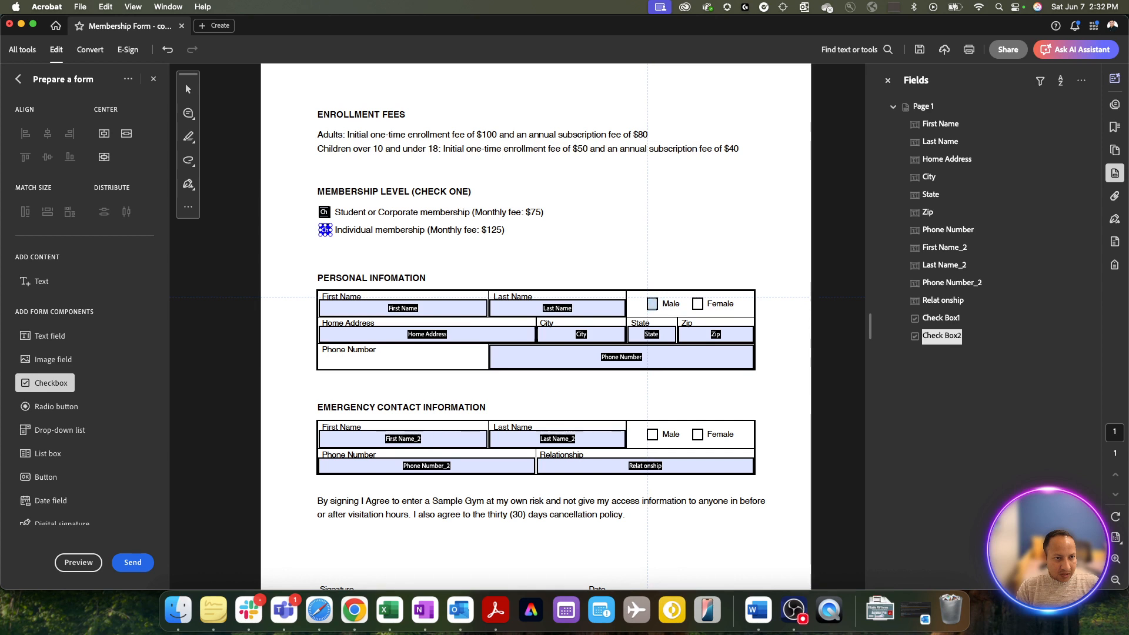
{"action": "left_click", "coordinate": [652, 303]}
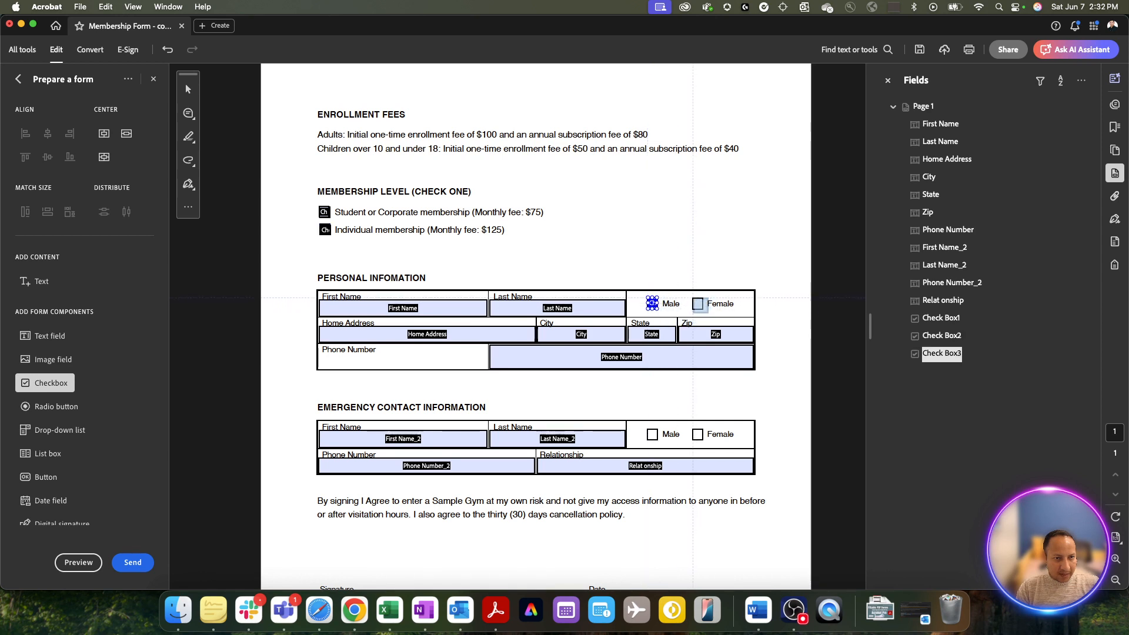
{"action": "left_click", "coordinate": [697, 303]}
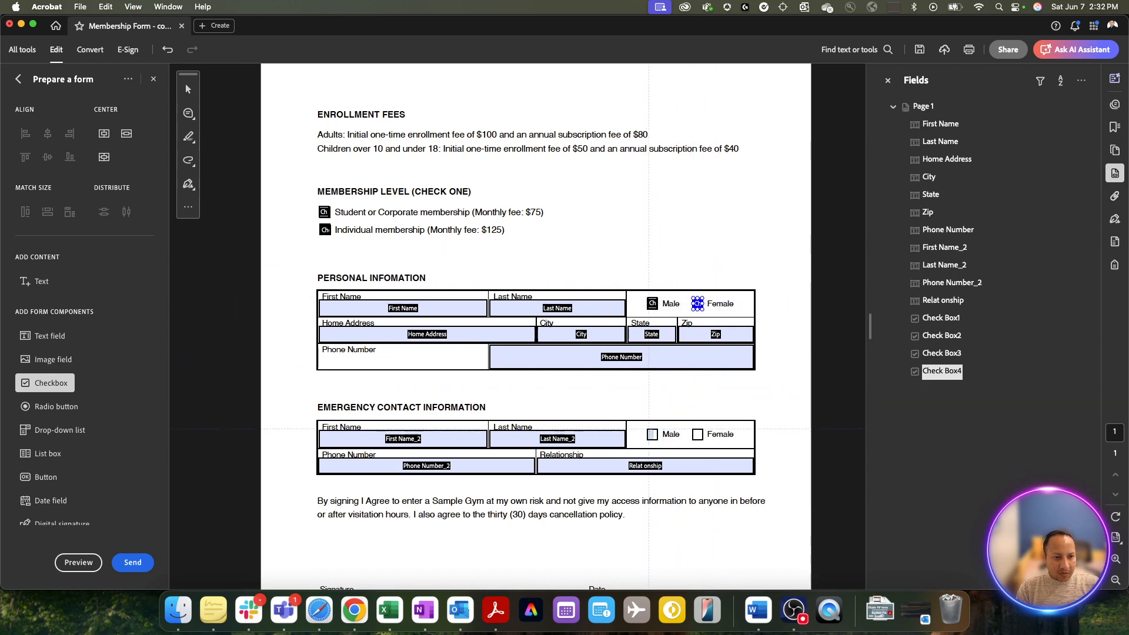
{"action": "left_click", "coordinate": [652, 434]}
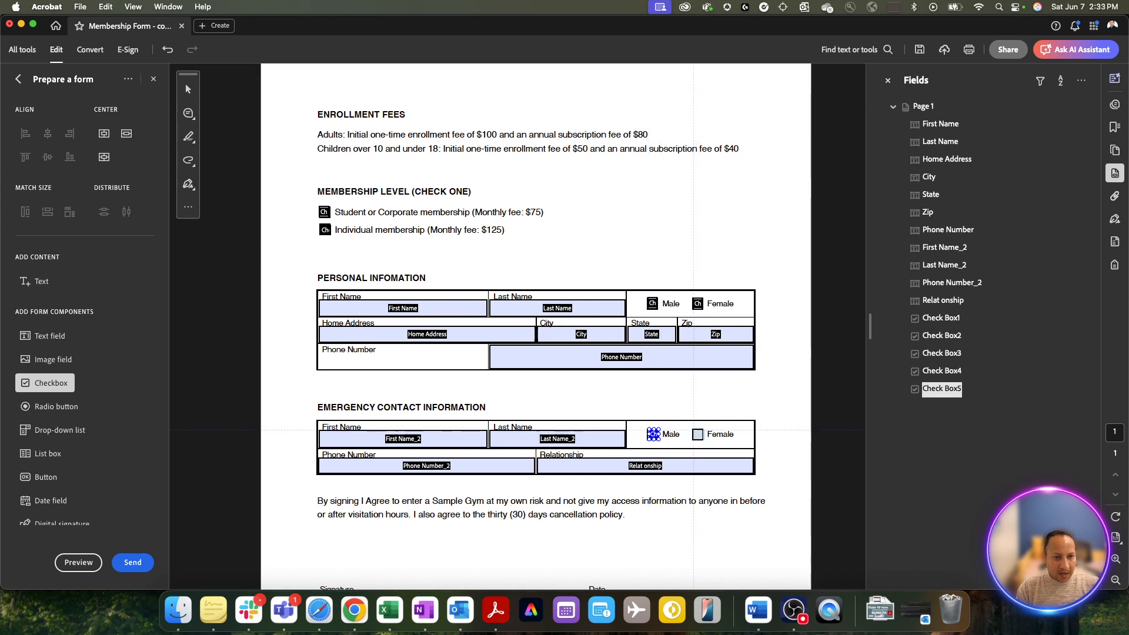
{"action": "left_click", "coordinate": [697, 435]}
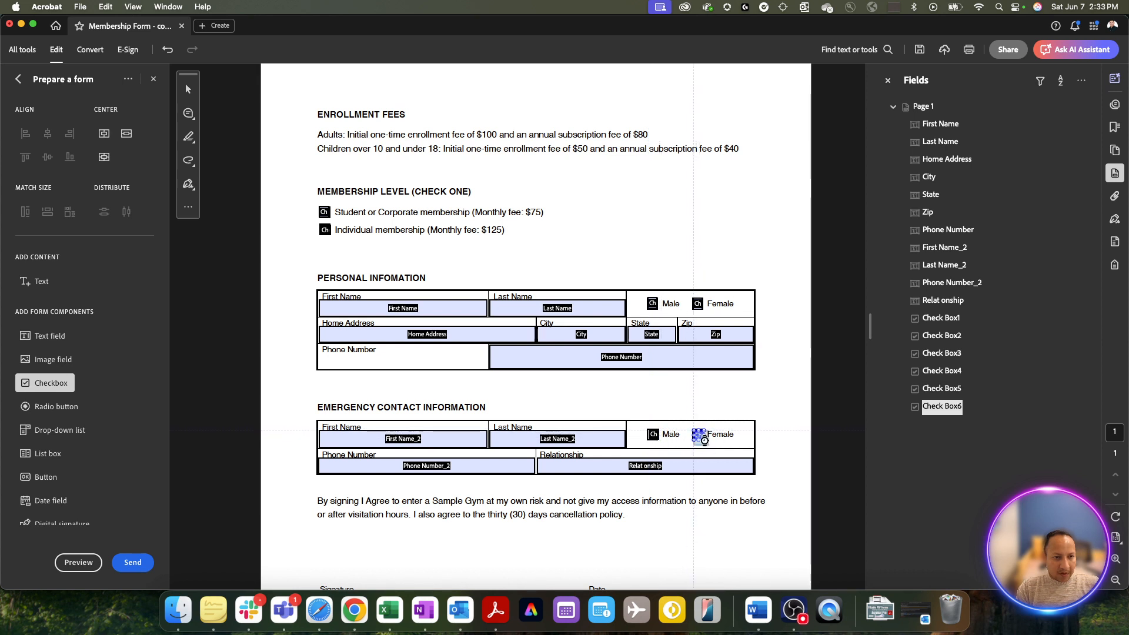
- Return to the Select tool and select the emergency Male checkbox field
{"action": "left_click", "coordinate": [188, 90]}
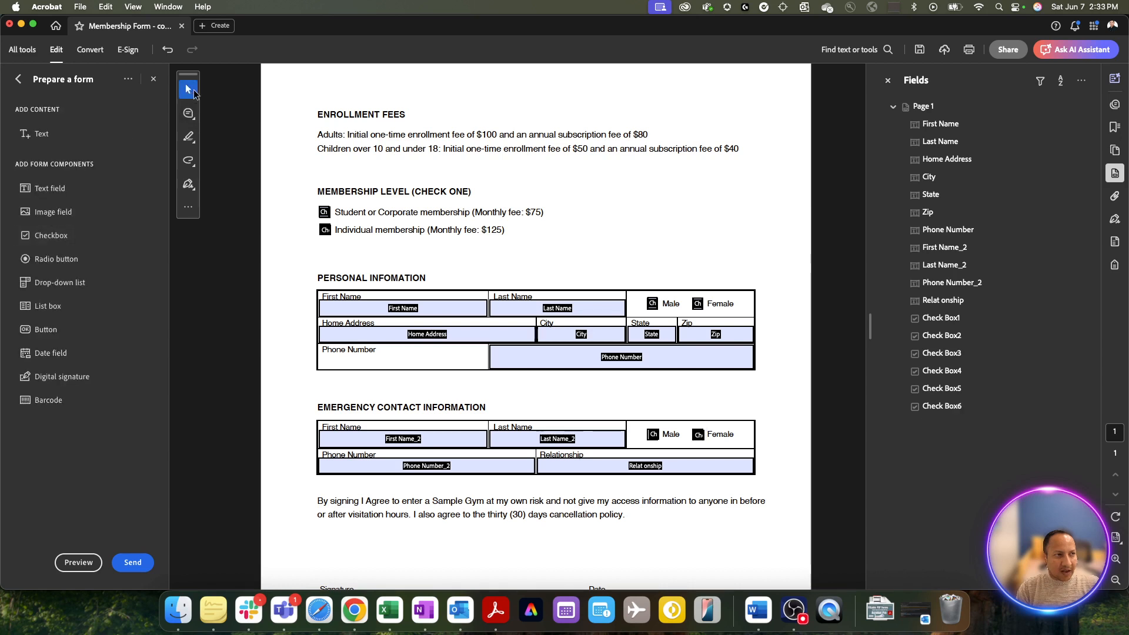
{"action": "left_click", "coordinate": [398, 306]}
{"action": "left_click", "coordinate": [652, 434]}
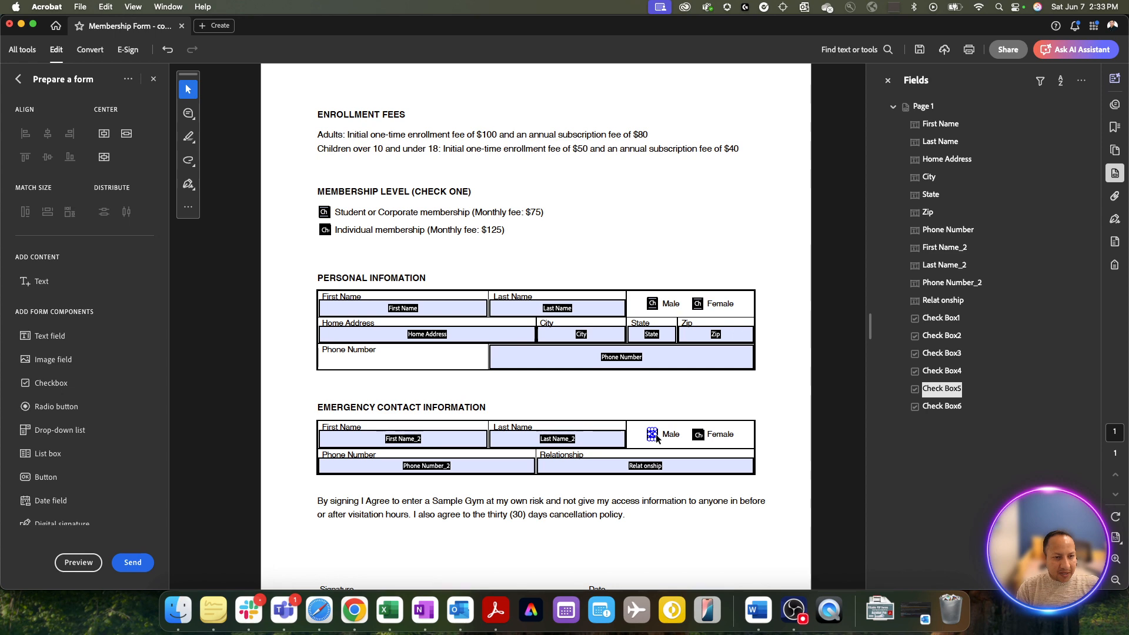
- Zoom to 150%, undo a widening of the emergency Male checkbox, and return to 100%
{"action": "key", "text": "super+plus"}
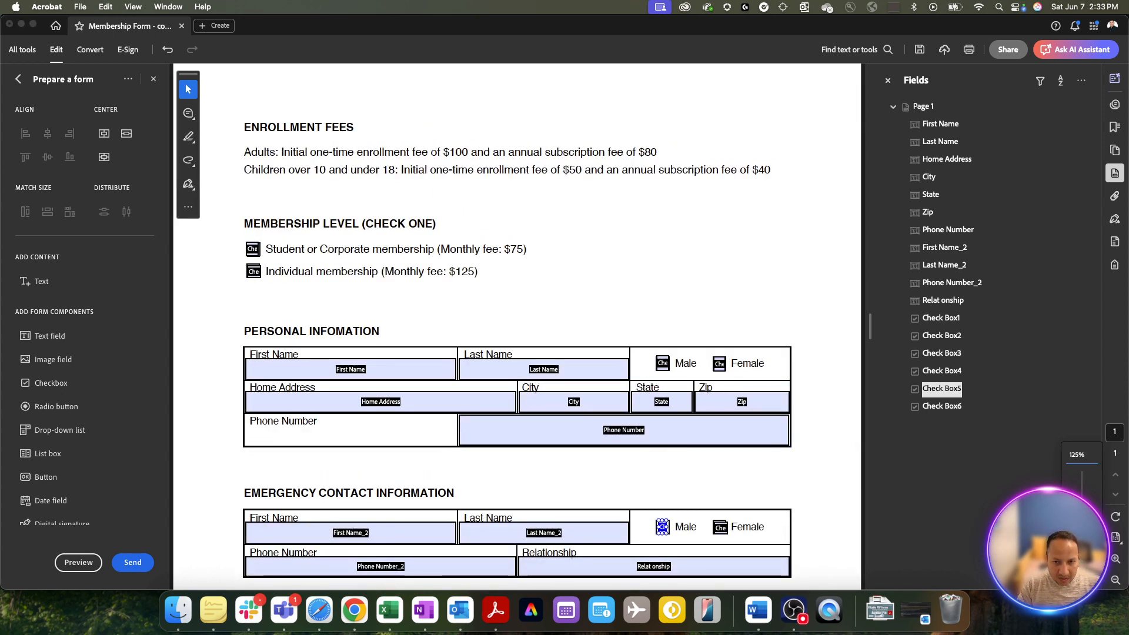
{"action": "key", "text": "super+plus"}
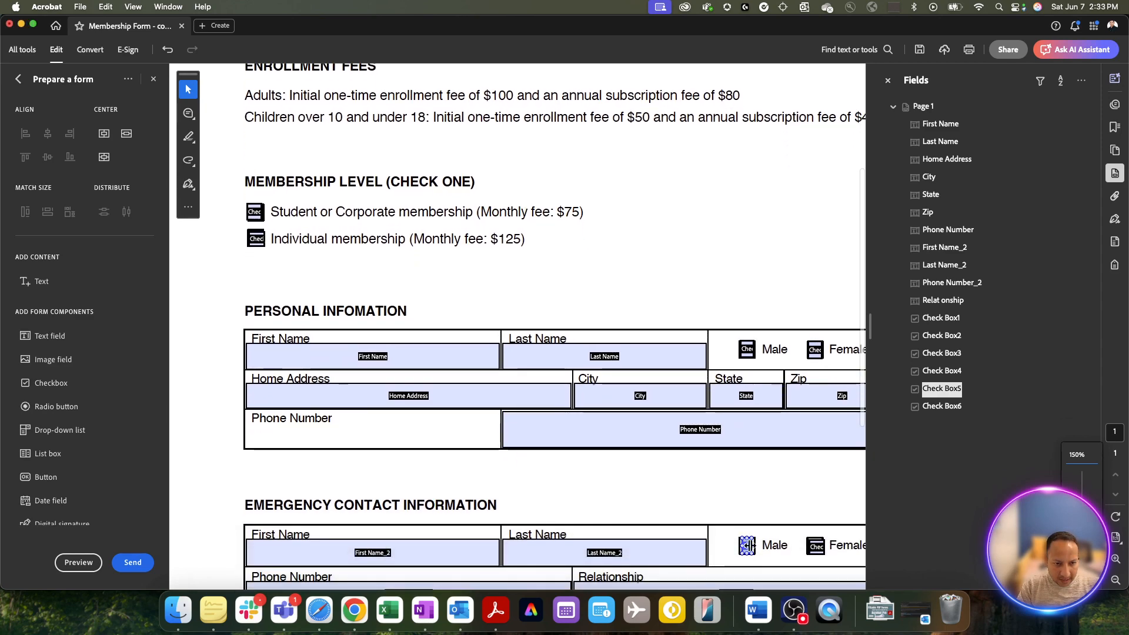
{"action": "left_click_drag", "start_coordinate": [758, 545], "coordinate": [764, 546]}
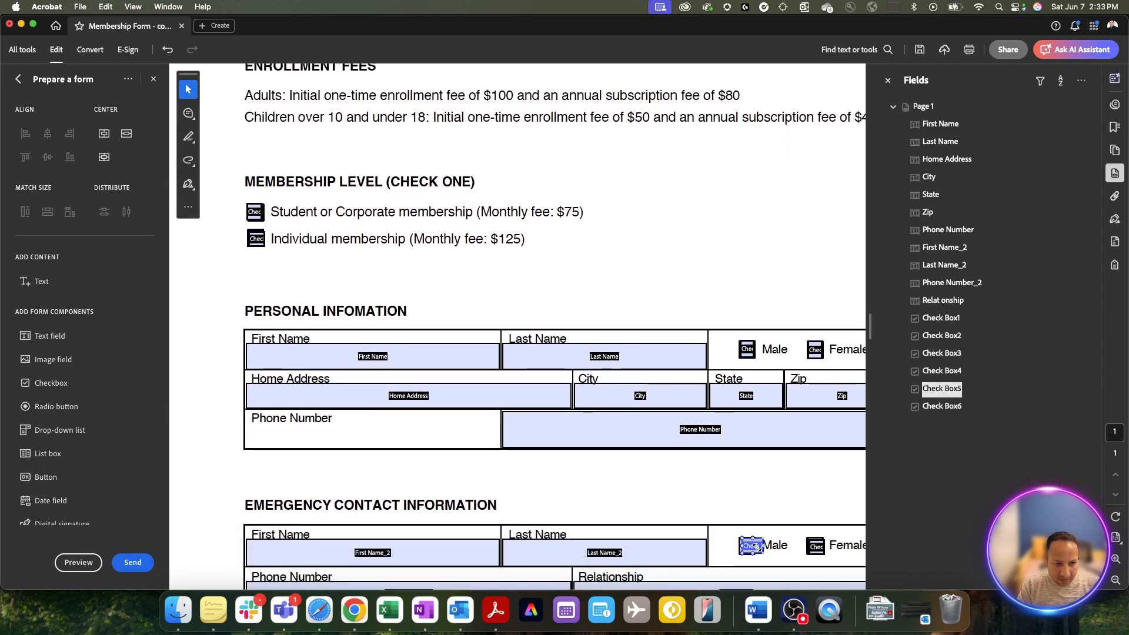
{"action": "key", "text": "super+z"}
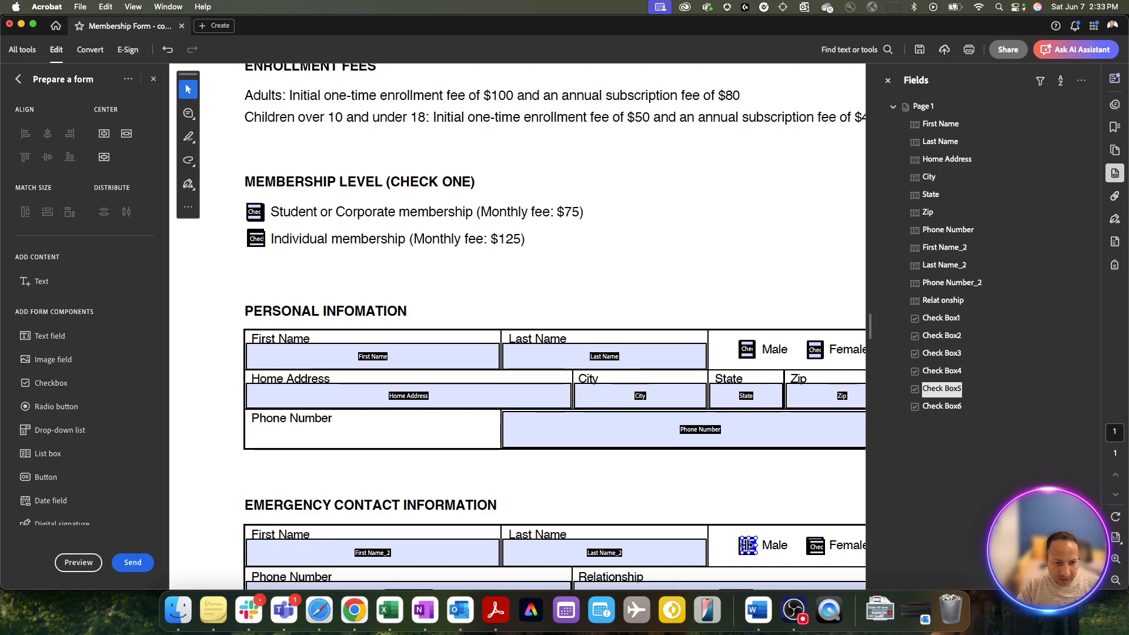
{"action": "left_click", "coordinate": [733, 545]}
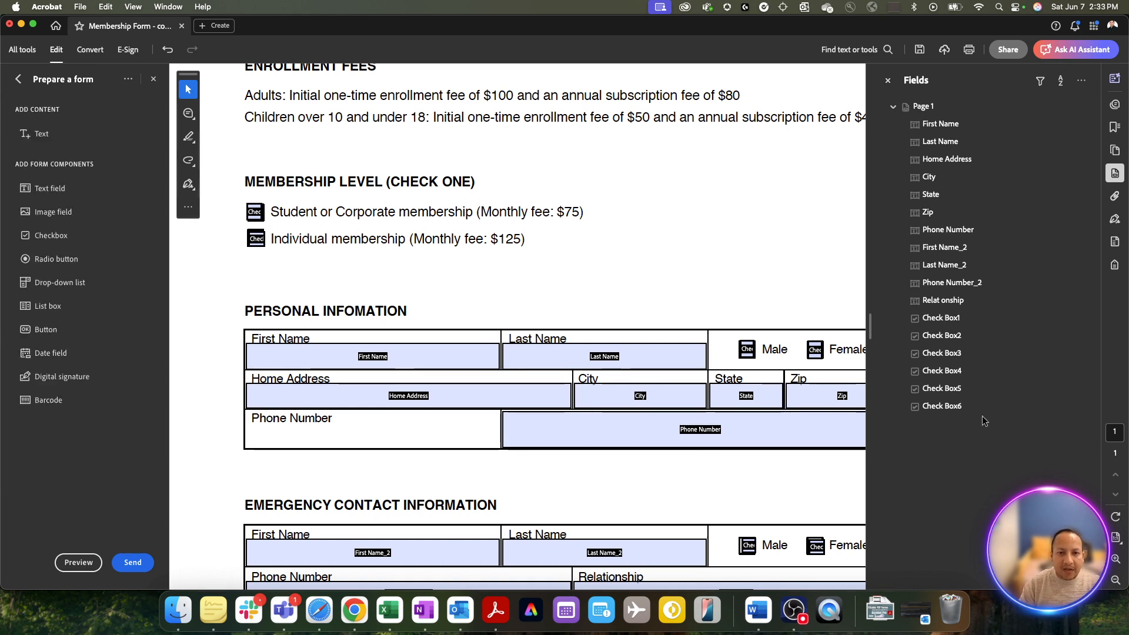
{"action": "key", "text": "super+minus"}
{"action": "key", "text": "super+minus"}
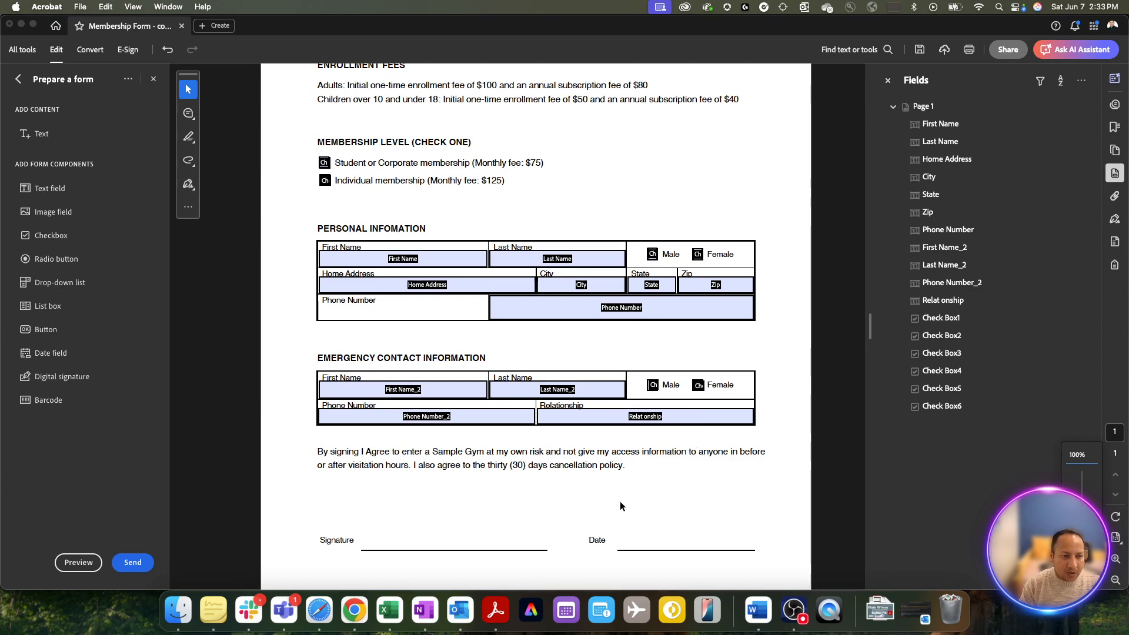
{"action": "scroll", "coordinate": [570, 517], "scroll_direction": "down", "scroll_amount": 1}
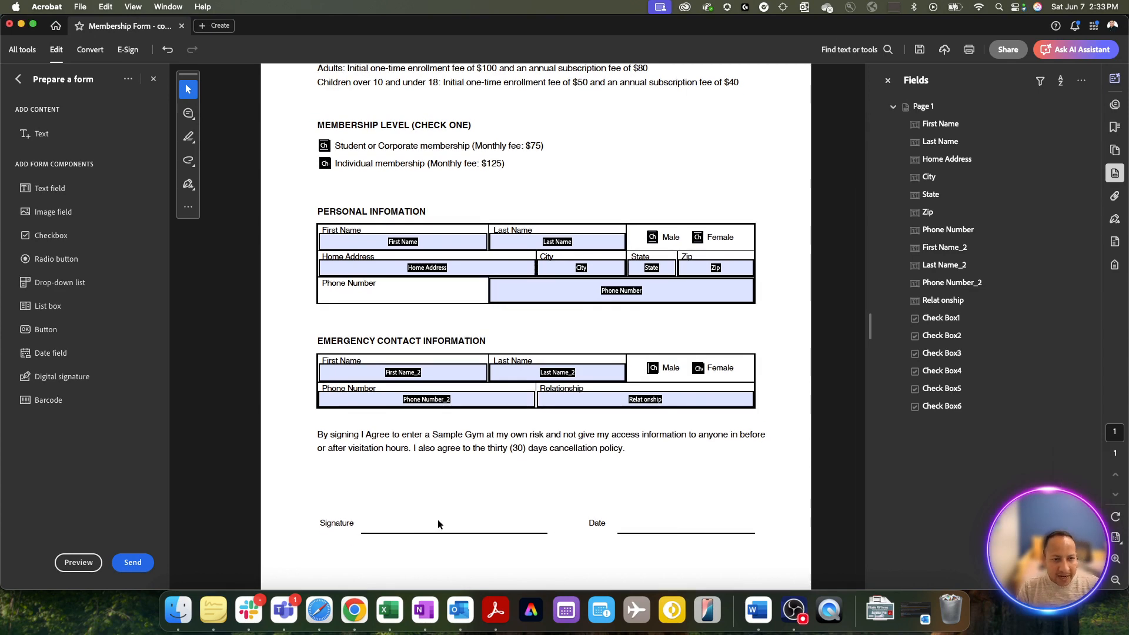
{"action": "scroll", "coordinate": [439, 520], "scroll_direction": "down", "scroll_amount": 1}
{"action": "scroll", "coordinate": [439, 522], "scroll_direction": "down", "scroll_amount": 1}
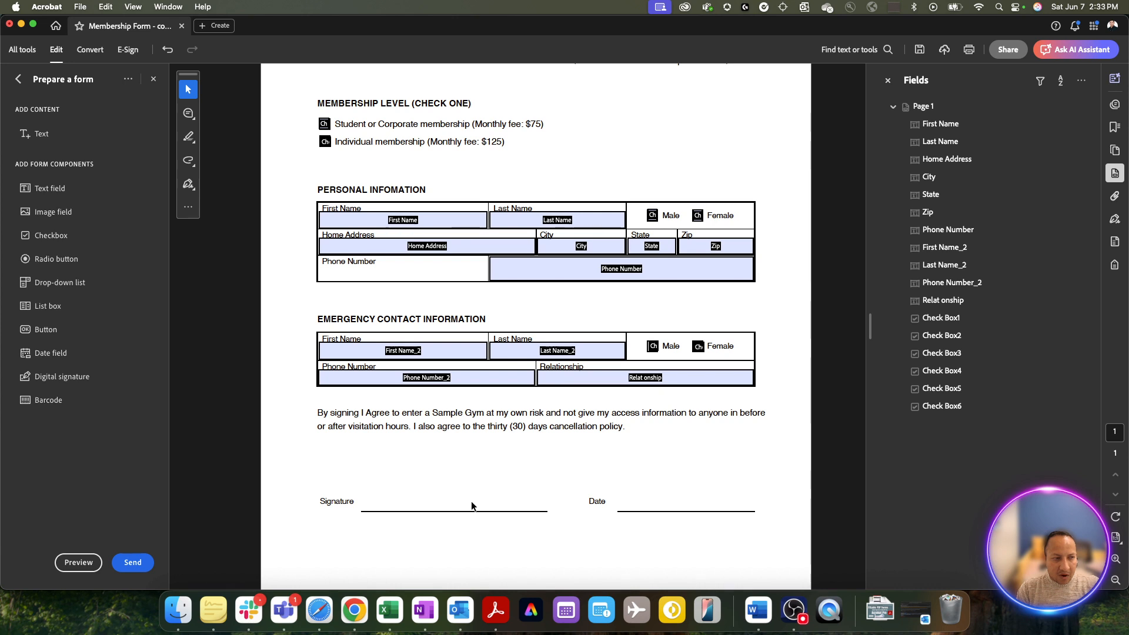
- Add text field Text7 across the Signature line and Text8 on the Date line
{"action": "left_click", "coordinate": [44, 188]}
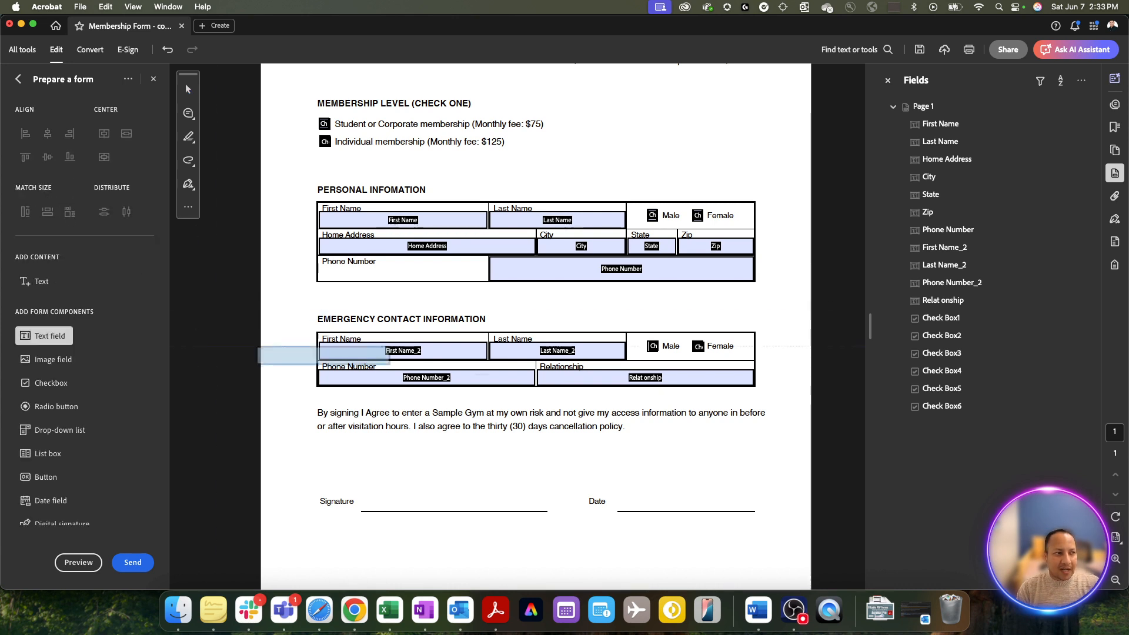
{"action": "mouse_move", "coordinate": [361, 486]}
{"action": "left_mouse_down"}
{"action": "mouse_move", "coordinate": [495, 491]}
{"action": "mouse_move", "coordinate": [525, 511]}
{"action": "mouse_move", "coordinate": [551, 510]}
{"action": "left_mouse_up"}
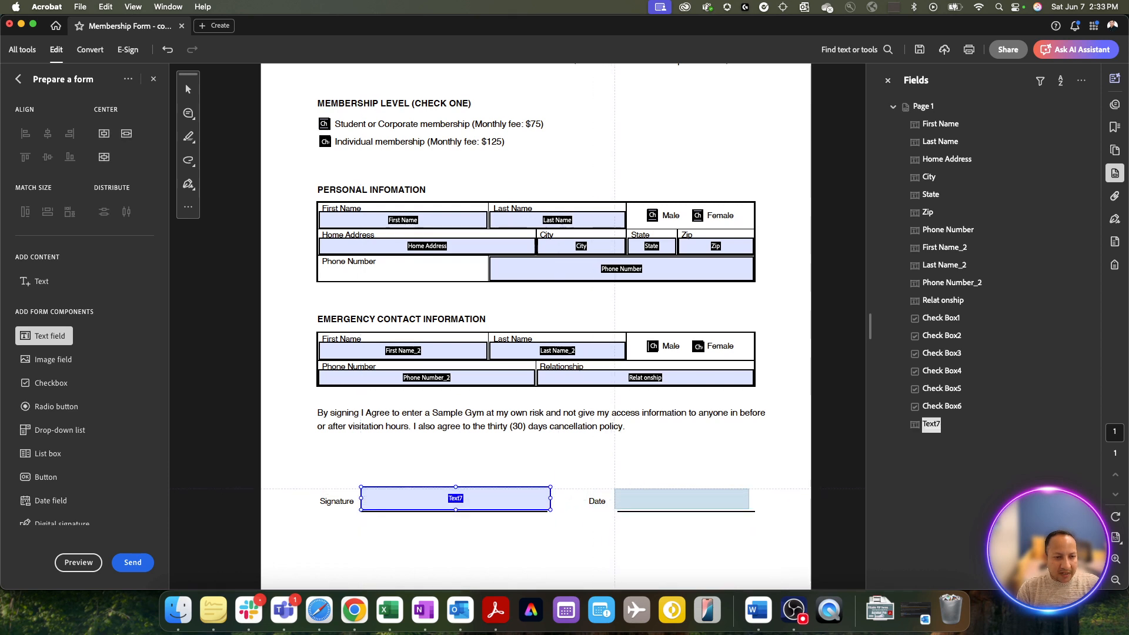
{"action": "left_click", "coordinate": [614, 488]}
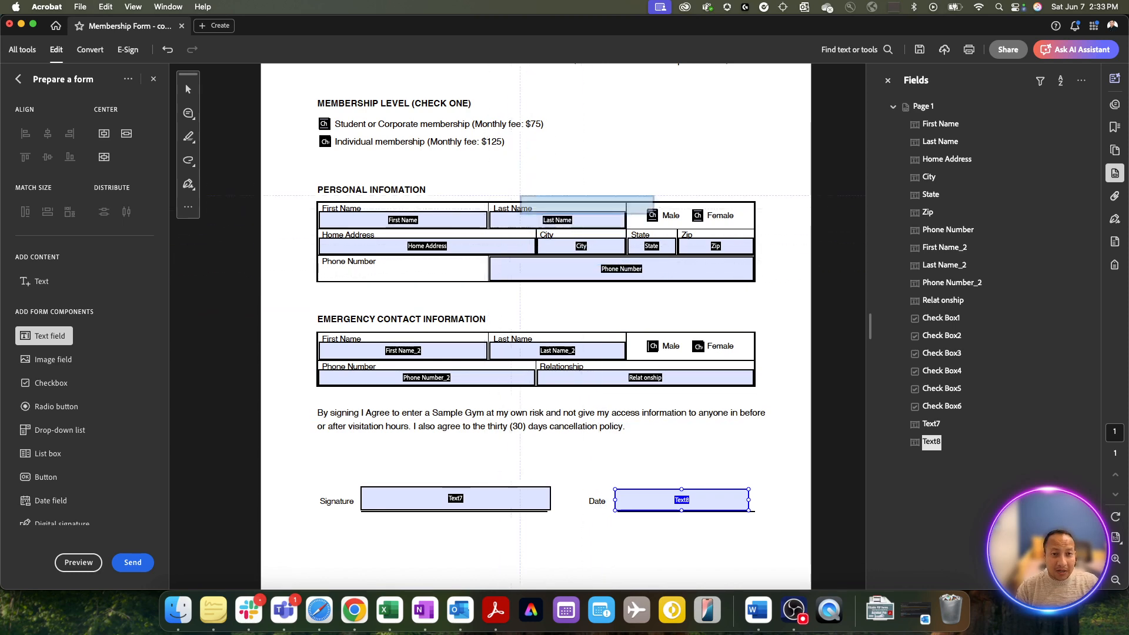
{"action": "scroll", "coordinate": [603, 175], "scroll_direction": "up", "scroll_amount": 3}
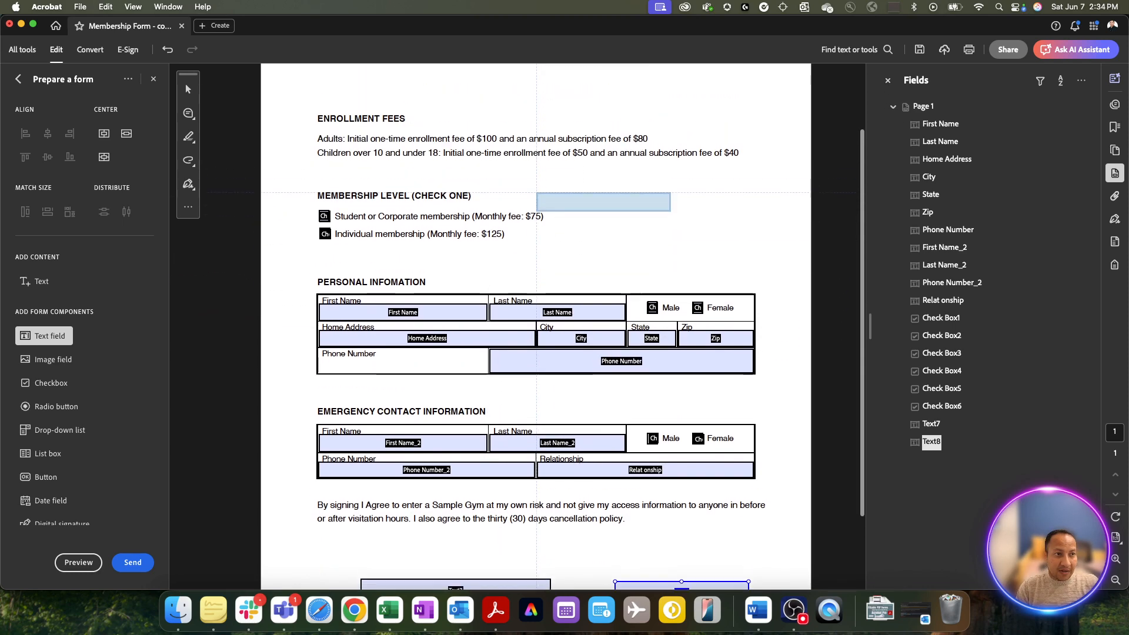
{"action": "scroll", "coordinate": [587, 164], "scroll_direction": "down", "scroll_amount": 2}
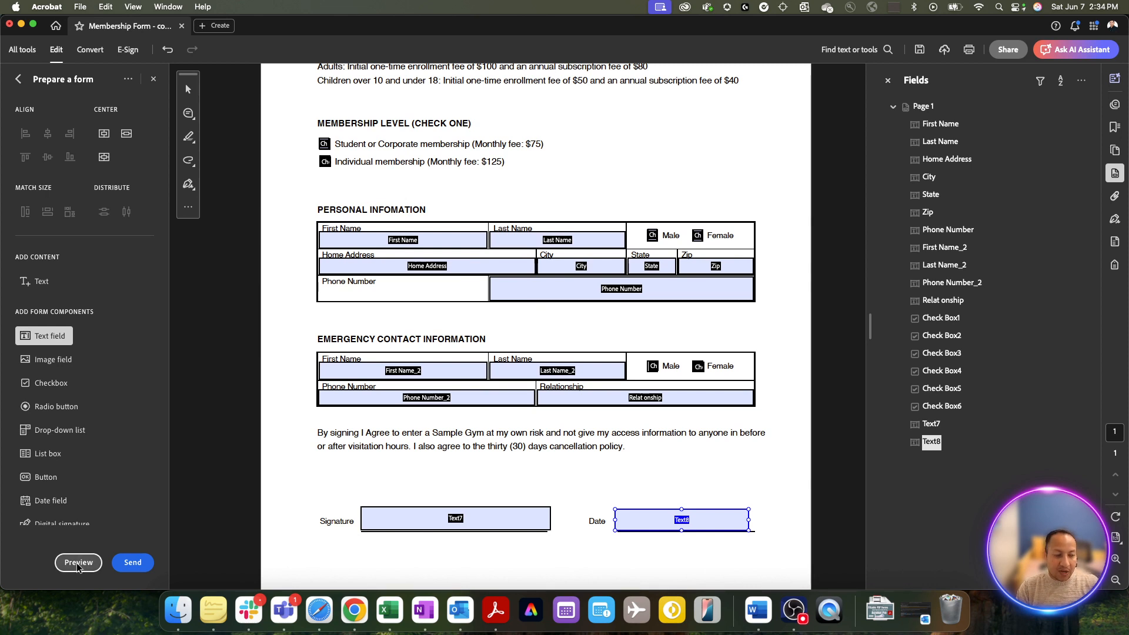
- In Preview, tick the Student or Corporate membership box and the personal Male box
{"action": "left_click", "coordinate": [76, 562]}
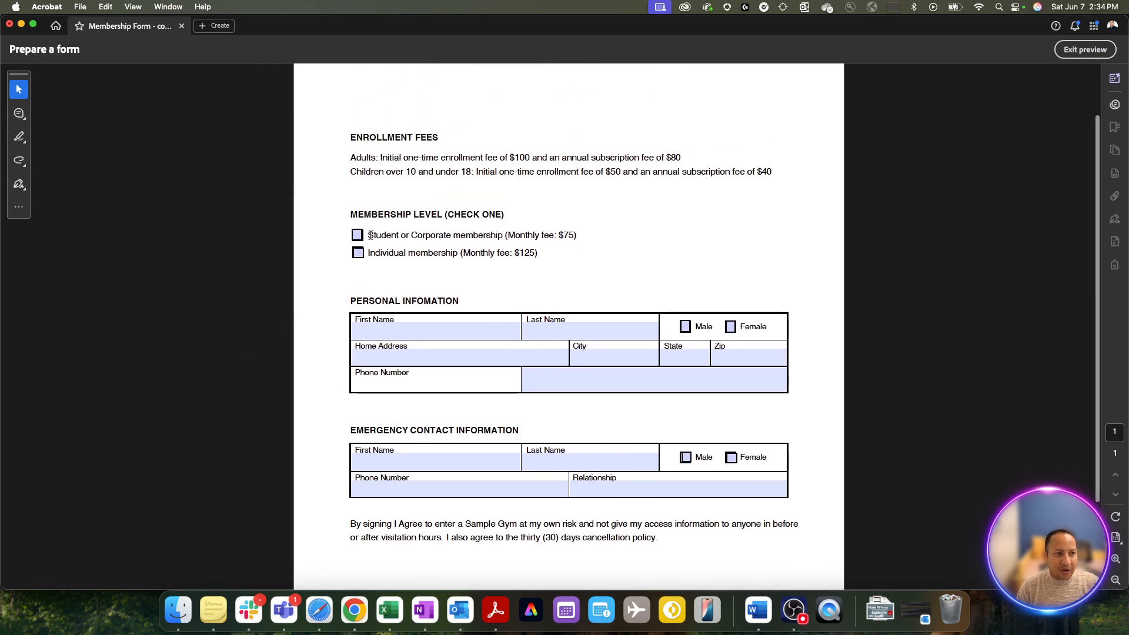
{"action": "scroll", "coordinate": [371, 235], "scroll_direction": "up", "scroll_amount": 1}
{"action": "left_click", "coordinate": [357, 243]}
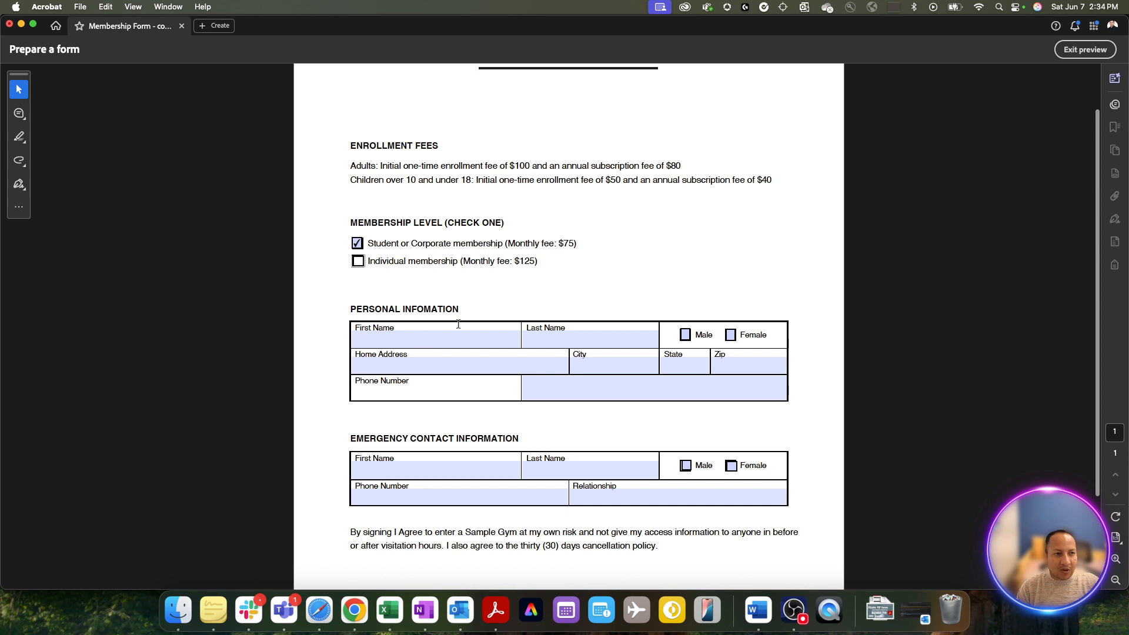
{"action": "left_click", "coordinate": [683, 337]}
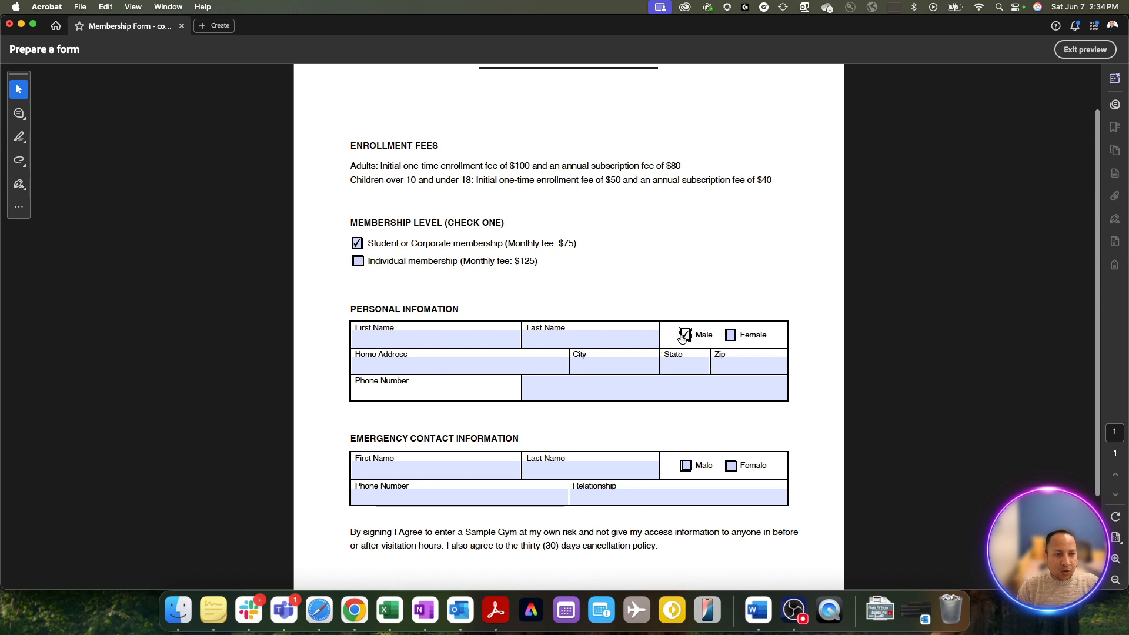
- Enter a test first name, trim its last letter, and scroll through the previewed form
{"action": "left_click", "coordinate": [430, 342]}
{"action": "type", "text": "Aman"}
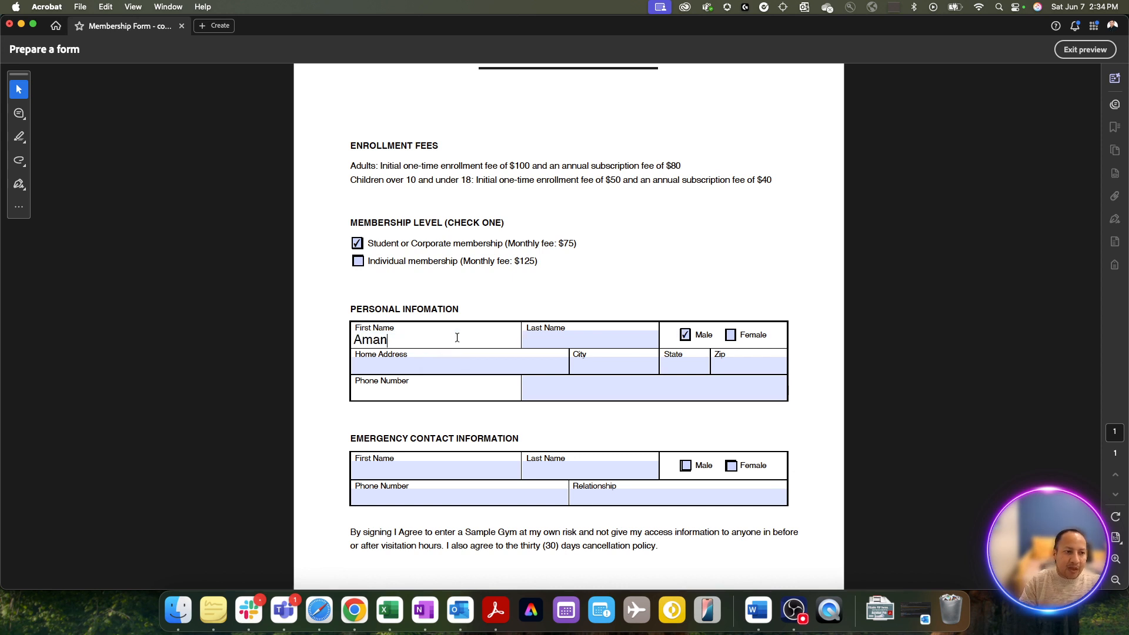
{"action": "key", "text": "BackSpace"}
{"action": "key", "text": "BackSpace"}
{"action": "key", "text": "BackSpace"}
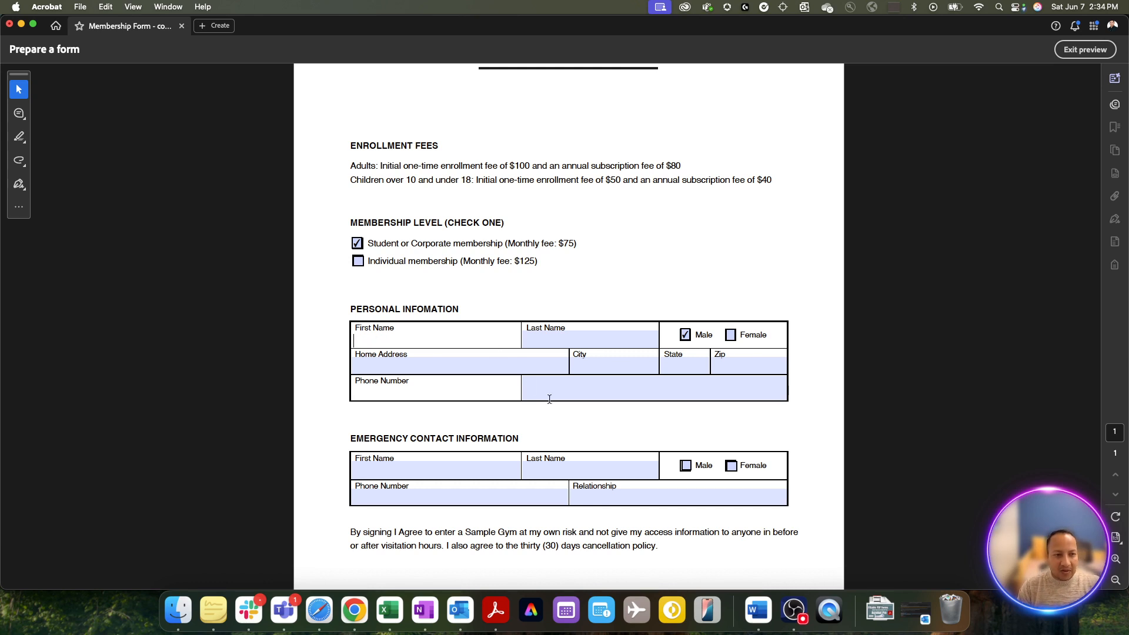
{"action": "scroll", "coordinate": [549, 399], "scroll_direction": "down", "scroll_amount": 5}
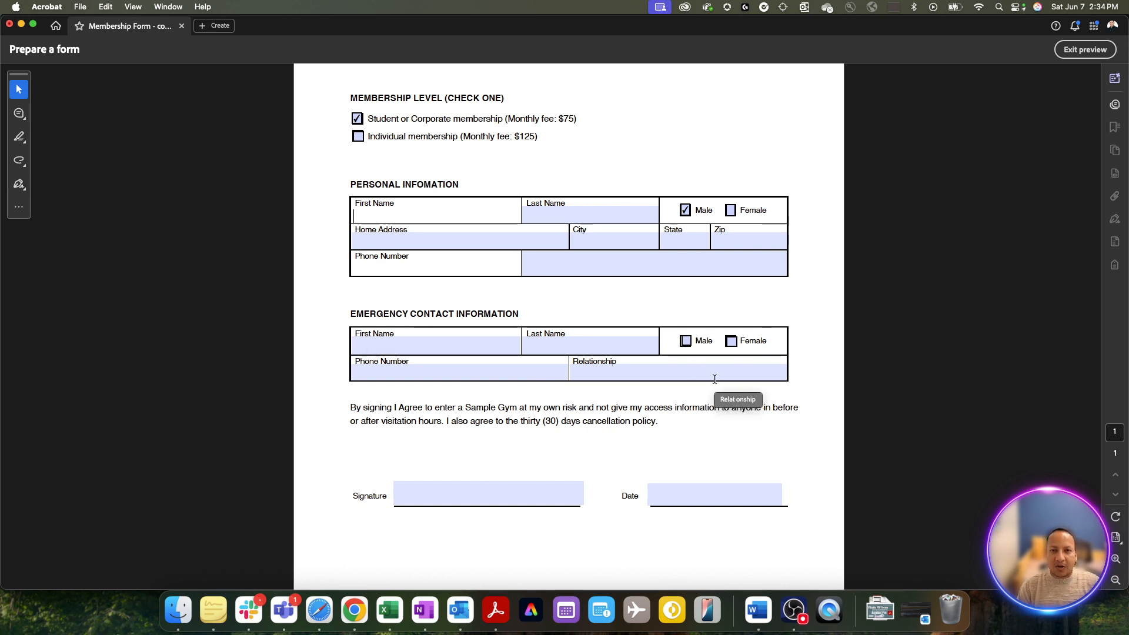
{"action": "scroll", "coordinate": [714, 380], "scroll_direction": "up", "scroll_amount": 6}
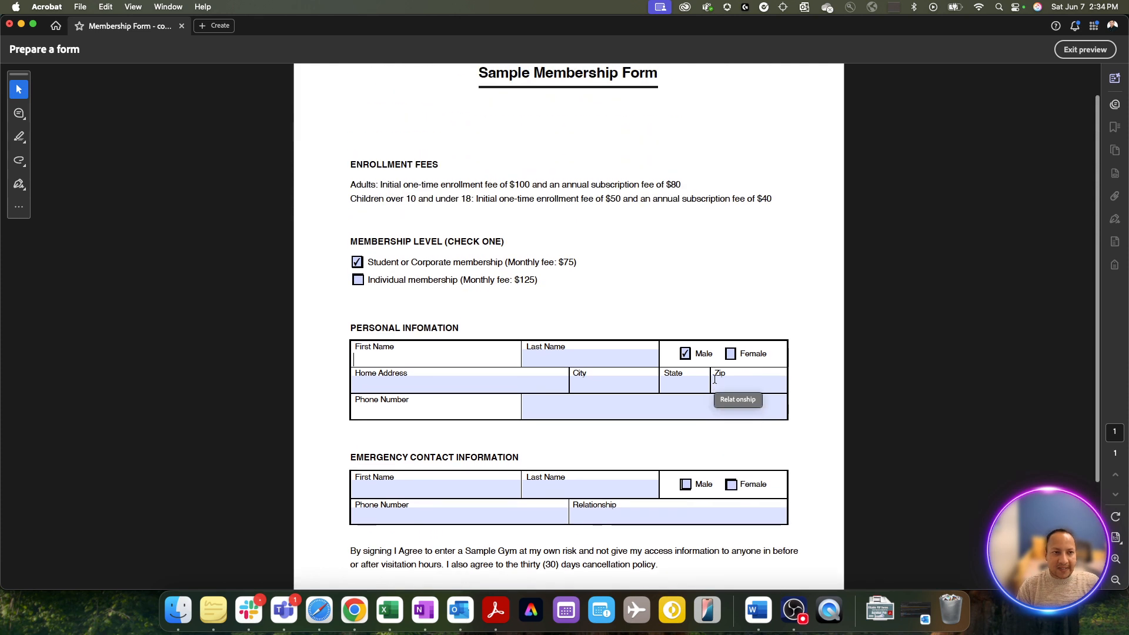
{"action": "scroll", "coordinate": [714, 379], "scroll_direction": "down", "scroll_amount": 8}
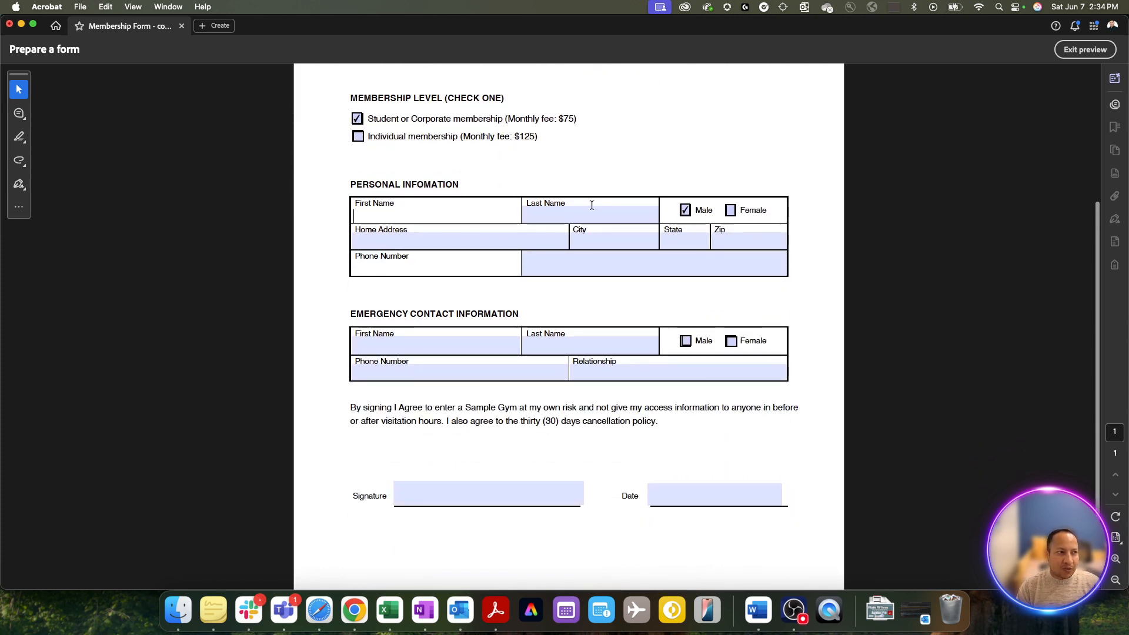
- Exit the preview and scroll through the form's thirteen text fields and six checkboxes
{"action": "left_click", "coordinate": [1091, 51]}
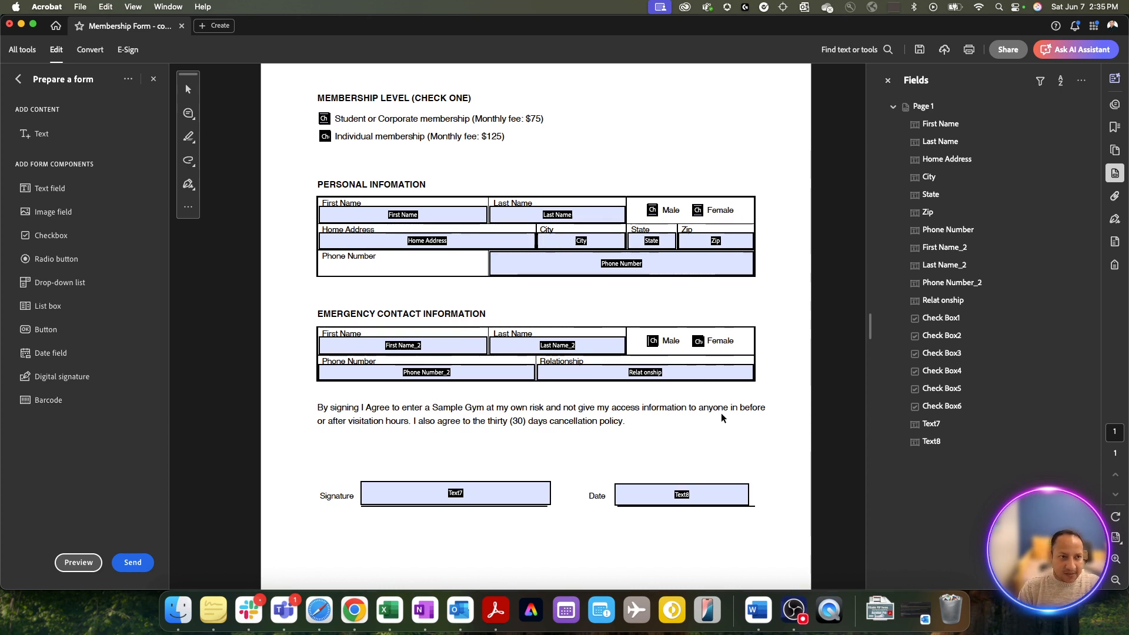
{"action": "scroll", "coordinate": [699, 394], "scroll_direction": "up", "scroll_amount": 3}
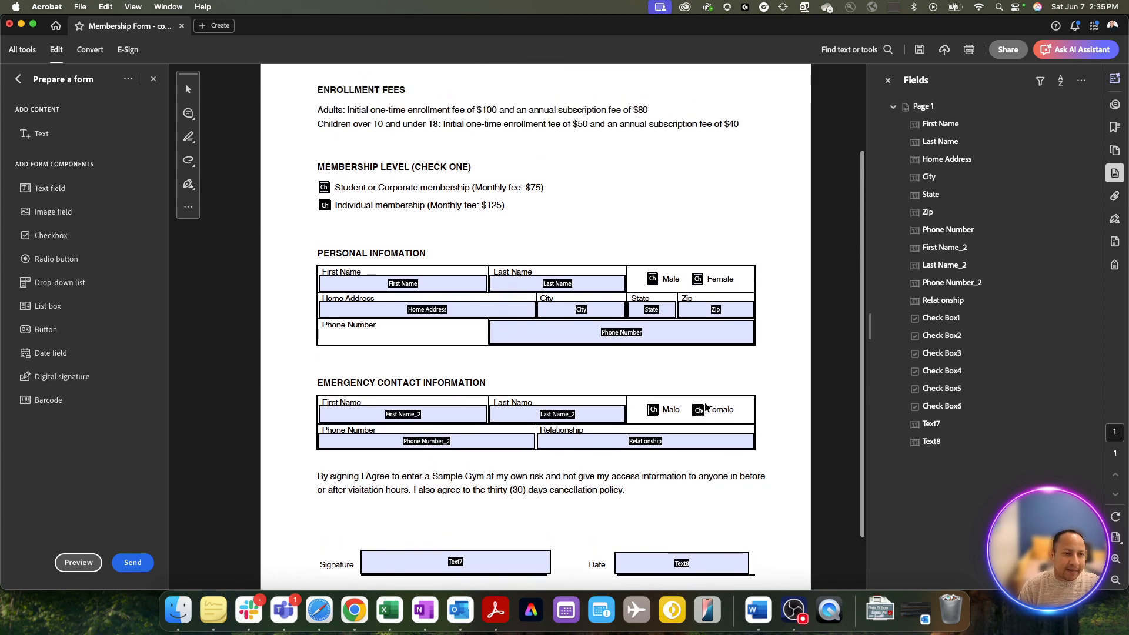
{"action": "scroll", "coordinate": [704, 402], "scroll_direction": "up", "scroll_amount": 3}
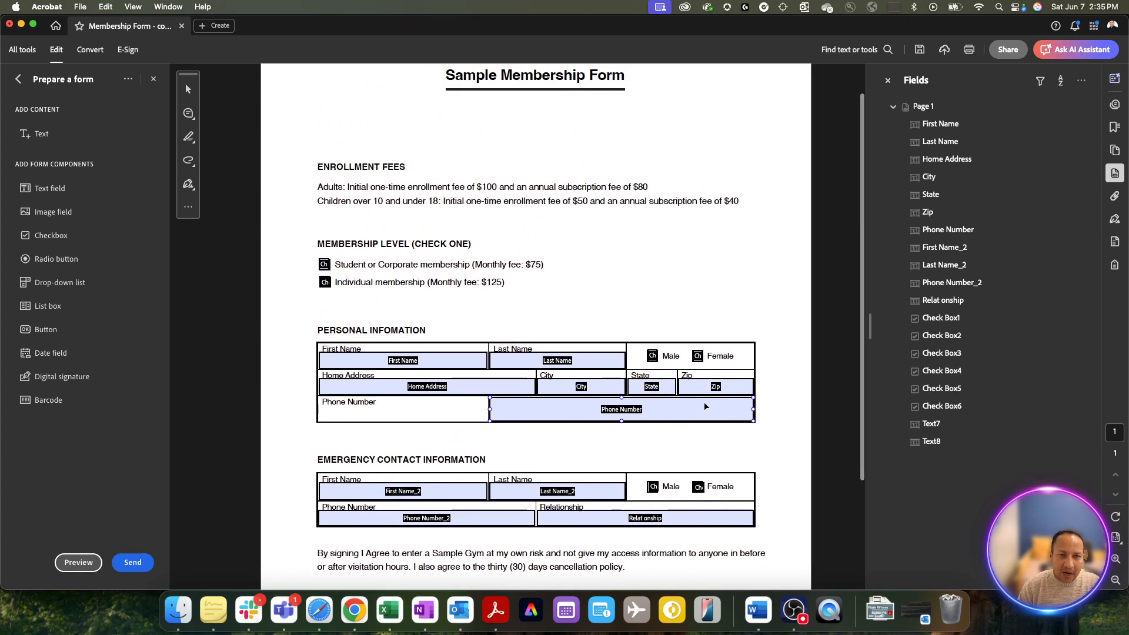
{"action": "scroll", "coordinate": [704, 401], "scroll_direction": "down", "scroll_amount": 3}
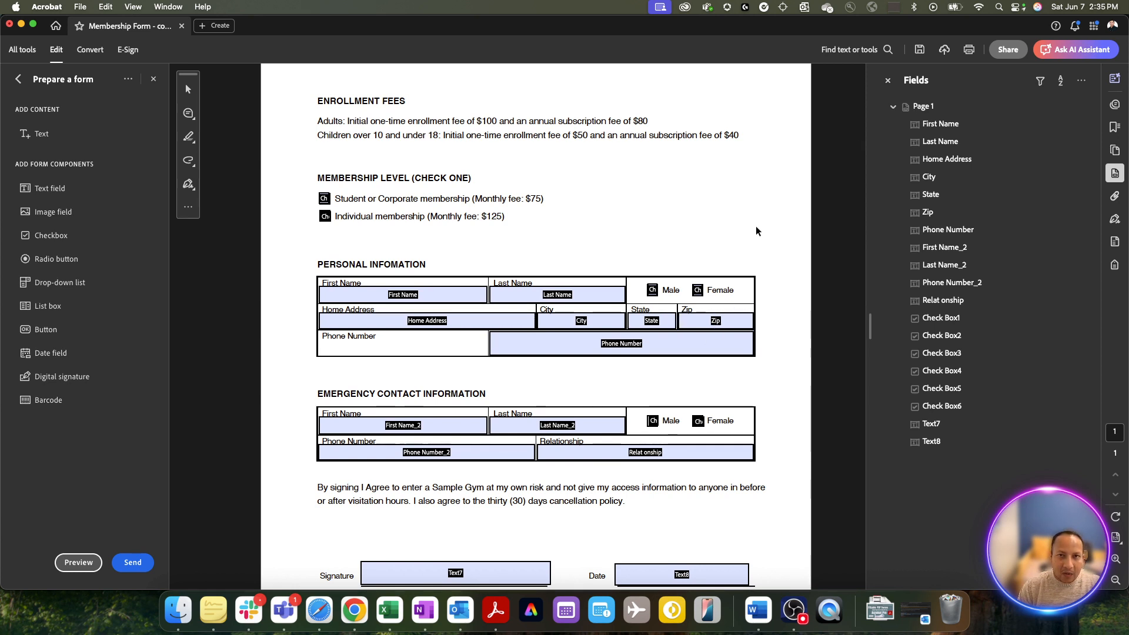
- Close the form panel and save as 'Membership Form - fillable document' in the PDF Forms folder
{"action": "left_click", "coordinate": [153, 79]}
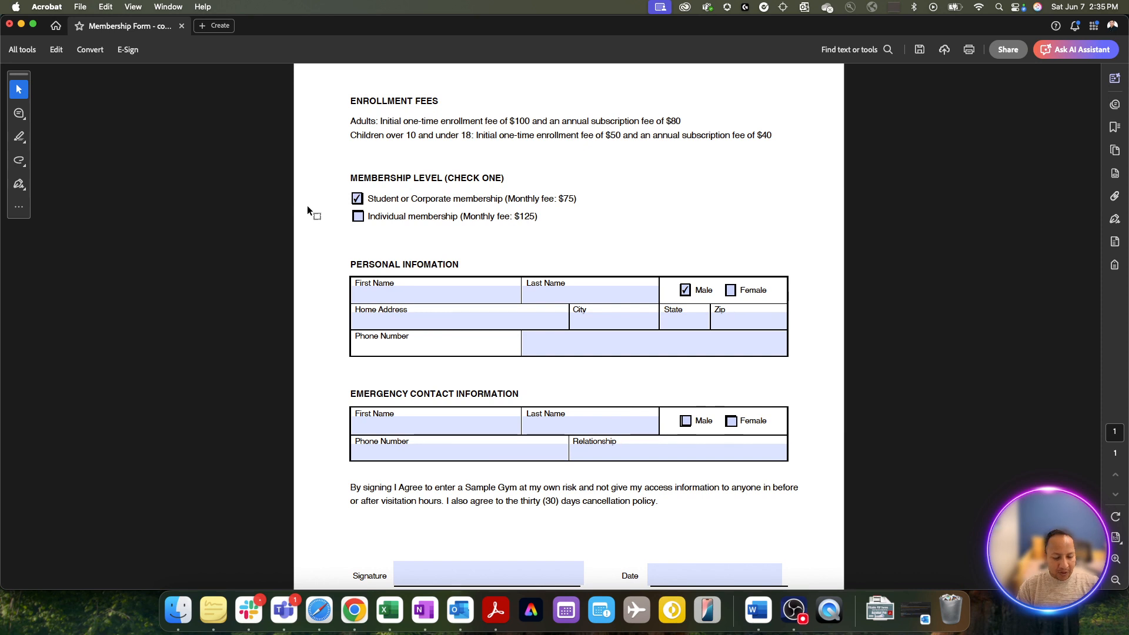
{"action": "left_click", "coordinate": [82, 7]}
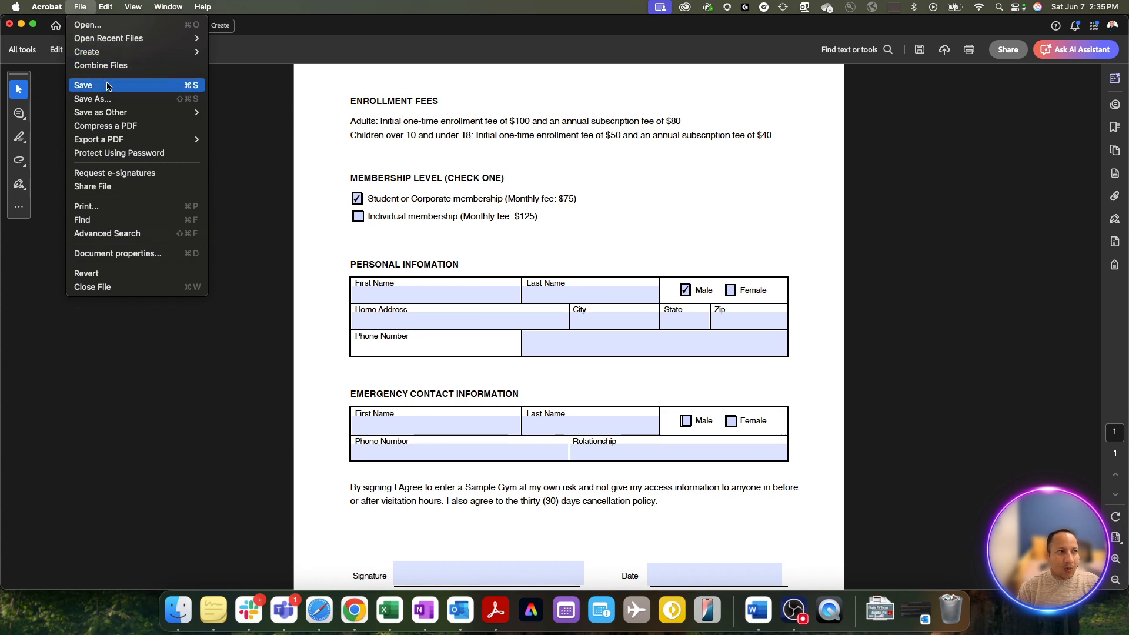
{"action": "left_click", "coordinate": [107, 86]}
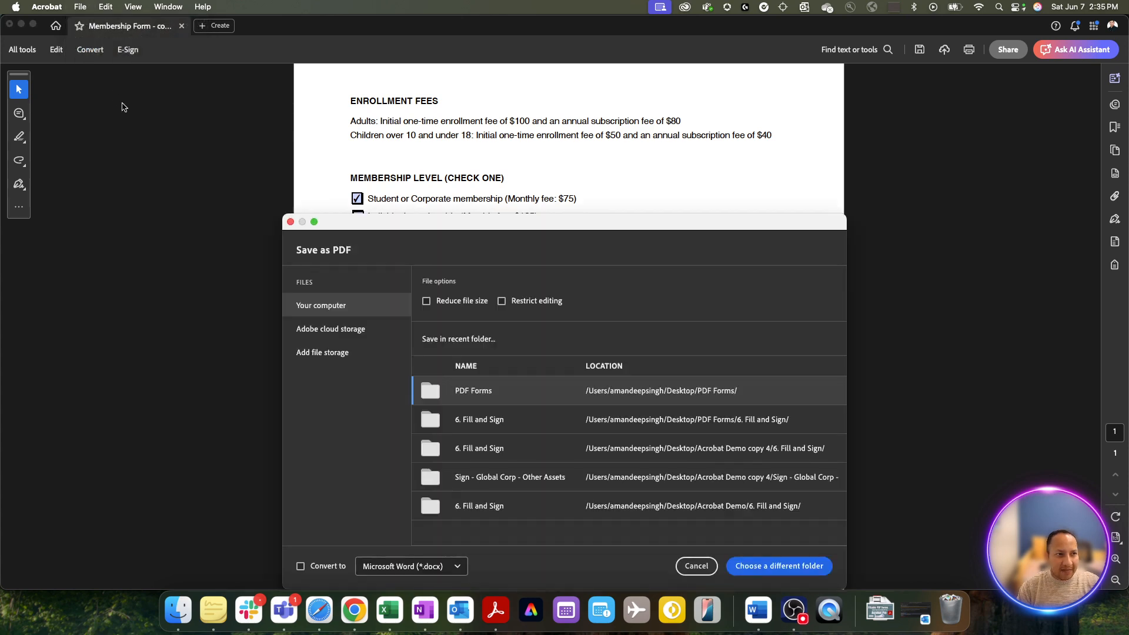
{"action": "left_click", "coordinate": [512, 393]}
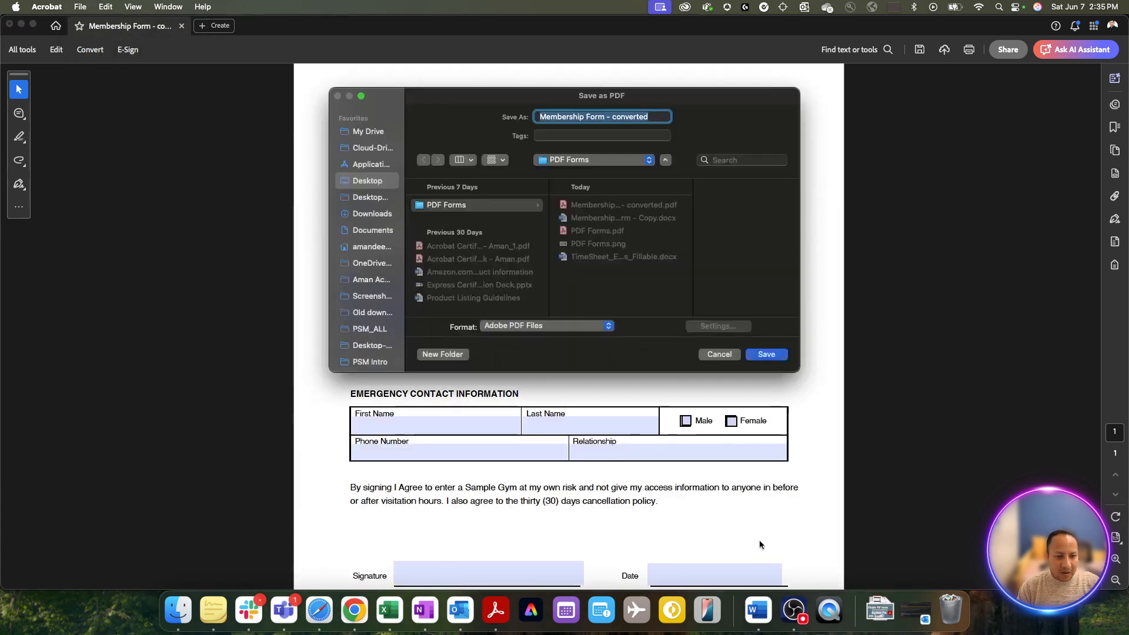
{"action": "key", "text": "BackSpace"}
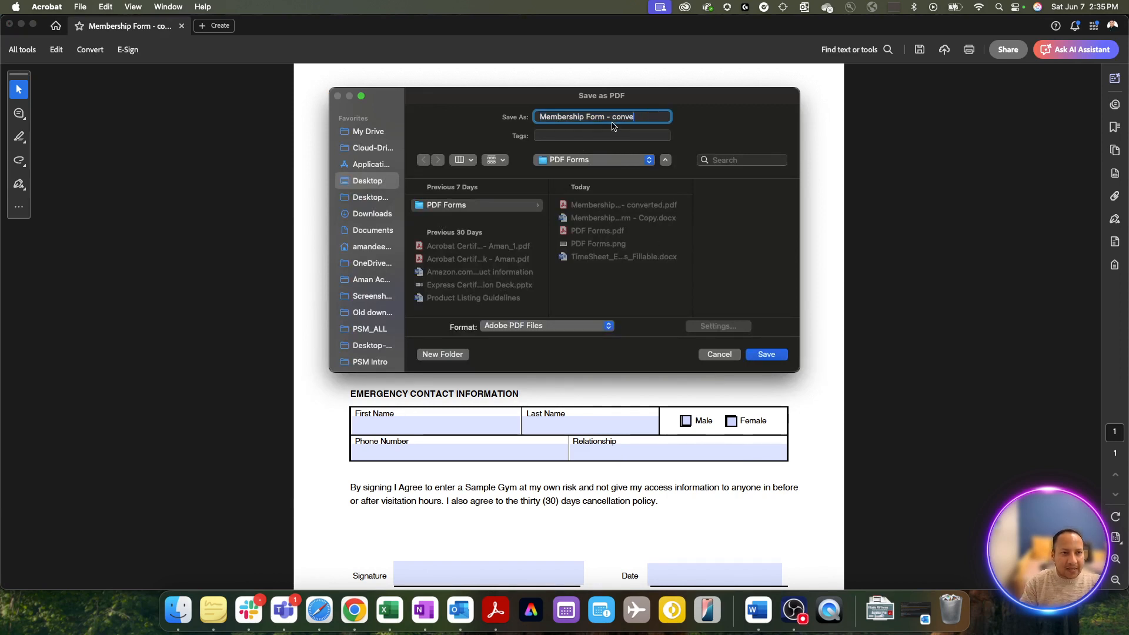
{"action": "type", "text": "fillable "}
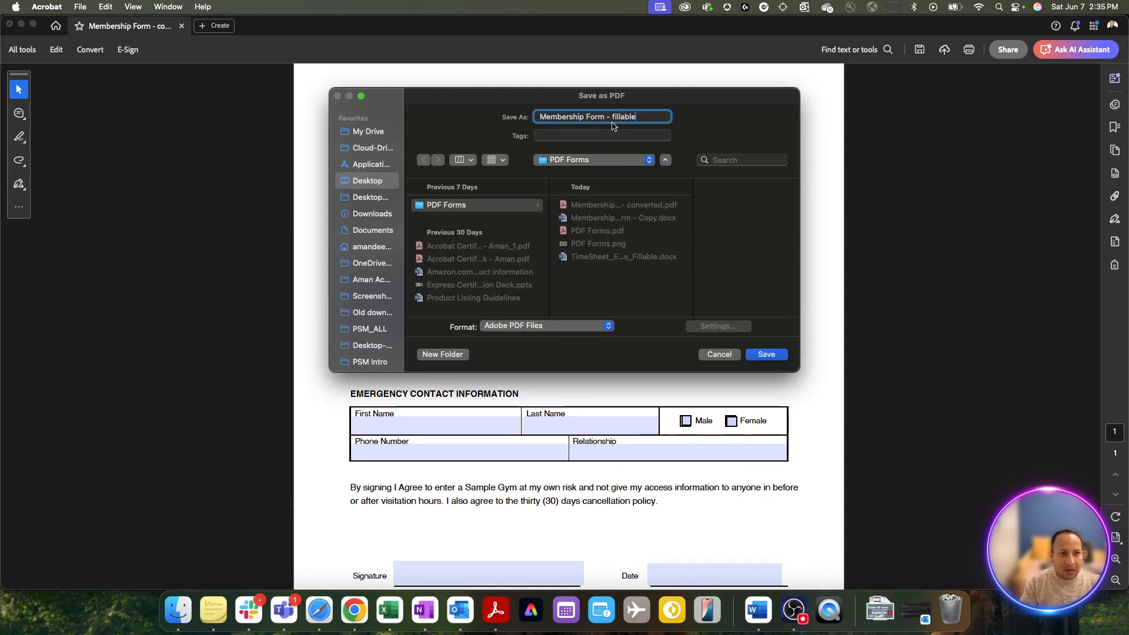
{"action": "type", "text": "document"}
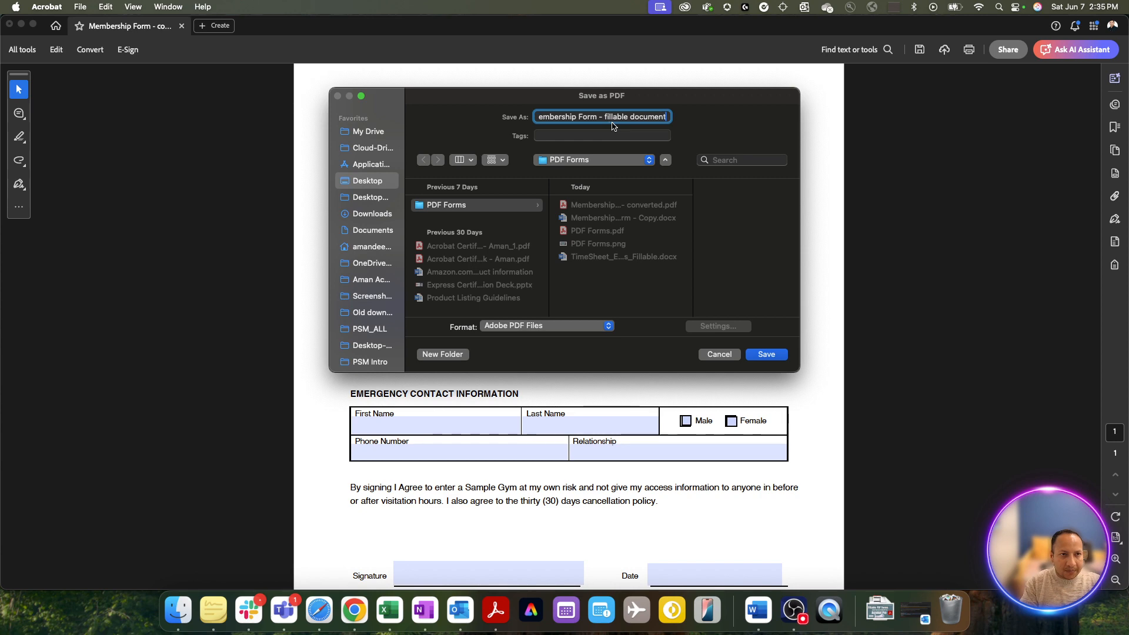
{"action": "key", "text": "Return"}
{"action": "scroll", "coordinate": [672, 219], "scroll_direction": "down", "scroll_amount": 2}
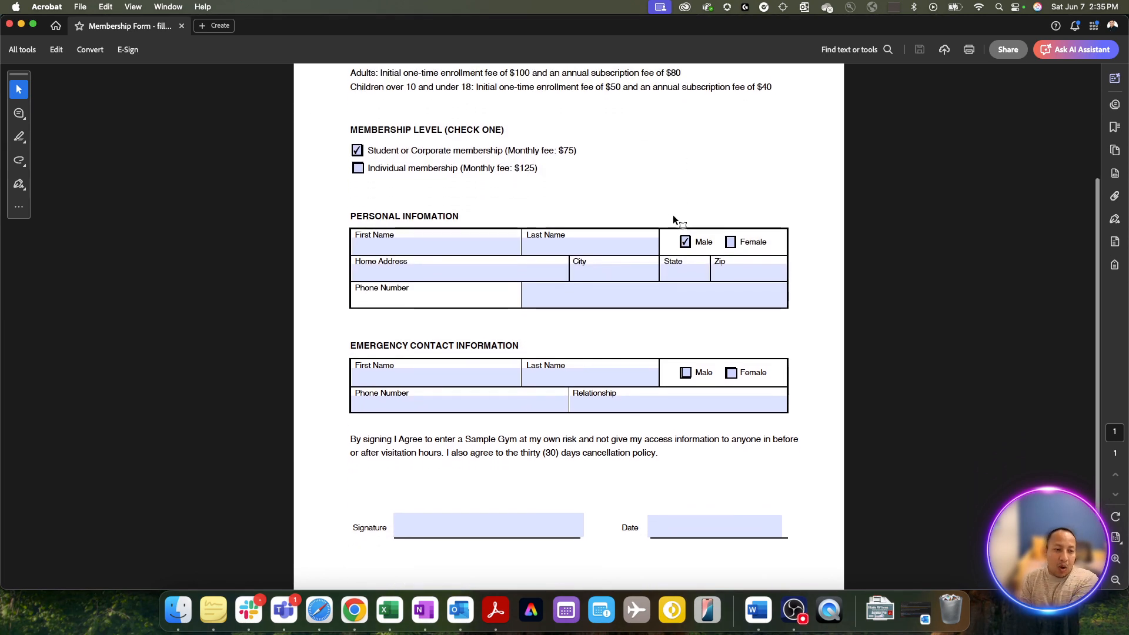
{"action": "scroll", "coordinate": [674, 219], "scroll_direction": "up", "scroll_amount": 5}
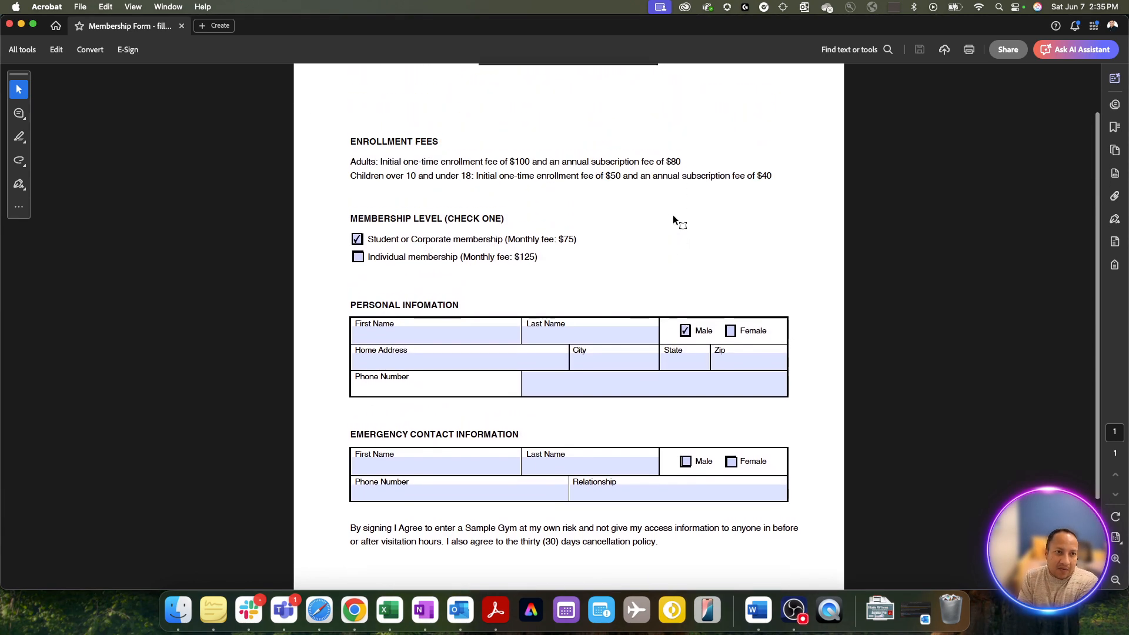
{"action": "scroll", "coordinate": [679, 204], "scroll_direction": "up", "scroll_amount": 1}
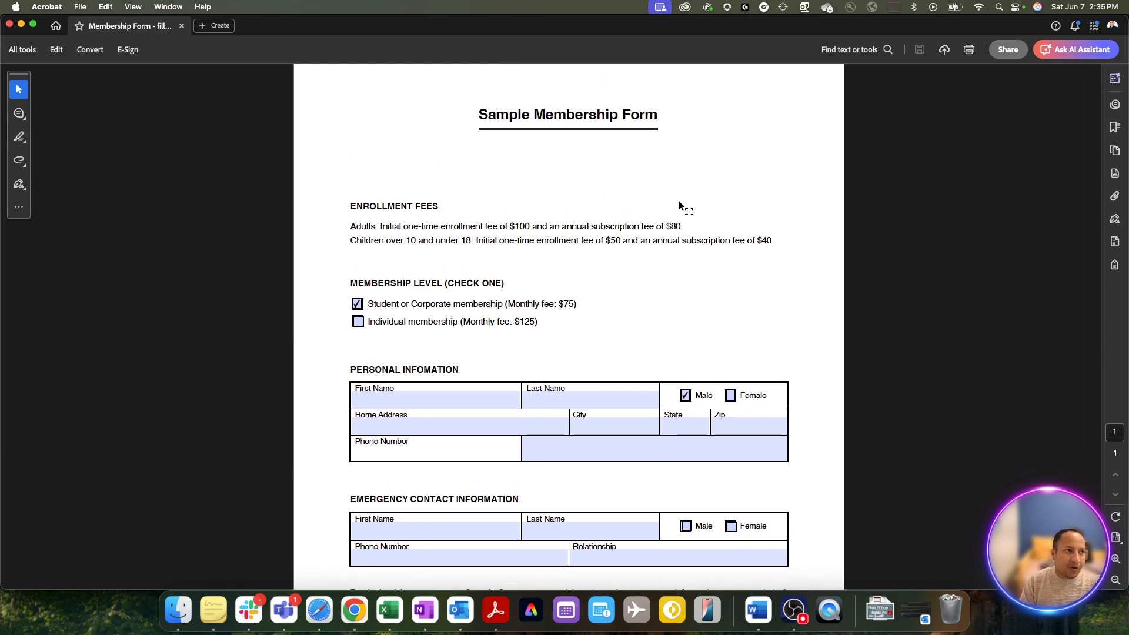
{"action": "scroll", "coordinate": [679, 204], "scroll_direction": "down", "scroll_amount": 6}
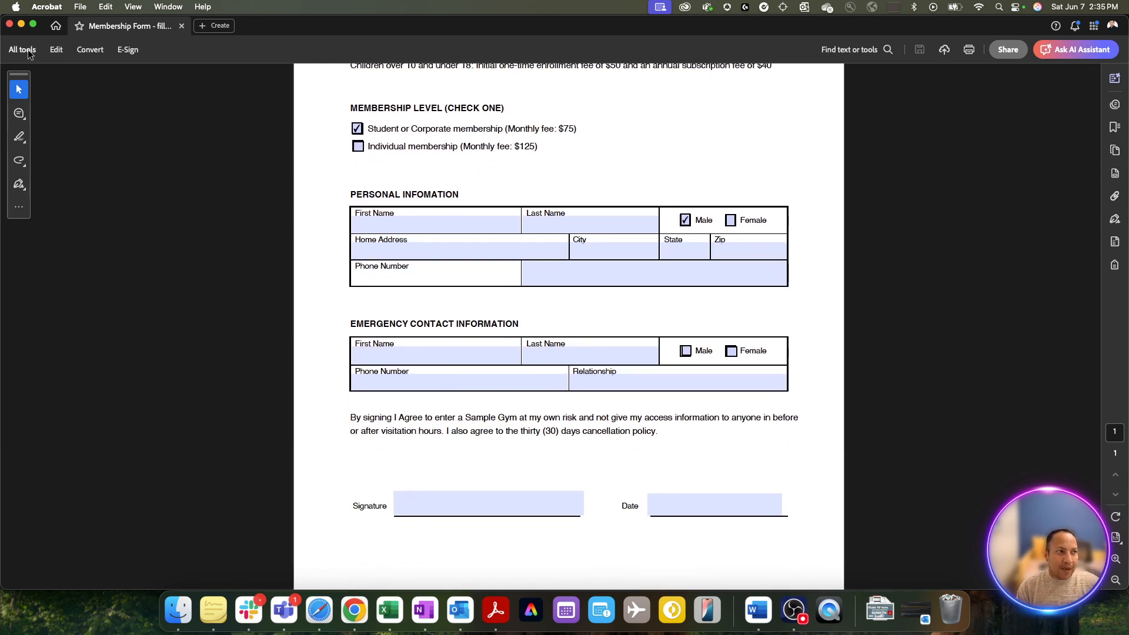
- Reopen Prepare a form from All tools to show the labelled fields and Fields list
{"action": "left_click", "coordinate": [27, 49]}
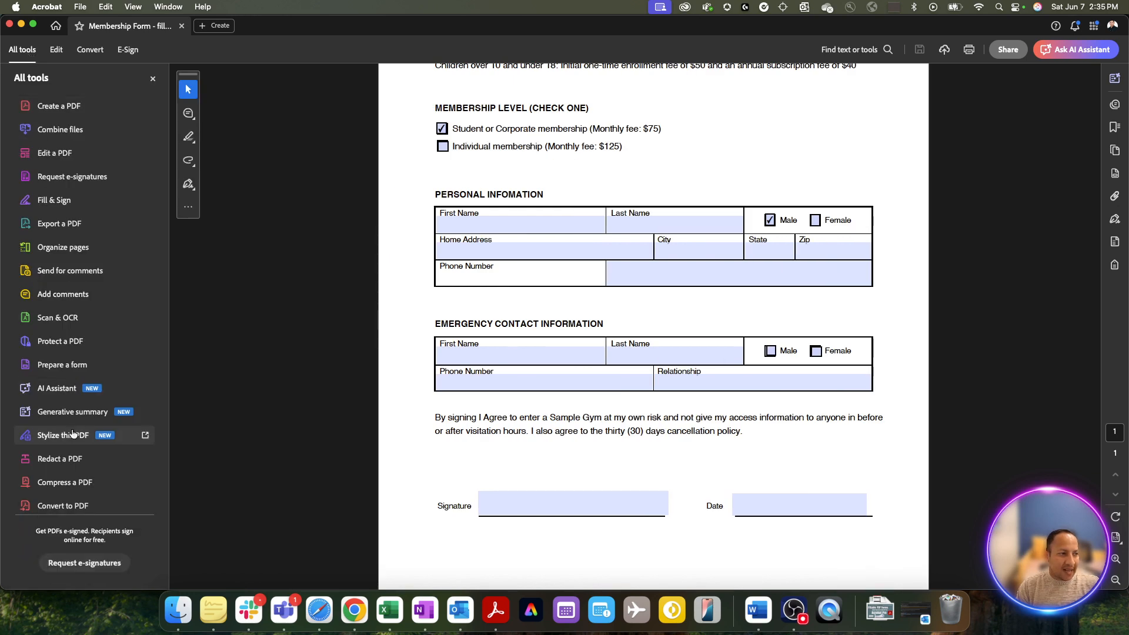
{"action": "left_click", "coordinate": [74, 366]}
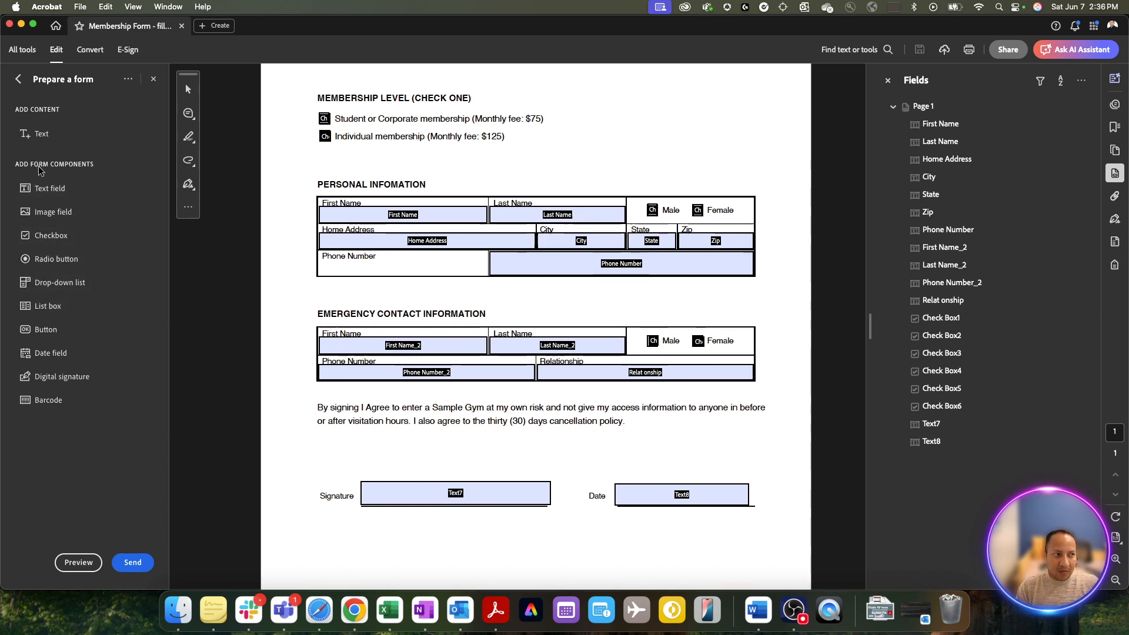
- Draw a Button9 button field below Signature and nudge it slightly to the right
{"action": "left_click", "coordinate": [42, 333]}
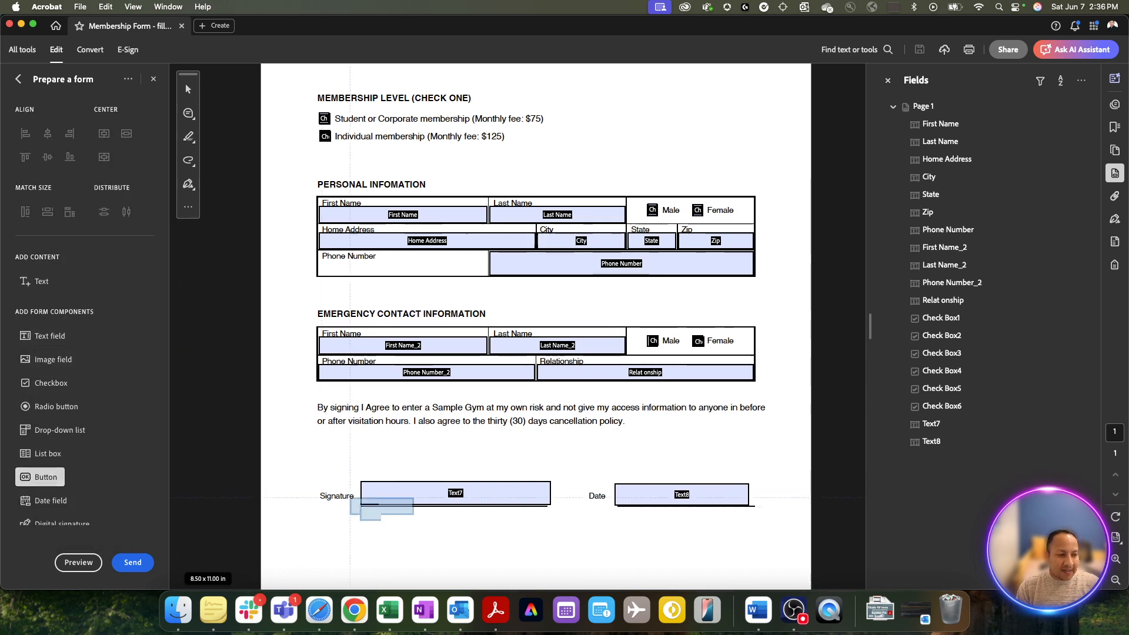
{"action": "left_click_drag", "start_coordinate": [354, 524], "coordinate": [526, 553]}
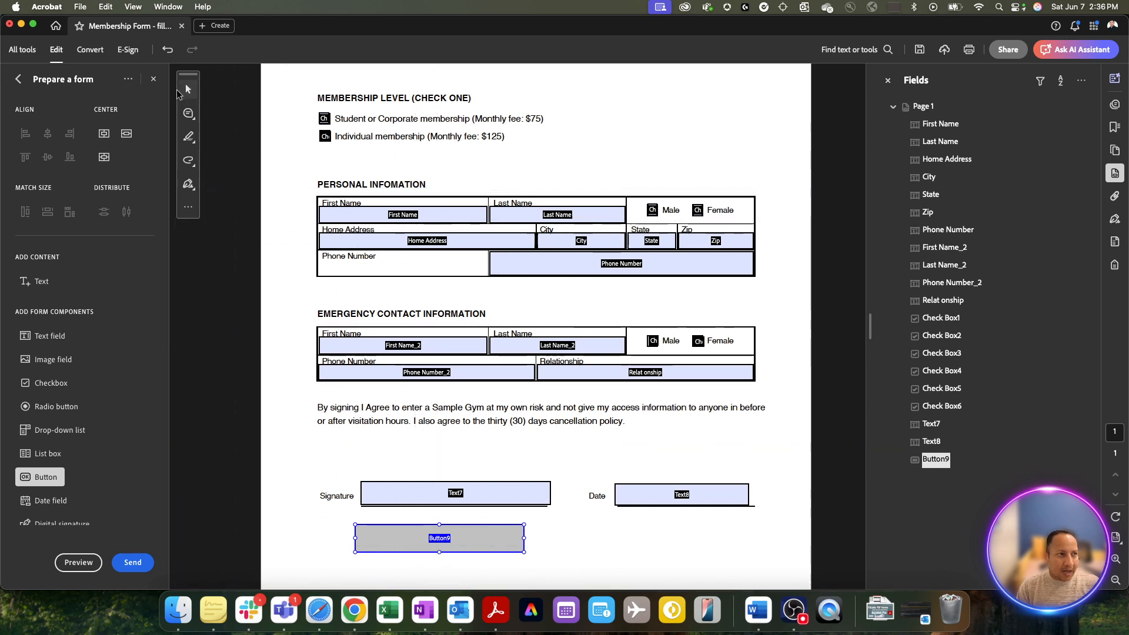
{"action": "left_click", "coordinate": [188, 90]}
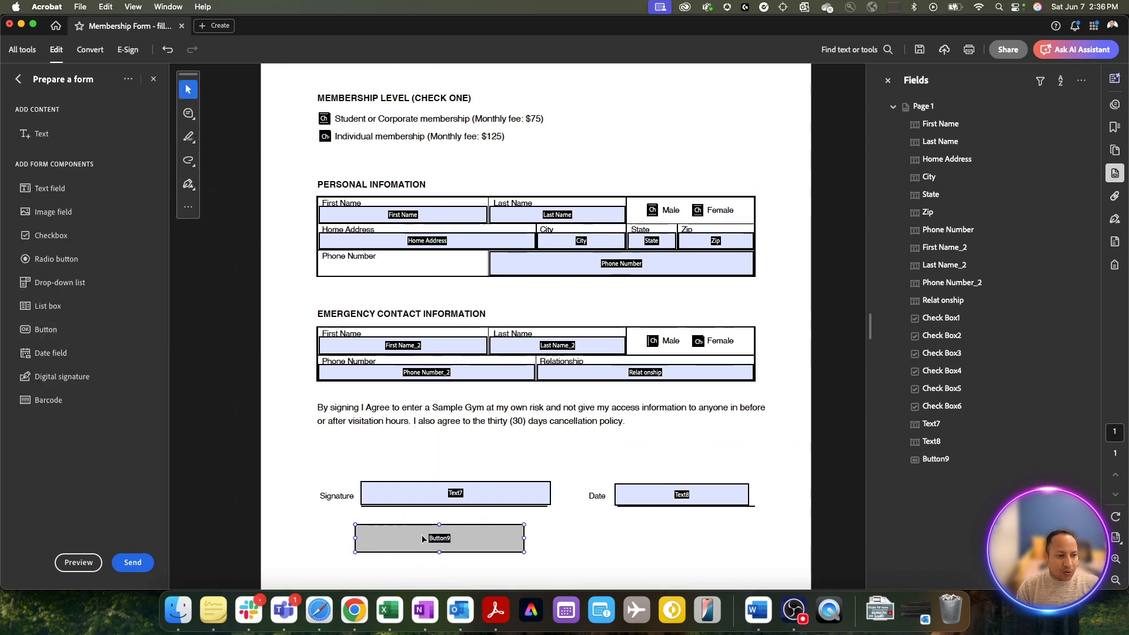
{"action": "left_click", "coordinate": [458, 547]}
{"action": "left_click_drag", "start_coordinate": [458, 546], "coordinate": [468, 545]}
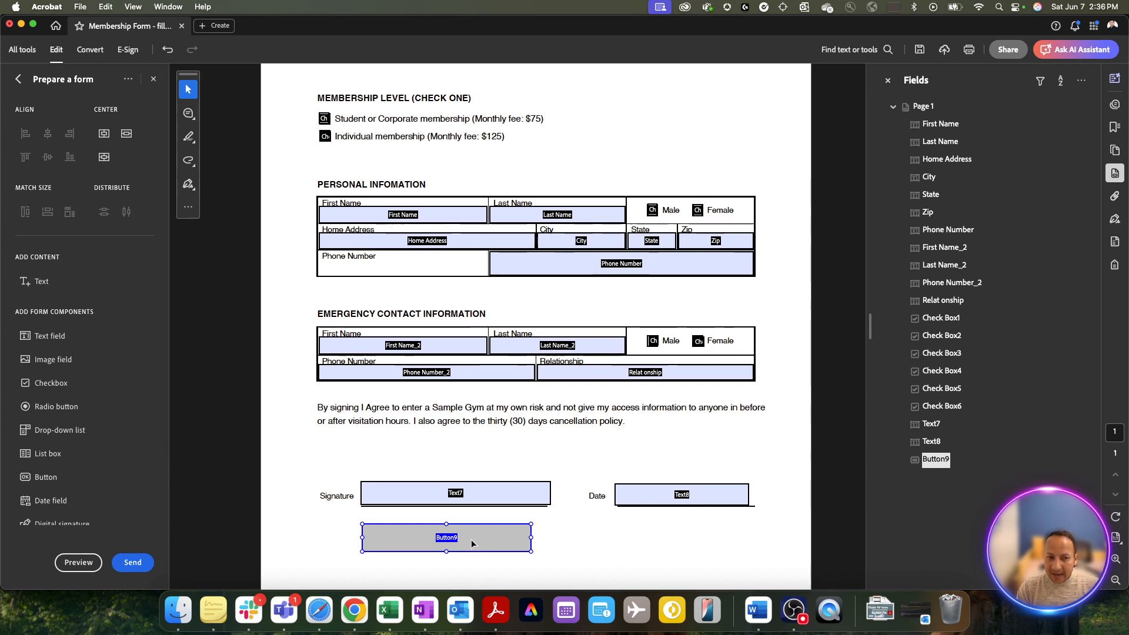
{"action": "double_click", "coordinate": [474, 543]}
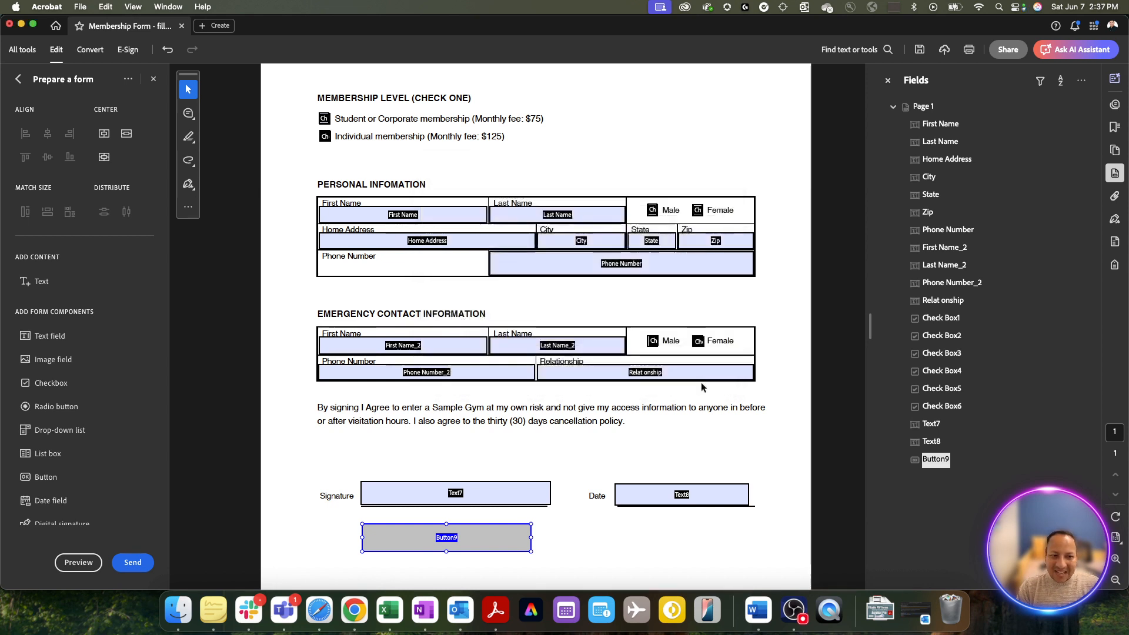
- Inspect the Relationship and Male field properties, then reopen Button9's properties and select its name
{"action": "left_click", "coordinate": [710, 380]}
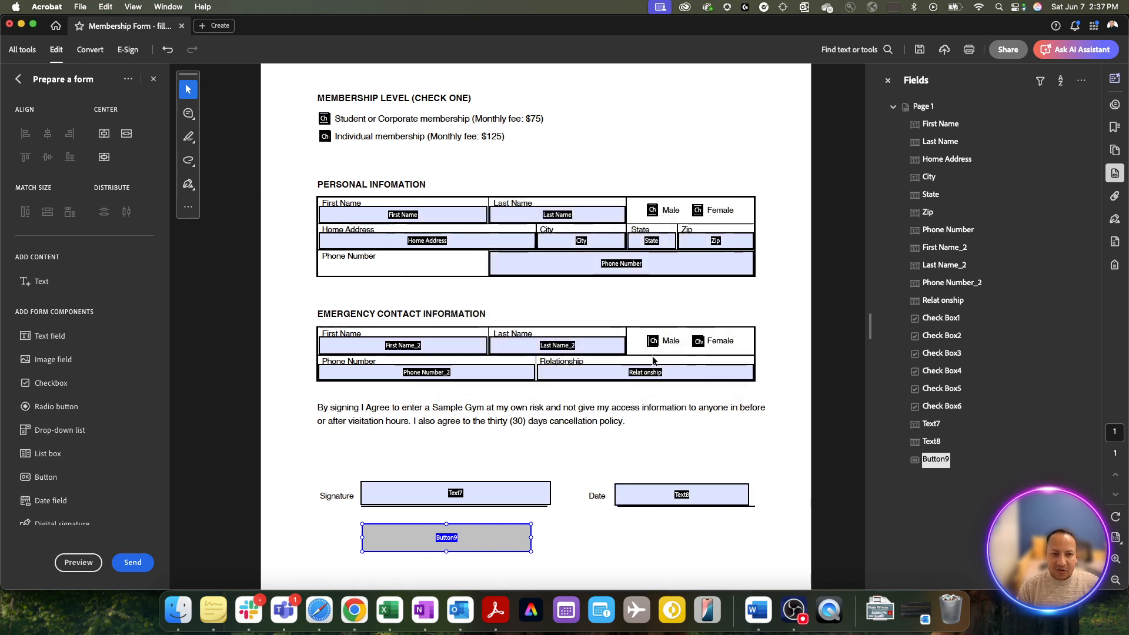
{"action": "double_click", "coordinate": [668, 375]}
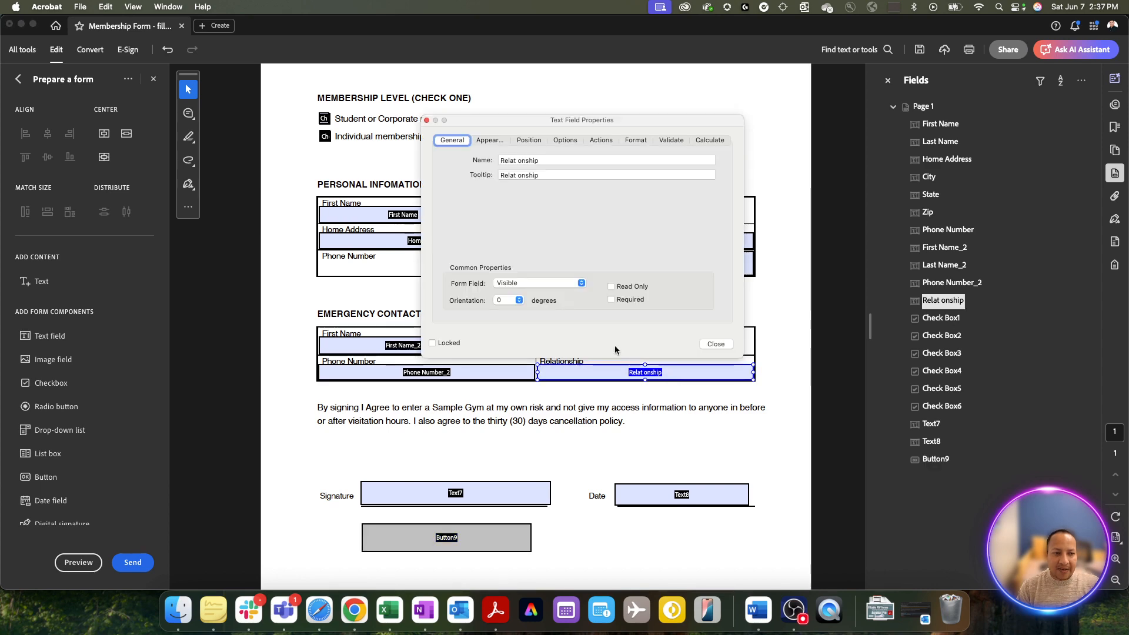
{"action": "left_click", "coordinate": [715, 344]}
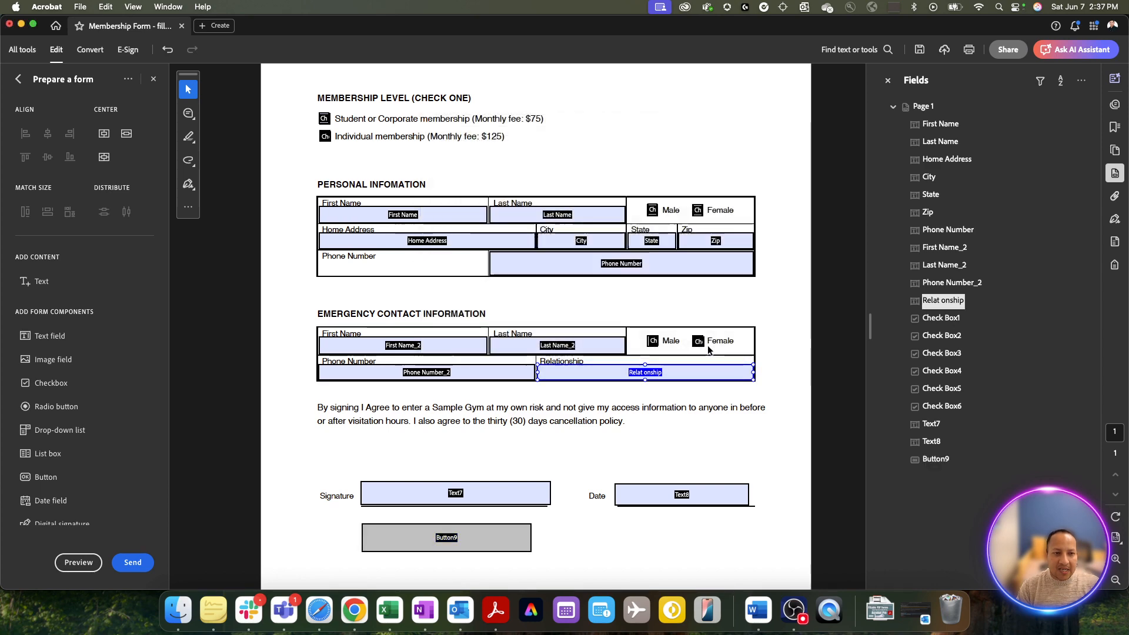
{"action": "double_click", "coordinate": [652, 210]}
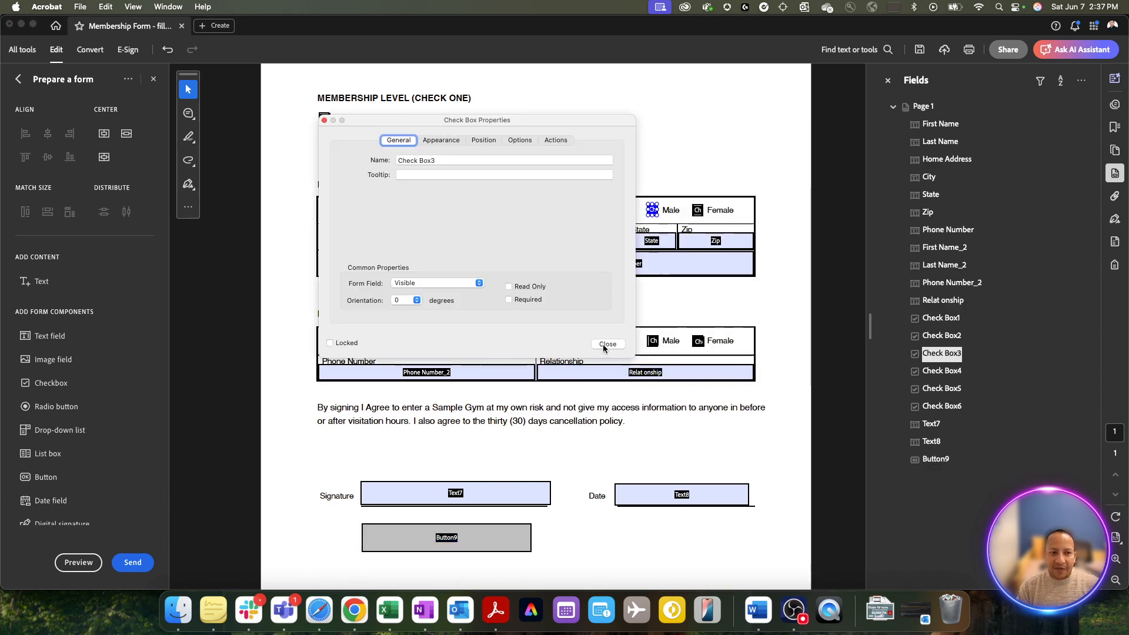
{"action": "left_click", "coordinate": [606, 344]}
{"action": "double_click", "coordinate": [478, 539]}
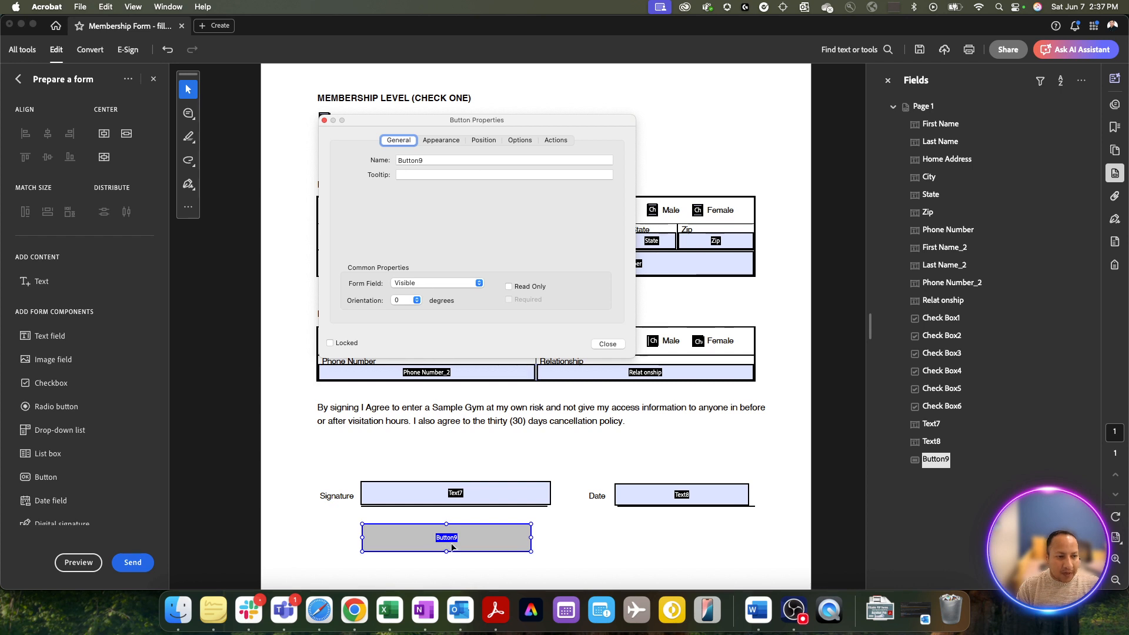
{"action": "double_click", "coordinate": [427, 159]}
- Name the button Submit and give it the visible label 'Submit'
{"action": "type", "text": "S"}
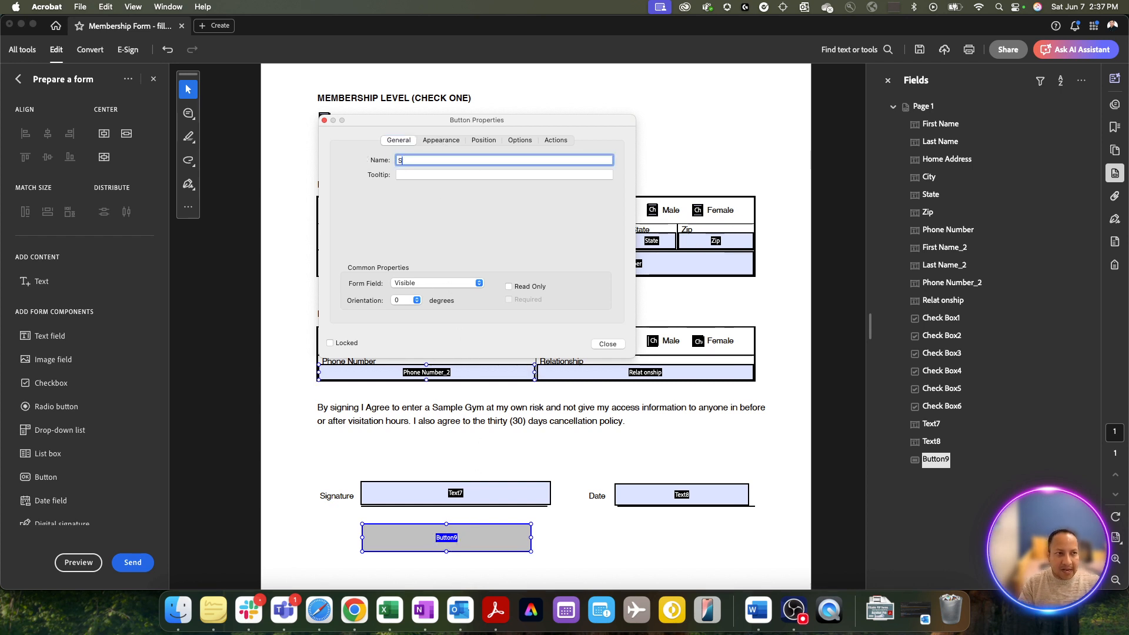
{"action": "type", "text": "ubmit"}
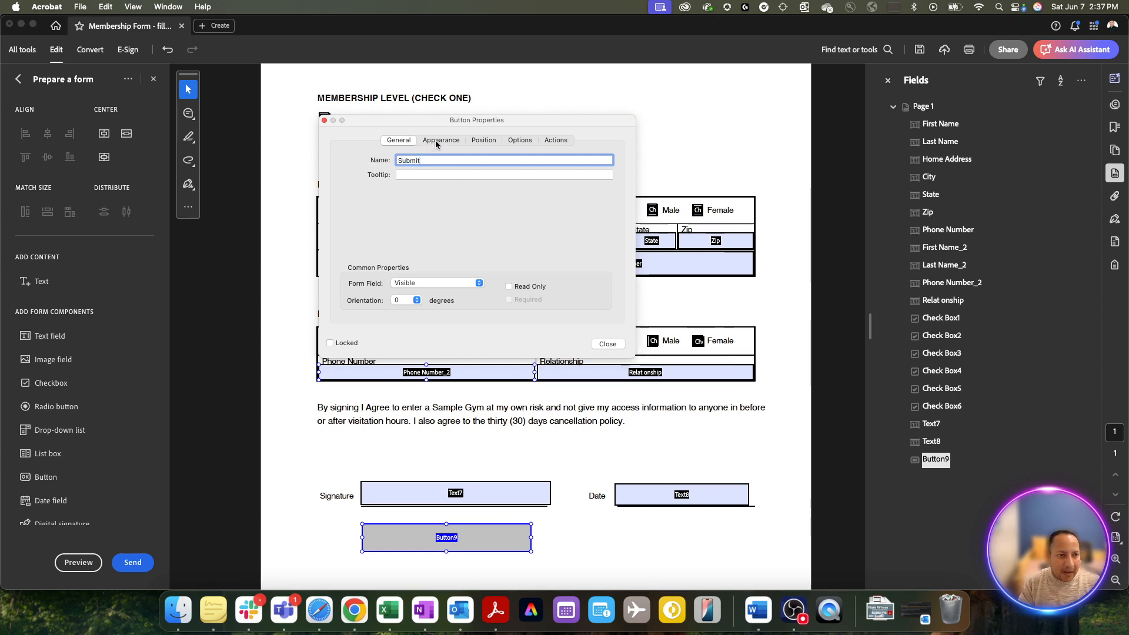
{"action": "left_click", "coordinate": [518, 140]}
{"action": "left_click", "coordinate": [451, 221]}
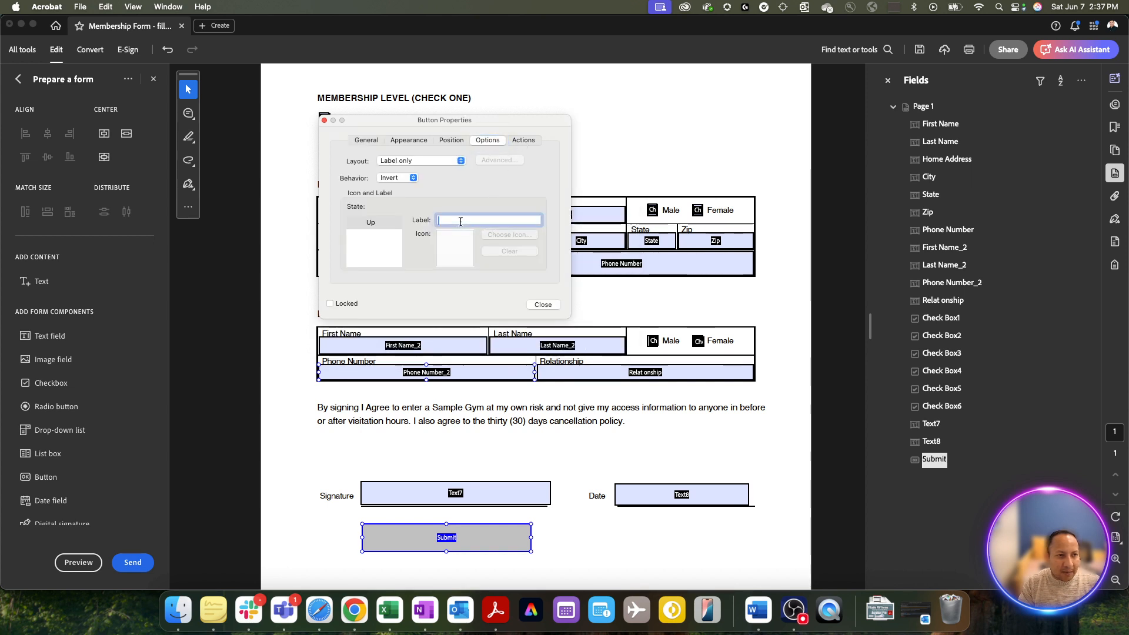
{"action": "type", "text": "S"}
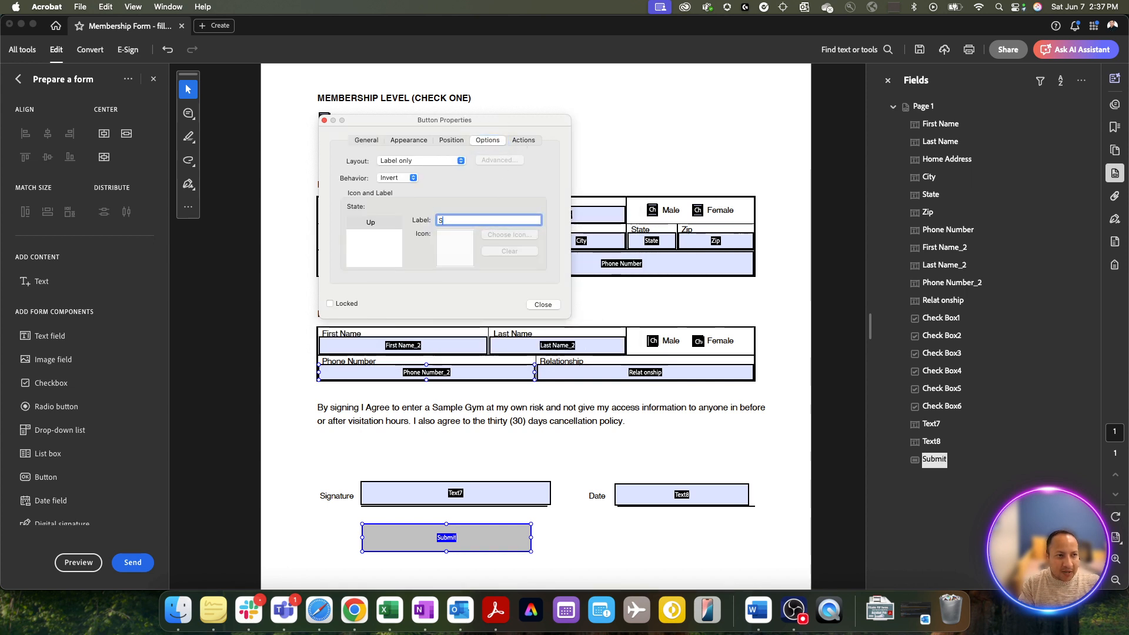
{"action": "type", "text": "ubmit"}
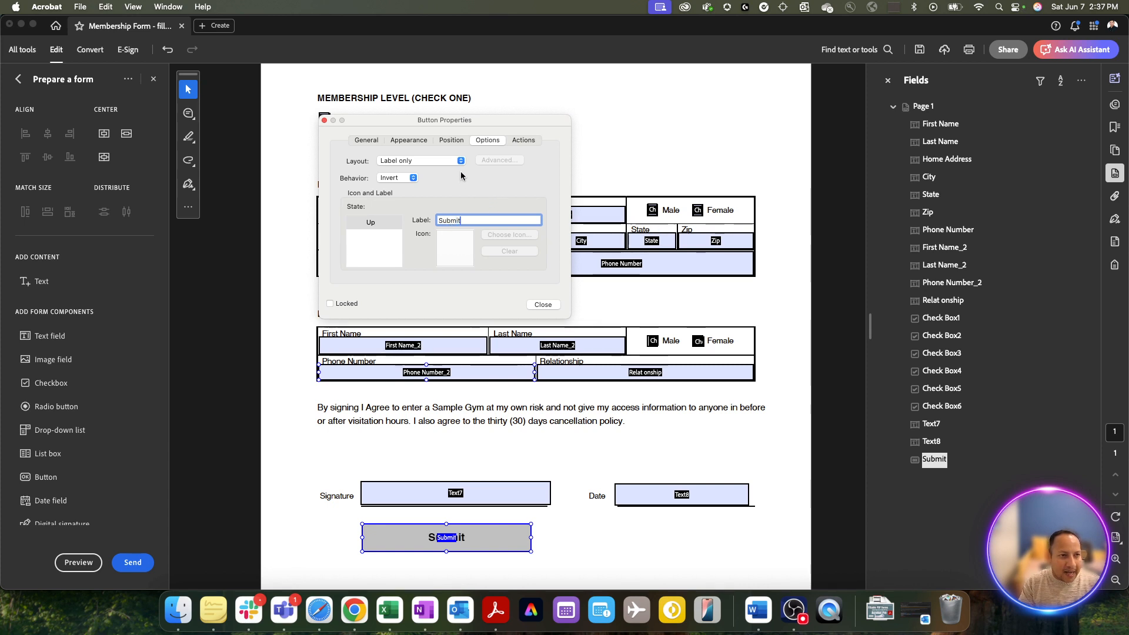
- Review the button's General, Position and Appearance settings: 12-point Helvetica Bold on gray fill
{"action": "left_click", "coordinate": [368, 142]}
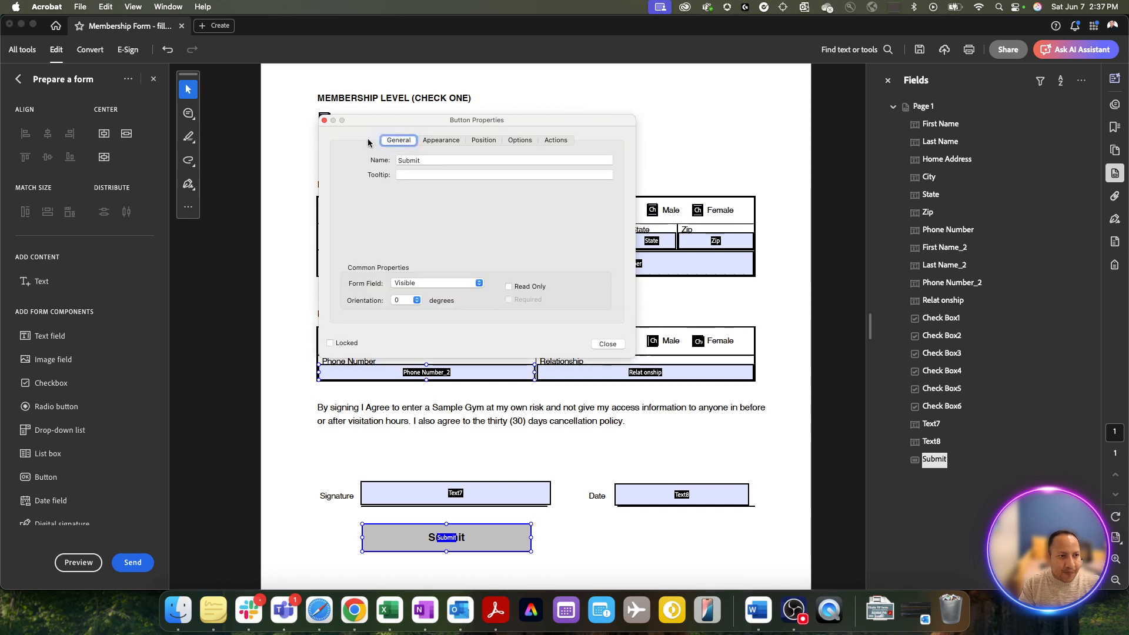
{"action": "left_click", "coordinate": [432, 141]}
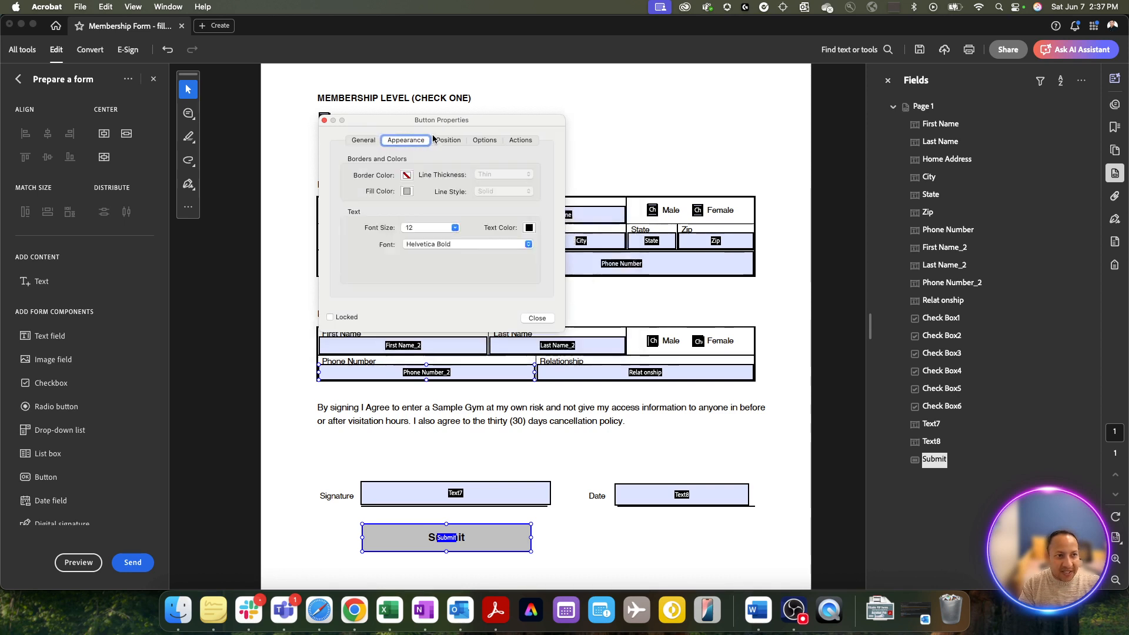
{"action": "left_click", "coordinate": [442, 143]}
{"action": "left_click", "coordinate": [443, 143]}
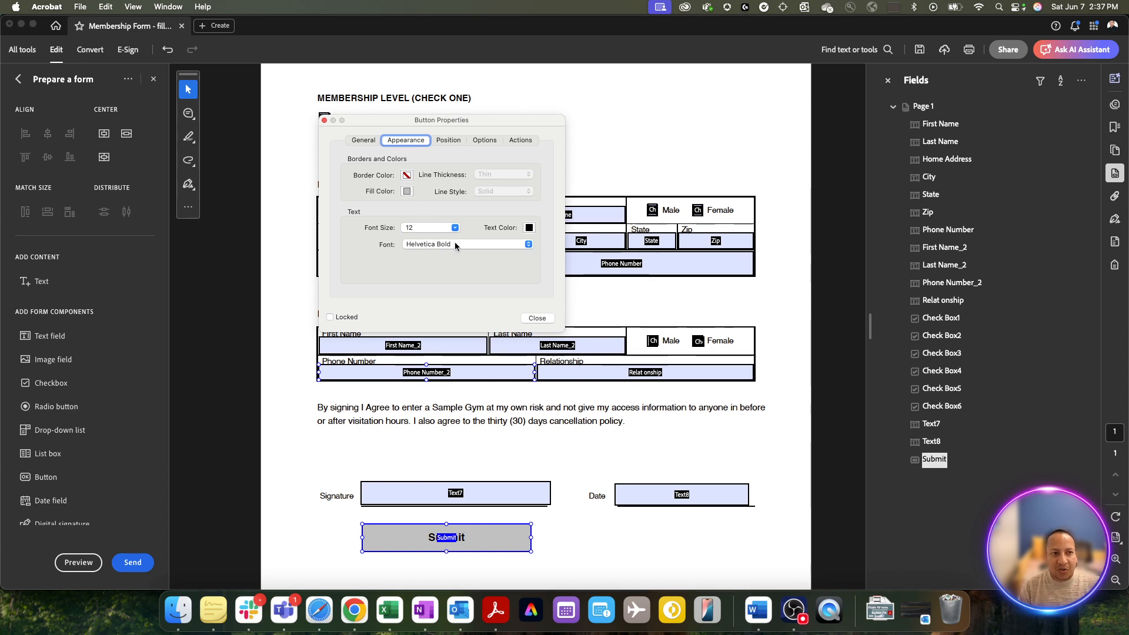
- Show the button's Actions with Mouse Up trigger and expand the Select Action list
{"action": "left_click", "coordinate": [515, 142]}
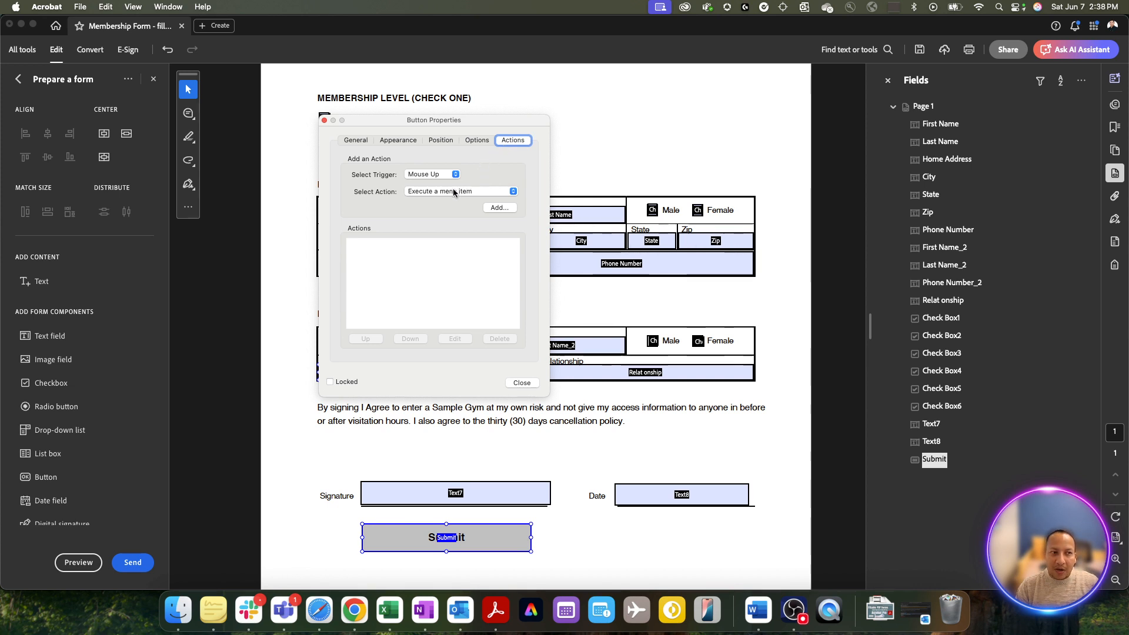
{"action": "left_click", "coordinate": [413, 191]}
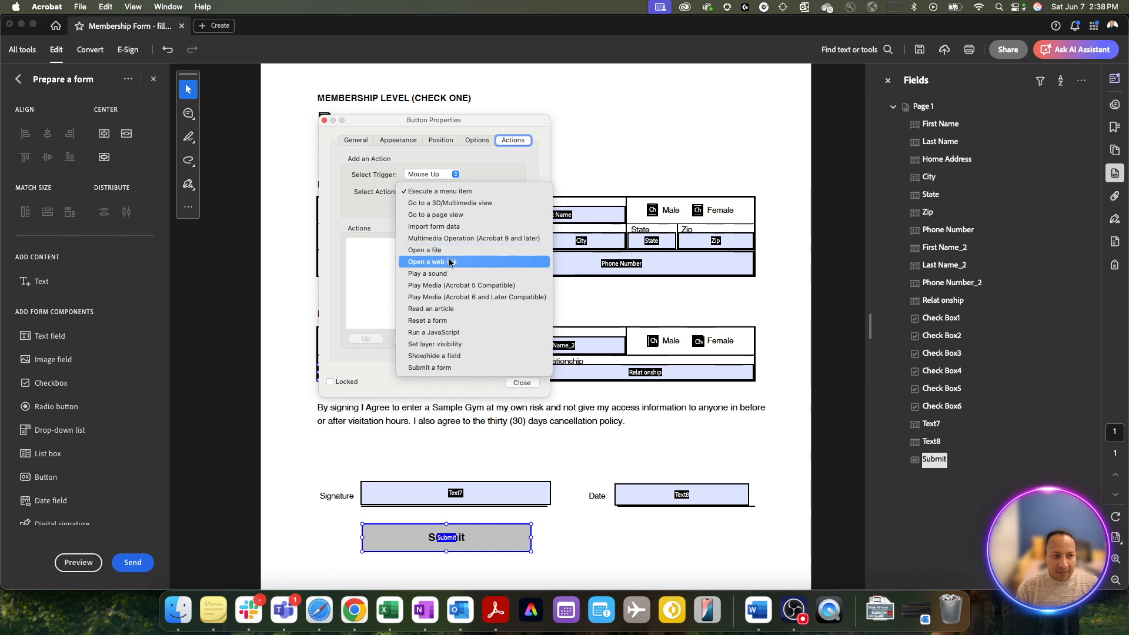
- Pick 'Submit a form' as the action and add it, opening Submit Form Selections
{"action": "left_click", "coordinate": [461, 367]}
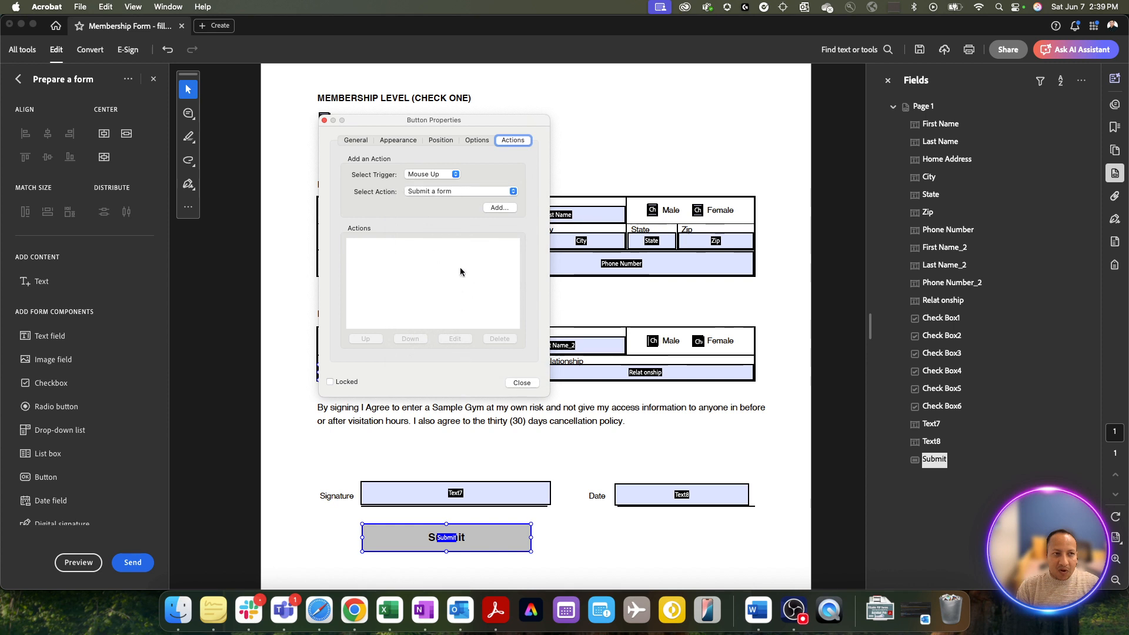
{"action": "left_click", "coordinate": [497, 208]}
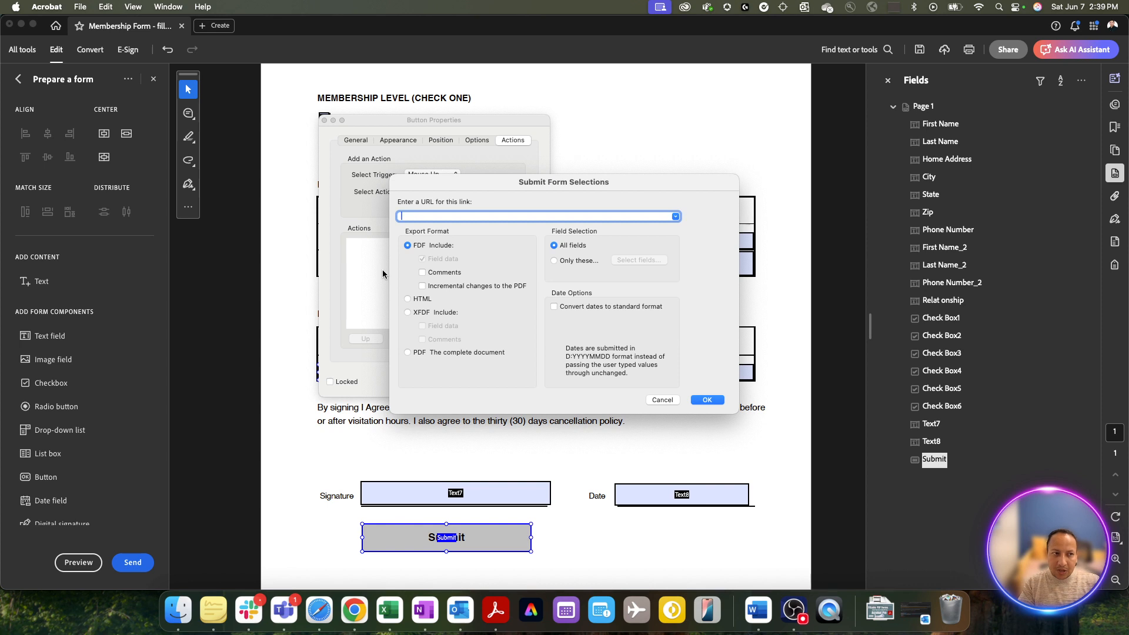
- Enter a mailto: URL with the recipient's e-mail address, correcting the .com typo
{"action": "type", "text": "mailto:"}
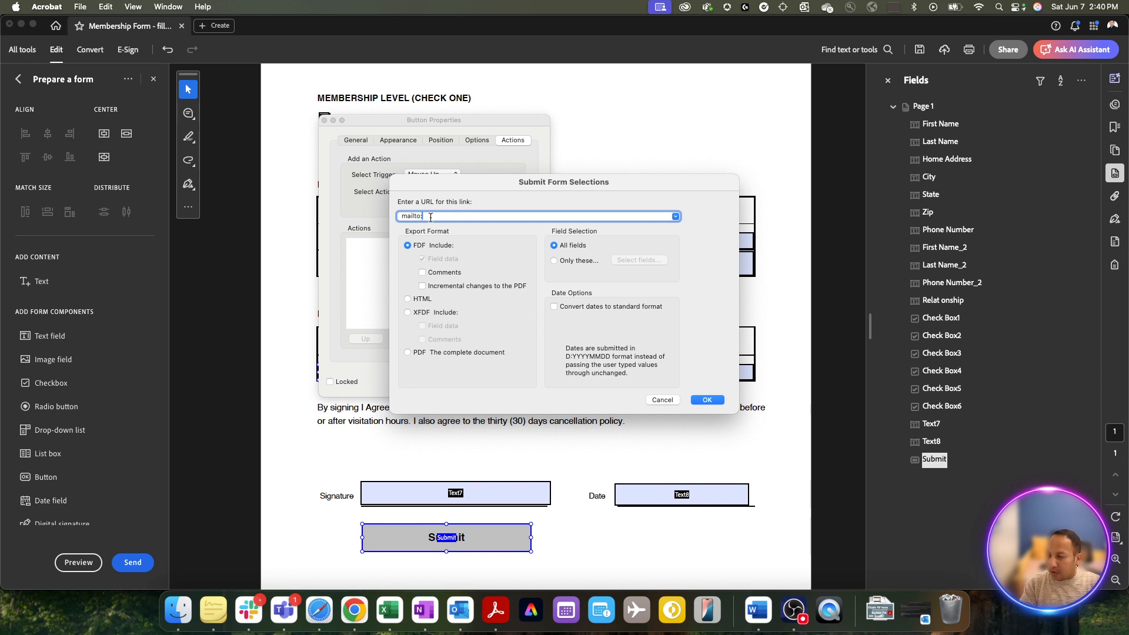
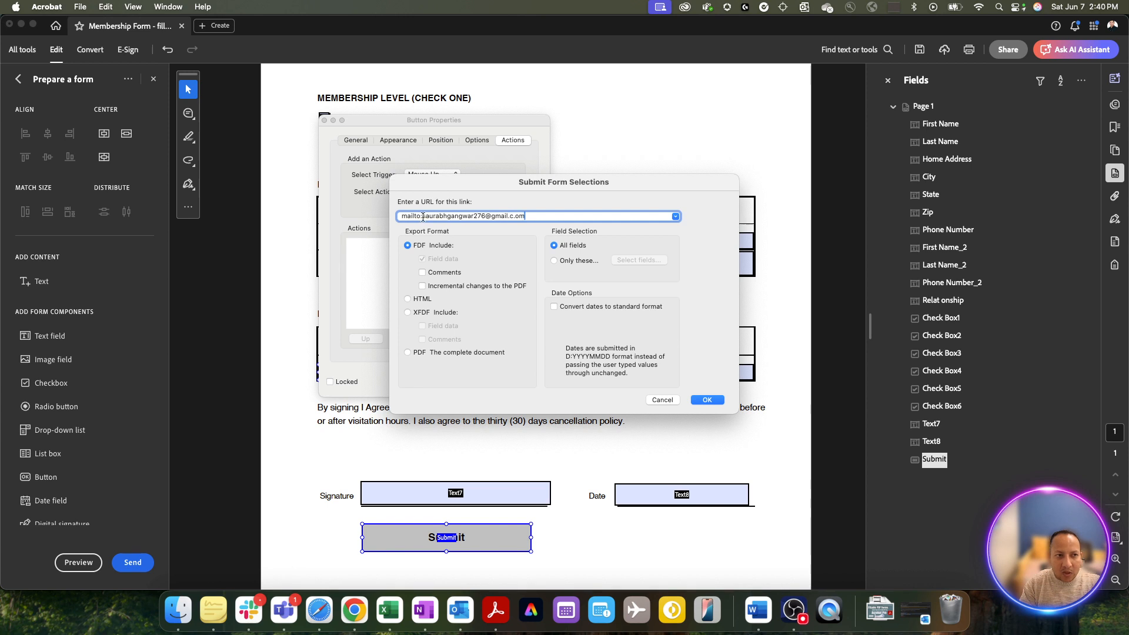
{"action": "left_click_drag", "start_coordinate": [422, 217], "coordinate": [546, 217]}
{"action": "left_click", "coordinate": [532, 216]}
{"action": "key", "text": "BackSpace"}
{"action": "key", "text": "BackSpace"}
{"action": "type", "text": "om"}
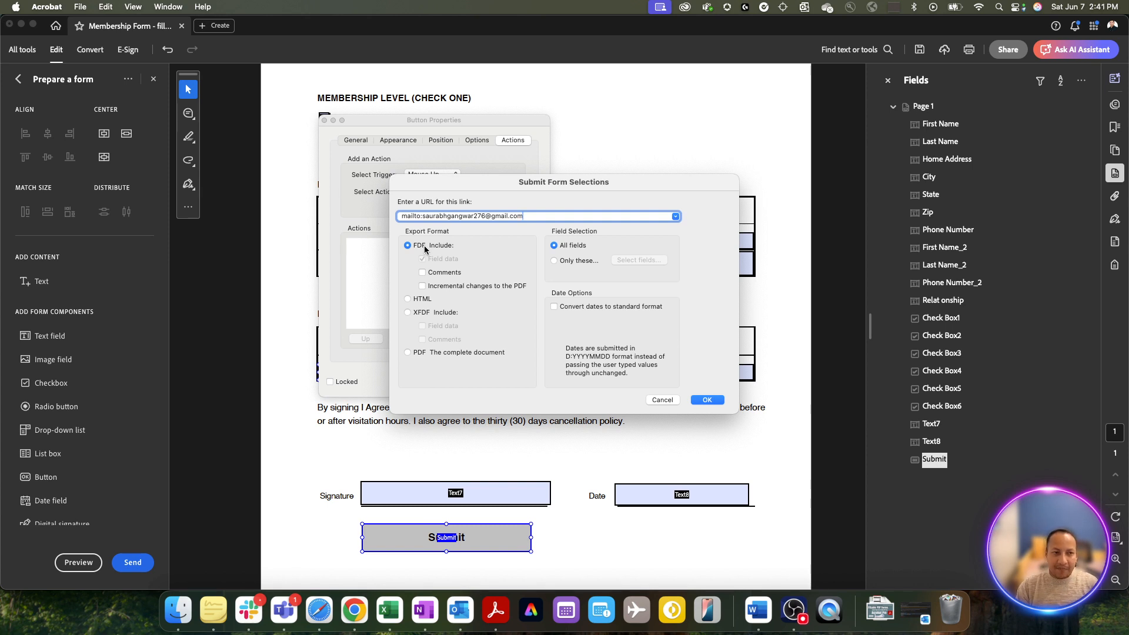
- Set the export format to 'PDF The complete document' and confirm with OK
{"action": "left_click", "coordinate": [417, 302]}
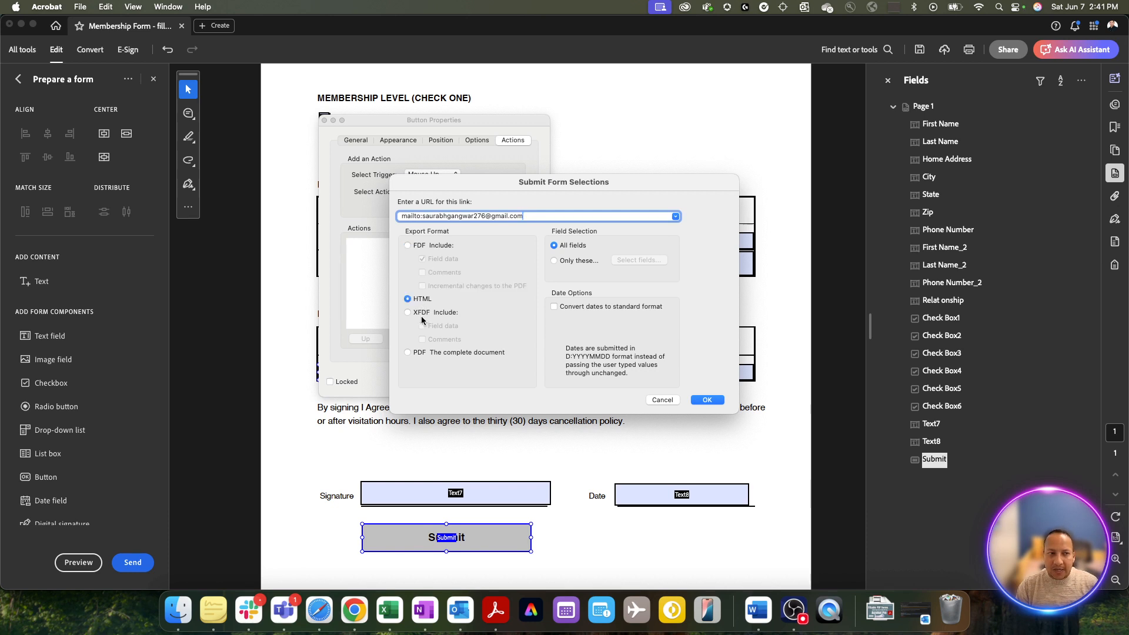
{"action": "left_click", "coordinate": [422, 317]}
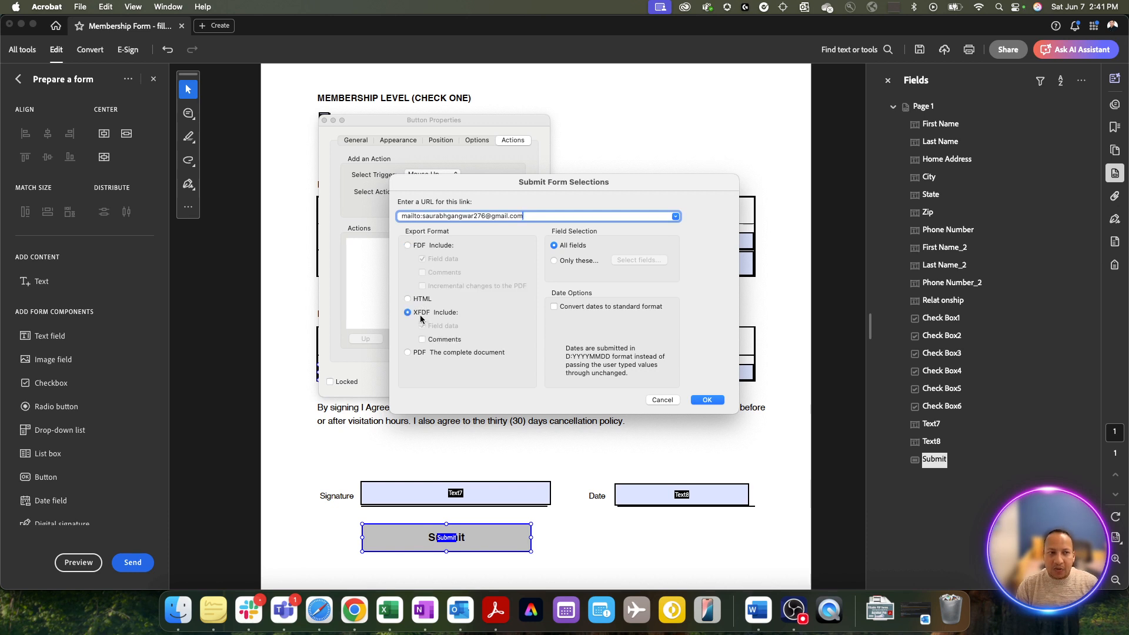
{"action": "left_click", "coordinate": [434, 353]}
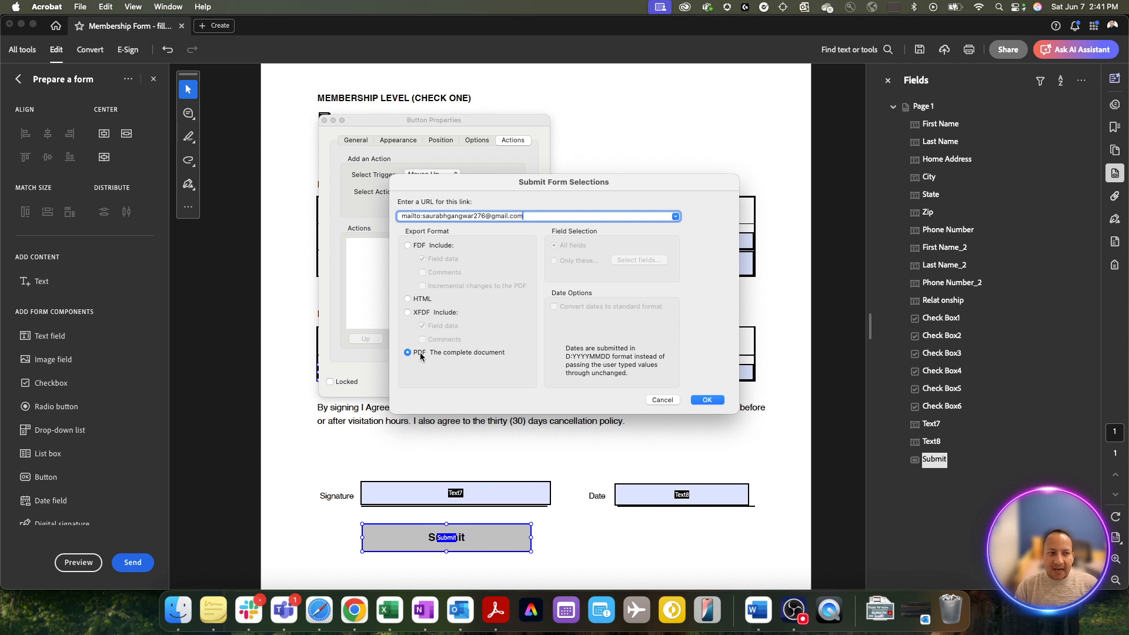
{"action": "left_click", "coordinate": [715, 401]}
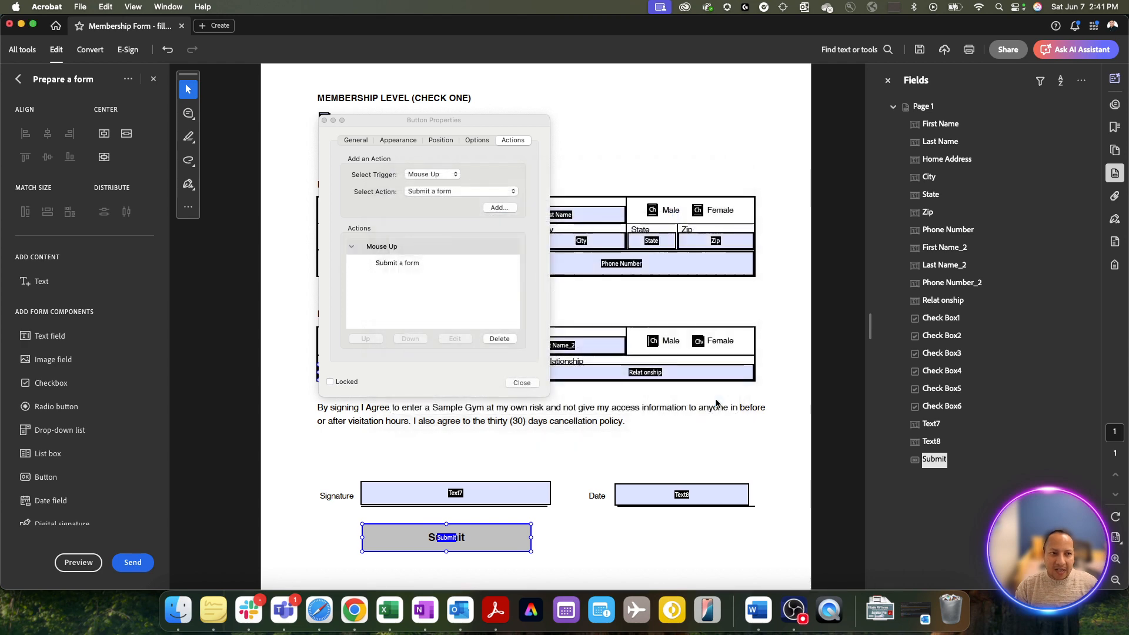
- Close the Submit button's properties, preview the form, then reopen Prepare a form from All tools
{"action": "left_click", "coordinate": [523, 383]}
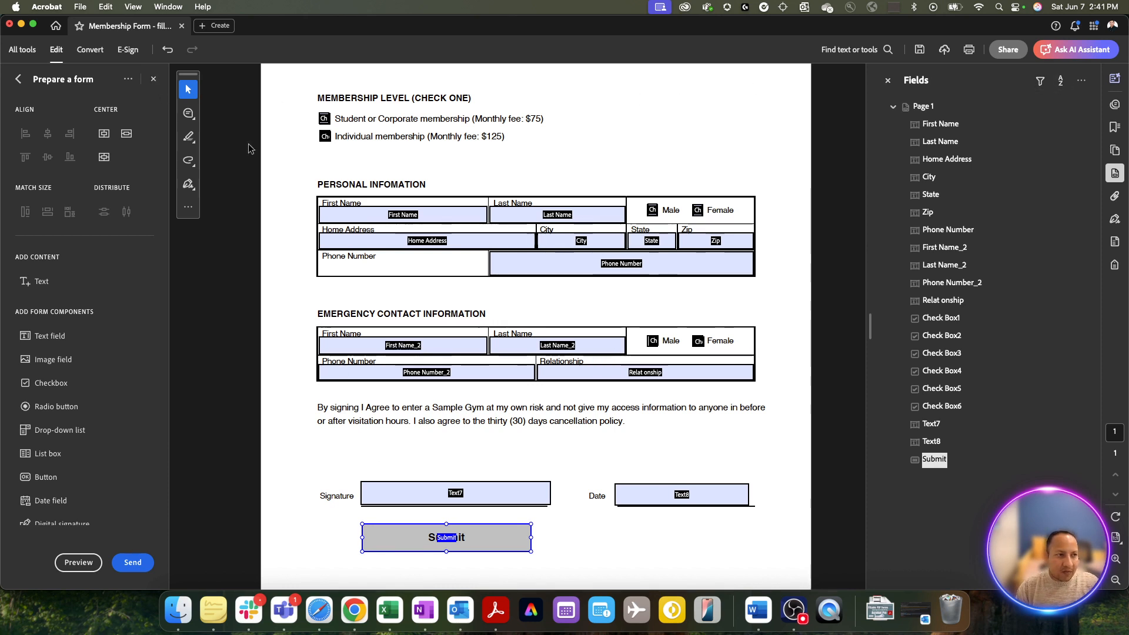
{"action": "left_click", "coordinate": [153, 78]}
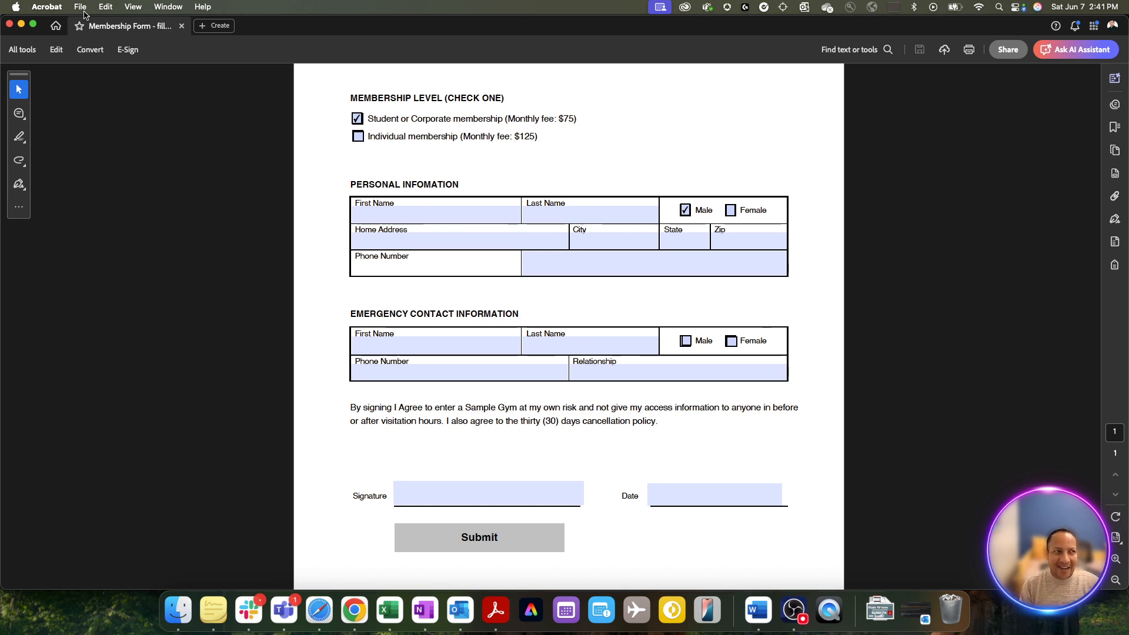
{"action": "left_click", "coordinate": [31, 50]}
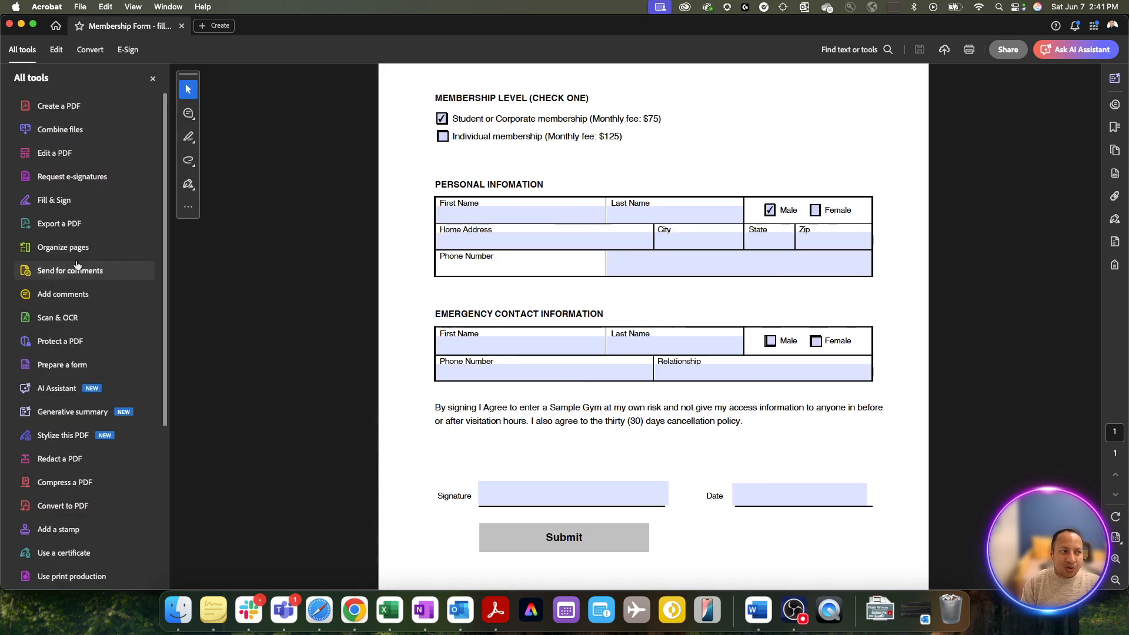
{"action": "left_click", "coordinate": [70, 369]}
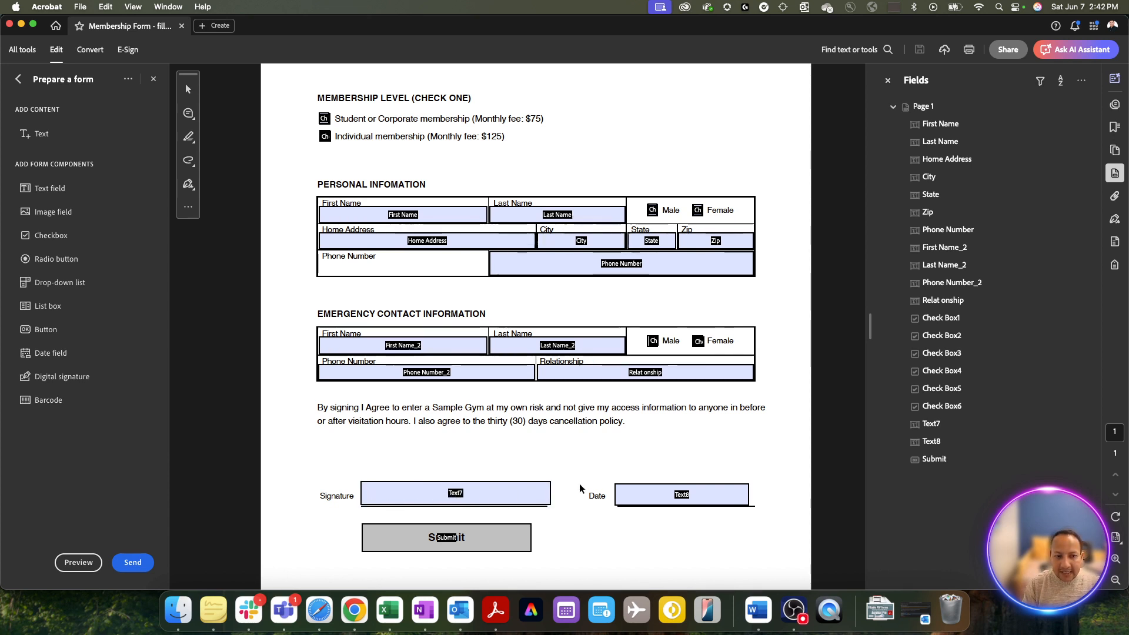
{"action": "left_click", "coordinate": [657, 500]}
{"action": "left_click", "coordinate": [692, 448]}
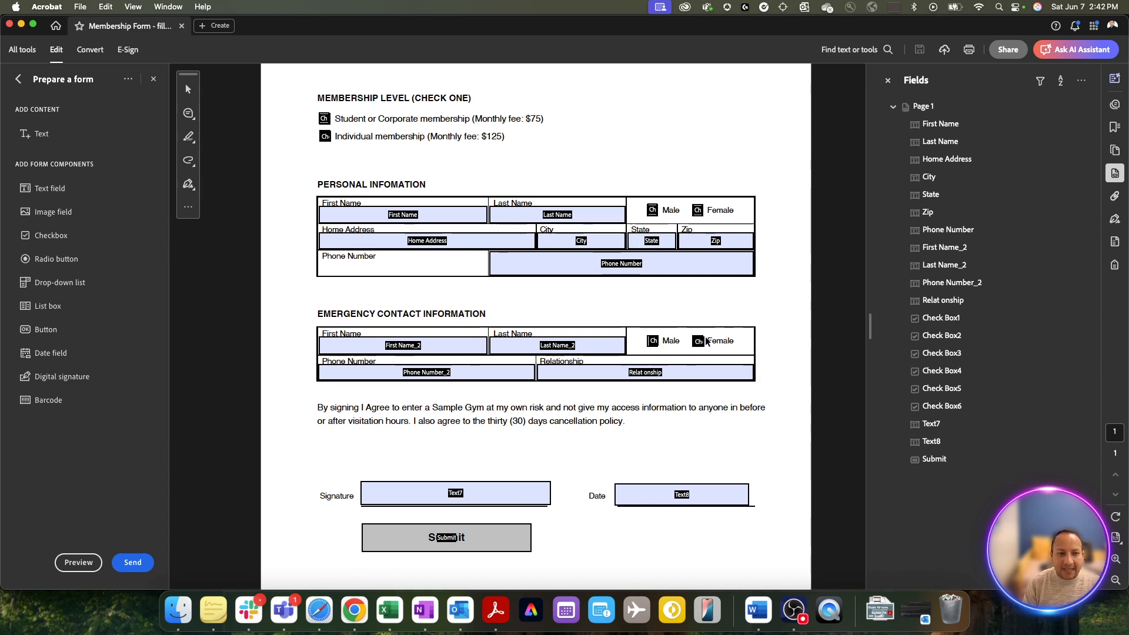
{"action": "double_click", "coordinate": [652, 211]}
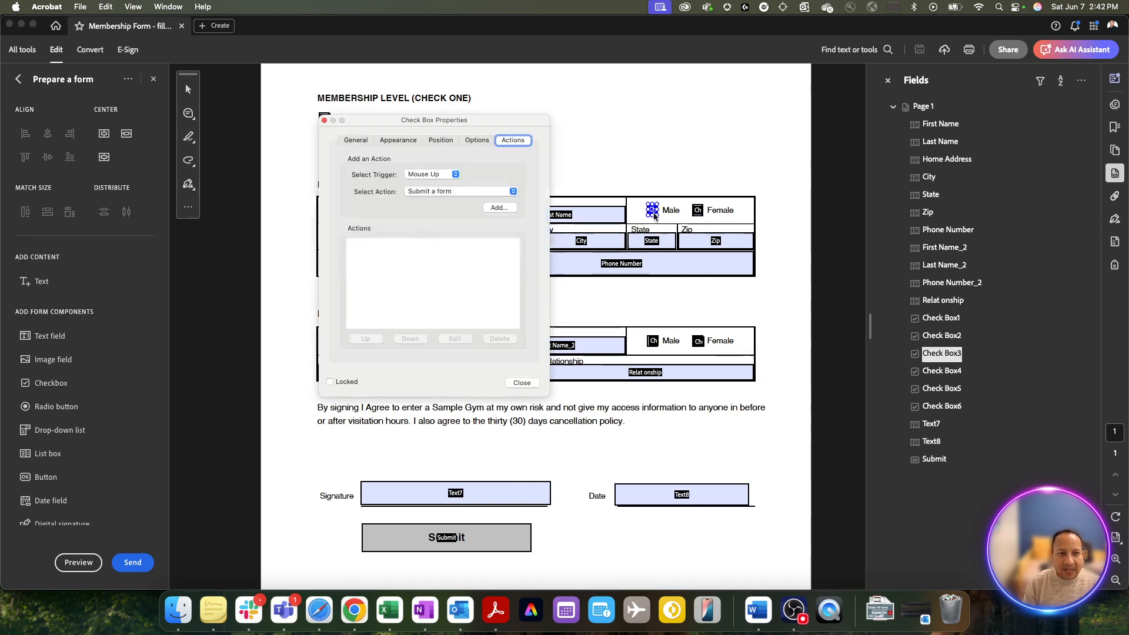
{"action": "left_click", "coordinate": [357, 140]}
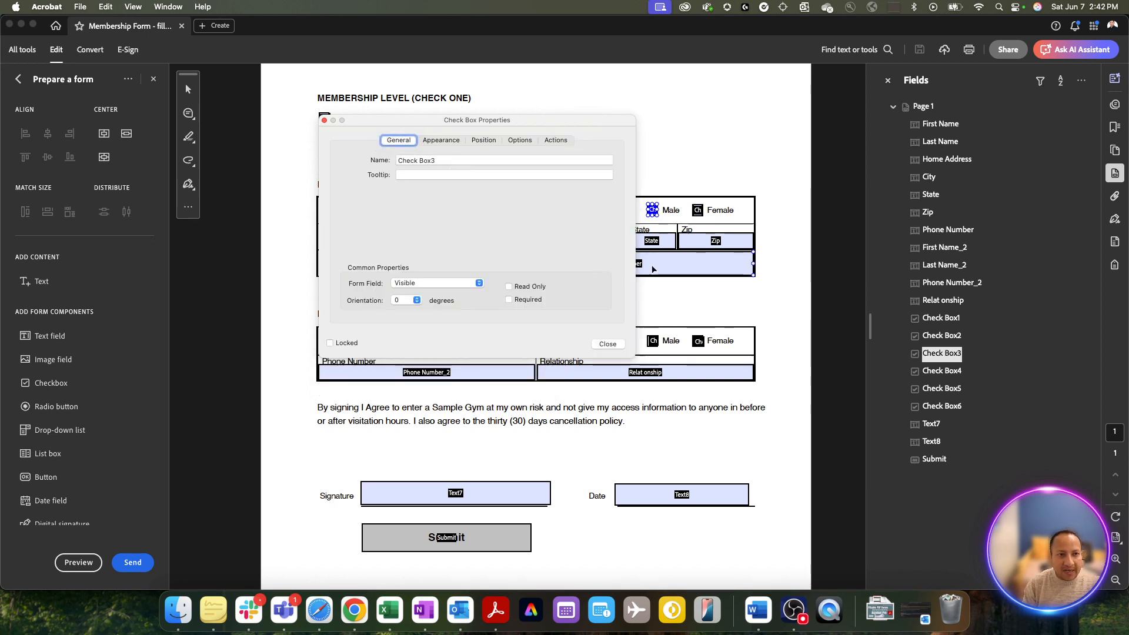
{"action": "left_click", "coordinate": [614, 345]}
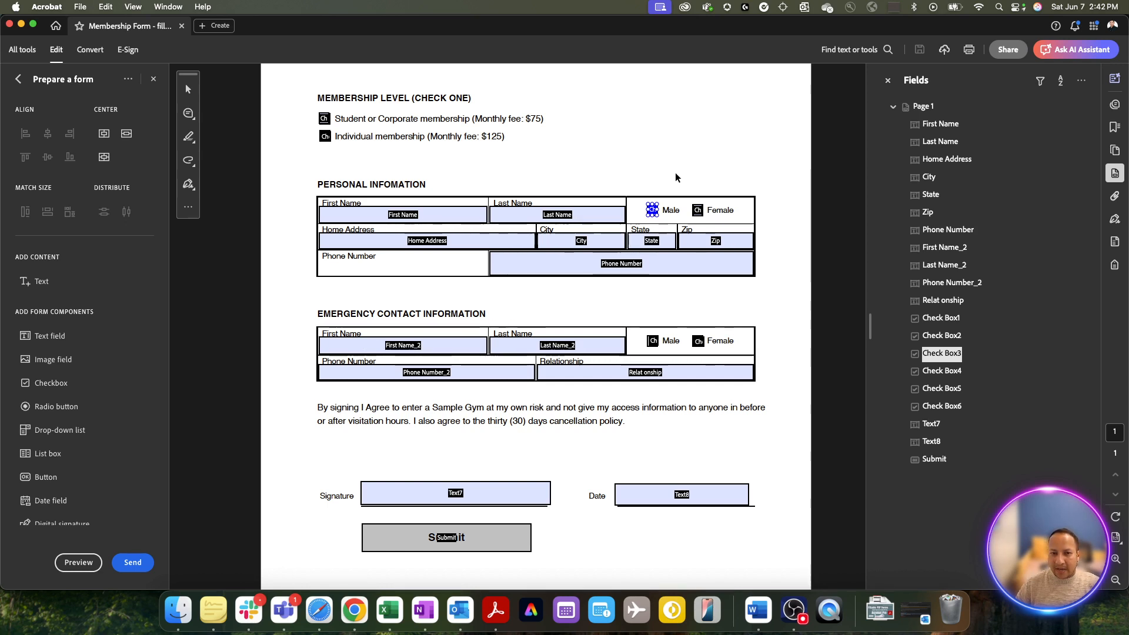
- Delete the signature field and rename the Text8 field on the Date line to Date
{"action": "left_click", "coordinate": [545, 485]}
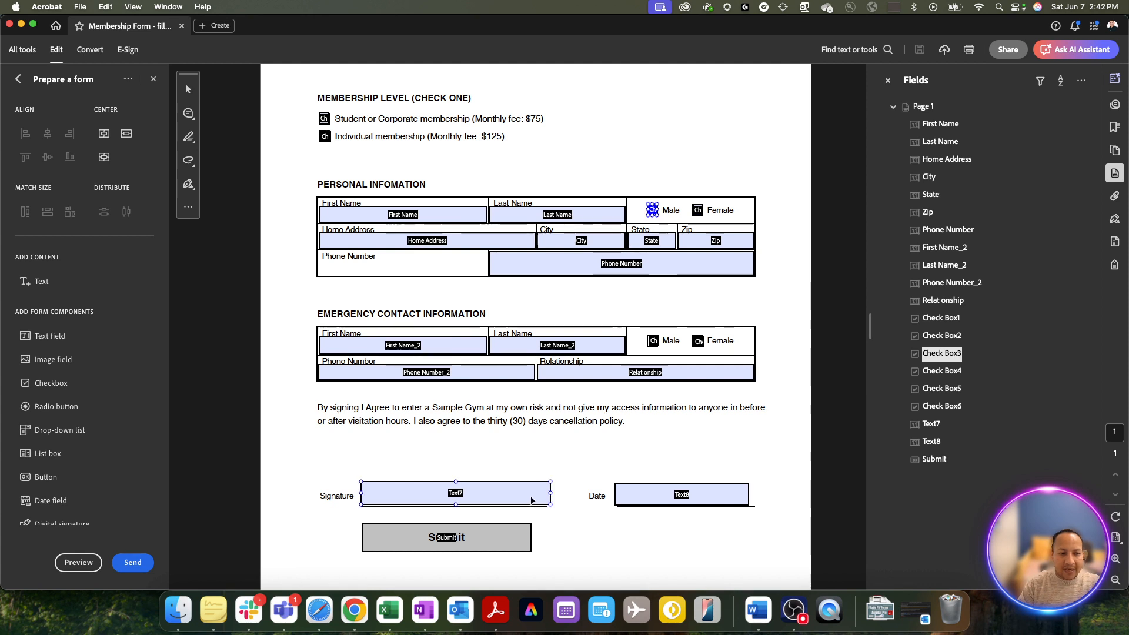
{"action": "key", "text": "Delete"}
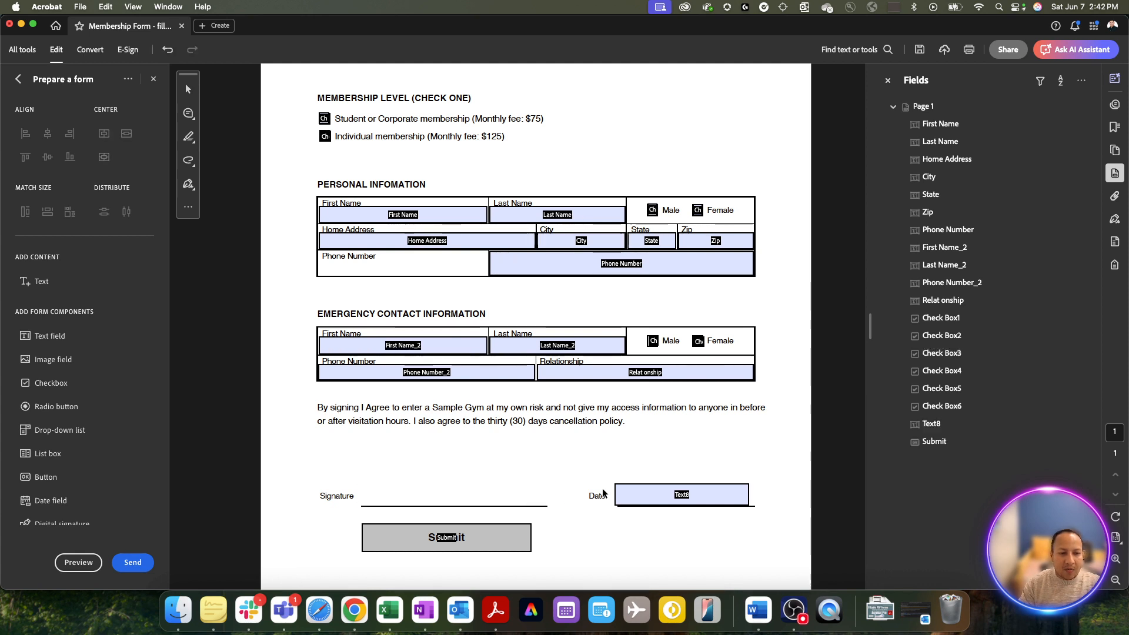
{"action": "double_click", "coordinate": [646, 494]}
{"action": "double_click", "coordinate": [414, 162]}
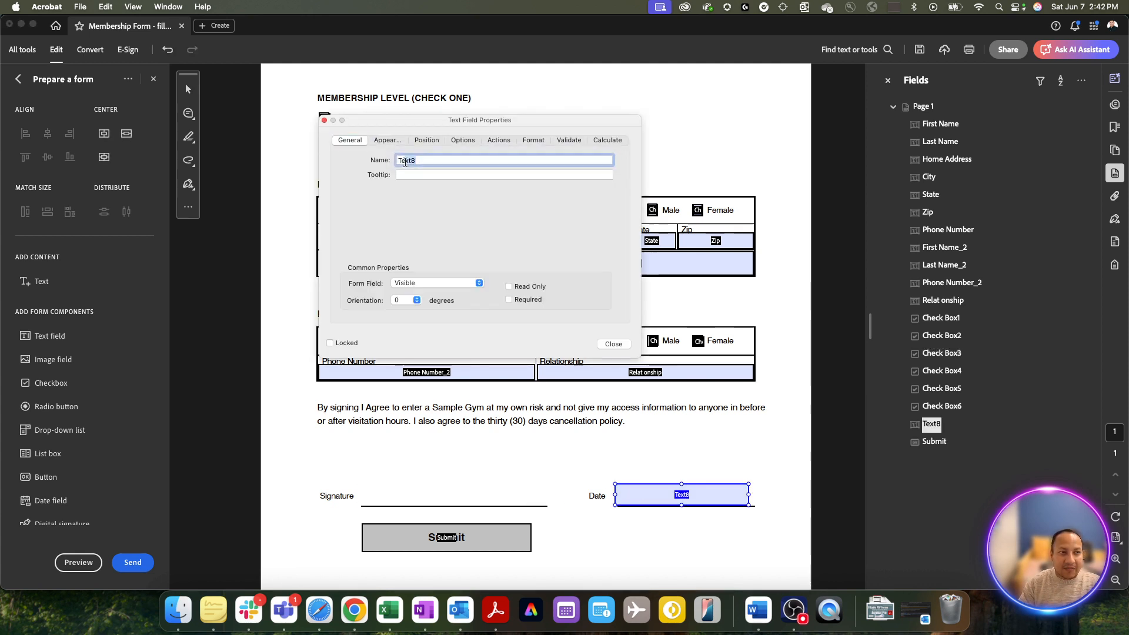
{"action": "type", "text": "Date"}
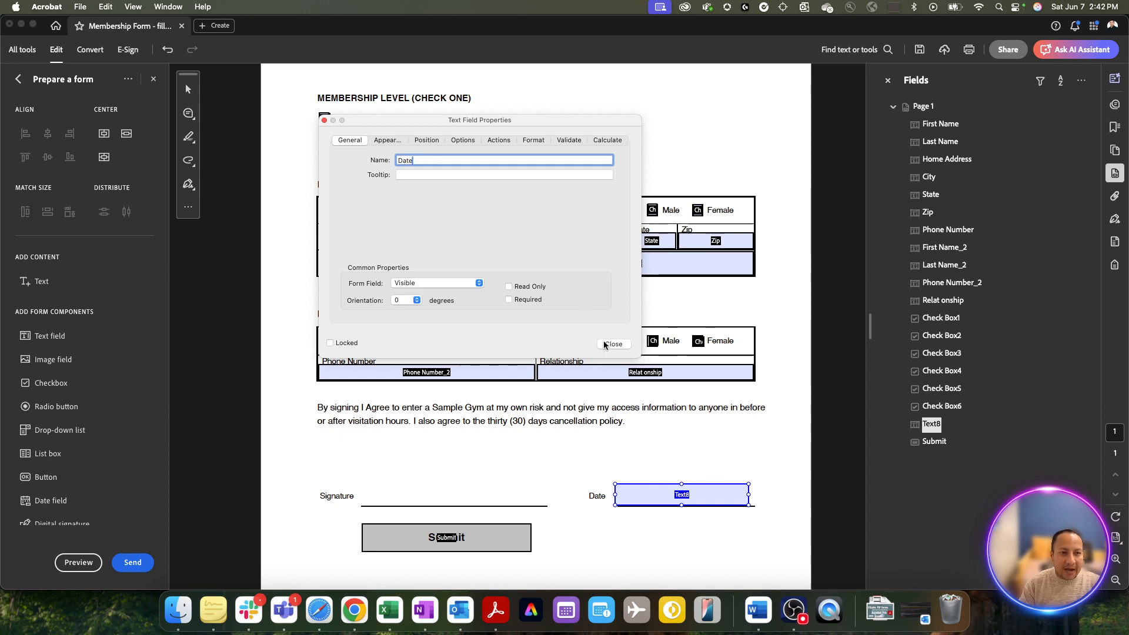
{"action": "left_click", "coordinate": [613, 344]}
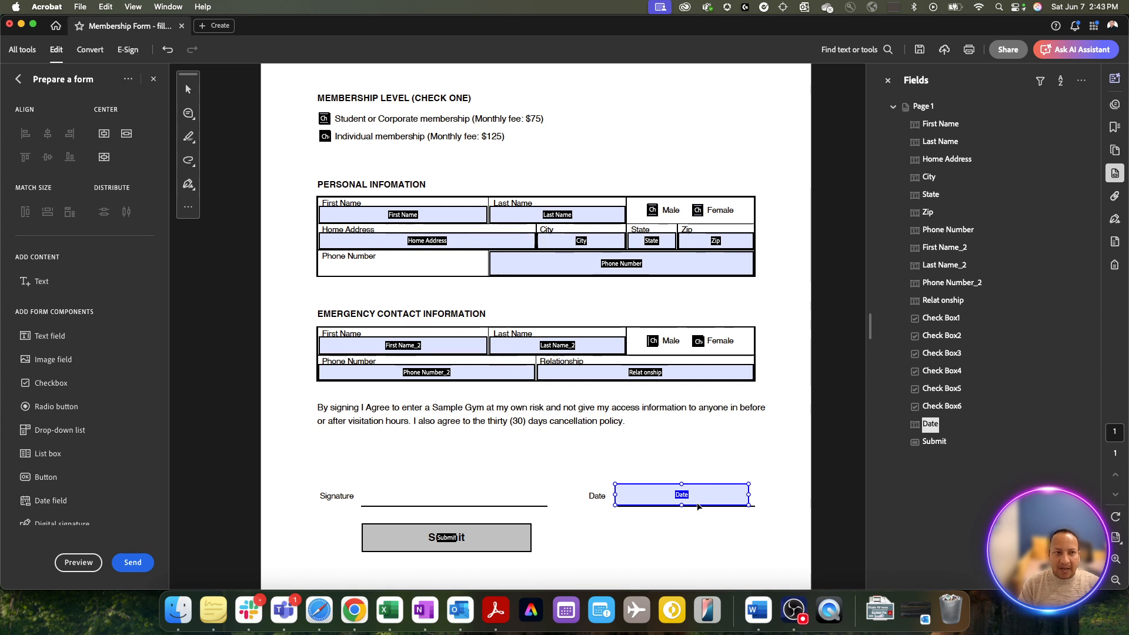
- Exit form editing, close the Membership Form document, and bring up Finder with the PDF Forms folder
{"action": "scroll", "coordinate": [686, 446], "scroll_direction": "up", "scroll_amount": 1}
{"action": "scroll", "coordinate": [686, 446], "scroll_direction": "up", "scroll_amount": 3}
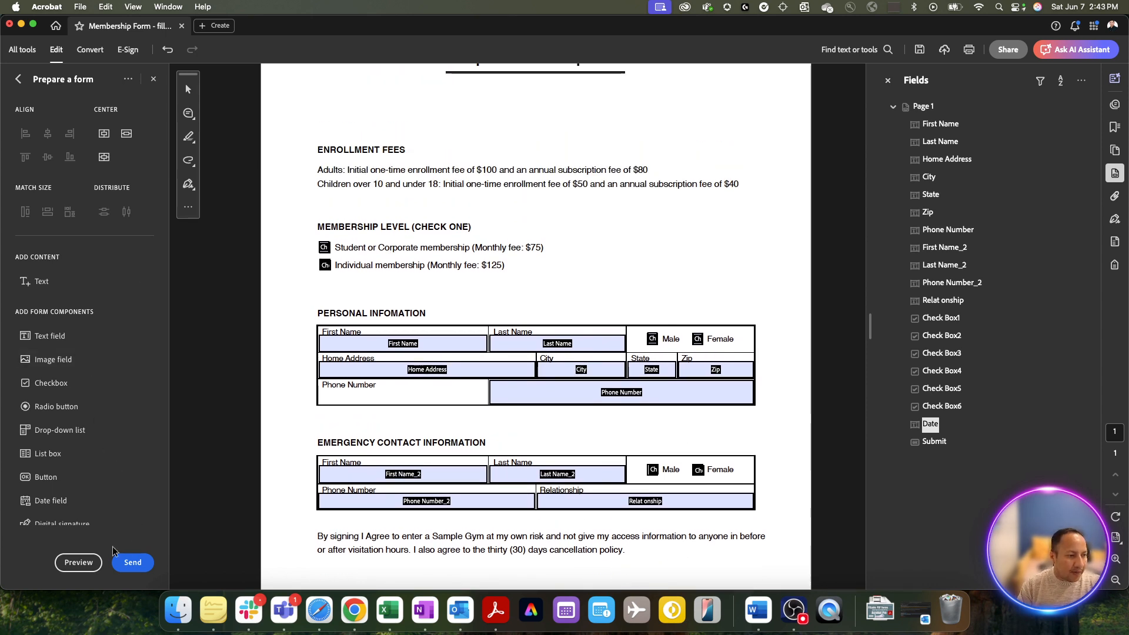
{"action": "left_click", "coordinate": [153, 79]}
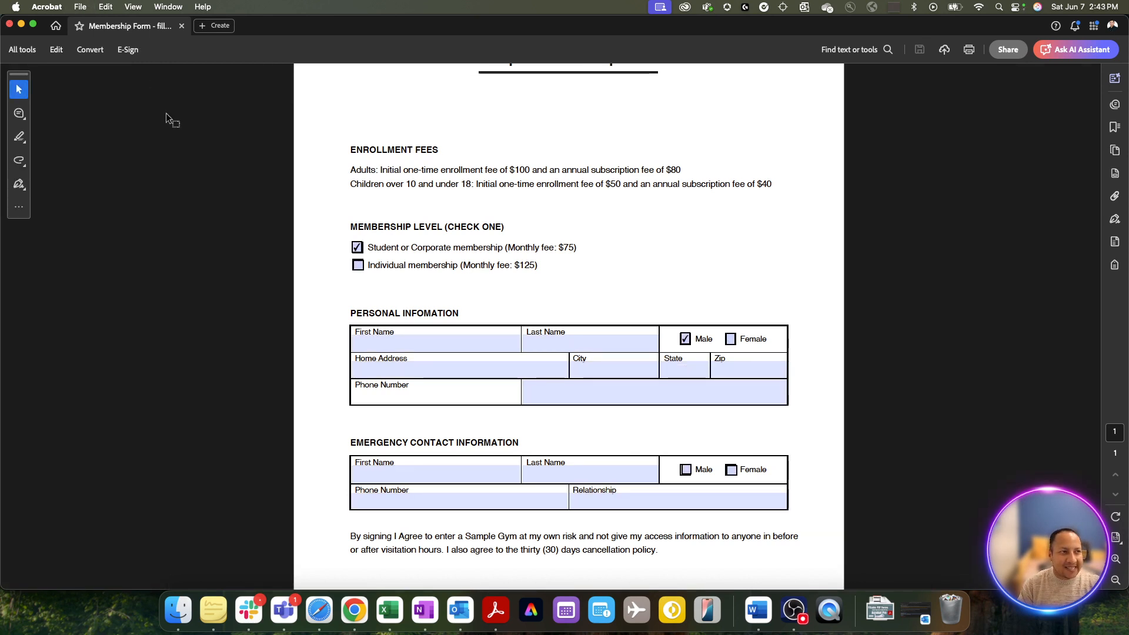
{"action": "left_click", "coordinate": [182, 27]}
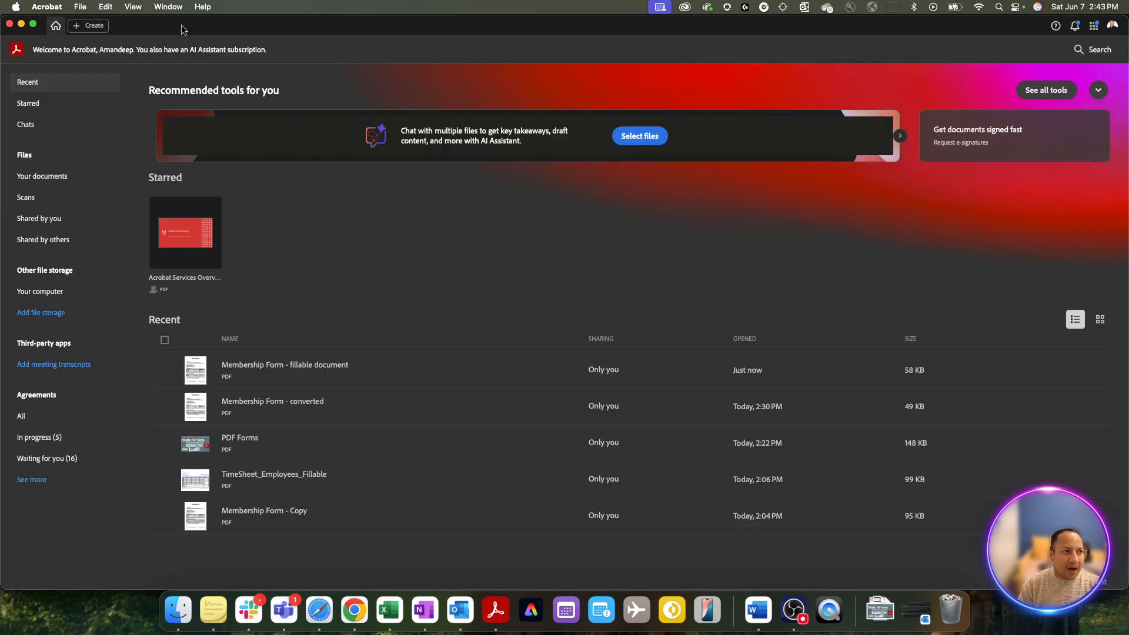
{"action": "left_click", "coordinate": [179, 609]}
- Sort by Date Modified and duplicate 'Membership Form - fillable document.pdf', keeping the copy's default name
{"action": "left_click", "coordinate": [588, 235]}
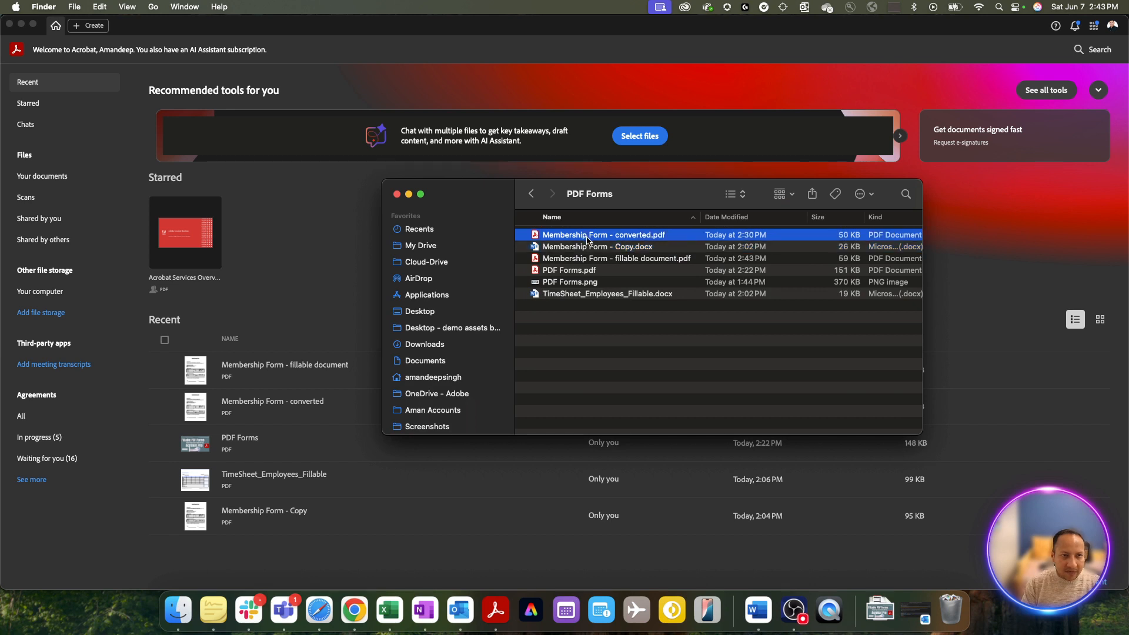
{"action": "left_click", "coordinate": [747, 217]}
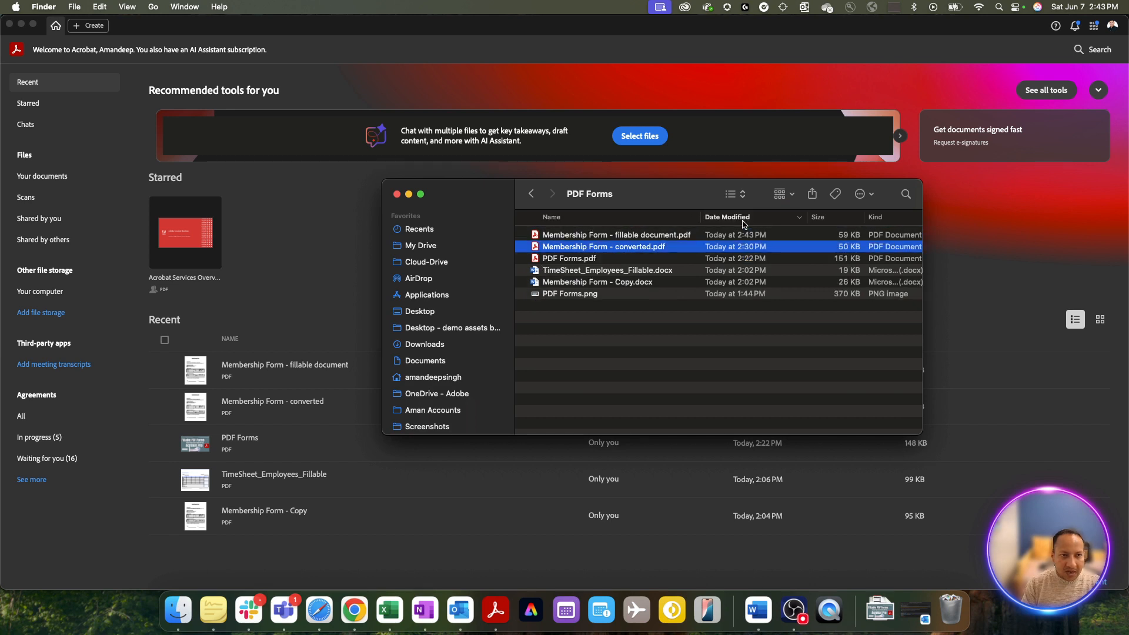
{"action": "left_click", "coordinate": [660, 235]}
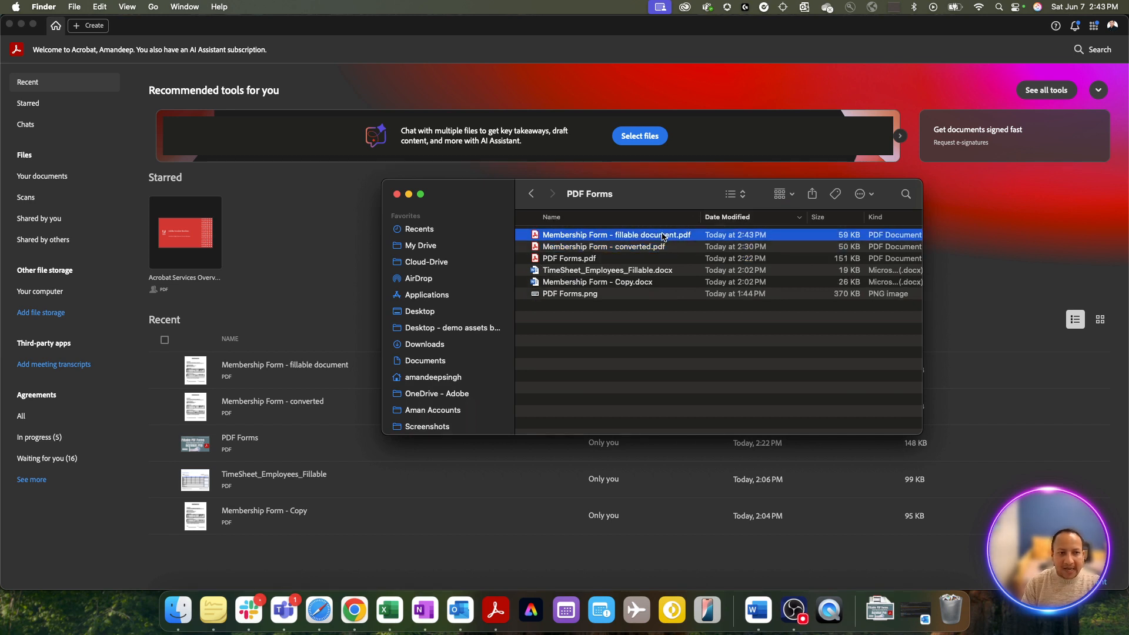
{"action": "key", "text": "super+d"}
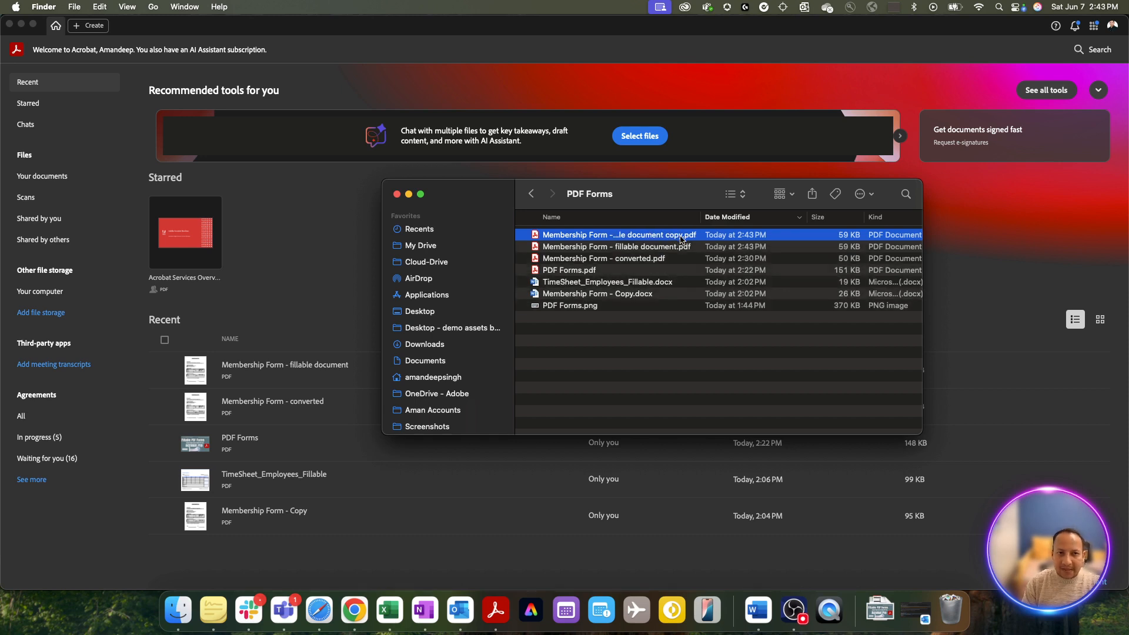
{"action": "key", "text": "Return"}
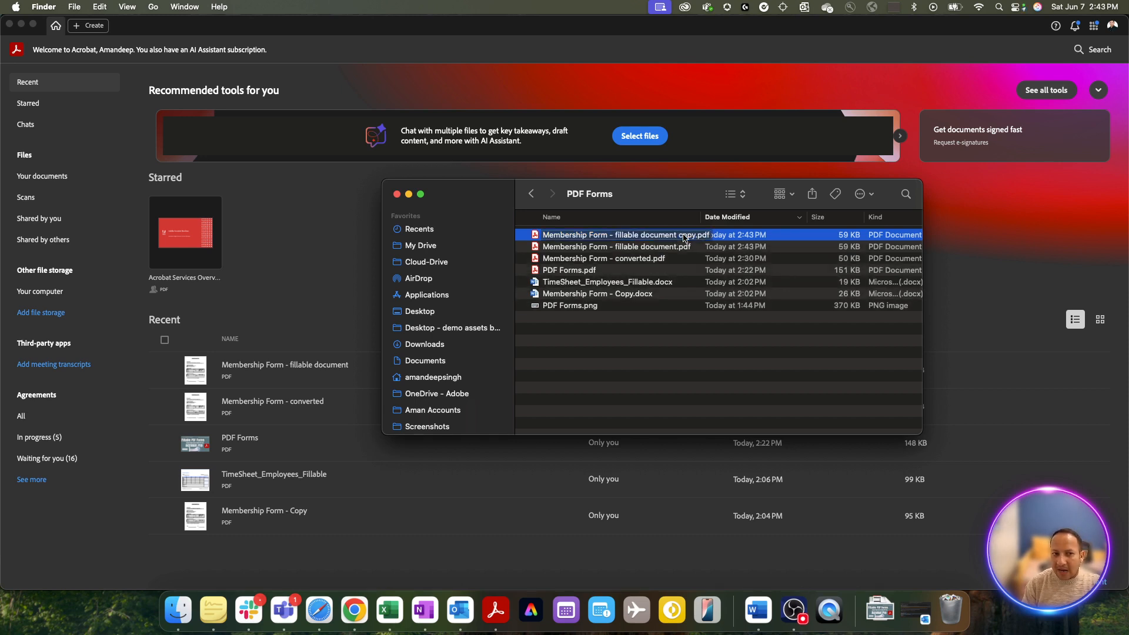
{"action": "left_click", "coordinate": [738, 353]}
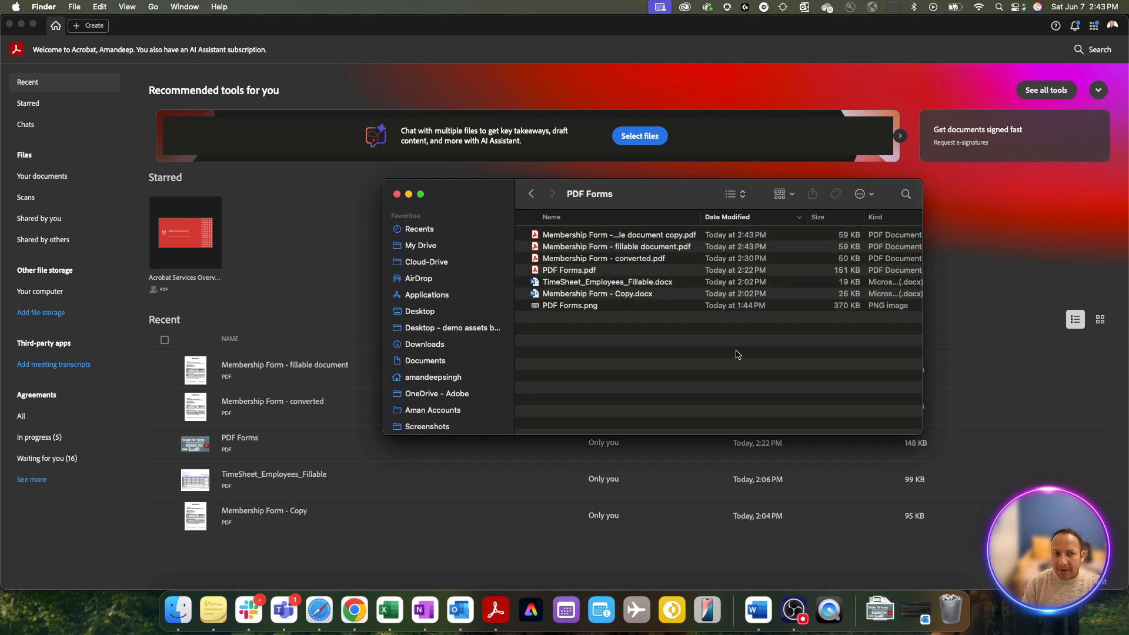
- Open the fillable form and toggle the membership checkboxes, leaving Student checked
{"action": "double_click", "coordinate": [680, 235]}
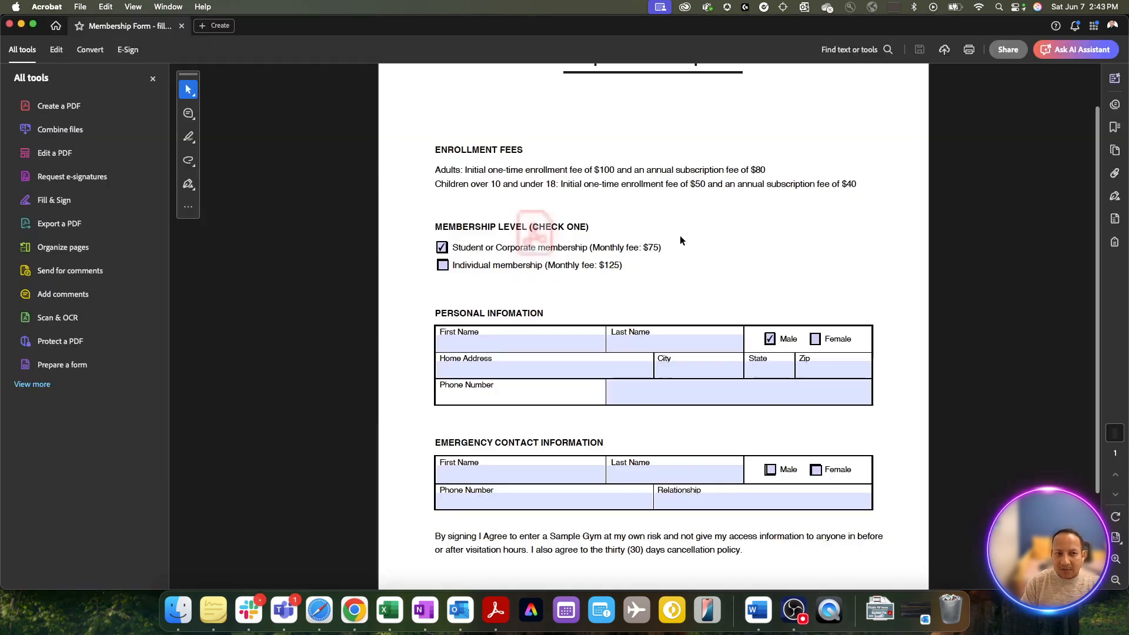
{"action": "scroll", "coordinate": [718, 259], "scroll_direction": "down", "scroll_amount": 5}
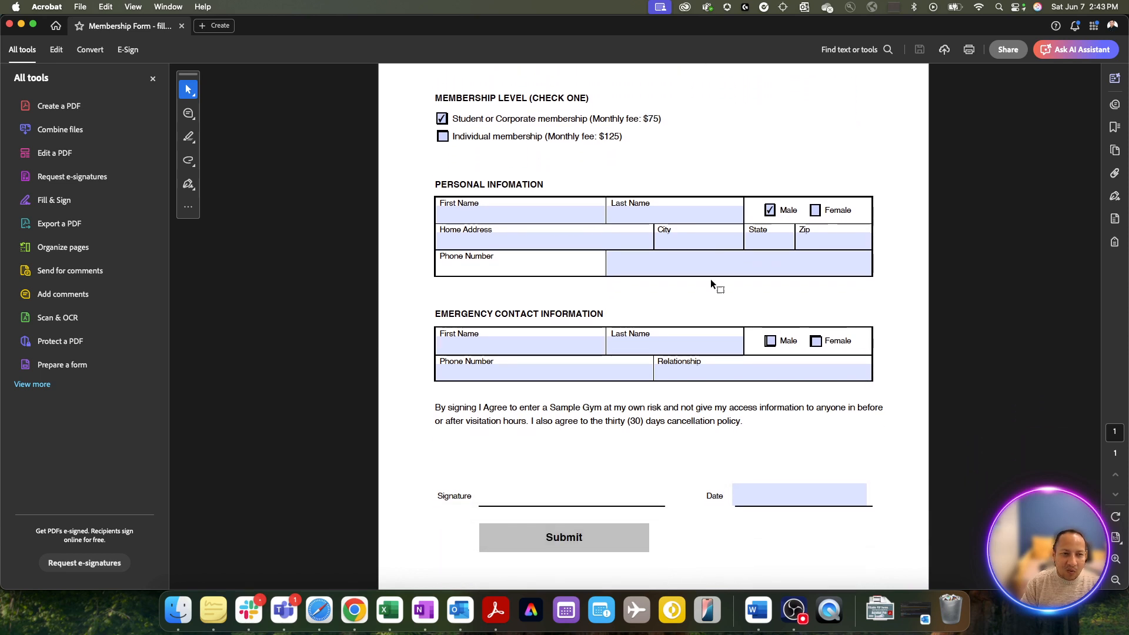
{"action": "right_click", "coordinate": [709, 275]}
{"action": "left_click", "coordinate": [546, 167]}
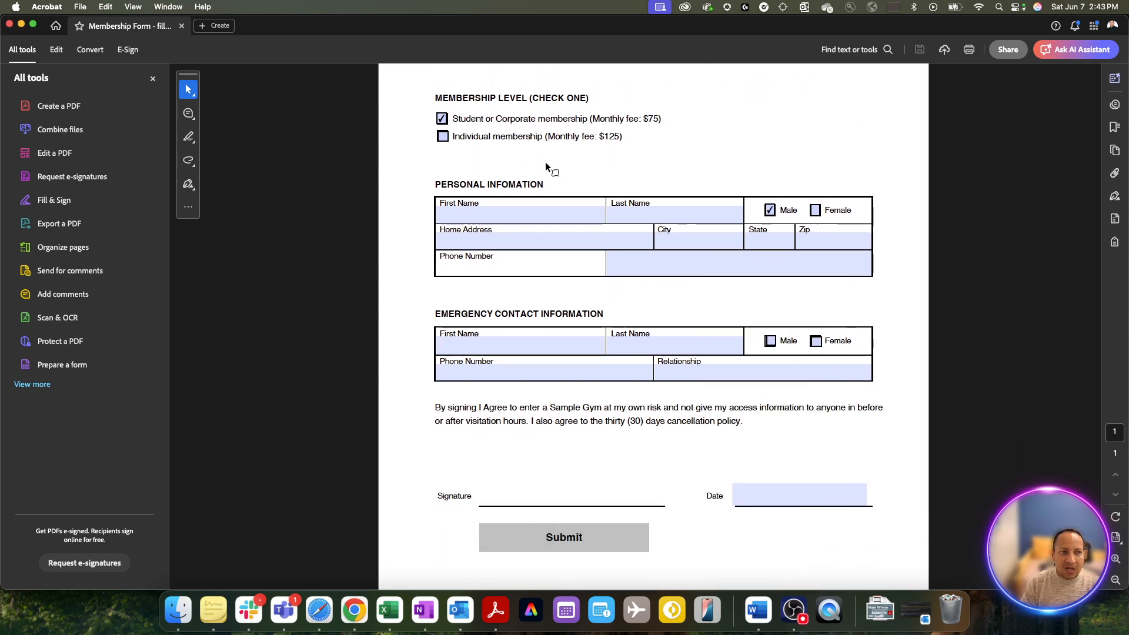
{"action": "left_click", "coordinate": [442, 137]}
{"action": "left_click", "coordinate": [442, 119]}
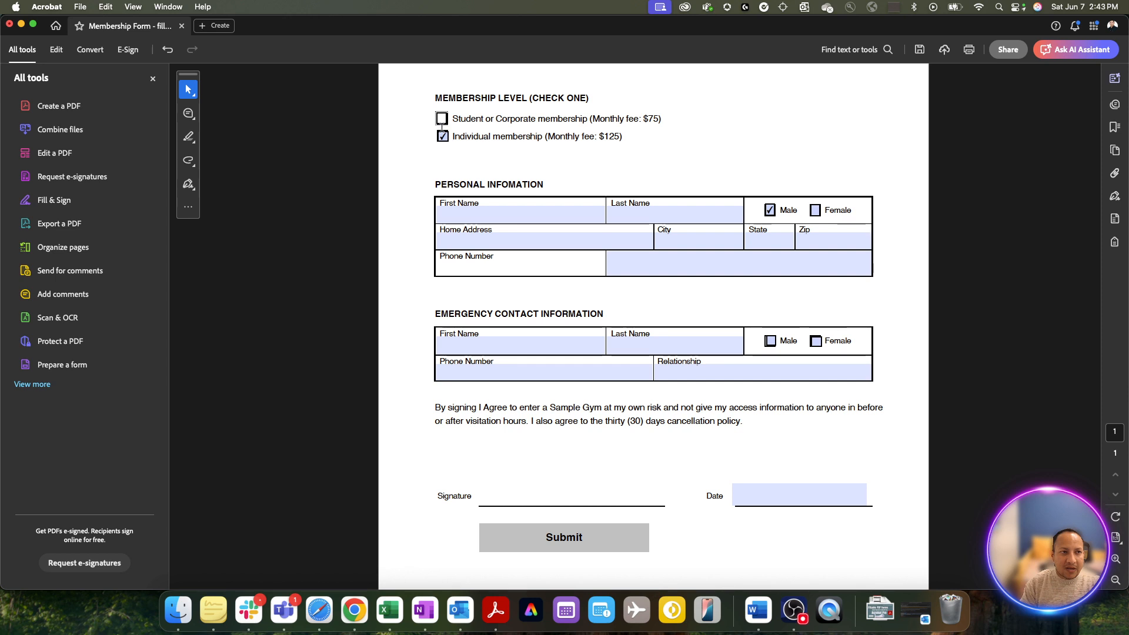
{"action": "left_click", "coordinate": [442, 136]}
{"action": "left_click", "coordinate": [442, 119]}
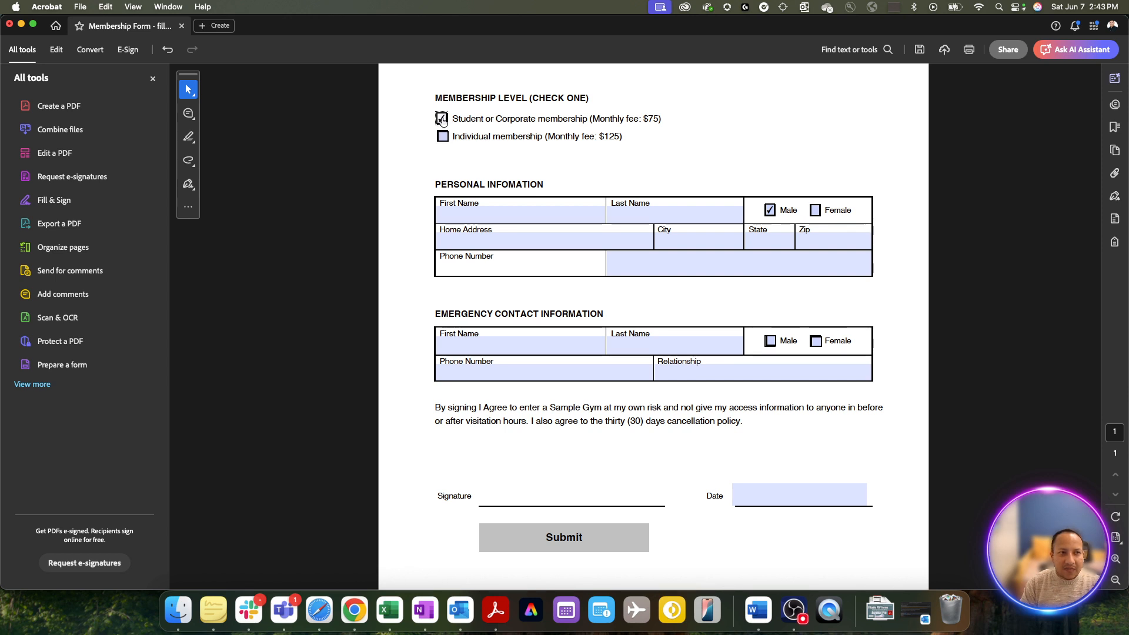
- Hide the All tools panel so the form fills the view
{"action": "scroll", "coordinate": [442, 122], "scroll_direction": "up", "scroll_amount": 3}
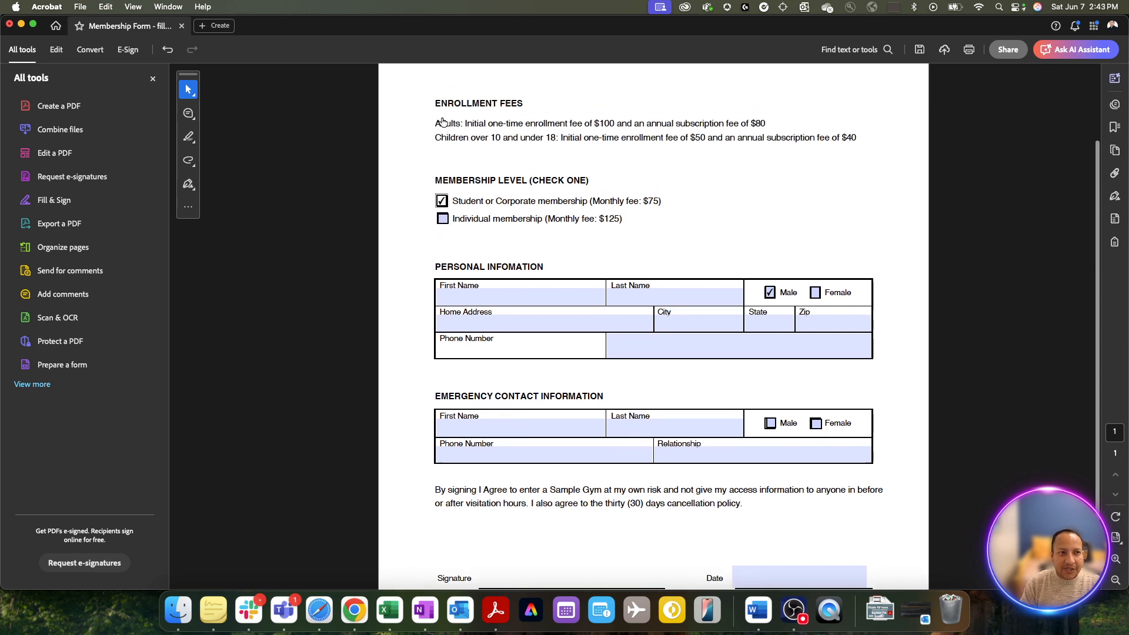
{"action": "left_click", "coordinate": [154, 78]}
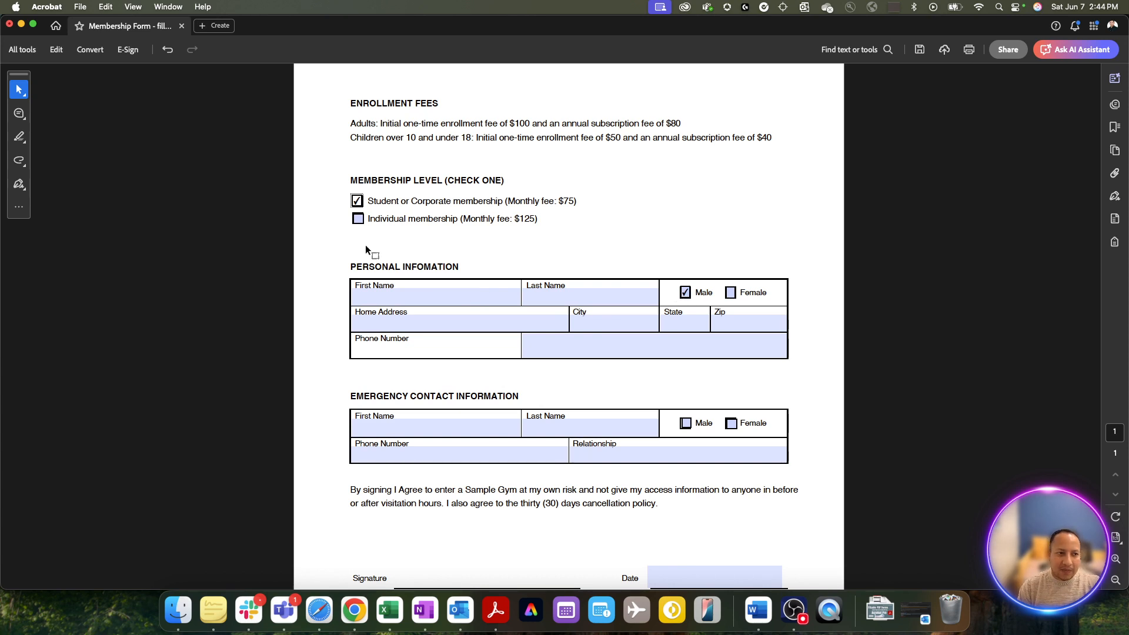
{"action": "scroll", "coordinate": [365, 226], "scroll_direction": "down", "scroll_amount": 1}
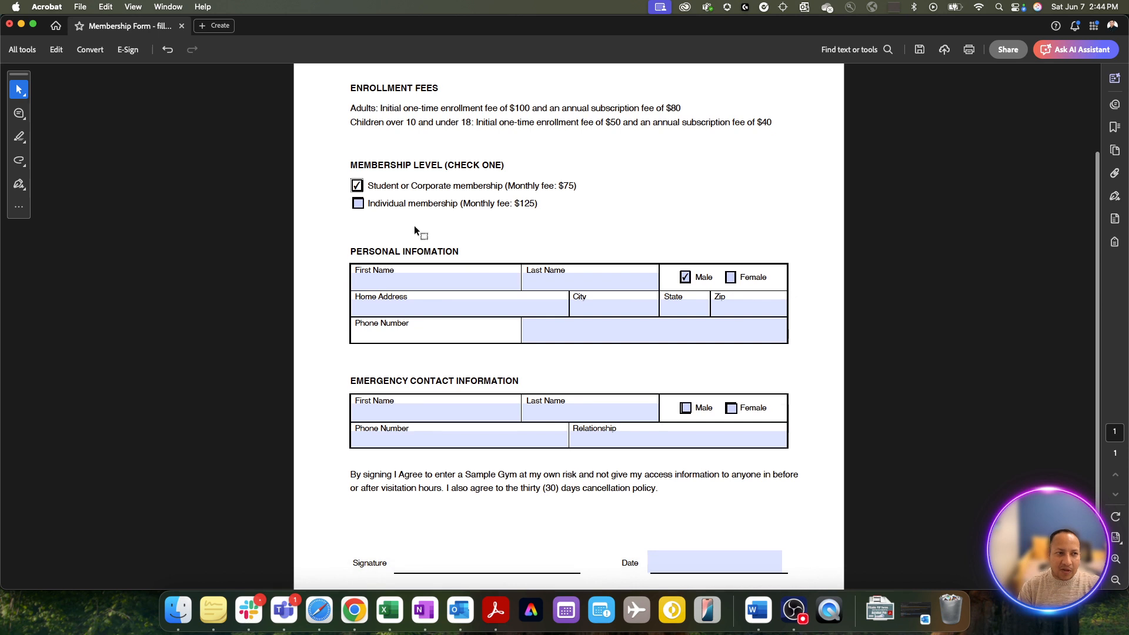
- Enter the member's first and last name
{"action": "left_click", "coordinate": [390, 284]}
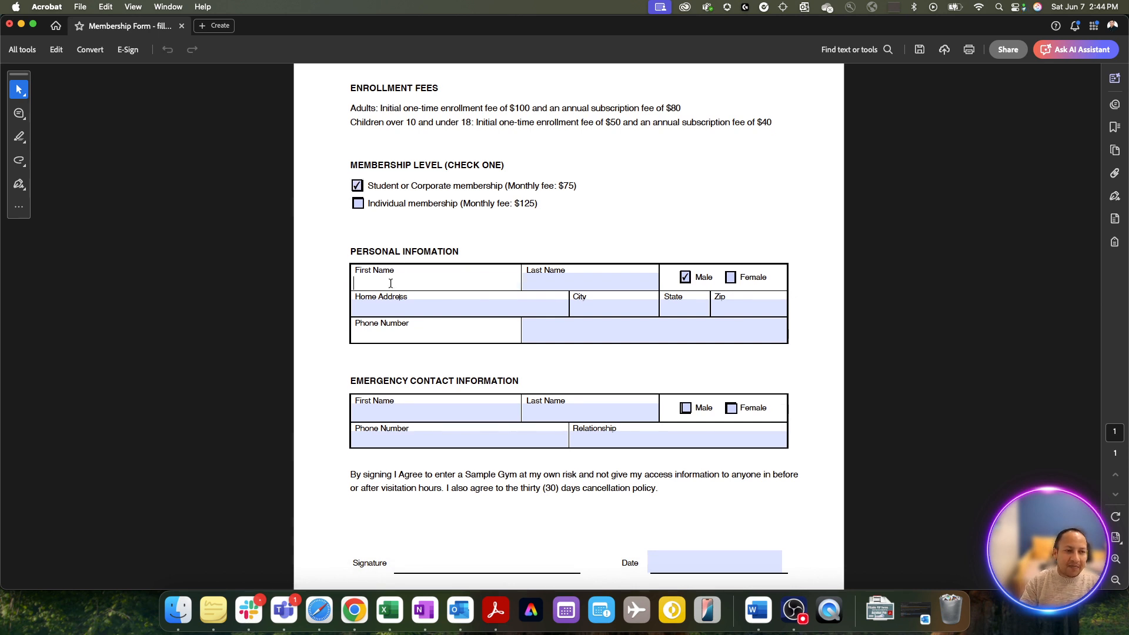
{"action": "key", "text": "Tab"}
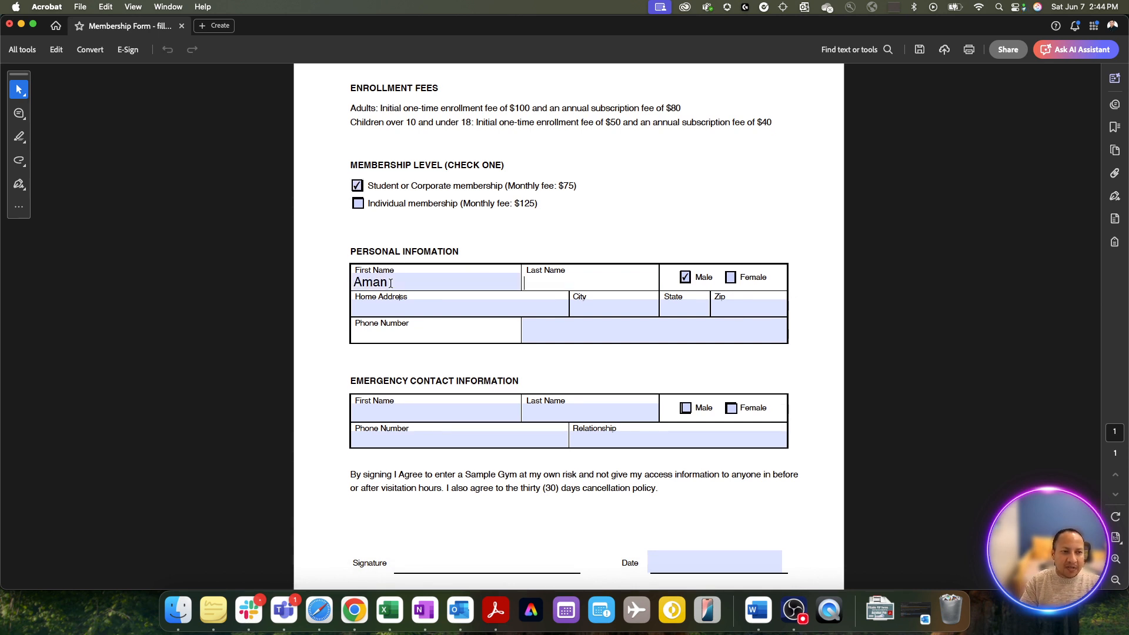
{"action": "left_click", "coordinate": [392, 282]}
{"action": "type", "text": "de"}
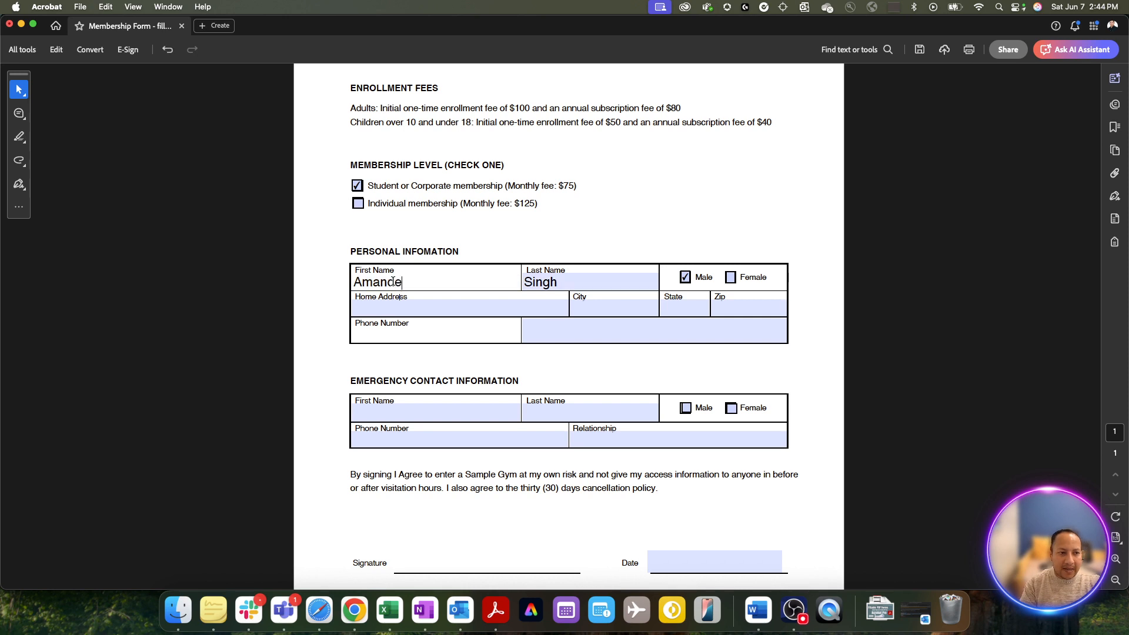
{"action": "type", "text": "ep"}
{"action": "left_click", "coordinate": [687, 280]}
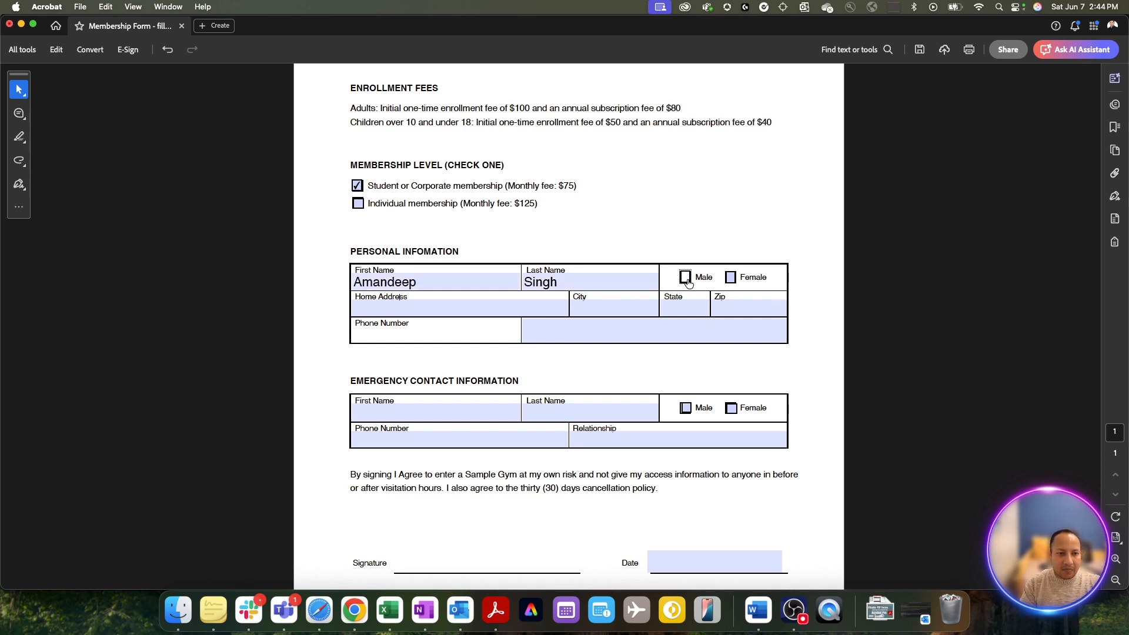
- Fill in the home address and city, and enter a placeholder phone number
{"action": "left_click", "coordinate": [450, 303]}
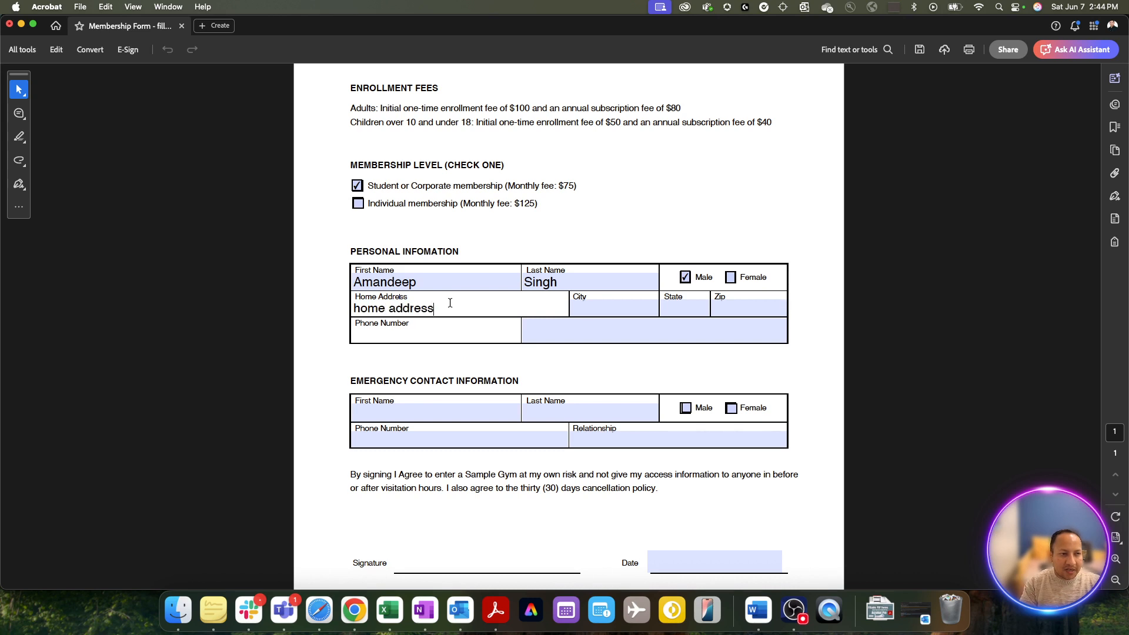
{"action": "left_click", "coordinate": [603, 301]}
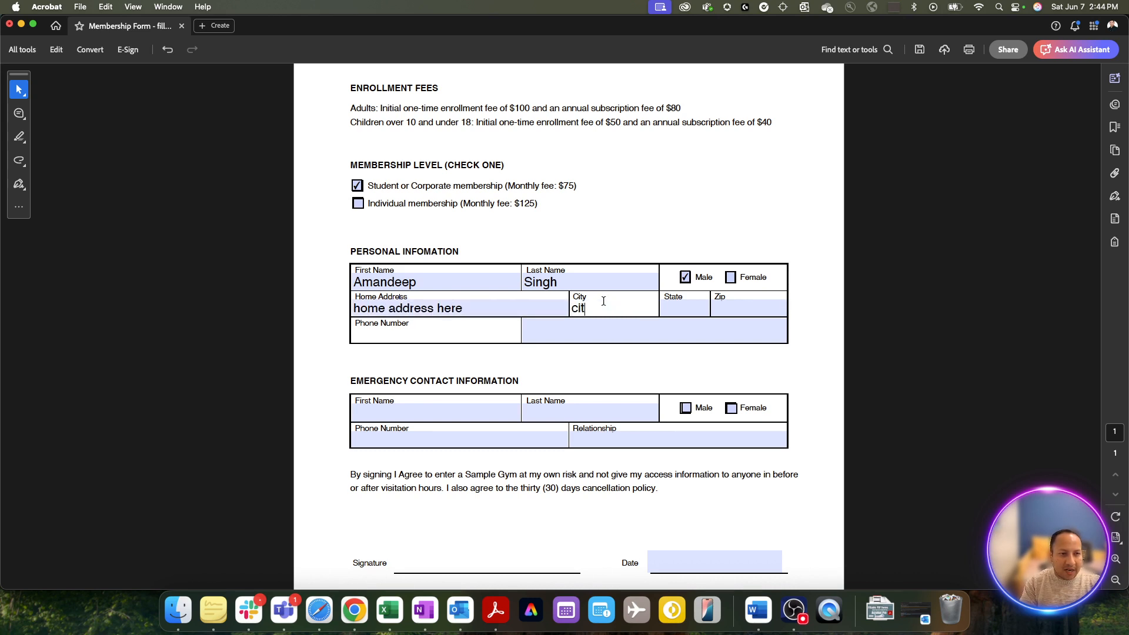
{"action": "left_click", "coordinate": [625, 336]}
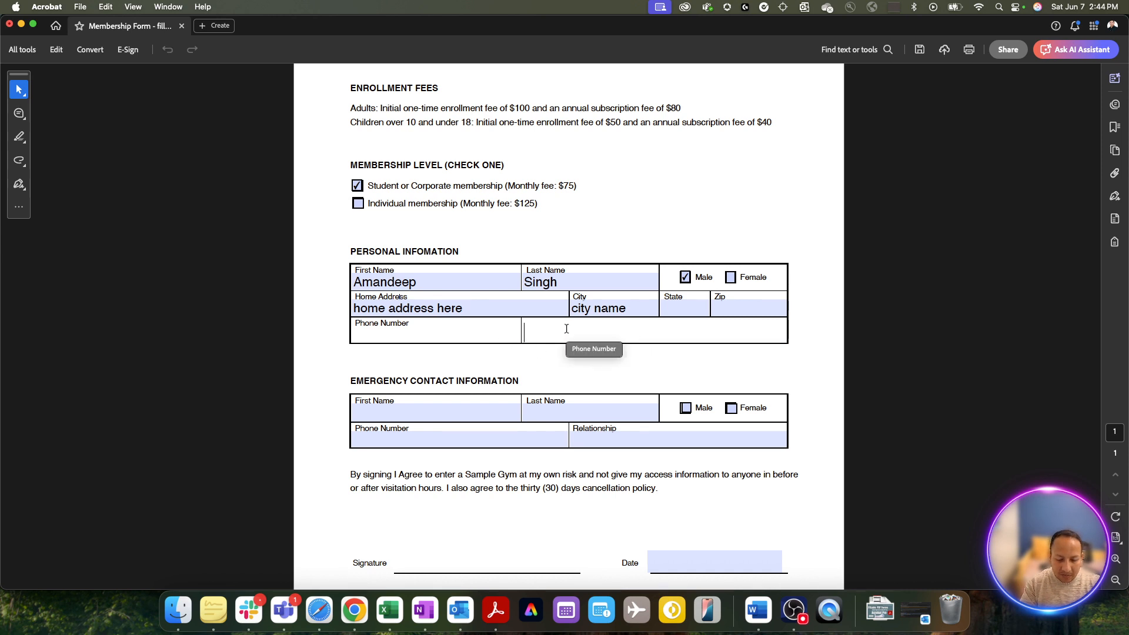
{"action": "type", "text": "00000000"}
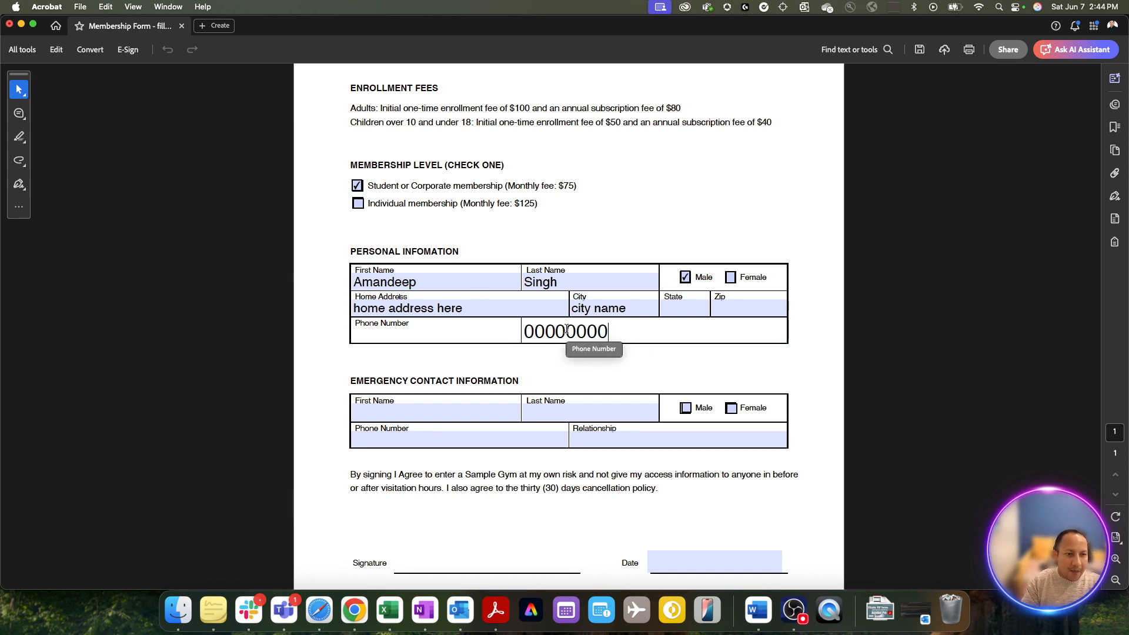
{"action": "left_click", "coordinate": [645, 380]}
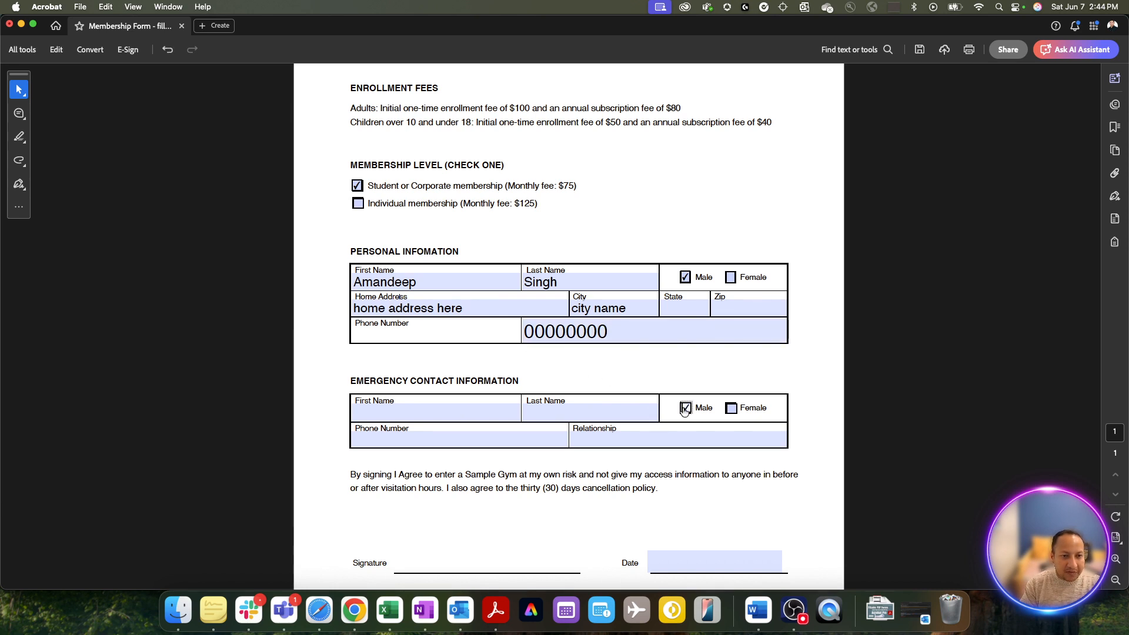
- Enter the date 7 June 2025 and uncheck the emergency contact's Male box
{"action": "scroll", "coordinate": [700, 448], "scroll_direction": "down", "scroll_amount": 2}
{"action": "left_click", "coordinate": [695, 494]}
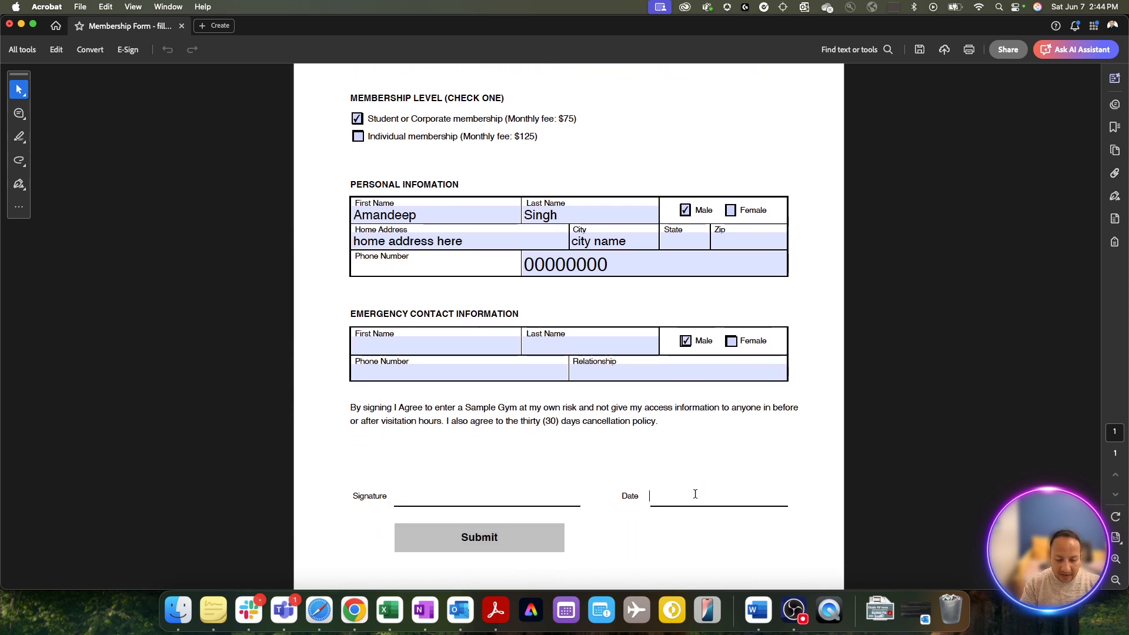
{"action": "type", "text": "7 June 2025"}
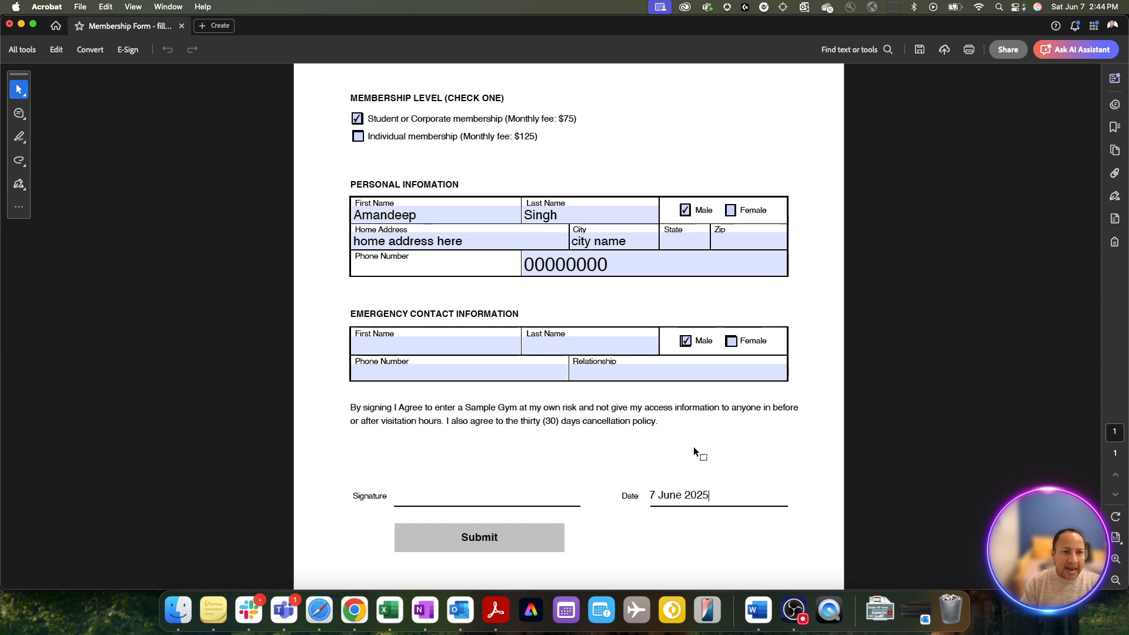
{"action": "scroll", "coordinate": [693, 446], "scroll_direction": "up", "scroll_amount": 6}
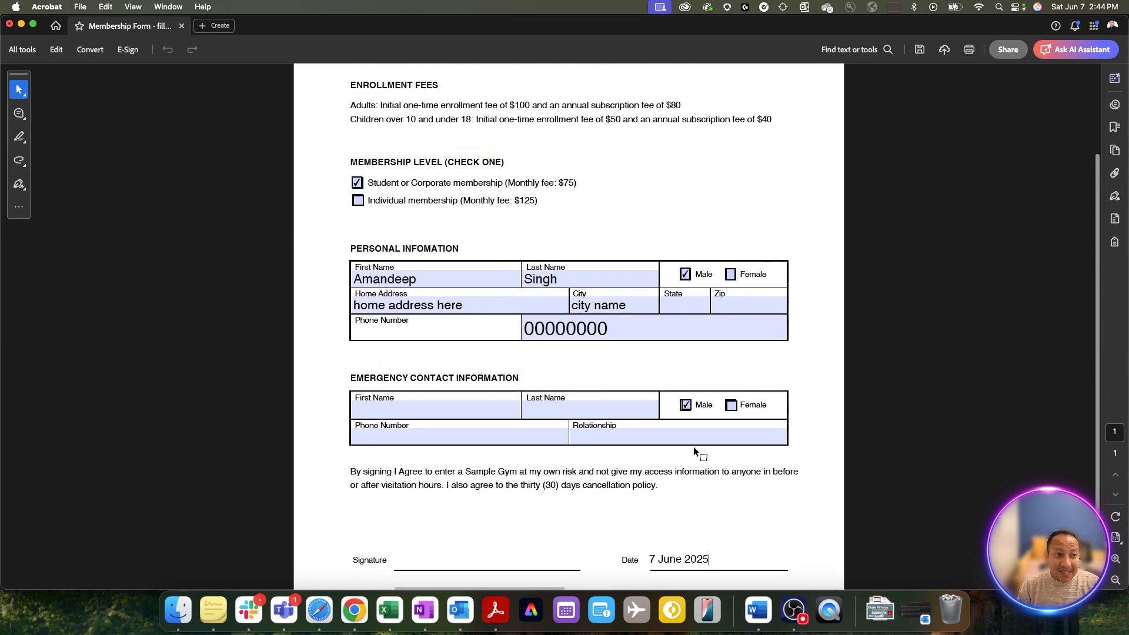
{"action": "scroll", "coordinate": [694, 450], "scroll_direction": "down", "scroll_amount": 5}
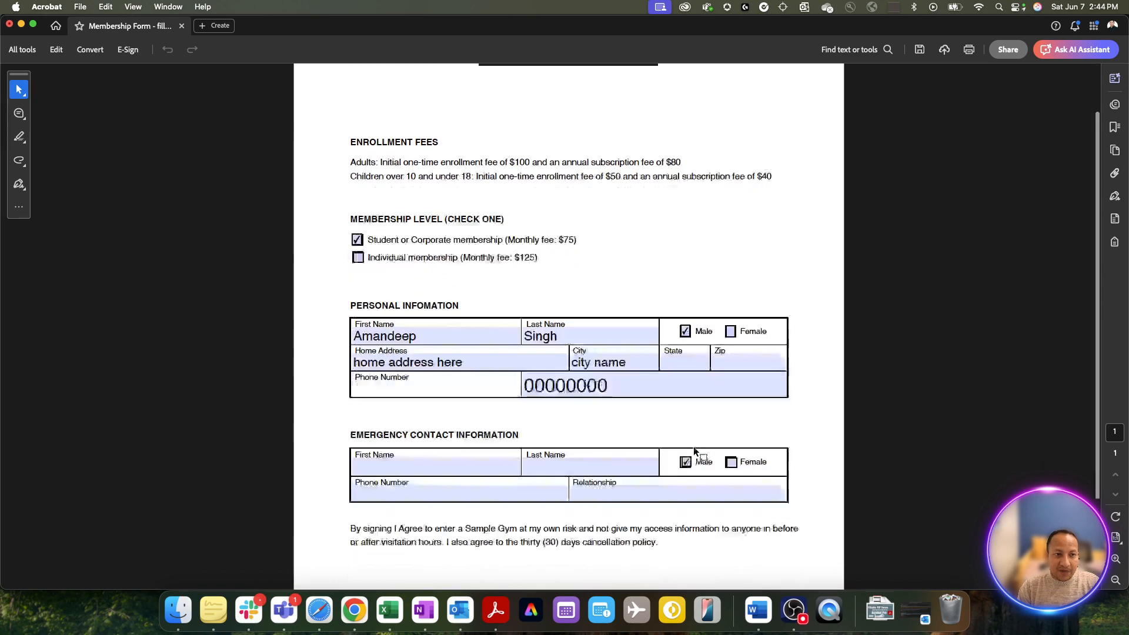
{"action": "scroll", "coordinate": [693, 446], "scroll_direction": "down", "scroll_amount": 1}
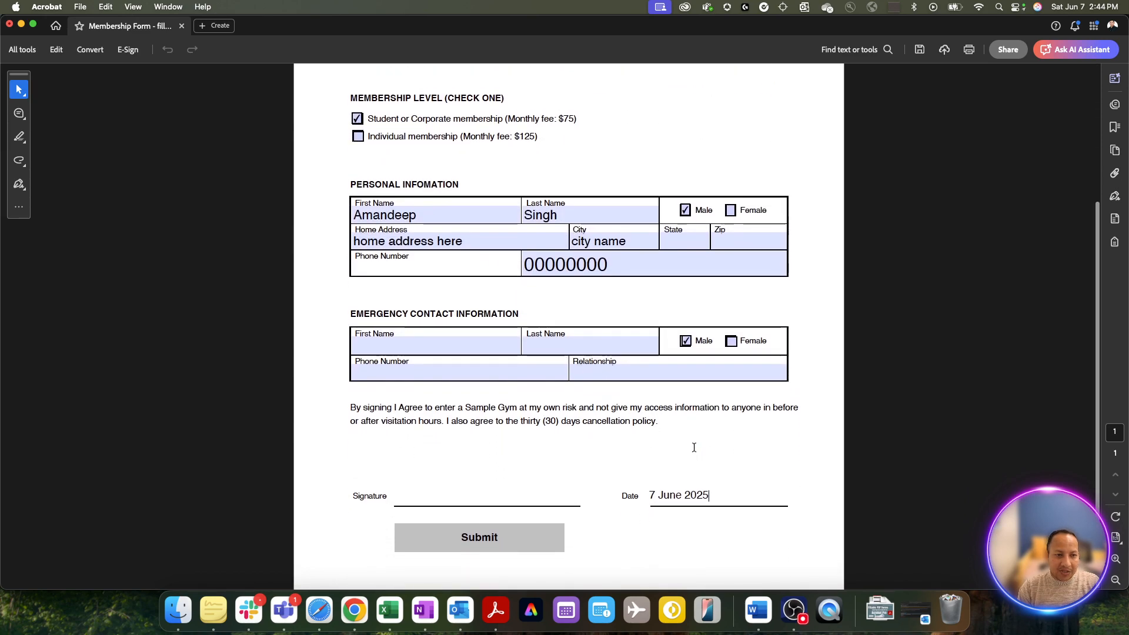
{"action": "left_click", "coordinate": [687, 342]}
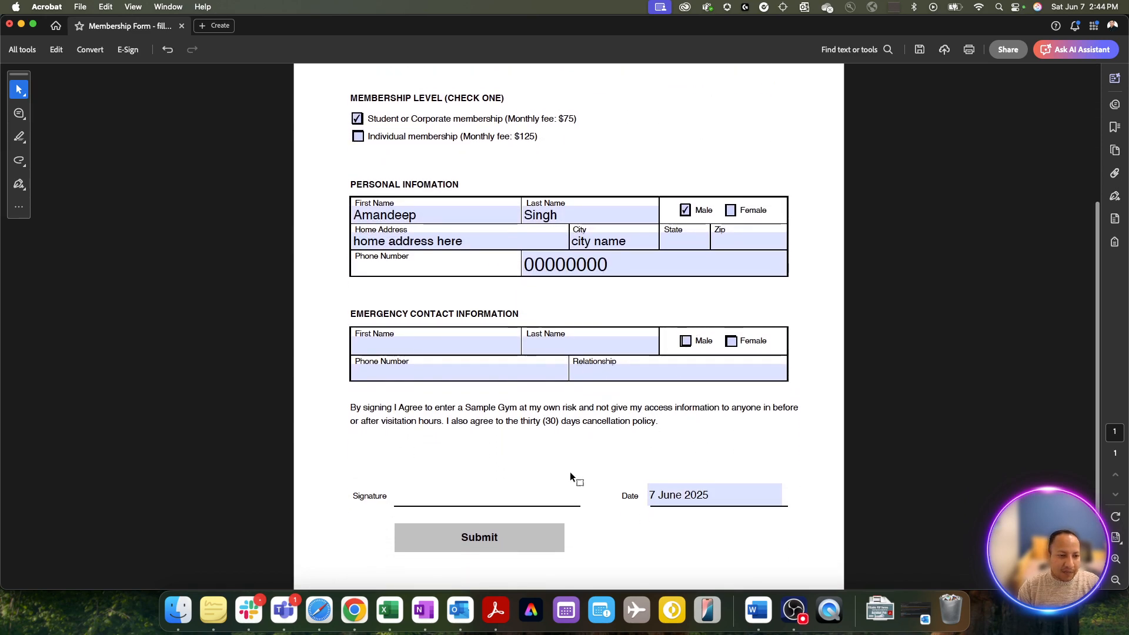
- Submit the form and choose Use Webmail as the sending method in the Send Email dialog
{"action": "left_click", "coordinate": [512, 542]}
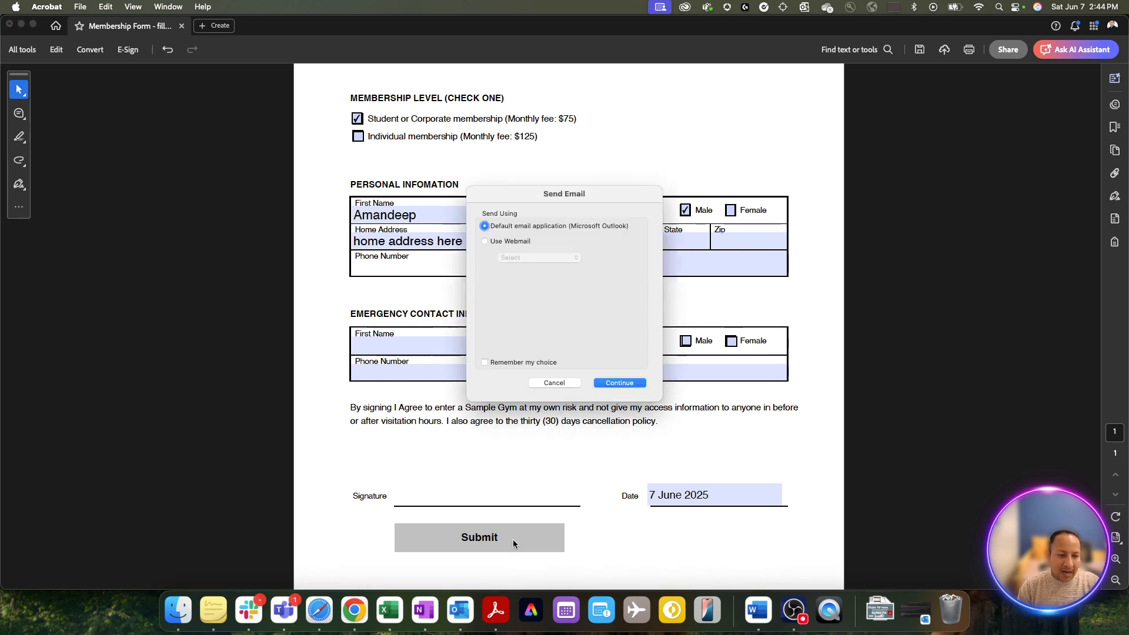
{"action": "left_click", "coordinate": [518, 240]}
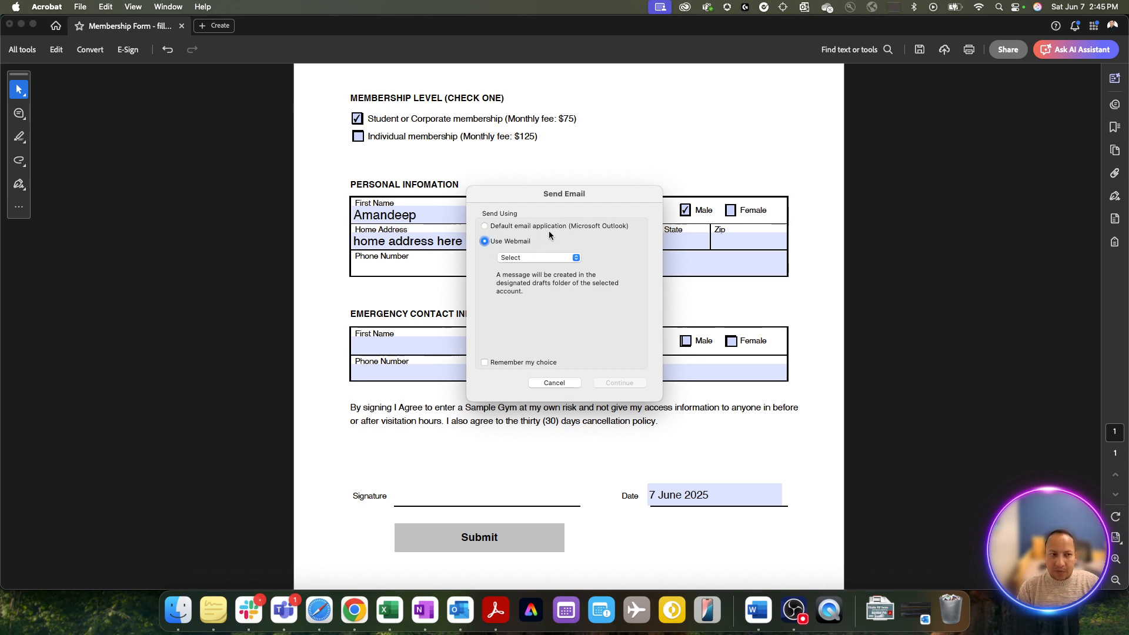
{"action": "left_click", "coordinate": [532, 257]}
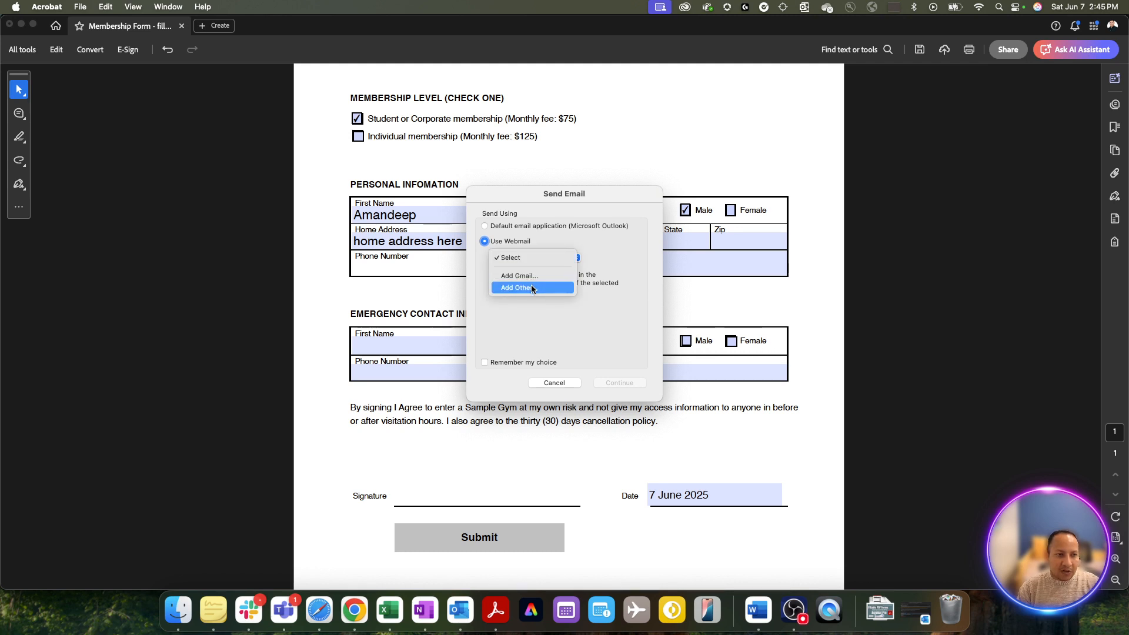
{"action": "left_click", "coordinate": [526, 228]}
{"action": "left_click", "coordinate": [527, 228]}
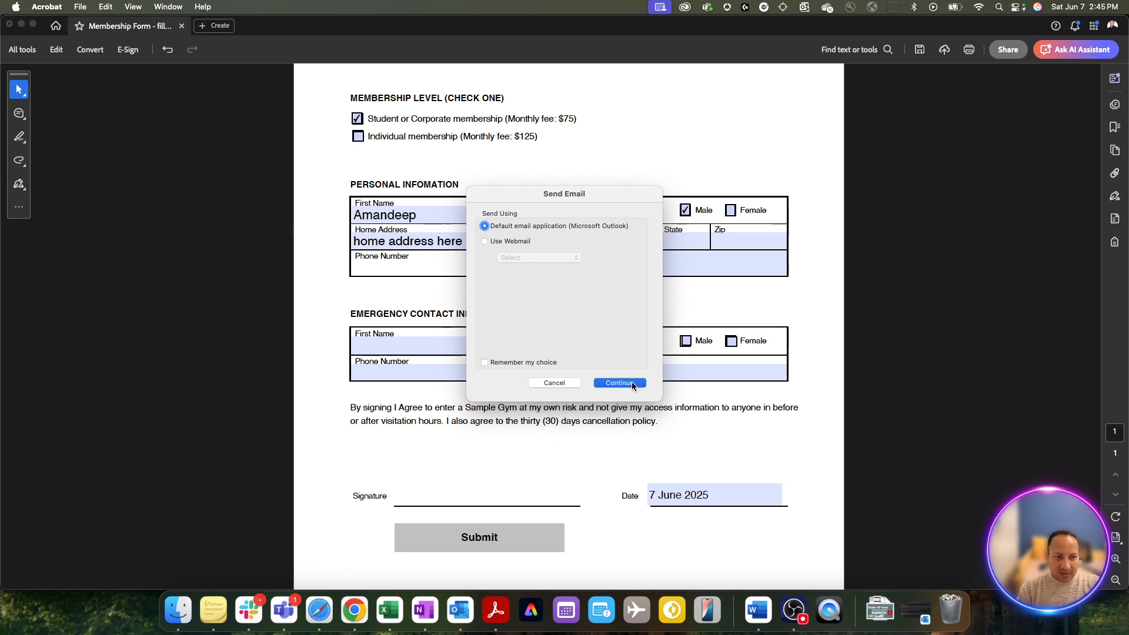
{"action": "left_click", "coordinate": [499, 241]}
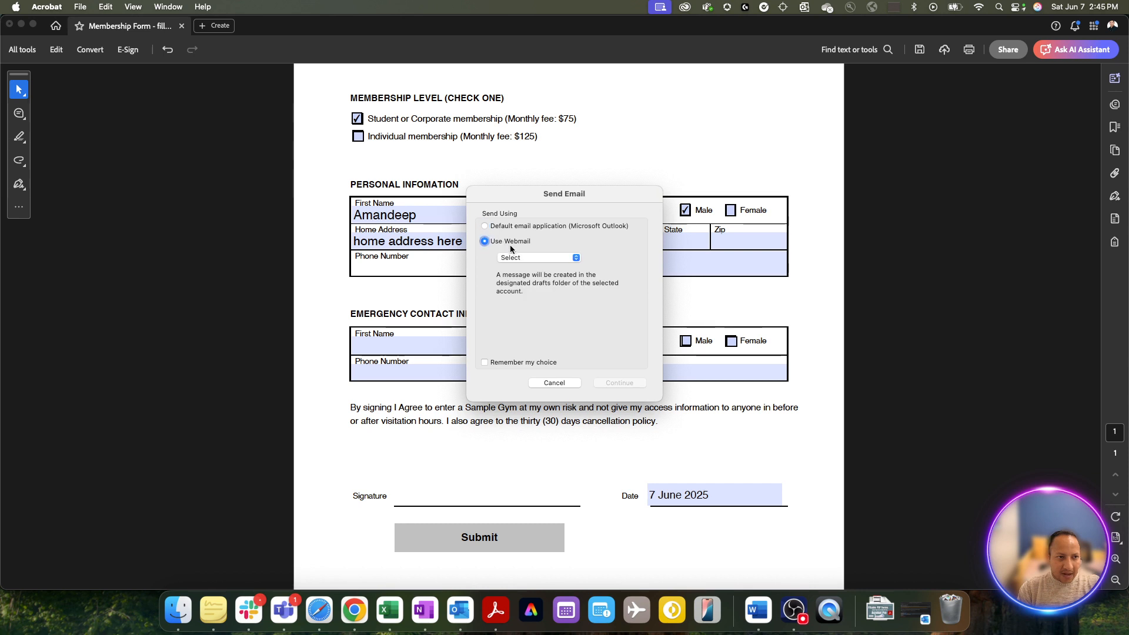
{"action": "left_click", "coordinate": [513, 256]}
- Add a new Gmail account by entering its address, confirm, and continue to Google sign-in
{"action": "left_click", "coordinate": [523, 276]}
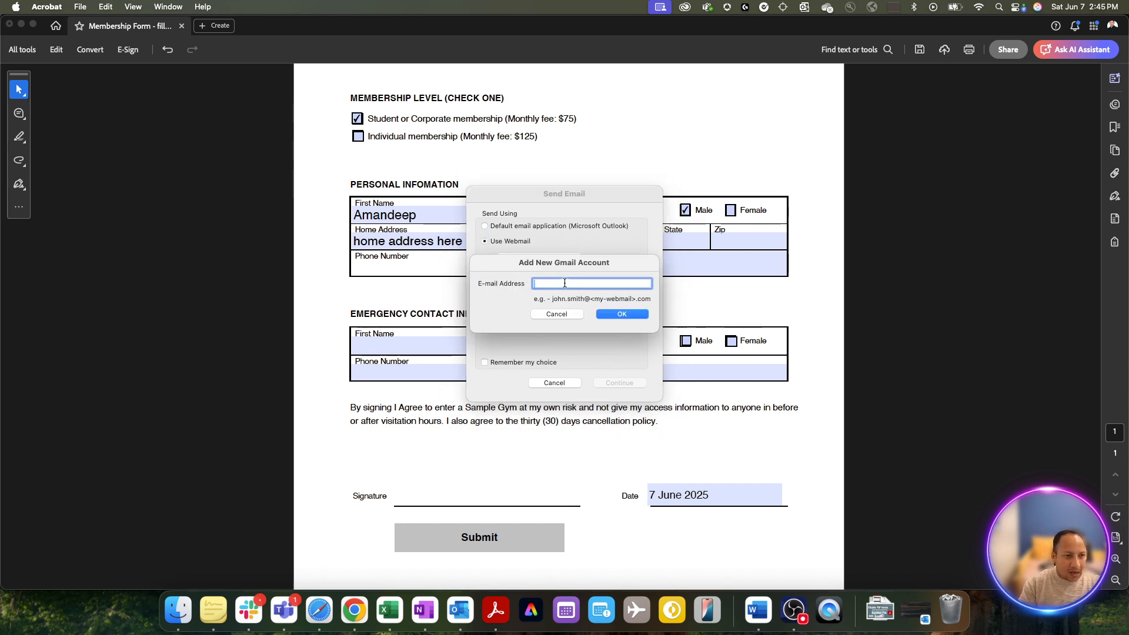
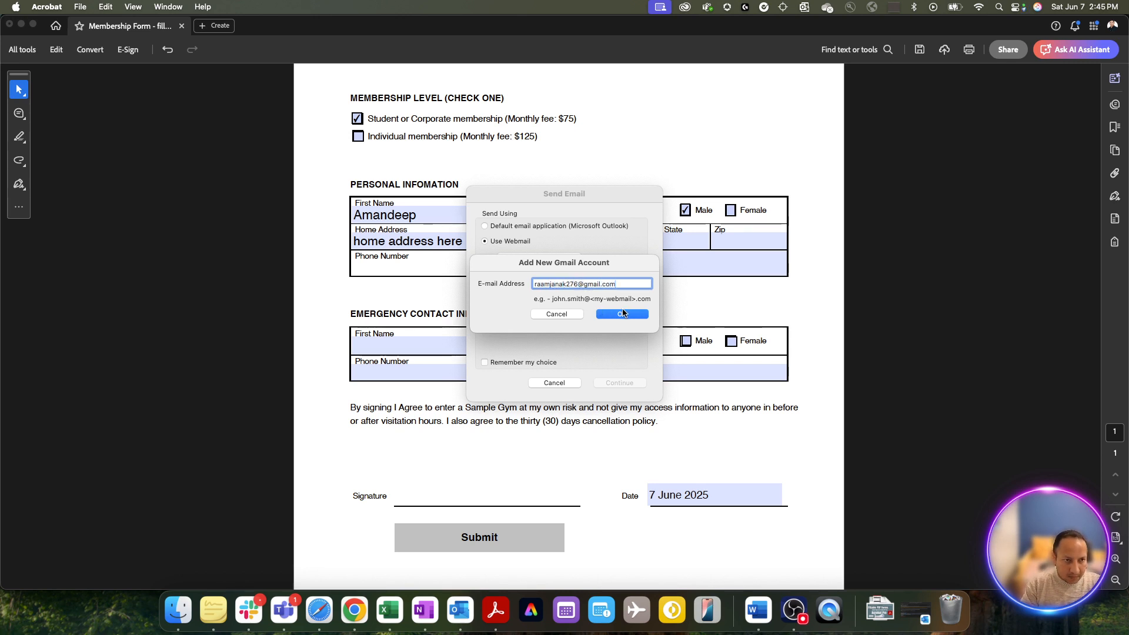
{"action": "left_click", "coordinate": [622, 314]}
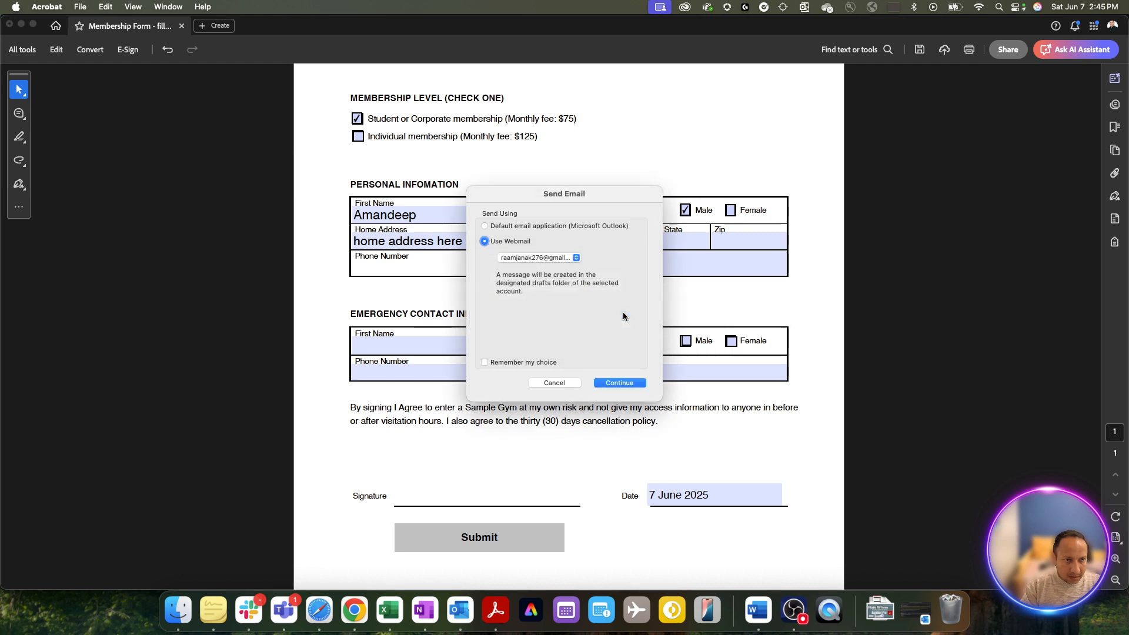
{"action": "left_click", "coordinate": [617, 383]}
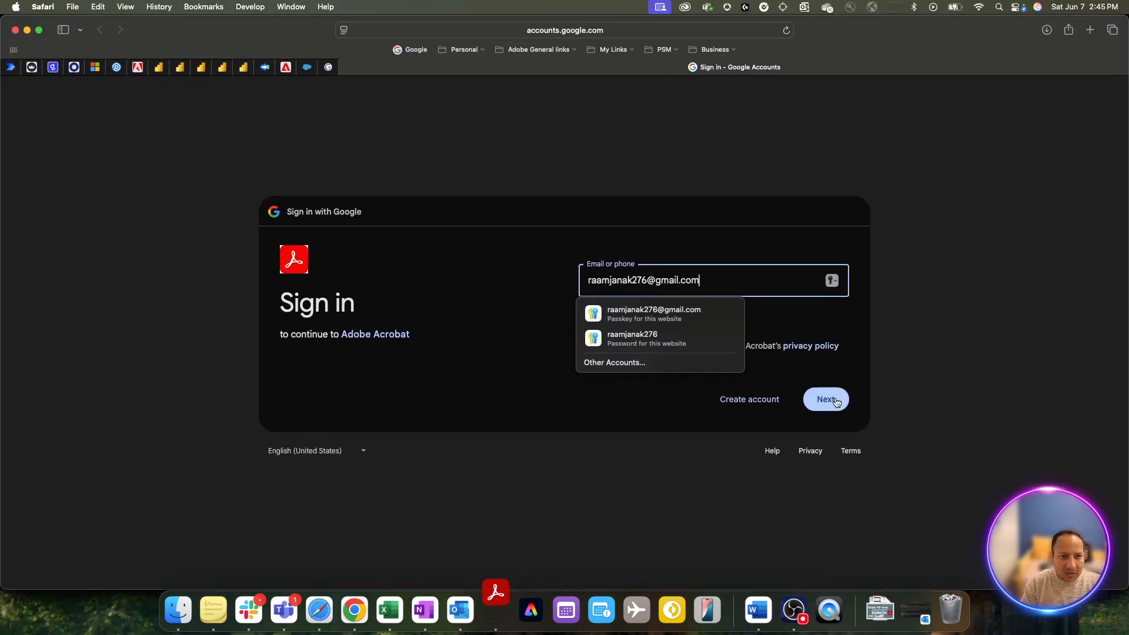
- Sign in to Google, grant Adobe Acrobat all requested permissions, and allow Safari to open Acrobat
{"action": "left_click", "coordinate": [836, 400]}
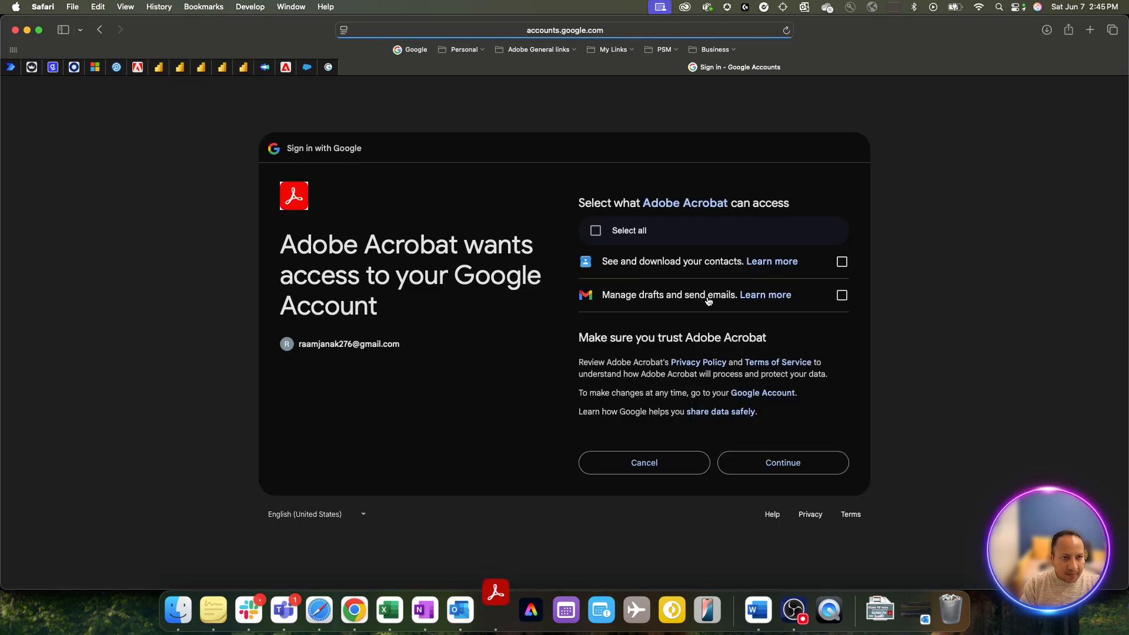
{"action": "left_click", "coordinate": [751, 465]}
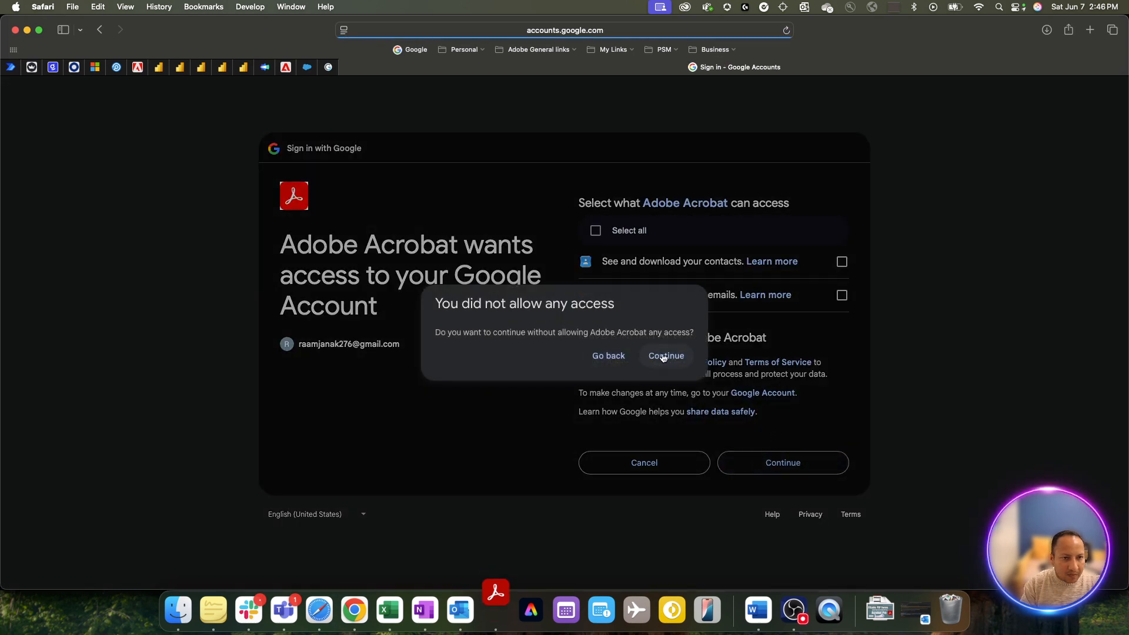
{"action": "left_click", "coordinate": [616, 356]}
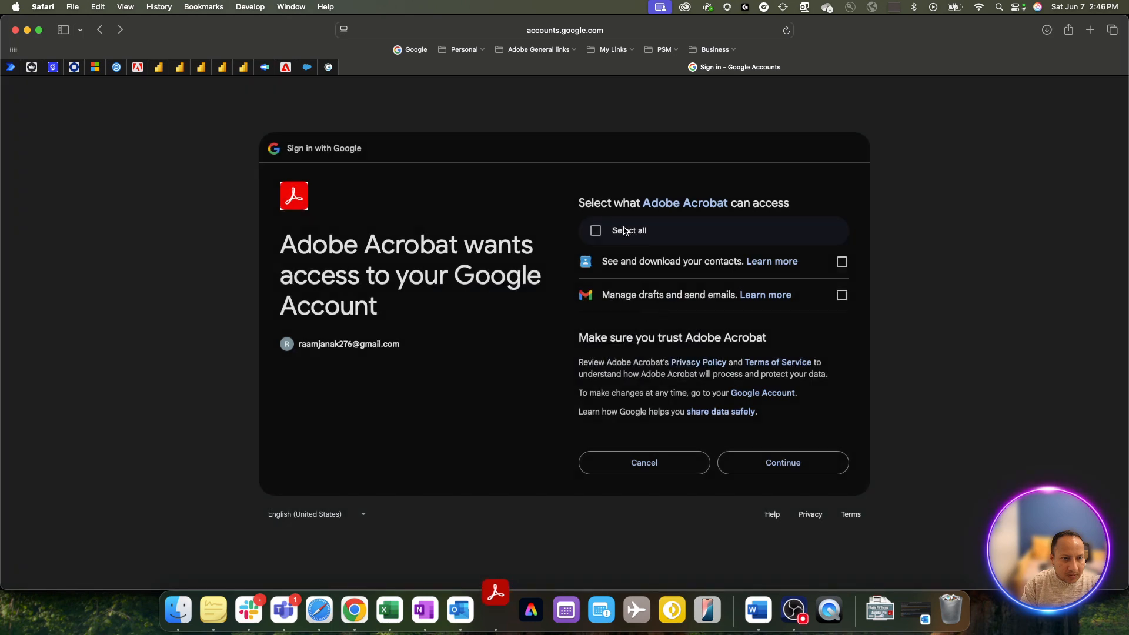
{"action": "left_click", "coordinate": [596, 230]}
{"action": "left_click", "coordinate": [810, 471]}
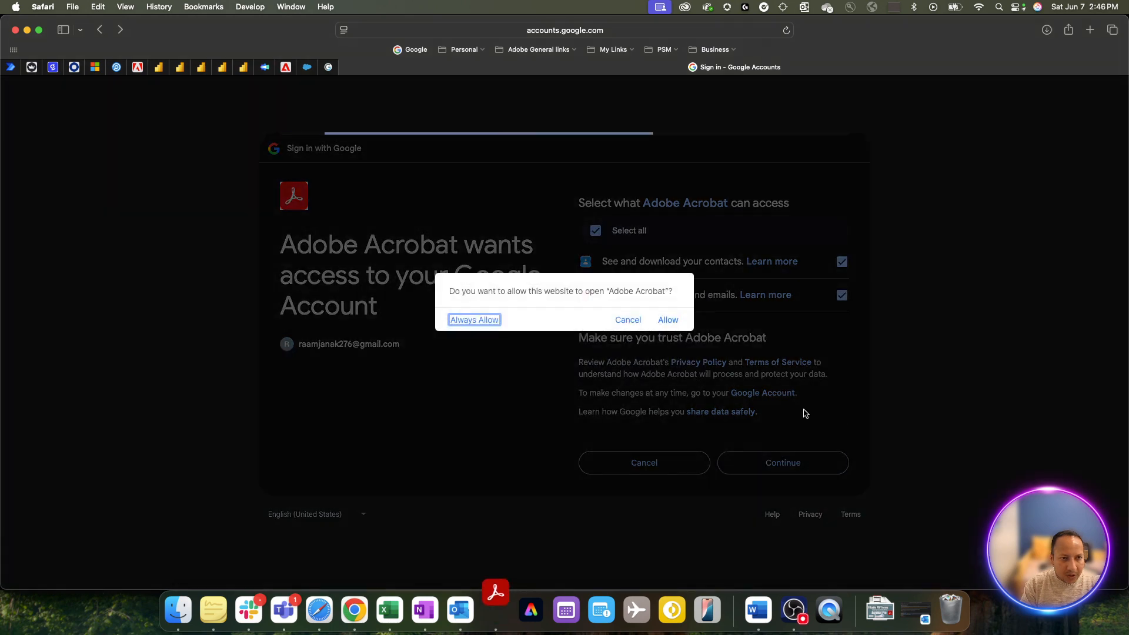
{"action": "left_click", "coordinate": [488, 320]}
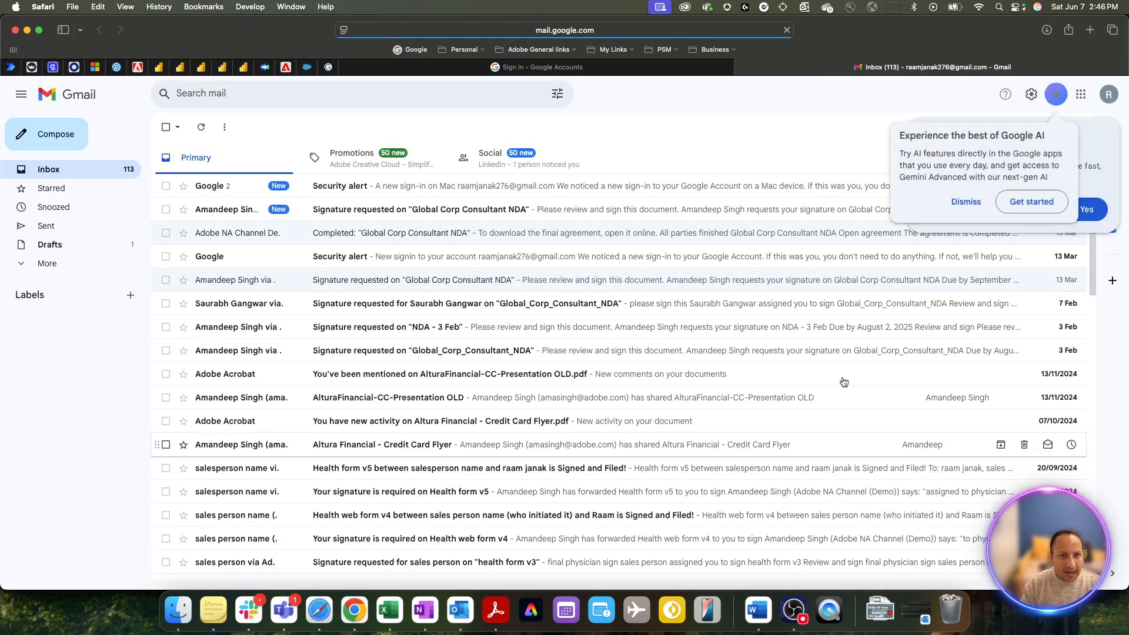
- Dismiss the Gemini and Chrome prompts, check the empty Sent folder, and return to the Inbox
{"action": "left_click", "coordinate": [967, 202]}
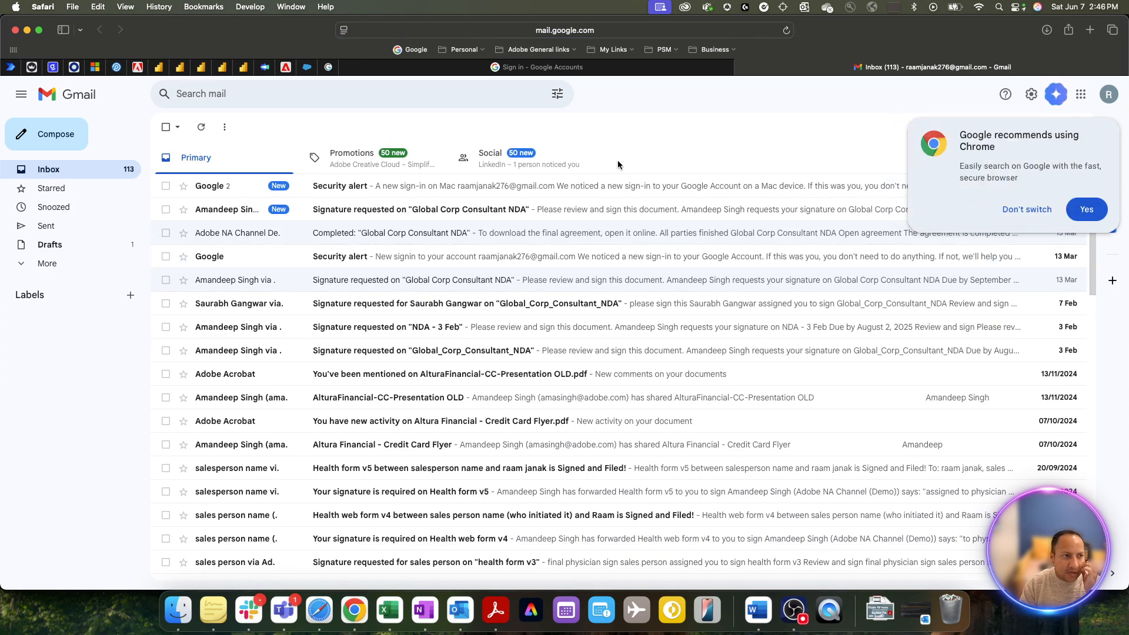
{"action": "left_click", "coordinate": [1036, 210]}
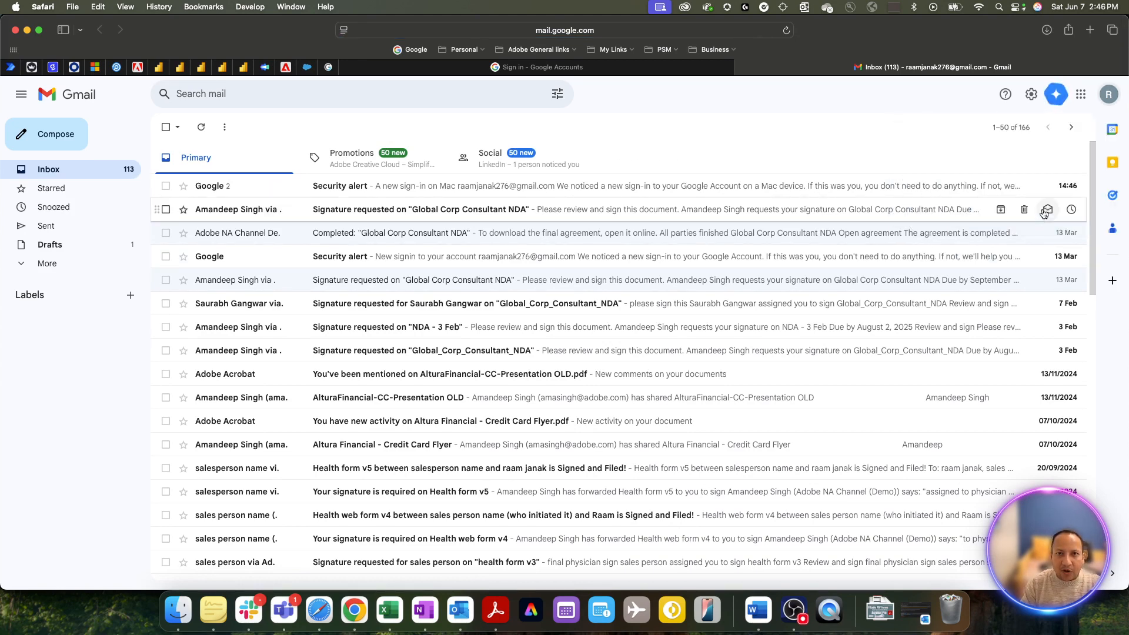
{"action": "left_click", "coordinate": [59, 227]}
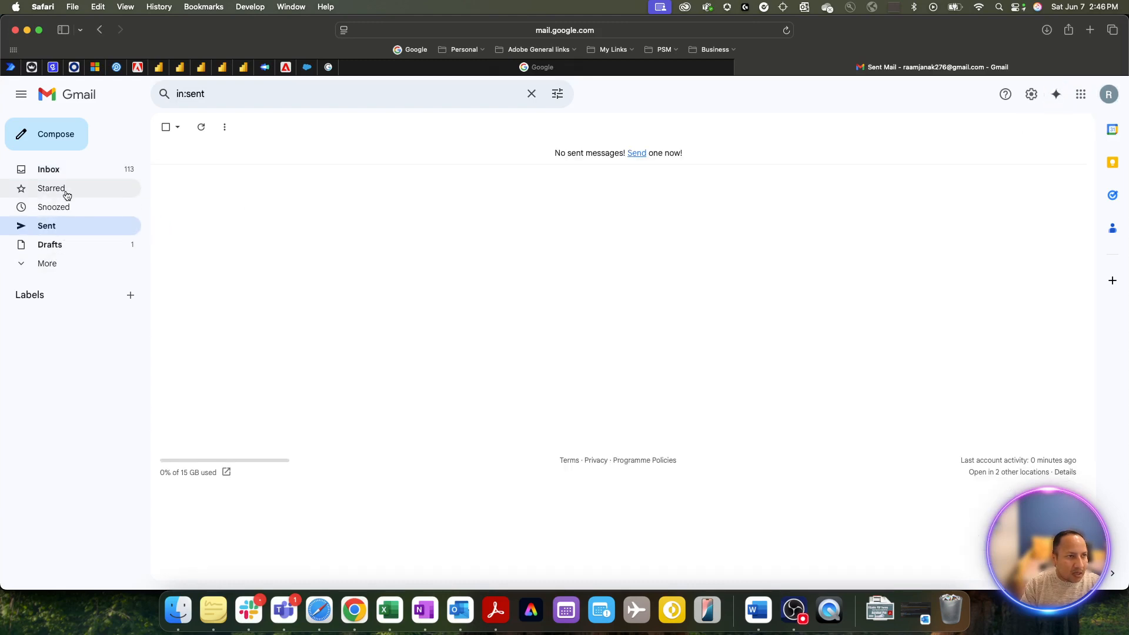
{"action": "left_click", "coordinate": [45, 172]}
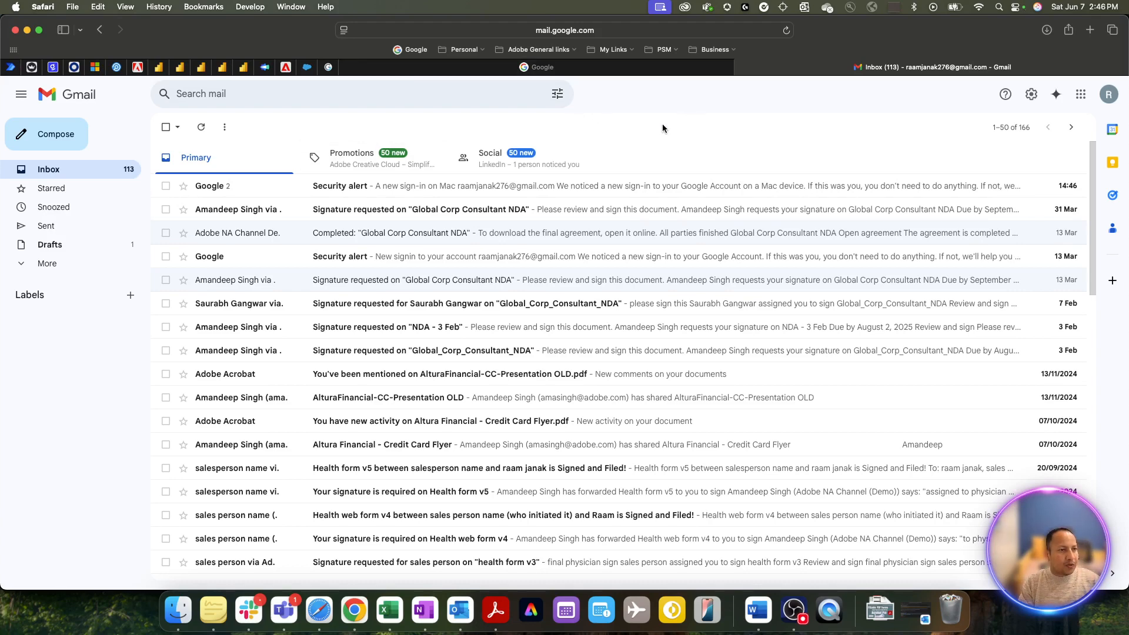
- Resubmit the membership form through Gmail webmail to create a new draft with the form attached
{"action": "key", "text": "super+Tab"}
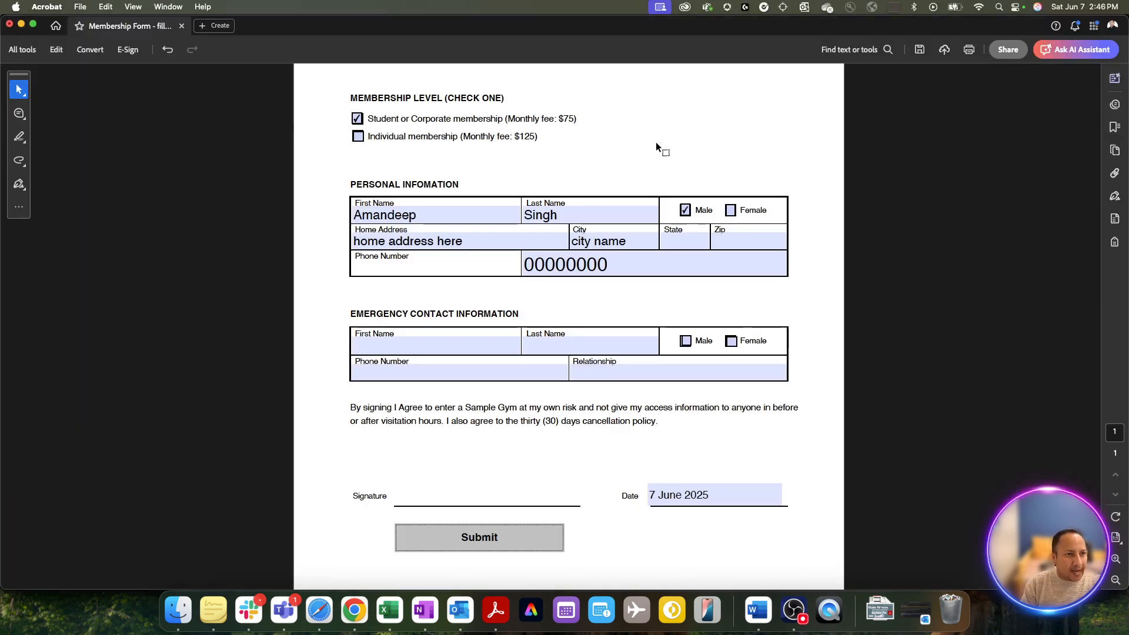
{"action": "left_click", "coordinate": [520, 549]}
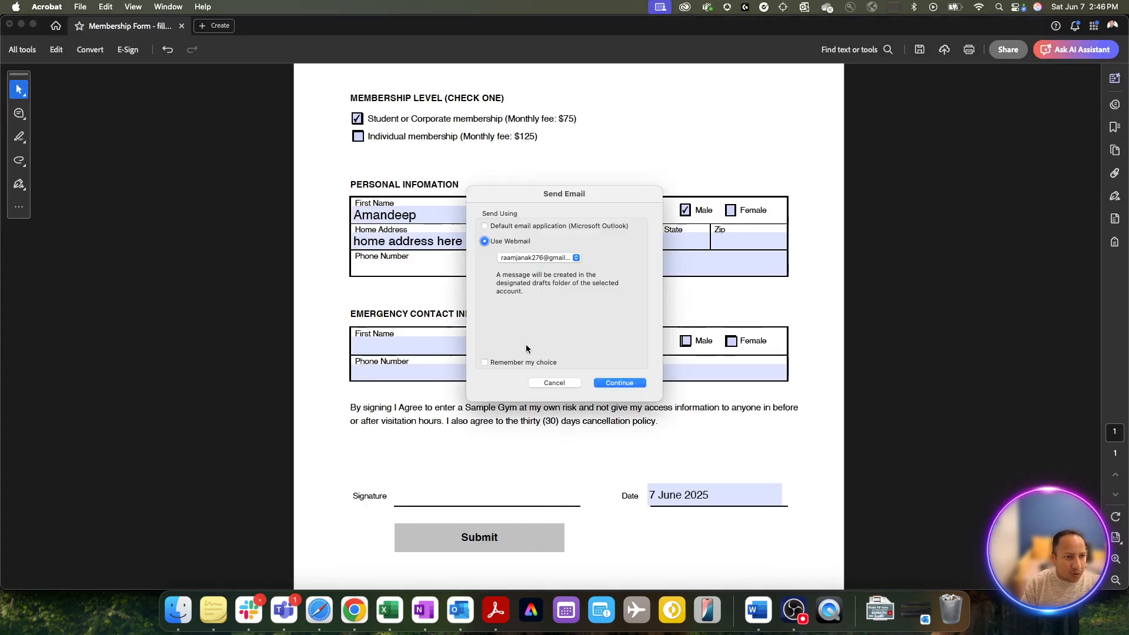
{"action": "left_click", "coordinate": [621, 383]}
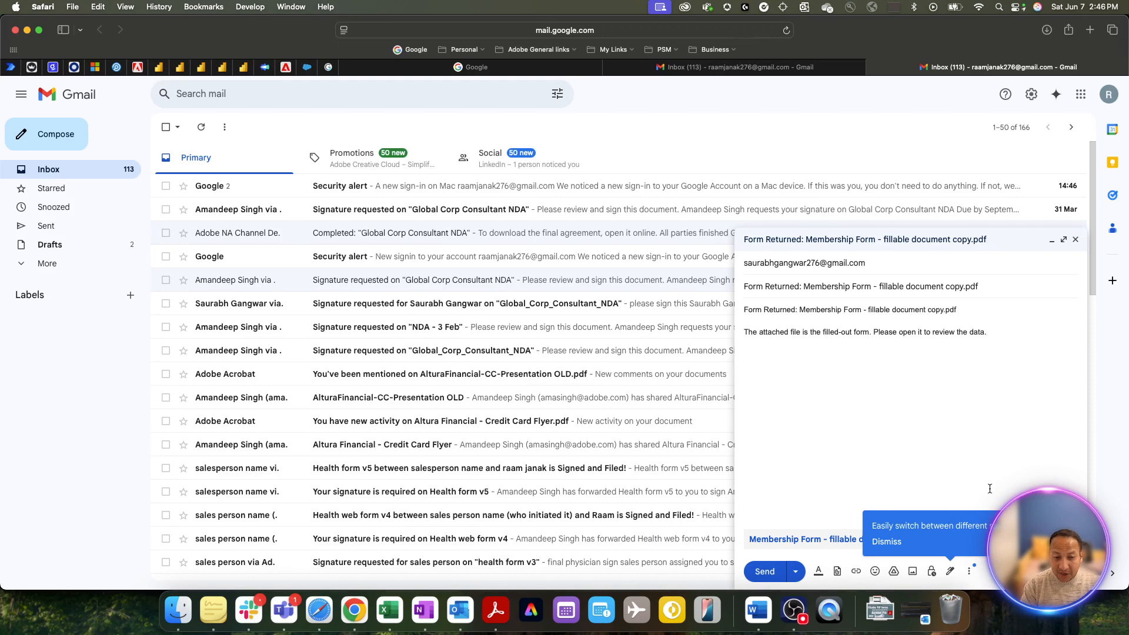
- Send the 'Form Returned: Membership Form' Gmail message with the filled form attached
{"action": "left_click", "coordinate": [950, 571]}
{"action": "left_click", "coordinate": [951, 573]}
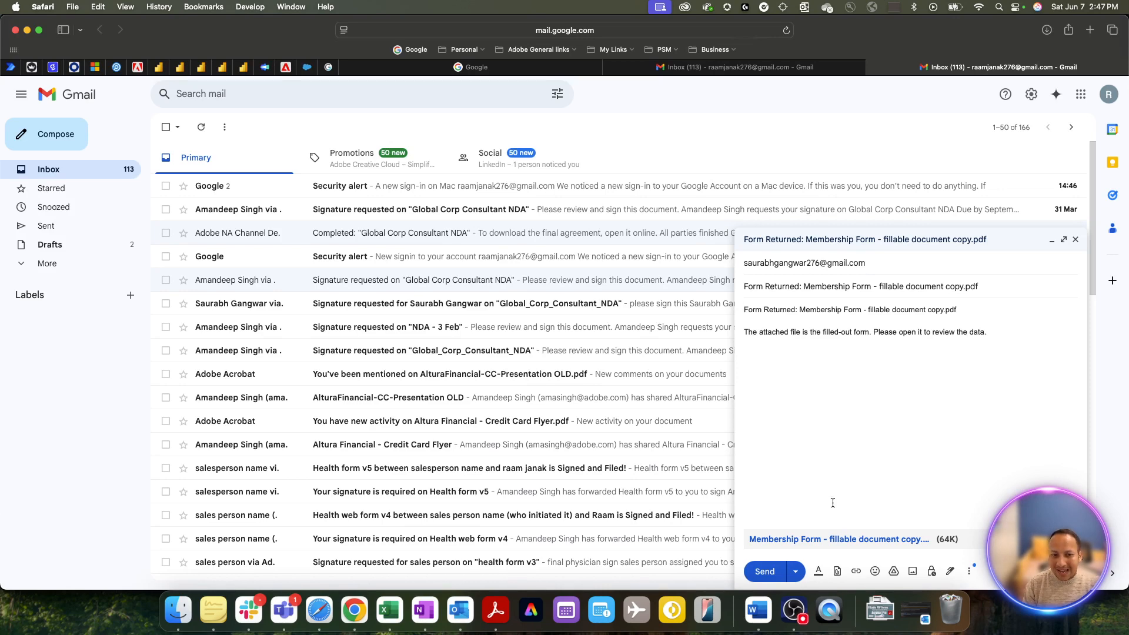
{"action": "left_click", "coordinate": [774, 573]}
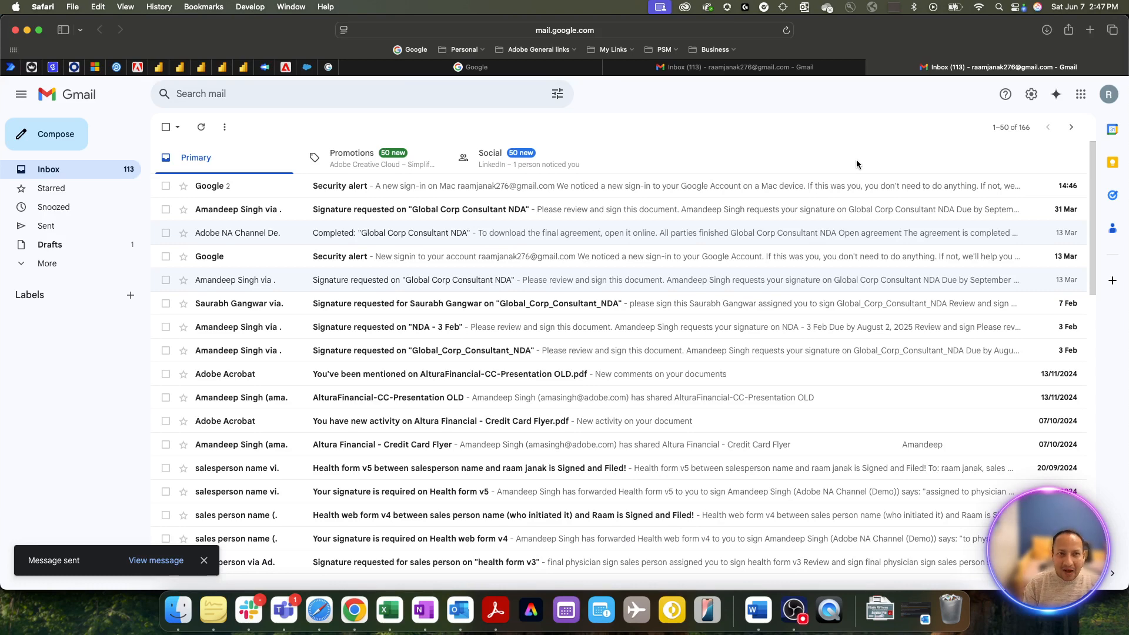
{"action": "key", "text": "super+Tab"}
- Replace the First Name and Last Name fields with the new member's name
{"action": "scroll", "coordinate": [765, 299], "scroll_direction": "up", "scroll_amount": 5}
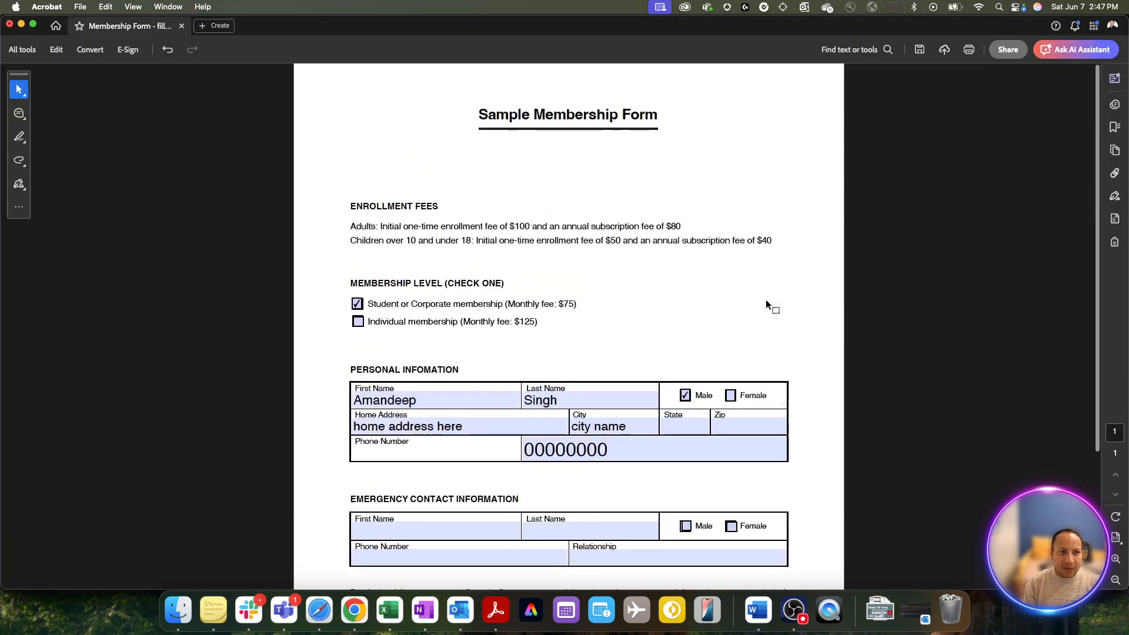
{"action": "scroll", "coordinate": [765, 298], "scroll_direction": "down", "scroll_amount": 3}
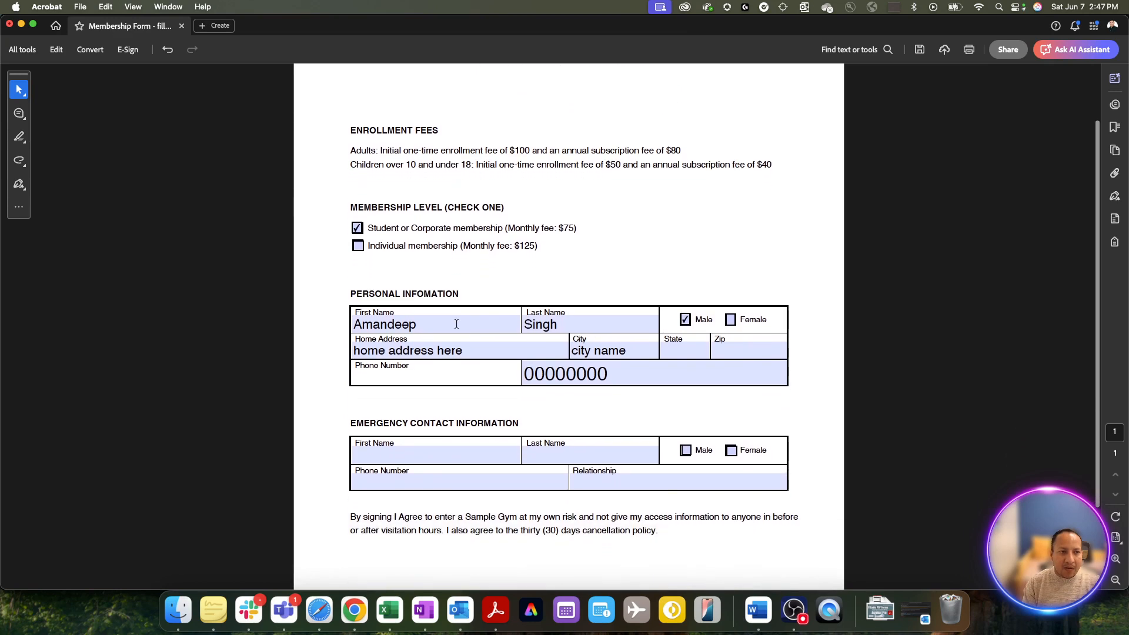
{"action": "left_click", "coordinate": [441, 324]}
{"action": "left_click_drag", "start_coordinate": [442, 324], "coordinate": [342, 321]}
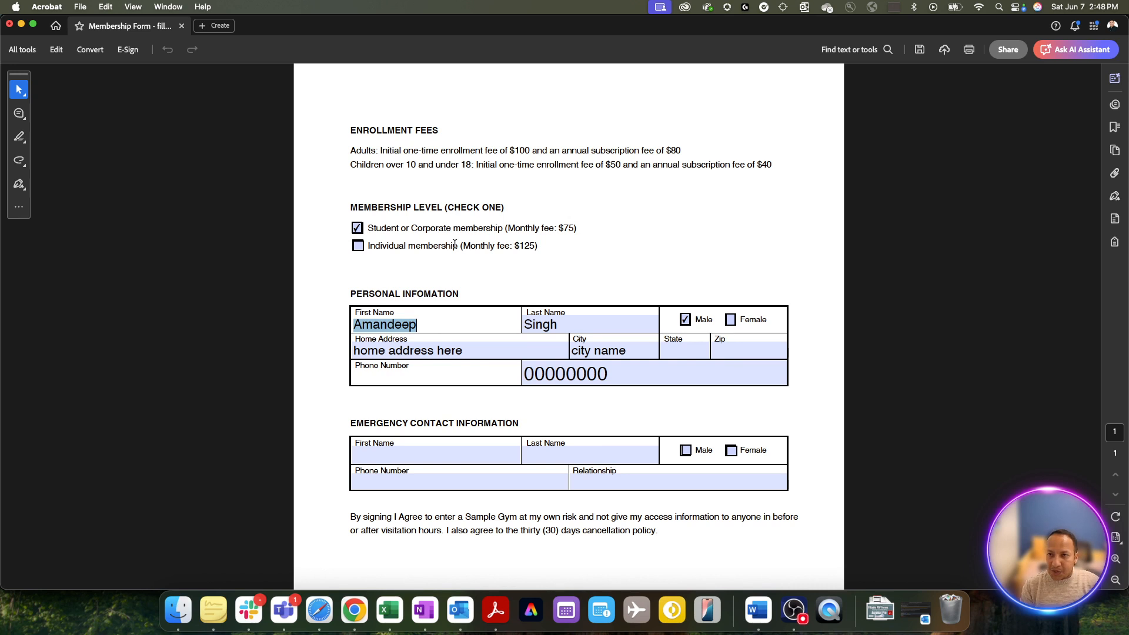
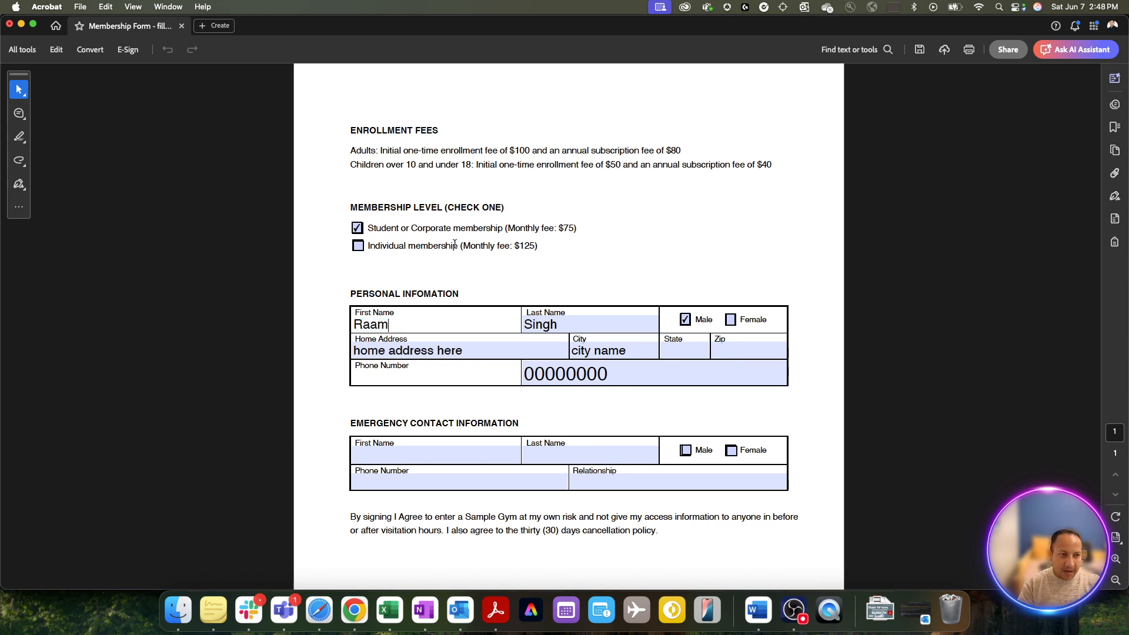
{"action": "key", "text": "Tab"}
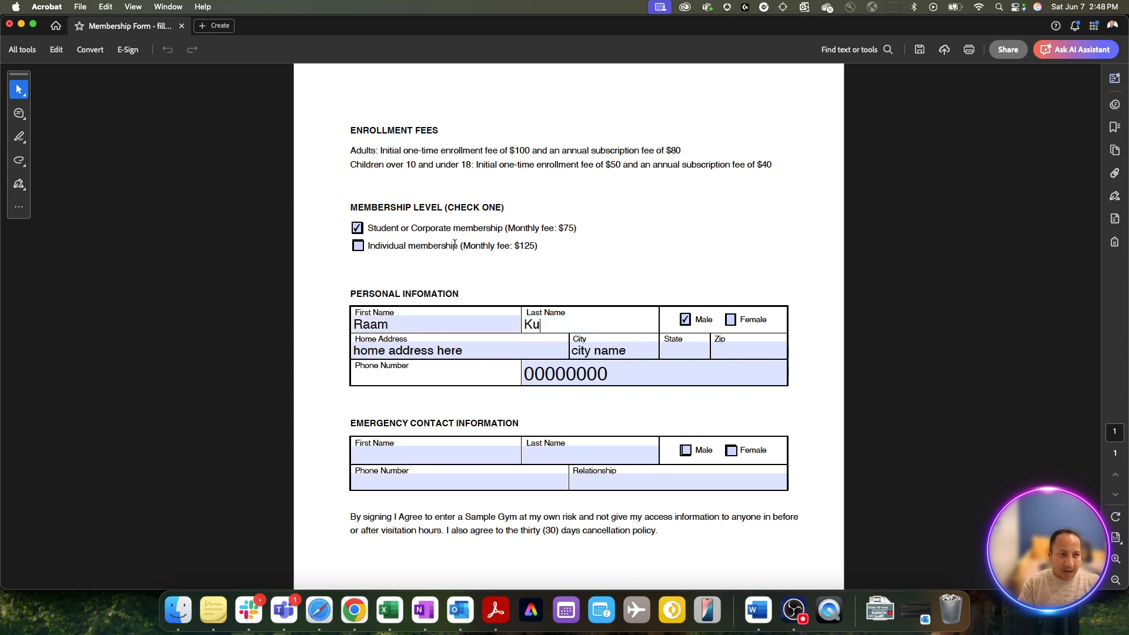
- Set Home Address to 'home address 1', City to 'city 1', a new phone number, and date 8 June 2025
{"action": "triple_click", "coordinate": [462, 351]}
{"action": "type", "text": "h"}
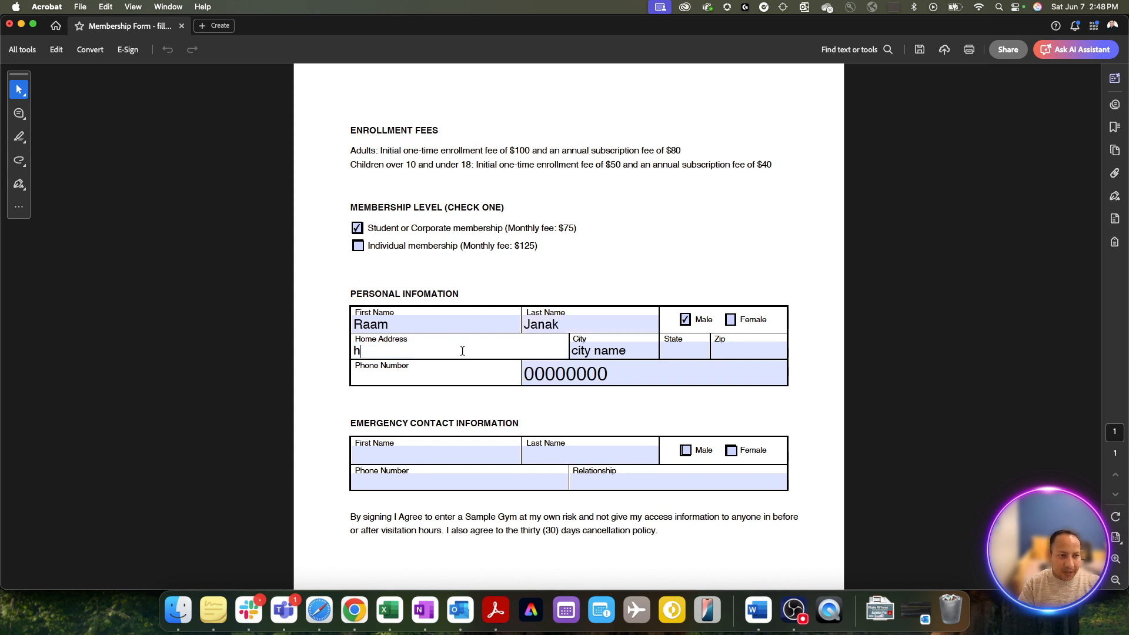
{"action": "type", "text": "ome address 1"}
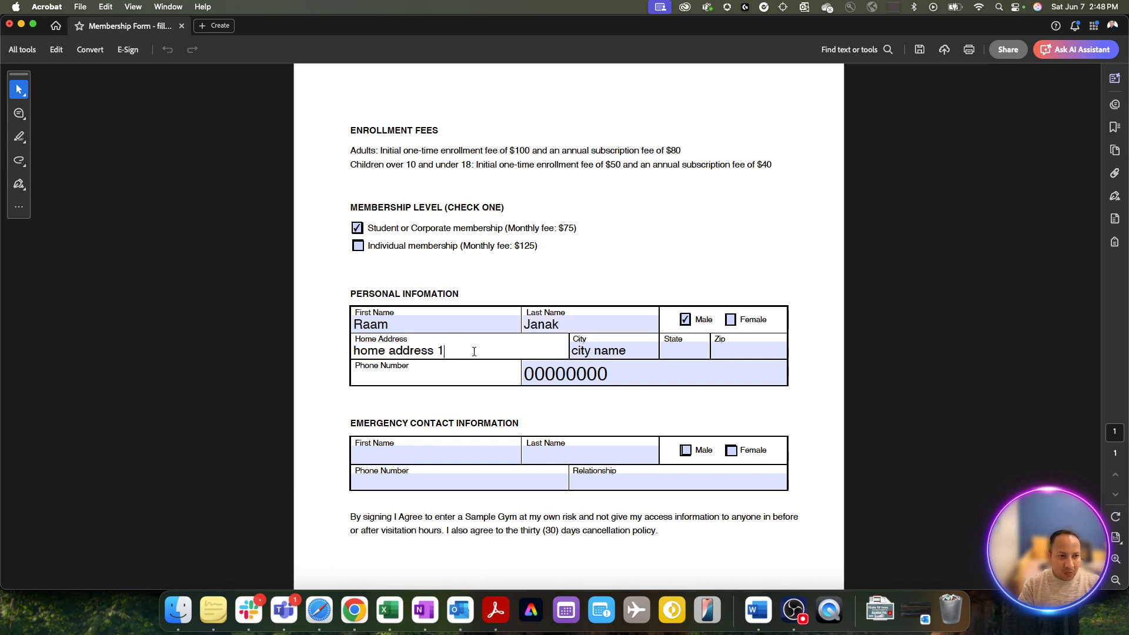
{"action": "left_click", "coordinate": [605, 350]}
{"action": "double_click", "coordinate": [608, 350]}
{"action": "type", "text": "1"}
{"action": "left_click", "coordinate": [590, 374]}
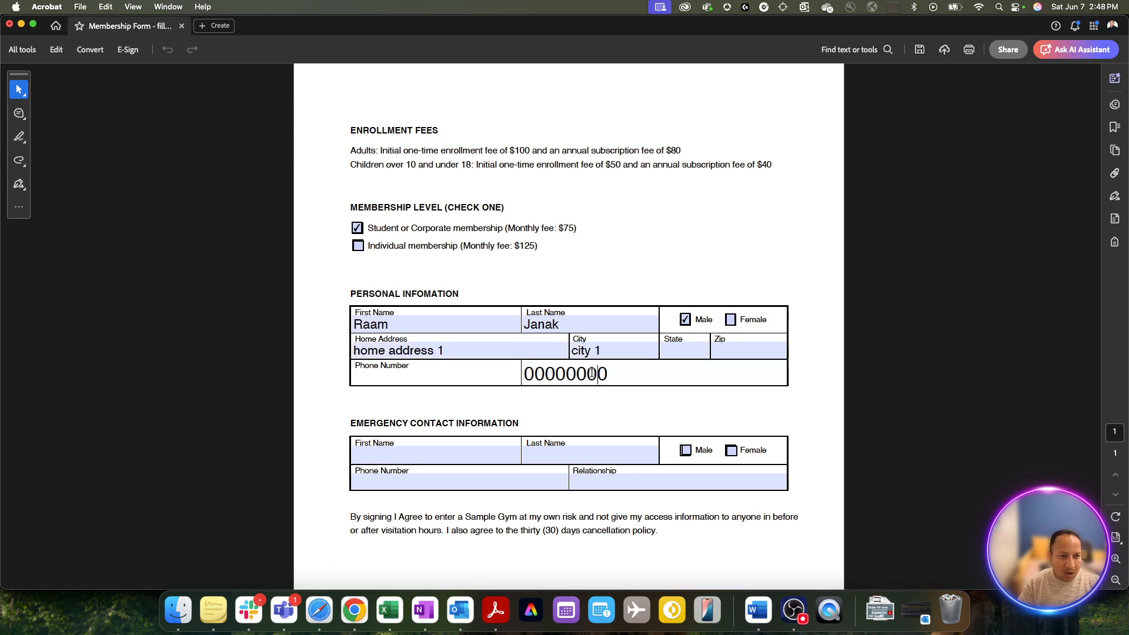
{"action": "double_click", "coordinate": [590, 374]}
{"action": "type", "text": "111111"}
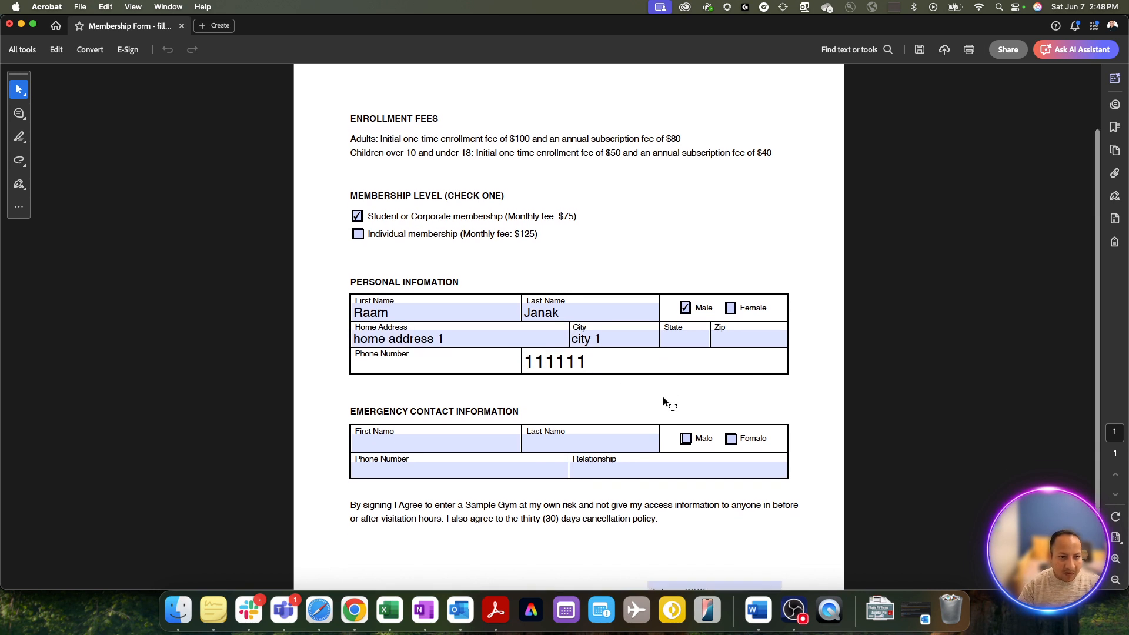
{"action": "scroll", "coordinate": [662, 396], "scroll_direction": "down", "scroll_amount": 3}
{"action": "left_click", "coordinate": [651, 494]}
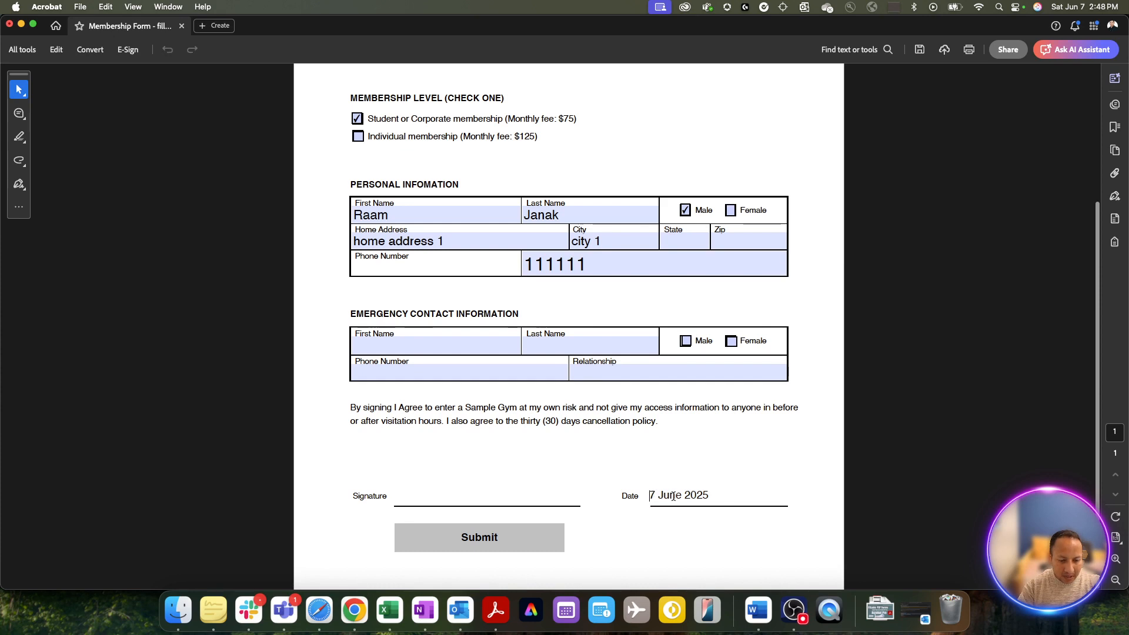
{"action": "key", "text": "BackSpace"}
{"action": "type", "text": "8"}
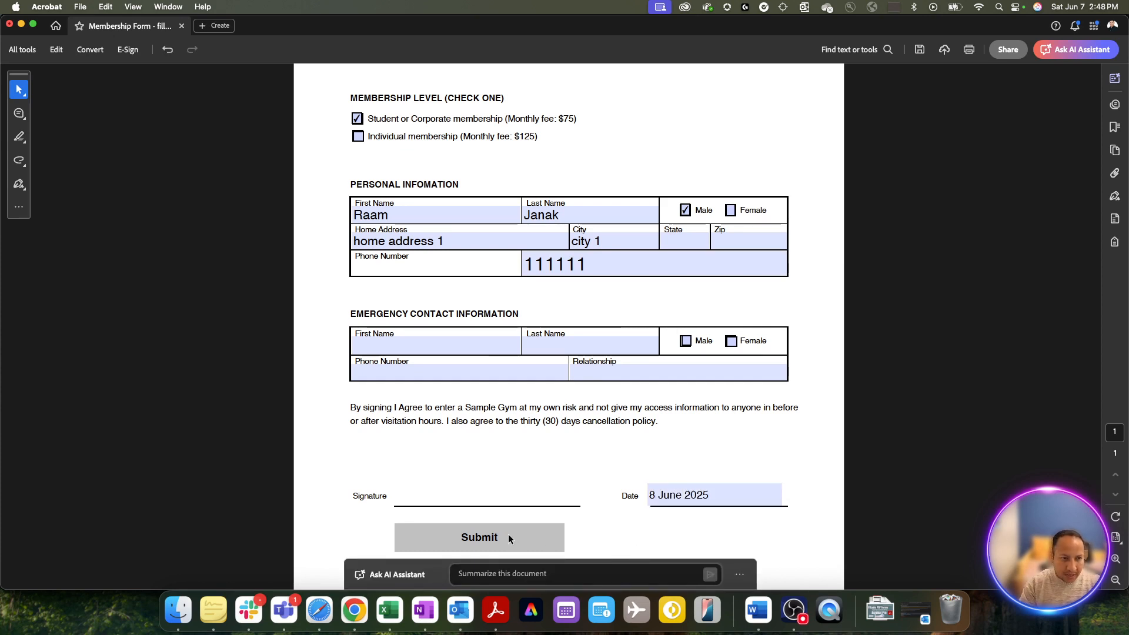
- Submit the refilled form via Gmail webmail and send the Form Returned email
{"action": "left_click", "coordinate": [508, 534]}
{"action": "left_click", "coordinate": [625, 382]}
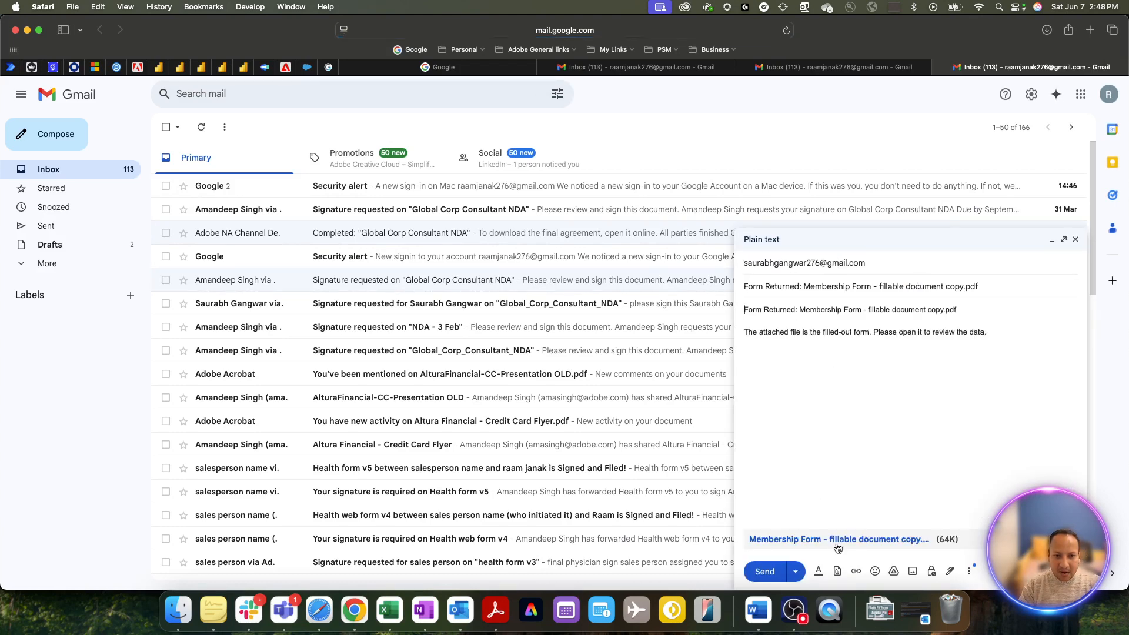
{"action": "left_click", "coordinate": [765, 572]}
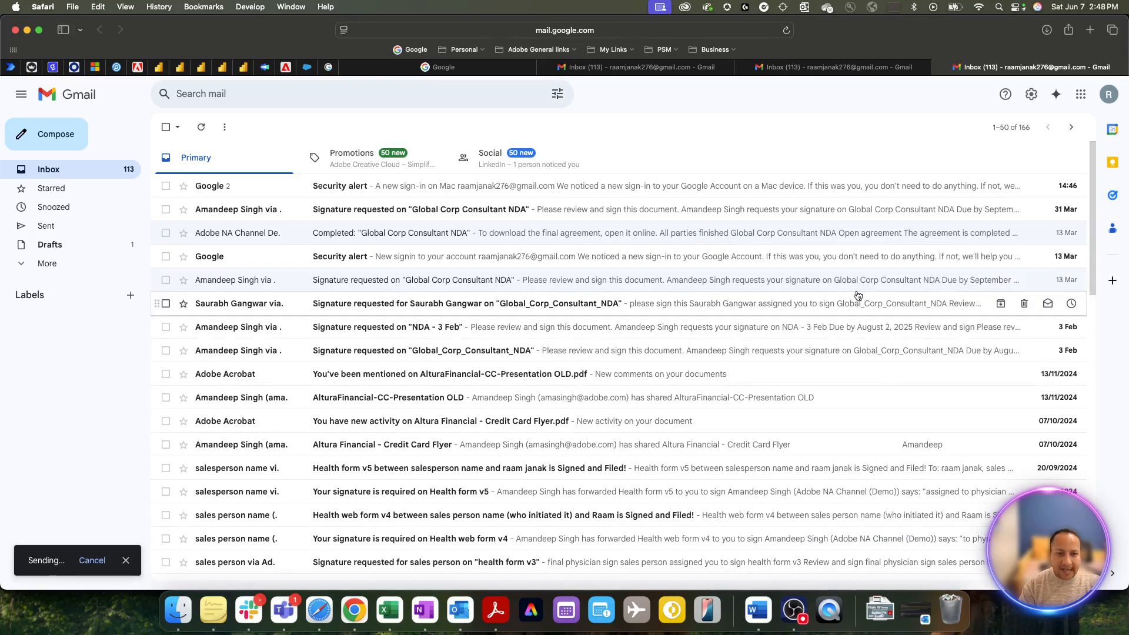
{"action": "key", "text": "super+Tab"}
{"action": "scroll", "coordinate": [721, 271], "scroll_direction": "up", "scroll_amount": 3}
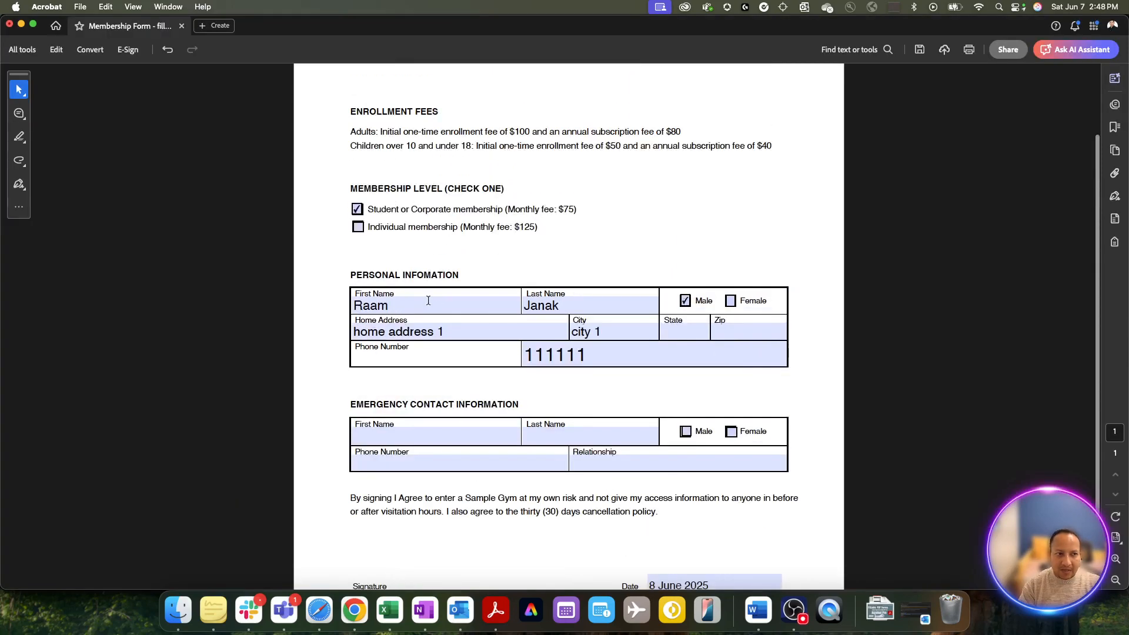
- Overwrite the First Name and Last Name fields with another member's name
{"action": "left_click_drag", "start_coordinate": [428, 304], "coordinate": [357, 305]}
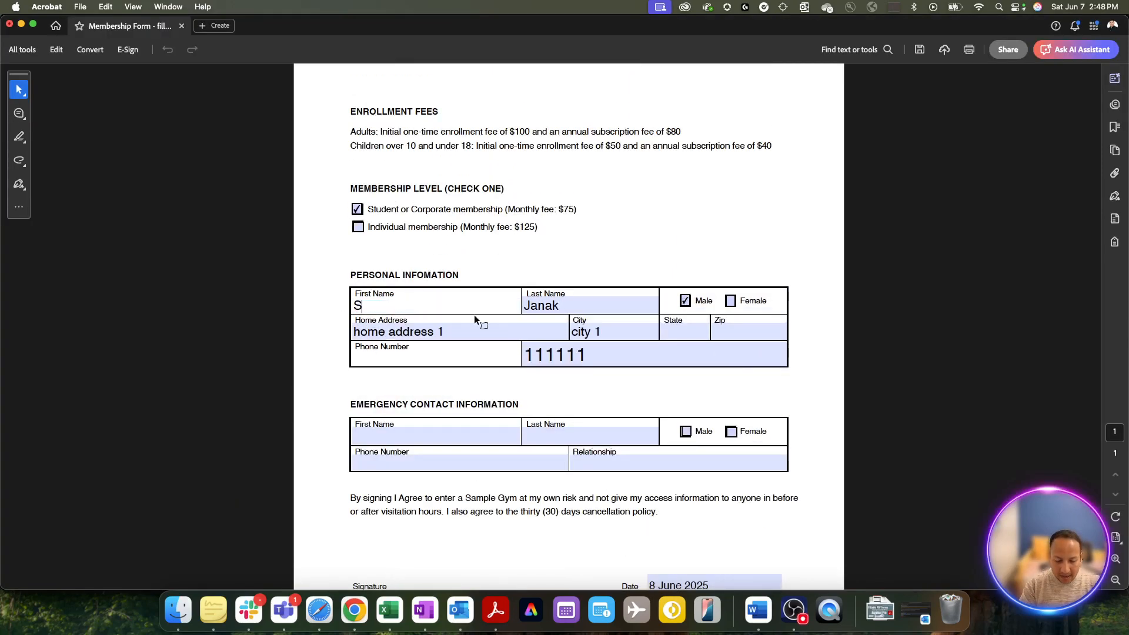
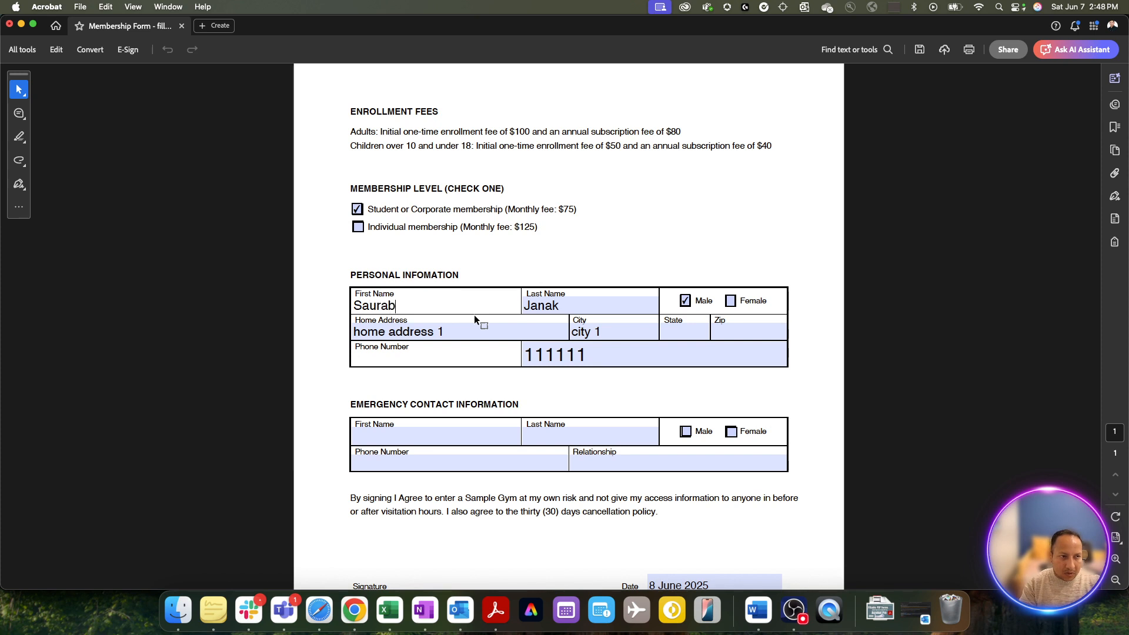
{"action": "key", "text": "Tab"}
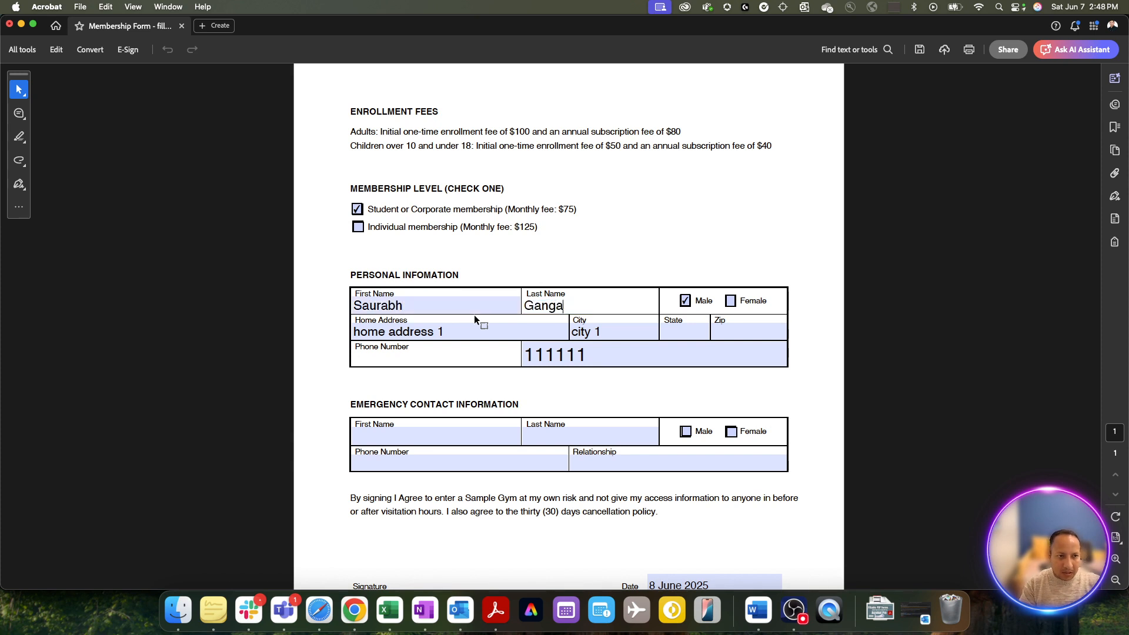
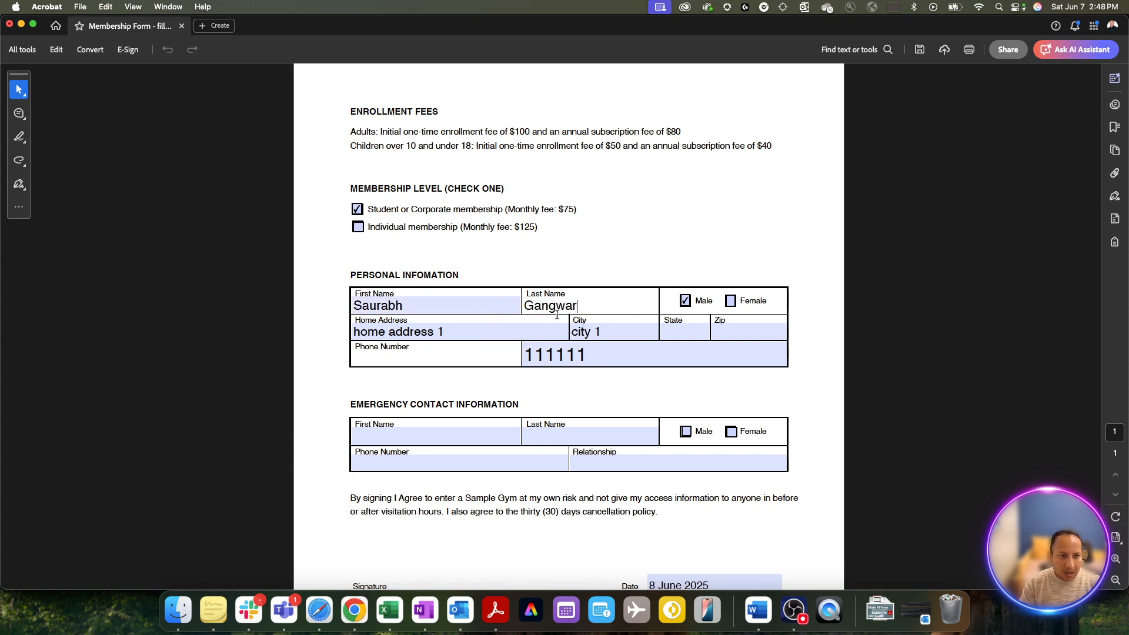
- Change Home Address to 'home address 2', City to 'city 3', and enter a new phone number
{"action": "left_click", "coordinate": [442, 330]}
{"action": "key", "text": "BackSpace"}
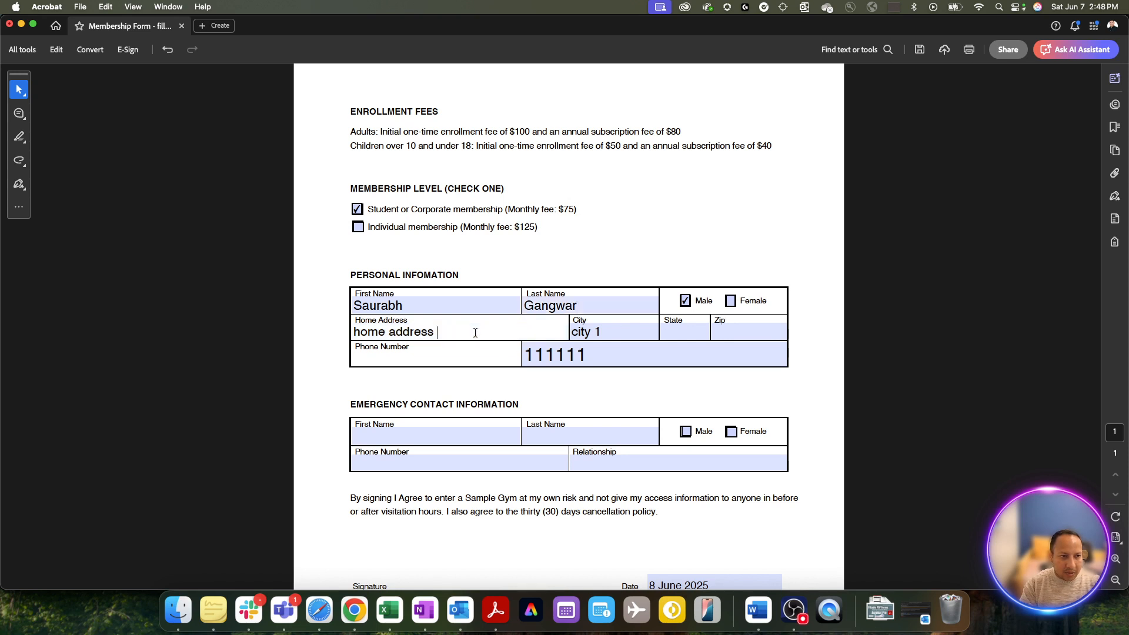
{"action": "type", "text": "2"}
{"action": "left_click", "coordinate": [608, 333]}
{"action": "key", "text": "BackSpace"}
{"action": "type", "text": "3"}
{"action": "left_click", "coordinate": [587, 347]}
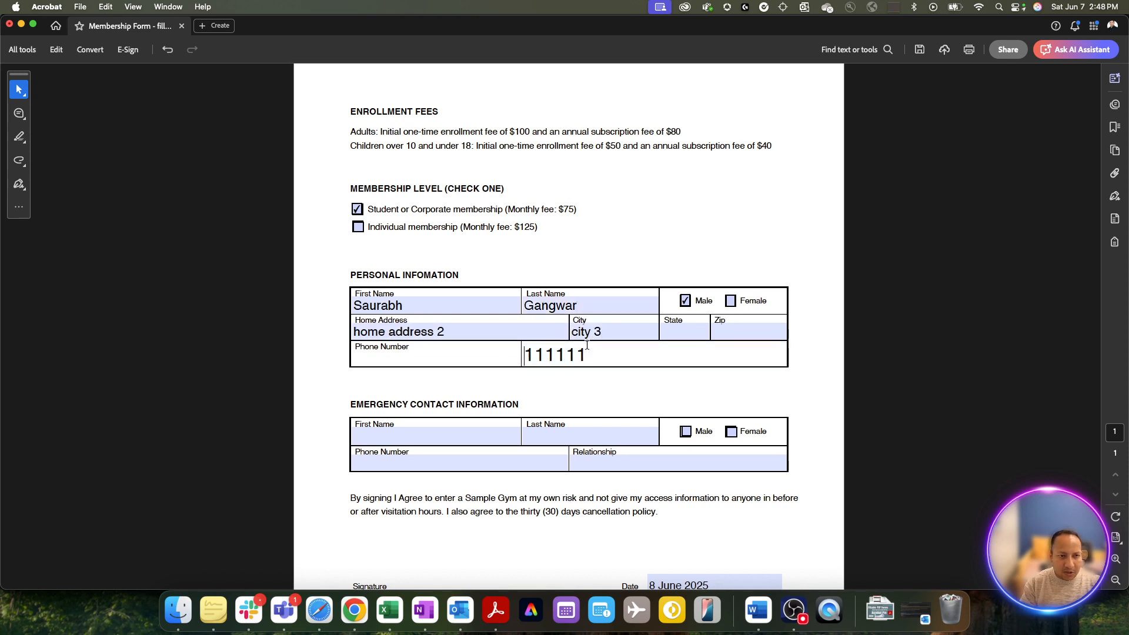
{"action": "key", "text": "super+a"}
{"action": "type", "text": "33333"}
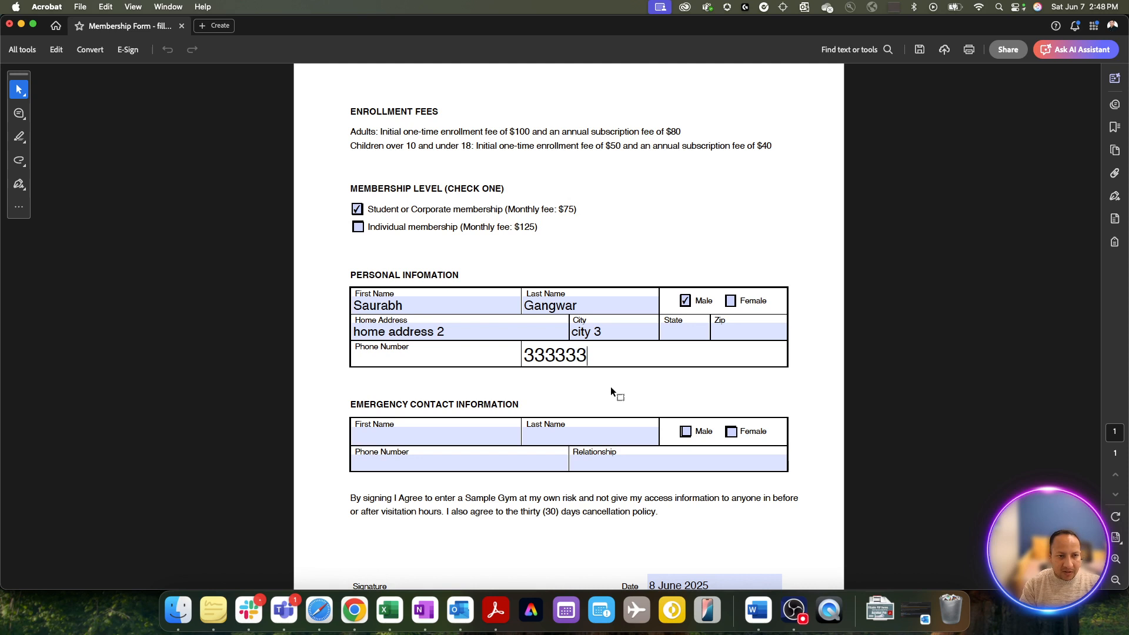
{"action": "left_click", "coordinate": [620, 387]}
- Change the Date field to 6 May 2025
{"action": "scroll", "coordinate": [619, 387], "scroll_direction": "down", "scroll_amount": 3}
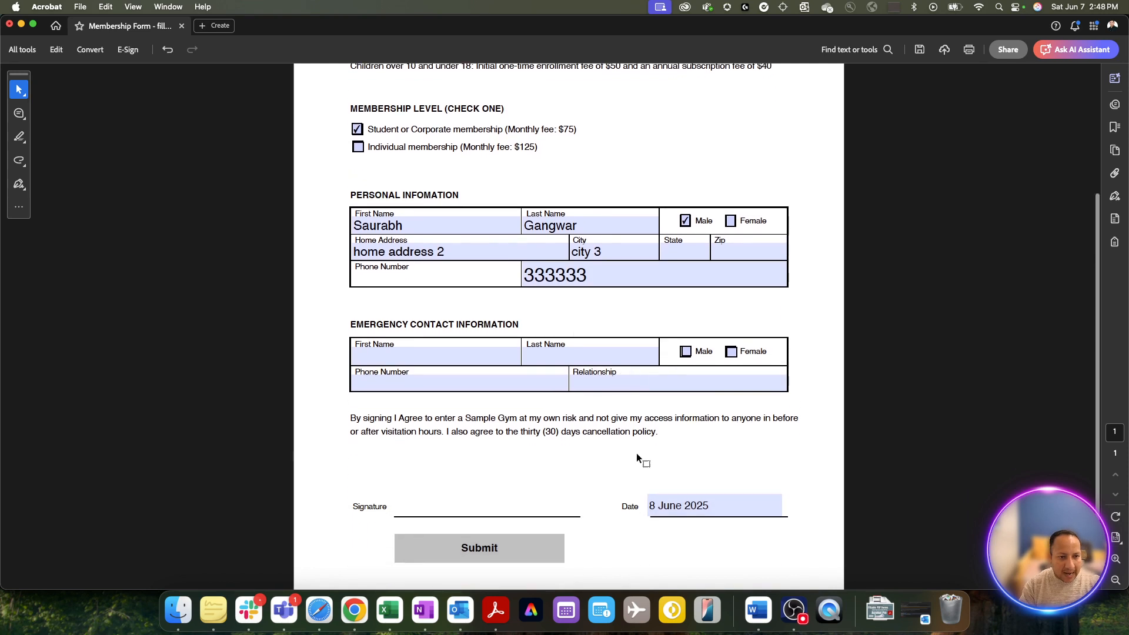
{"action": "left_click", "coordinate": [654, 500]}
{"action": "key", "text": "BackSpace"}
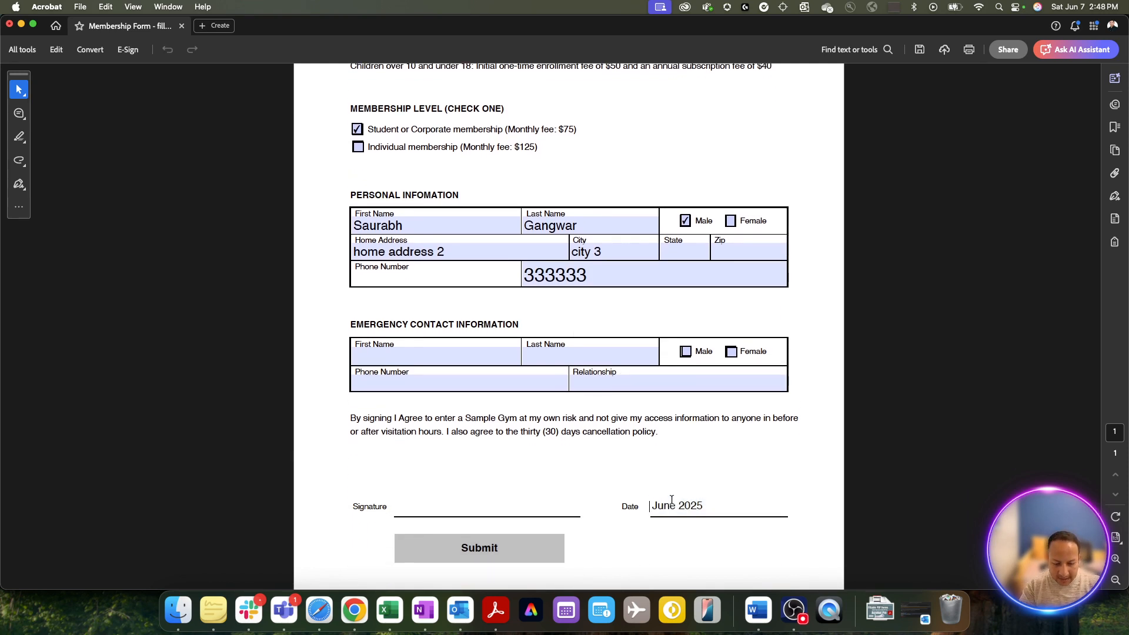
{"action": "type", "text": "6"}
{"action": "double_click", "coordinate": [670, 502]}
{"action": "type", "text": "Mauy"}
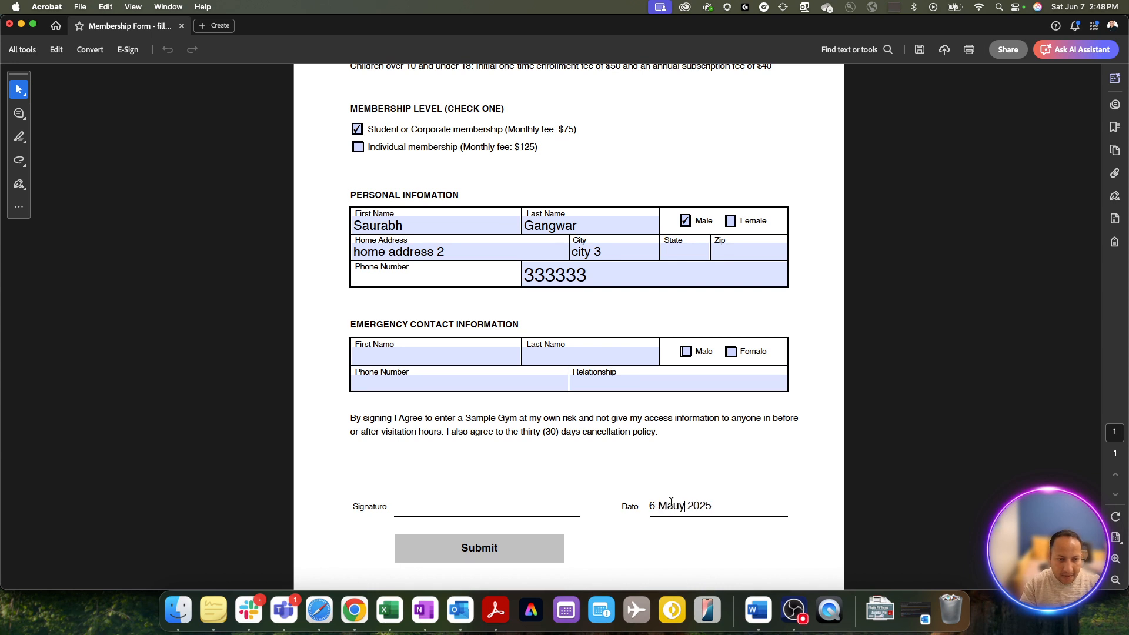
{"action": "key", "text": "BackSpace"}
{"action": "key", "text": "BackSpace"}
{"action": "type", "text": "y"}
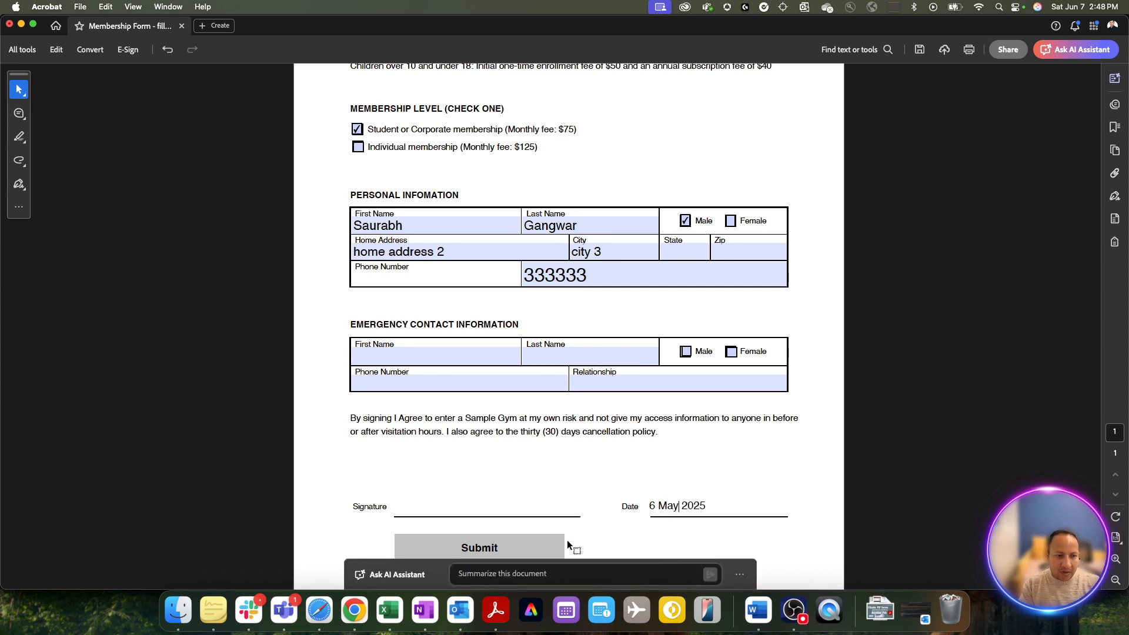
- Submit the form through Gmail webmail and send the Form Returned email
{"action": "left_click", "coordinate": [527, 543]}
{"action": "left_click", "coordinate": [629, 386]}
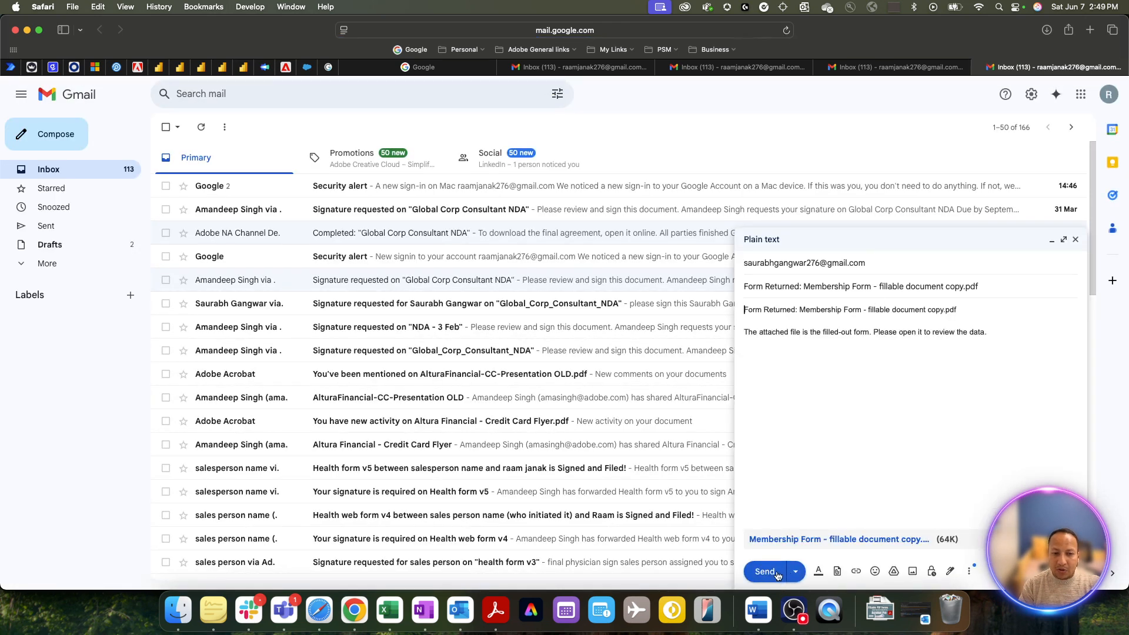
{"action": "left_click", "coordinate": [764, 571]}
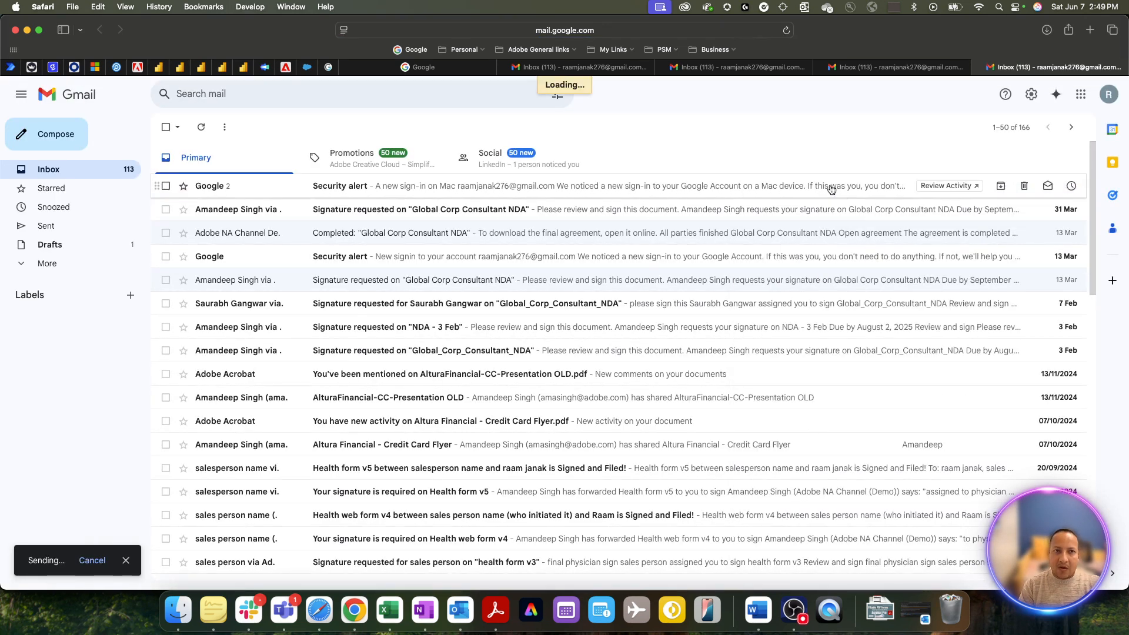
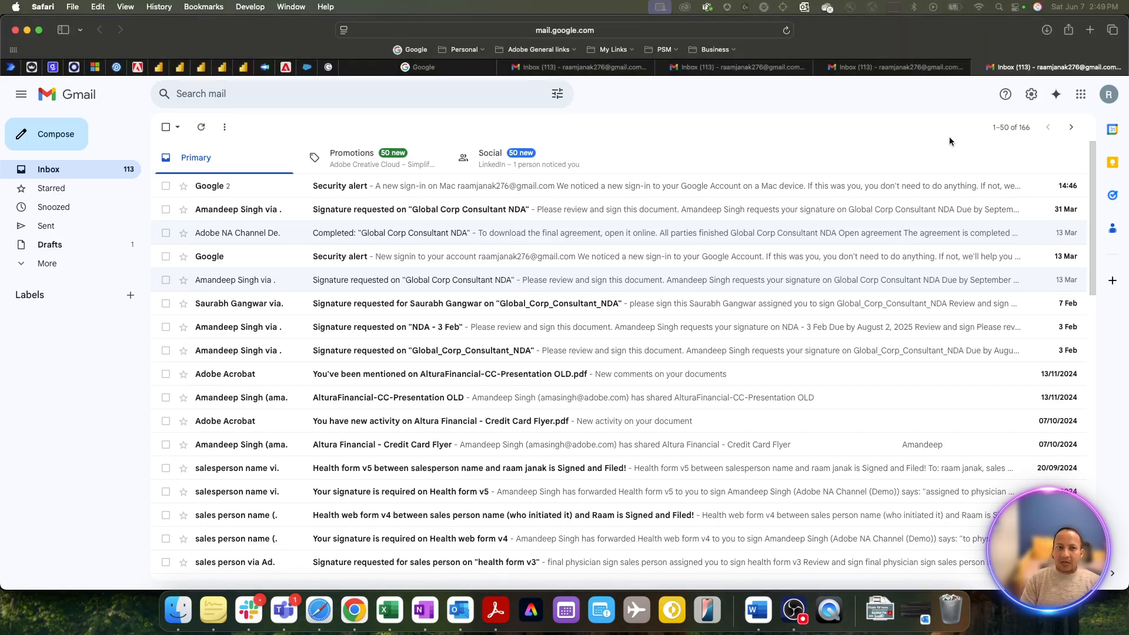
- Close the old Gmail tabs and window, then switch to the private Safari Gmail inbox with the returned forms
{"action": "key", "text": "super+w"}
{"action": "key", "text": "super+w"}
{"action": "key", "text": "super+w"}
{"action": "key", "text": "super+w"}
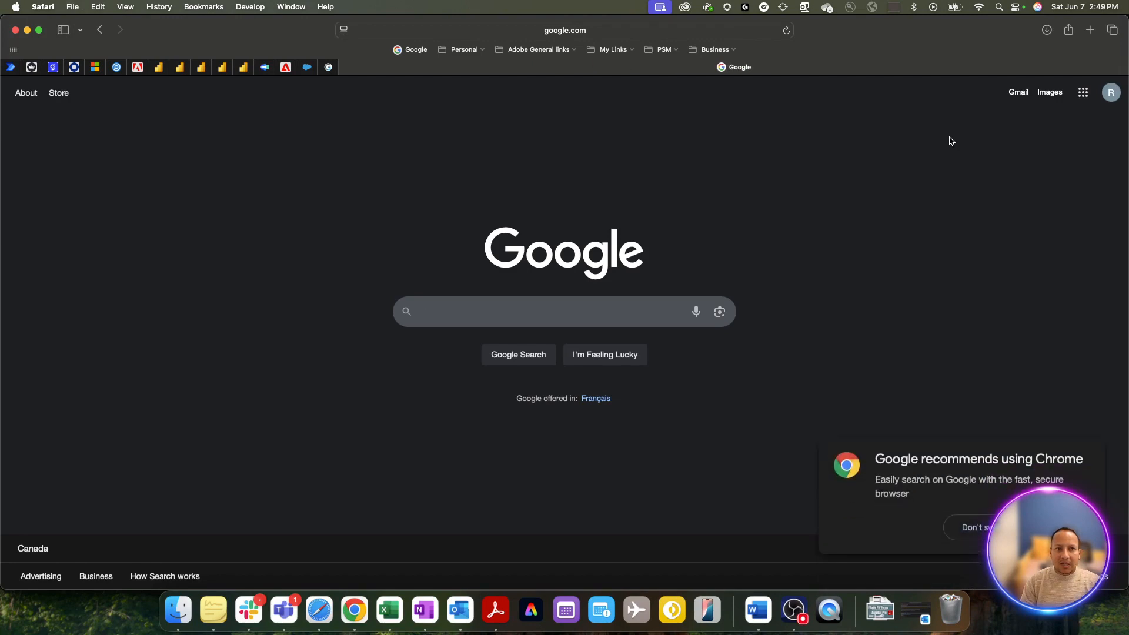
{"action": "key", "text": "super+w"}
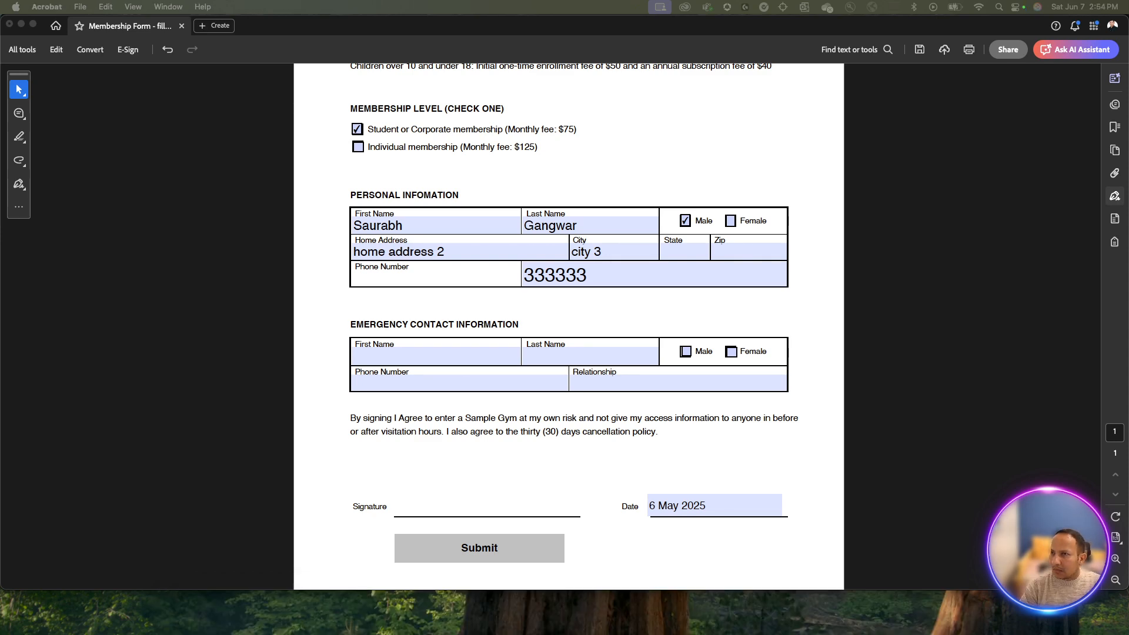
{"action": "key", "text": "super+Tab"}
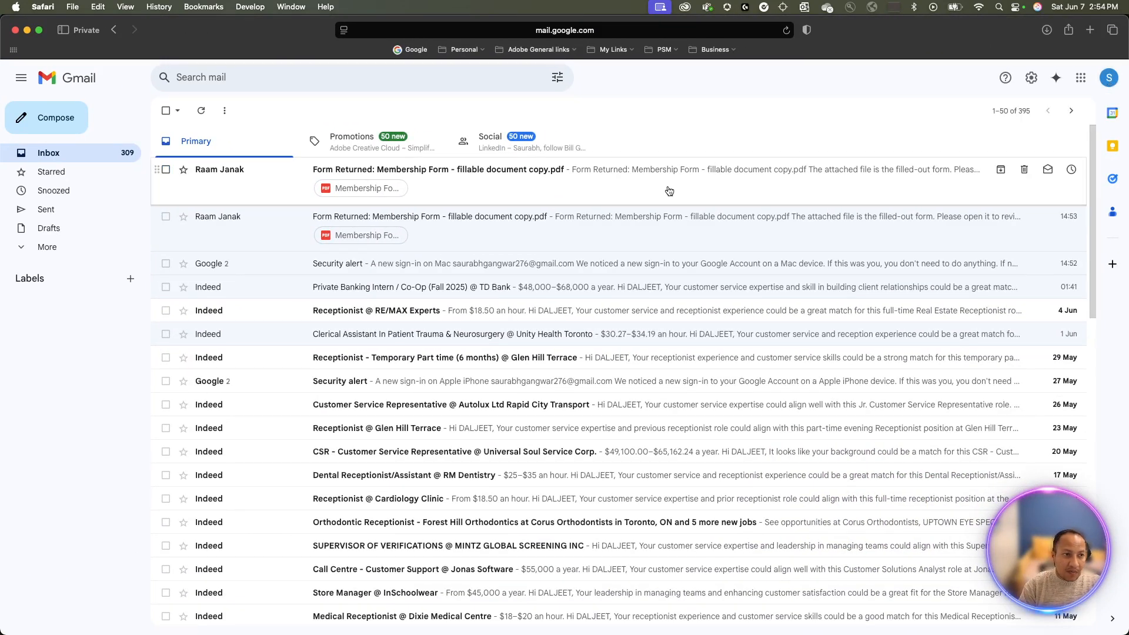
- Open a Form Returned email, preview its membership form PDF and download it
{"action": "left_click", "coordinate": [594, 232]}
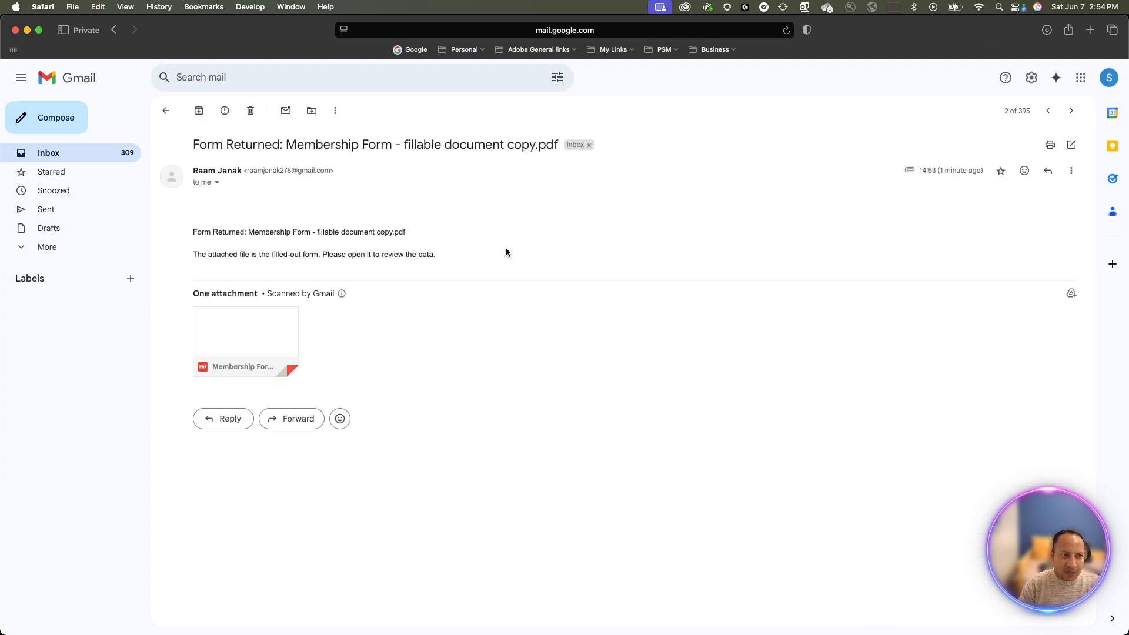
{"action": "left_click", "coordinate": [288, 325]}
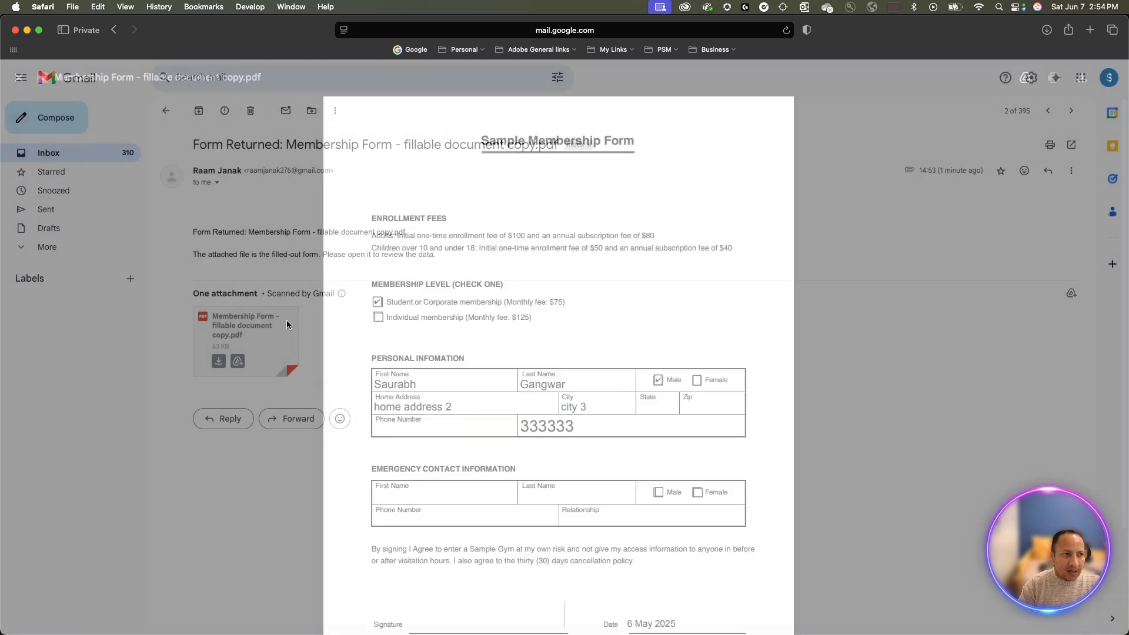
{"action": "scroll", "coordinate": [569, 336], "scroll_direction": "down", "scroll_amount": 3}
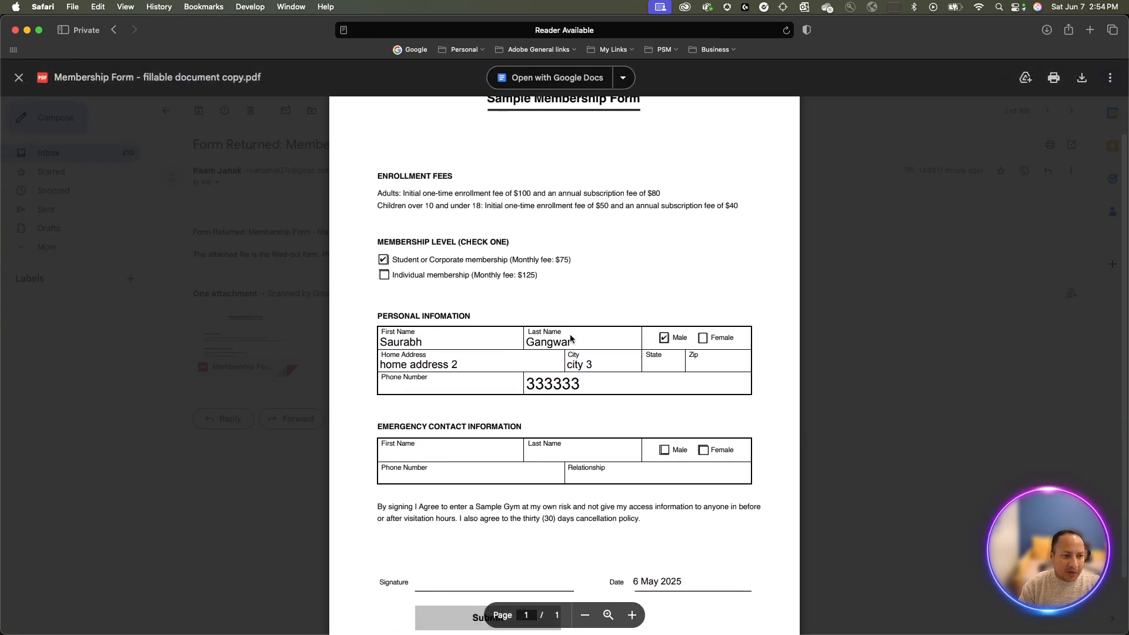
{"action": "scroll", "coordinate": [571, 335], "scroll_direction": "up", "scroll_amount": 3}
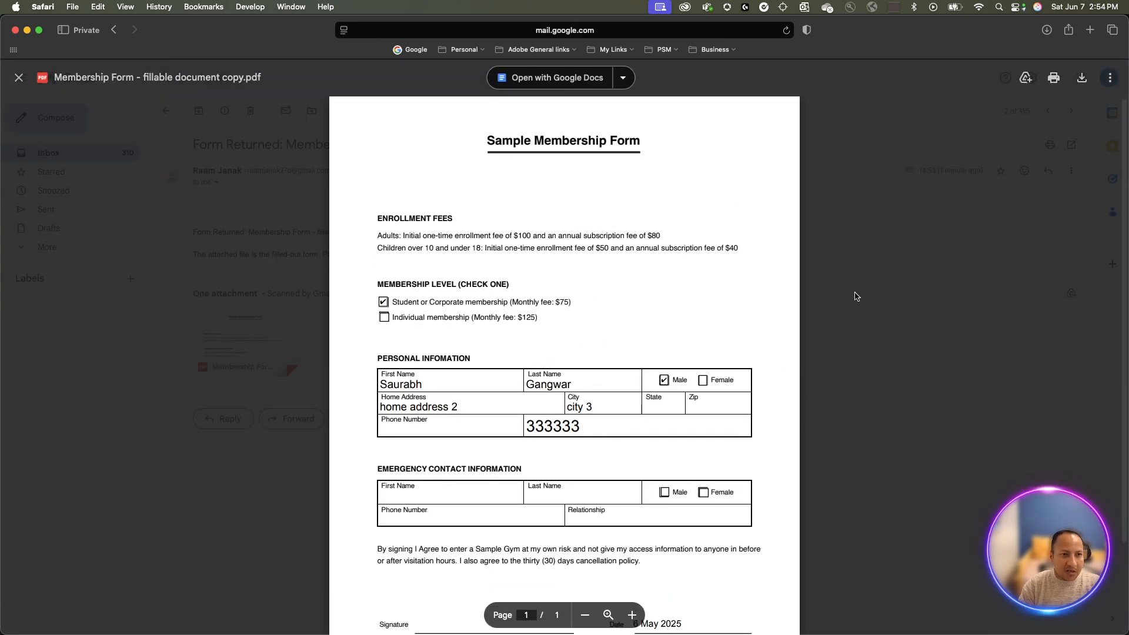
{"action": "left_click", "coordinate": [818, 305]}
{"action": "mouse_move", "coordinate": [257, 359]}
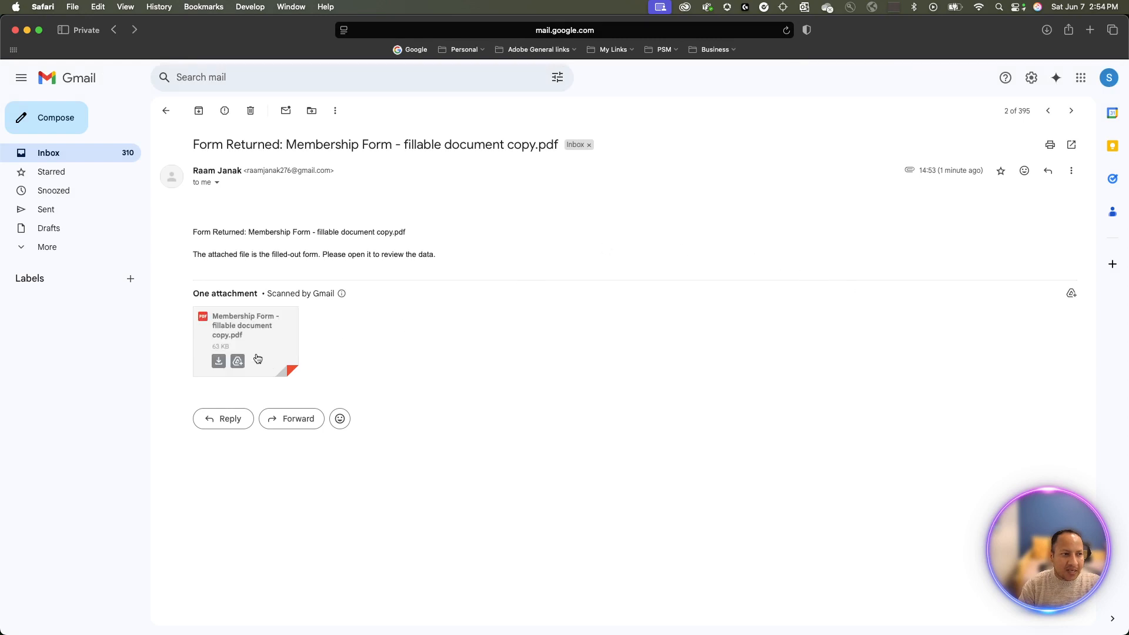
{"action": "left_click", "coordinate": [219, 366]}
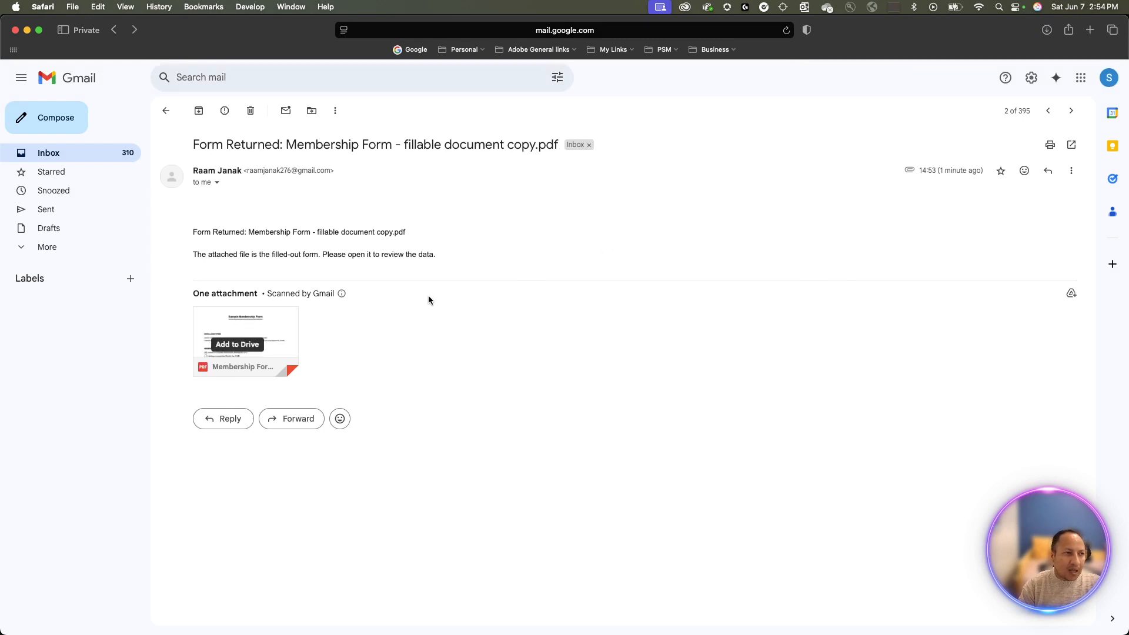
{"action": "left_click", "coordinate": [166, 111]}
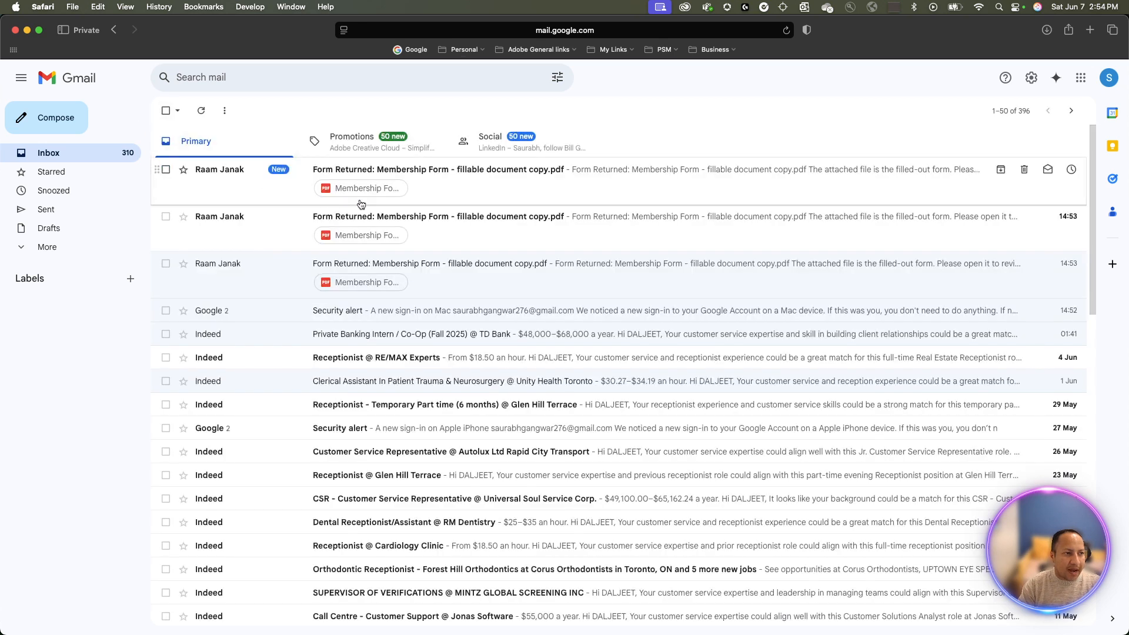
- Download the membership form attached to the newest, unread returned-form email
{"action": "left_click", "coordinate": [439, 225]}
{"action": "mouse_move", "coordinate": [221, 335]}
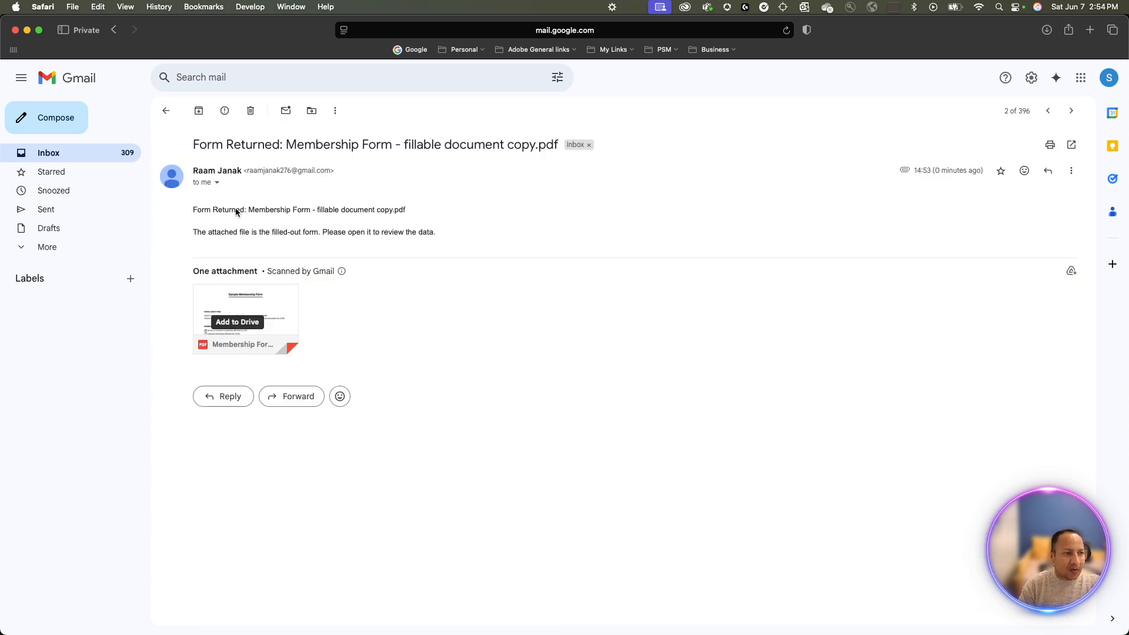
{"action": "left_click", "coordinate": [166, 111]}
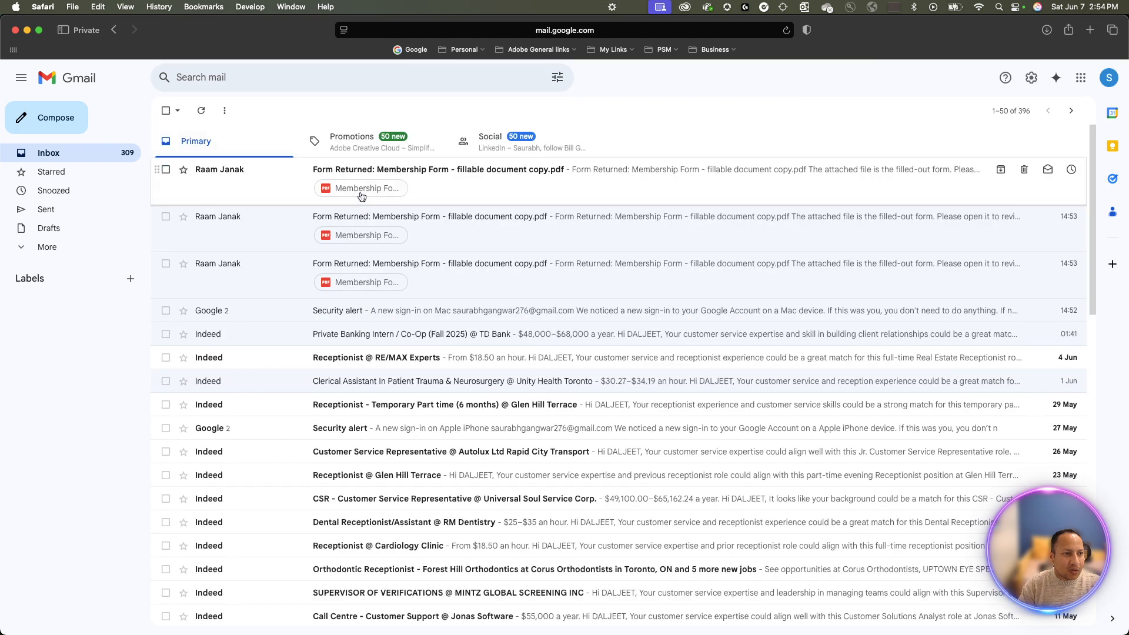
{"action": "left_click", "coordinate": [448, 186]}
{"action": "mouse_move", "coordinate": [218, 351]}
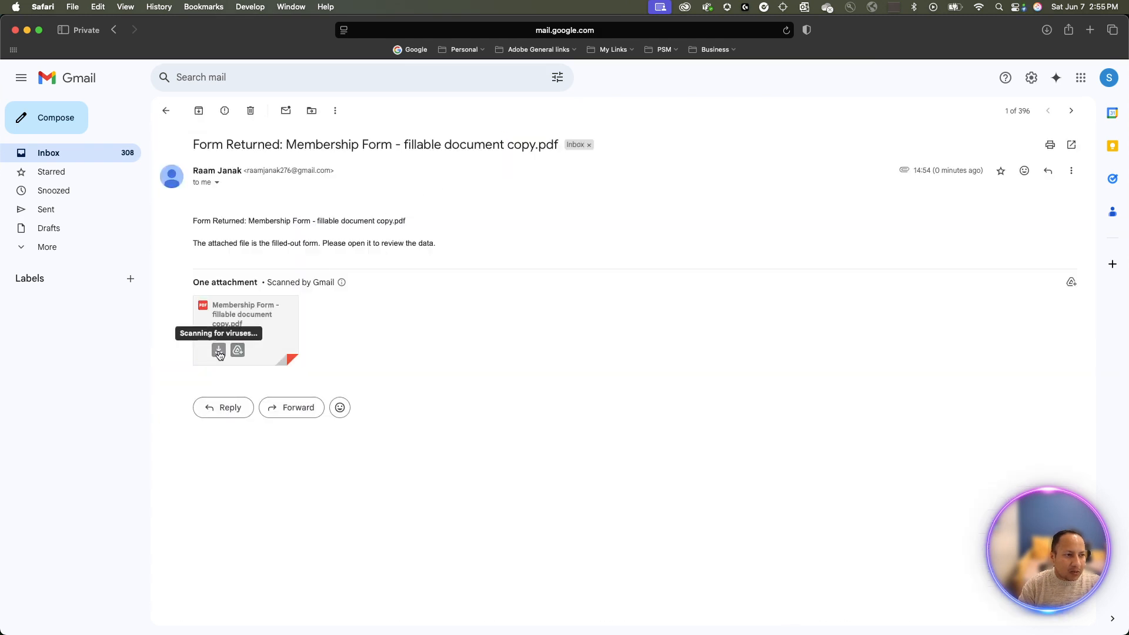
{"action": "left_click", "coordinate": [218, 351]}
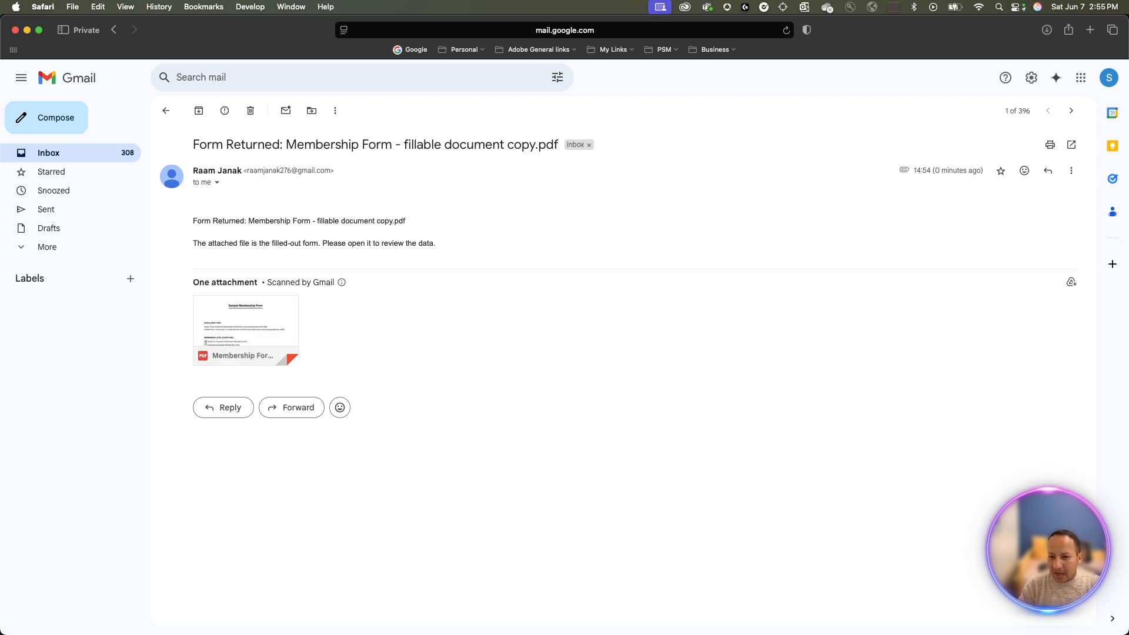
{"action": "key", "text": "super+Tab"}
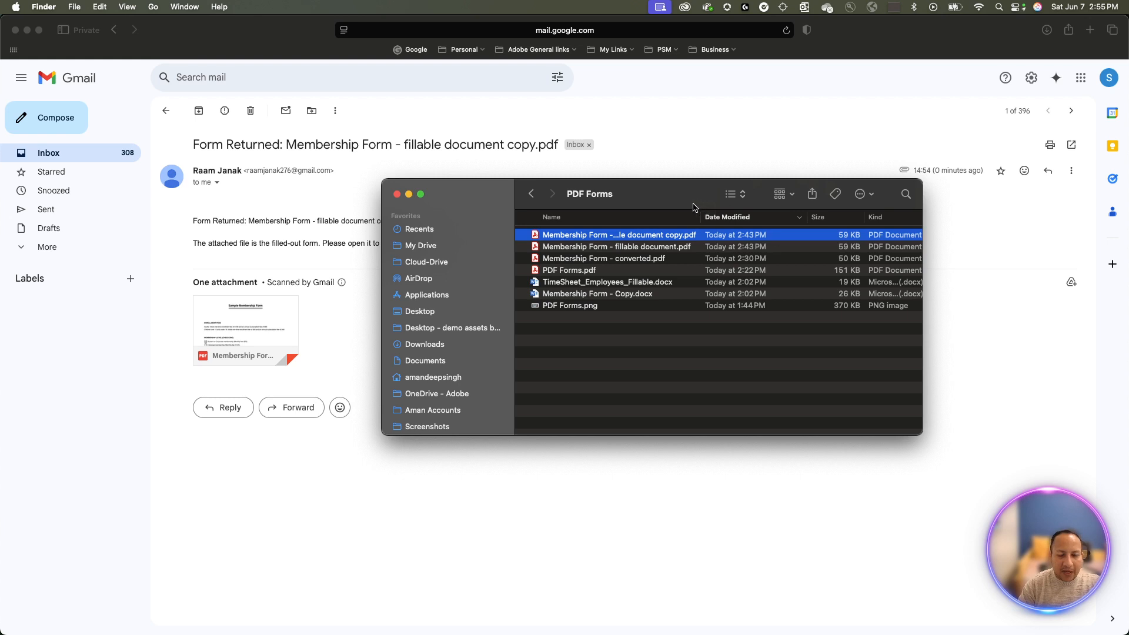
- Create a new folder named 'received forms' inside the PDF Forms folder
{"action": "key", "text": "super+n"}
{"action": "left_click_drag", "start_coordinate": [699, 210], "coordinate": [1127, 211]}
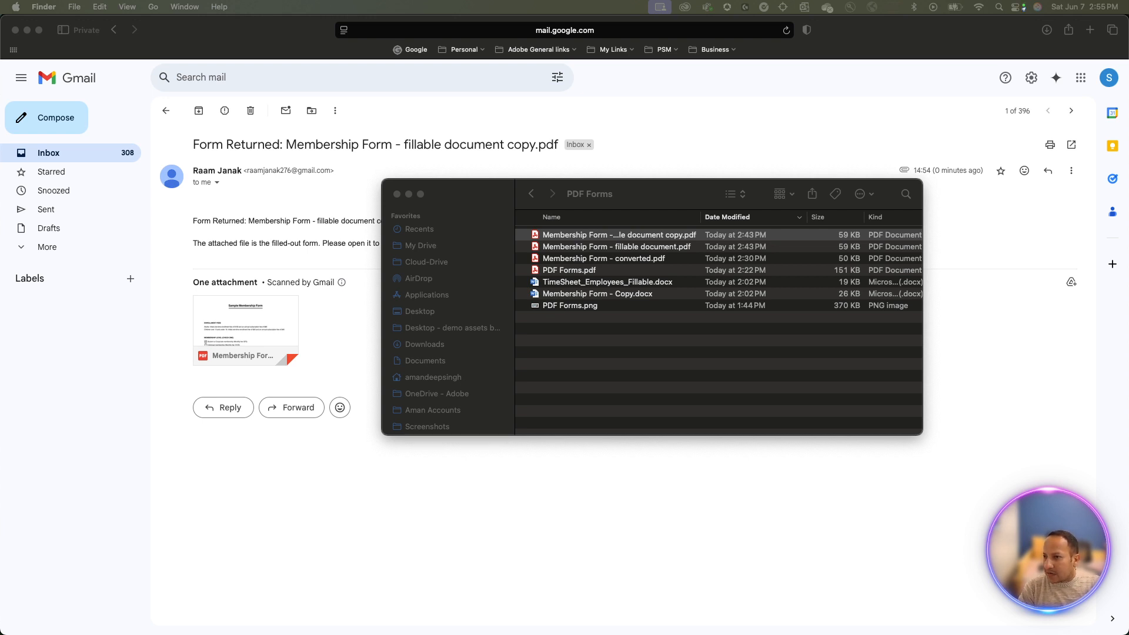
{"action": "key", "text": "super+shift+n"}
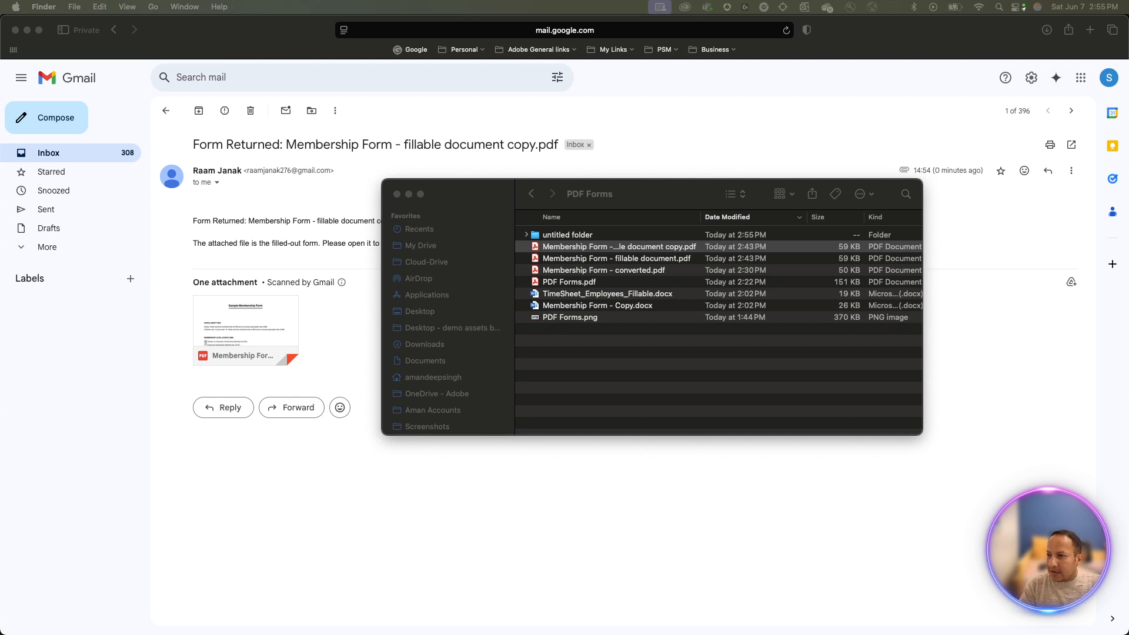
{"action": "type", "text": "received forms"}
{"action": "key", "text": "Return"}
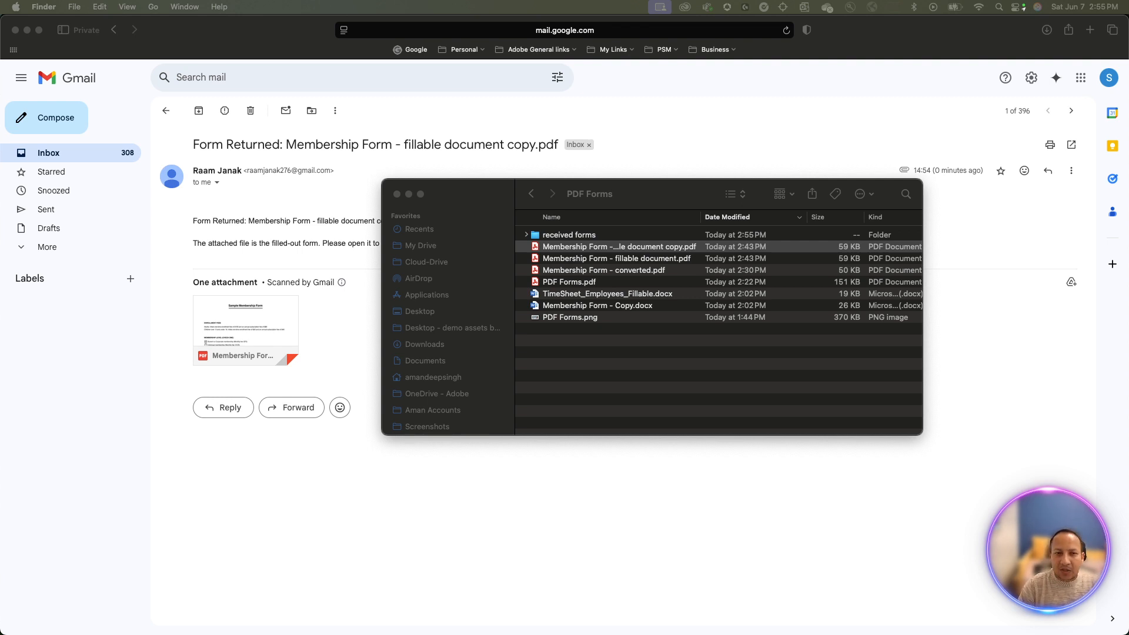
- Open the three membership form PDFs in 'received forms' in Acrobat
{"action": "double_click", "coordinate": [590, 235]}
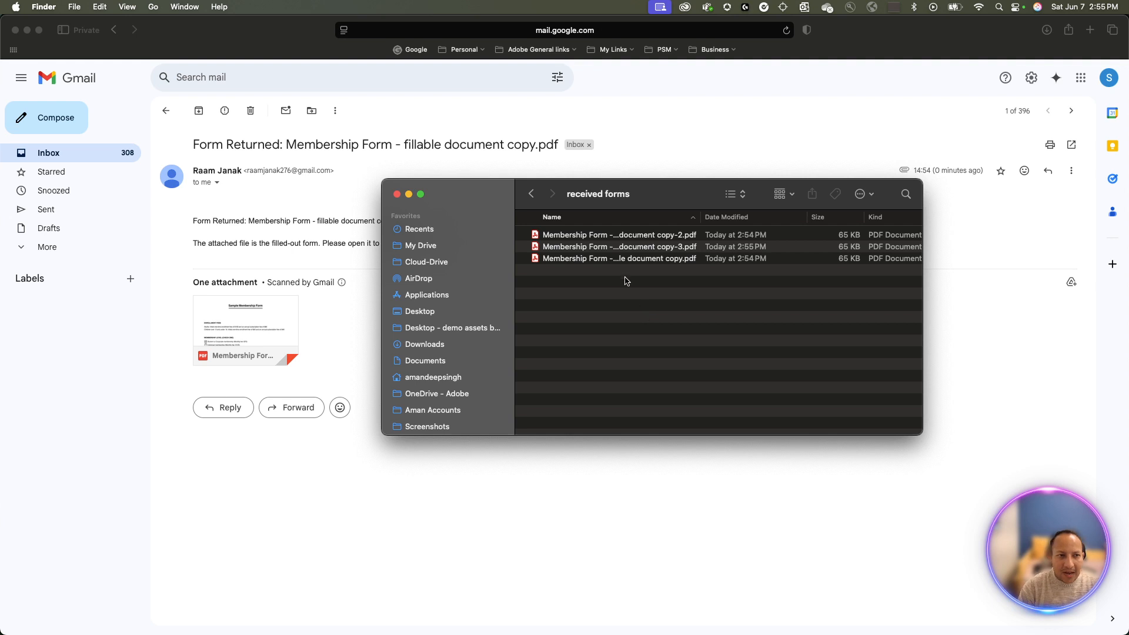
{"action": "left_click_drag", "start_coordinate": [627, 281], "coordinate": [624, 238]}
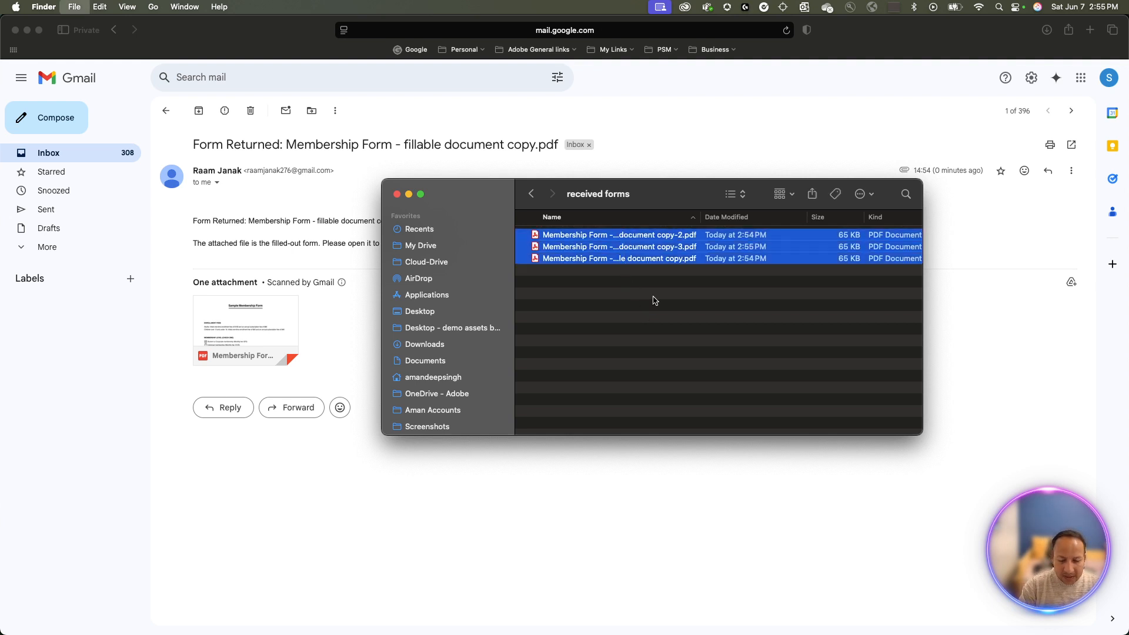
{"action": "key", "text": "super+o"}
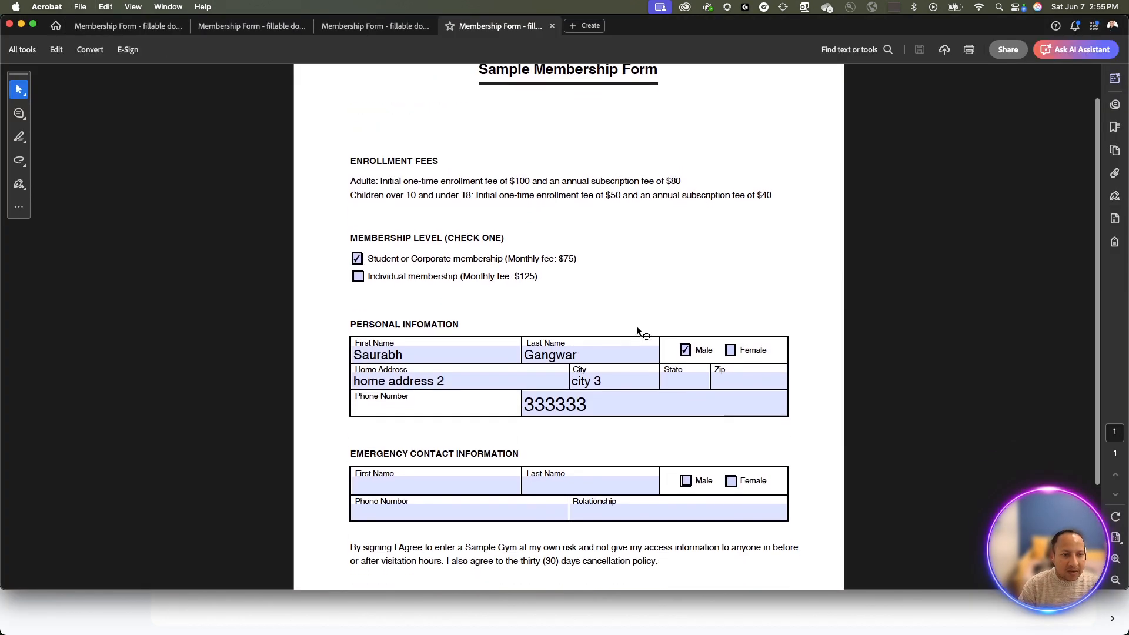
- Check each of the three opened forms, then close them all without saving changes
{"action": "left_click", "coordinate": [405, 27]}
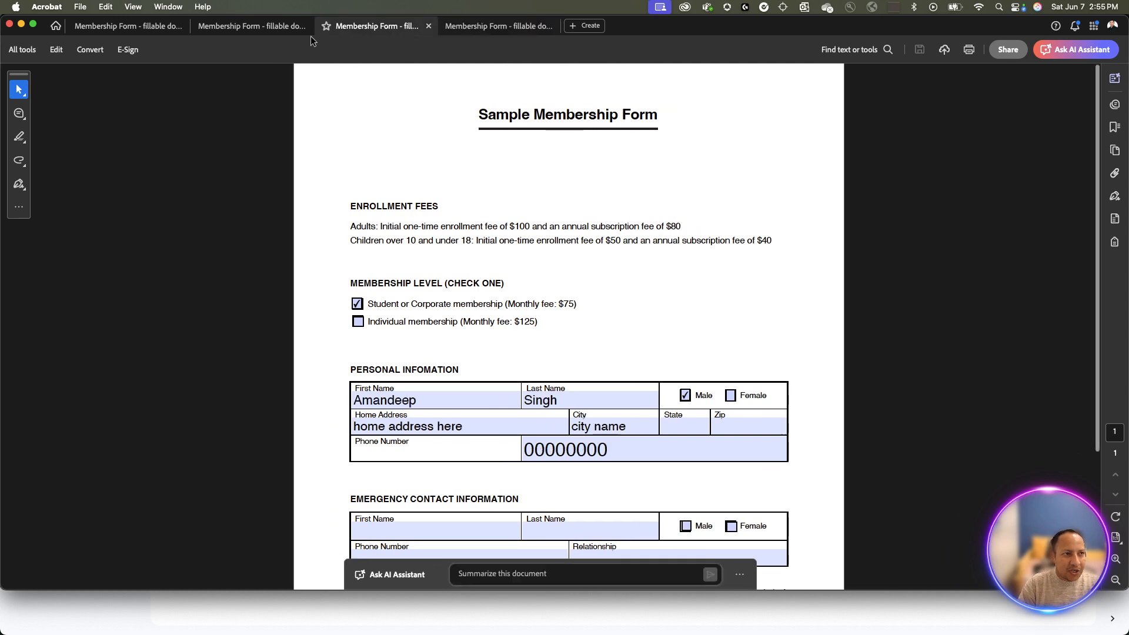
{"action": "left_click", "coordinate": [276, 29]}
{"action": "left_click", "coordinate": [166, 31]}
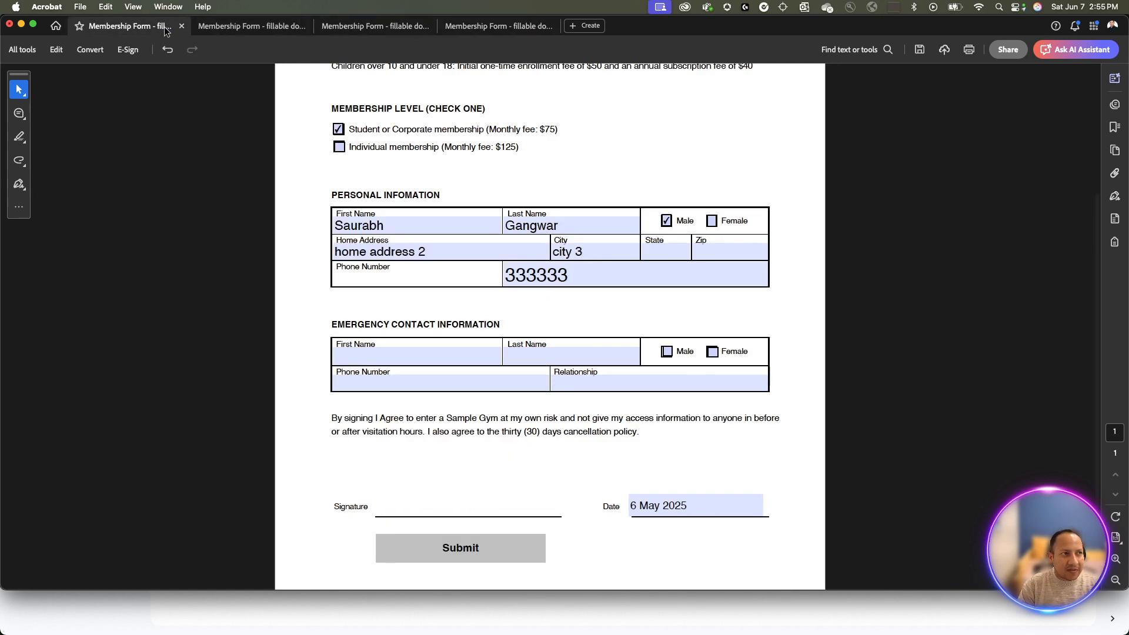
{"action": "scroll", "coordinate": [501, 264], "scroll_direction": "up", "scroll_amount": 3}
{"action": "key", "text": "super+w"}
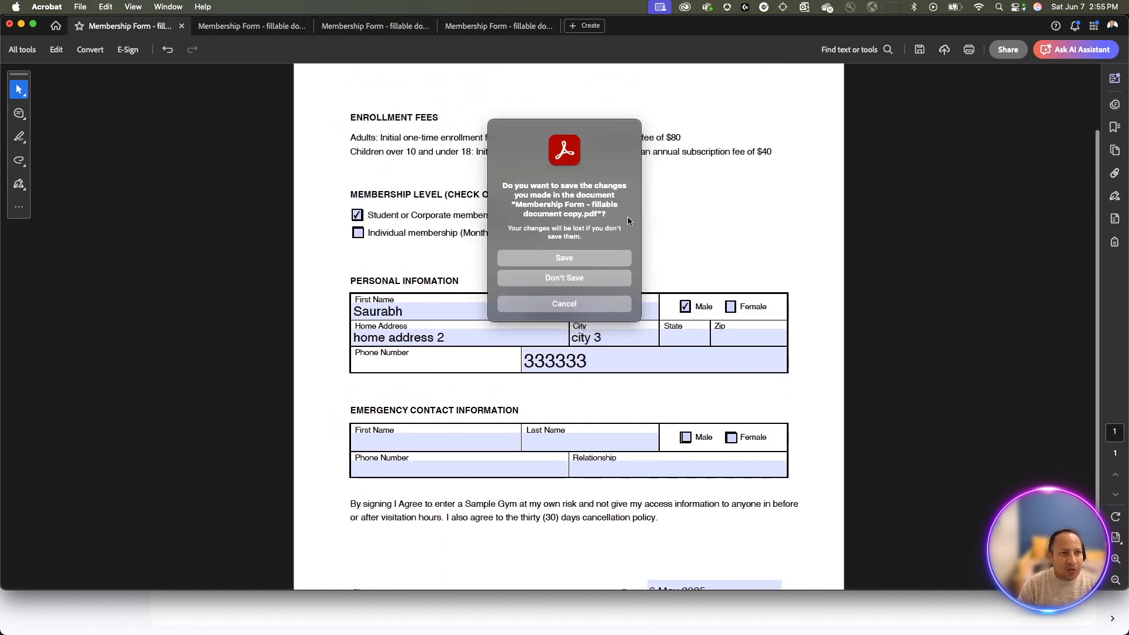
{"action": "left_click", "coordinate": [591, 275]}
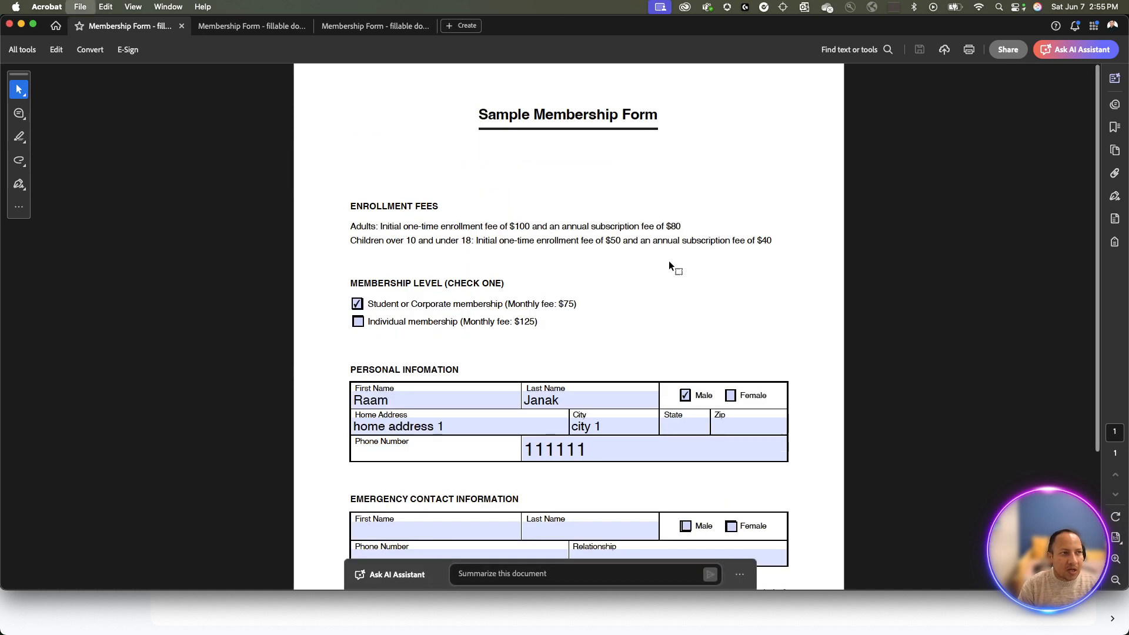
{"action": "key", "text": "super+w"}
{"action": "key", "text": "super+w"}
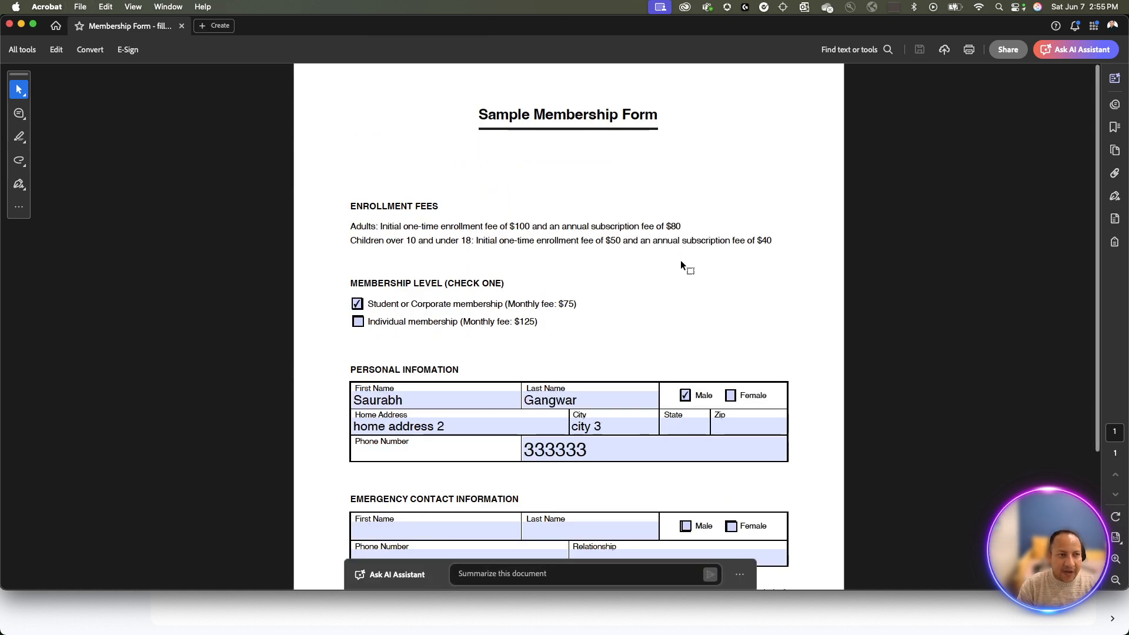
{"action": "key", "text": "super+w"}
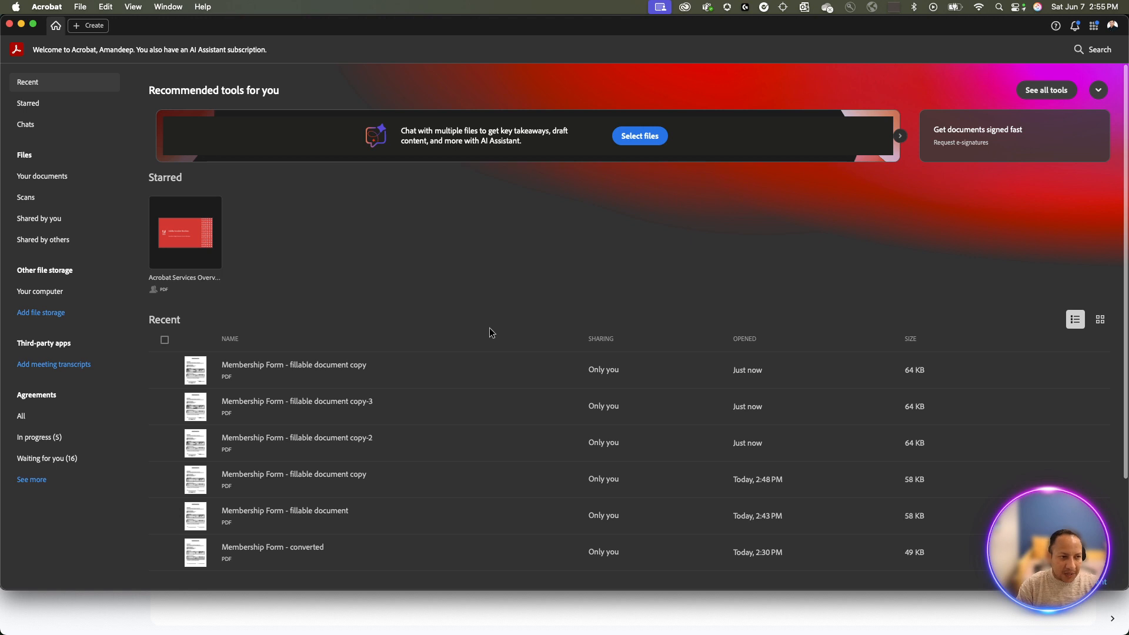
{"action": "key", "text": "super+Tab"}
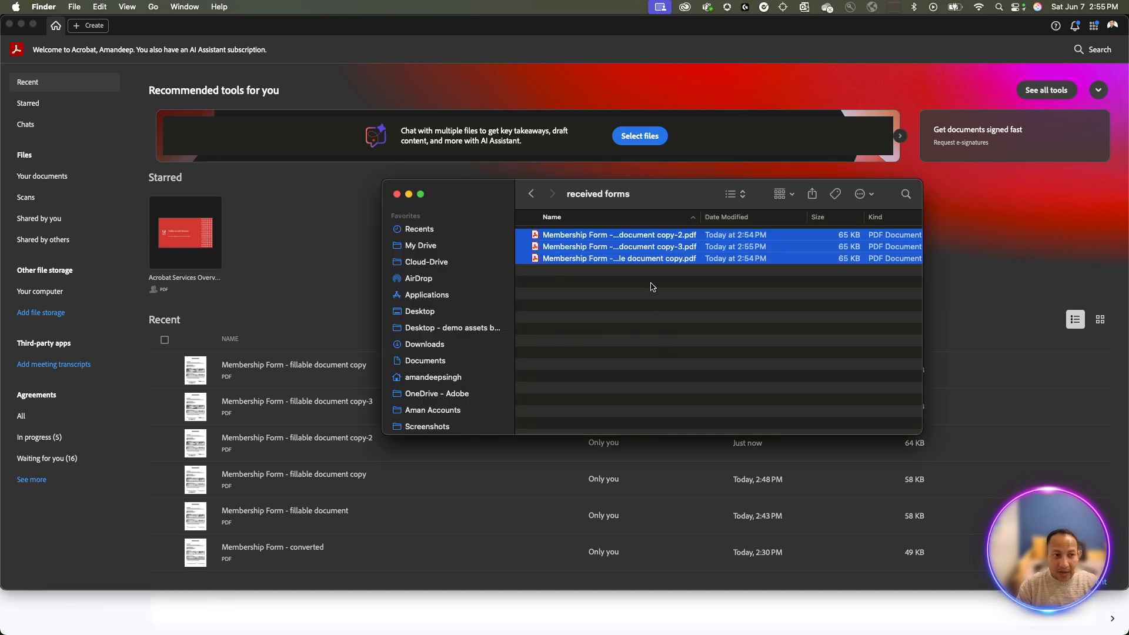
- Expand 'received forms' within PDF Forms and open one of its returned PDFs in Acrobat
{"action": "left_click", "coordinate": [297, 343]}
{"action": "left_click", "coordinate": [673, 599]}
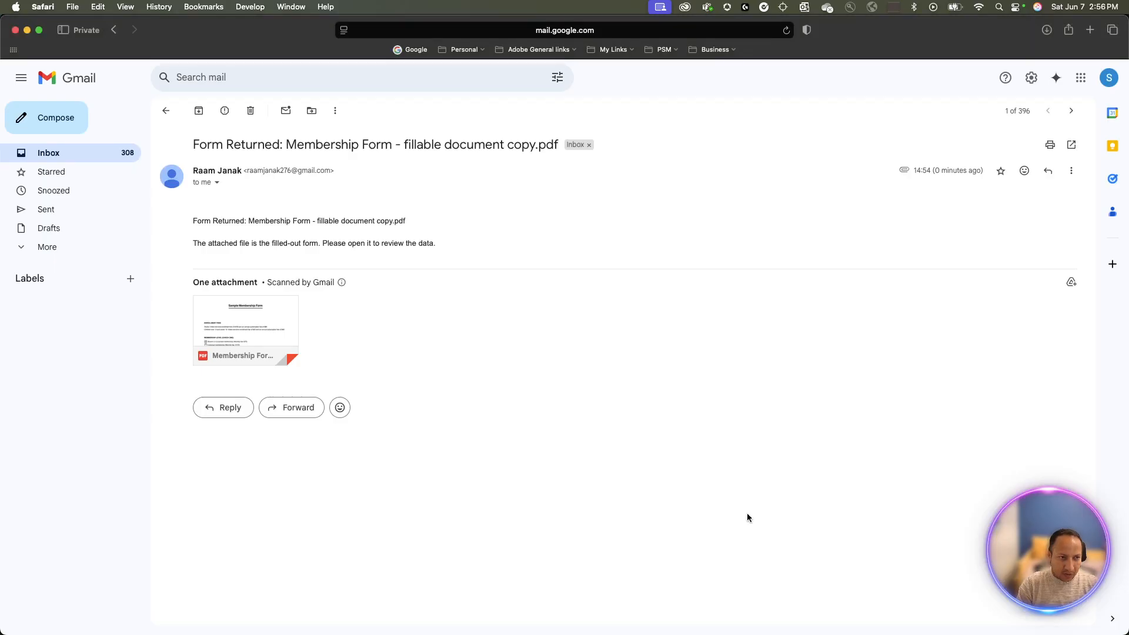
{"action": "key", "text": "super+Tab"}
{"action": "left_click", "coordinate": [689, 287]}
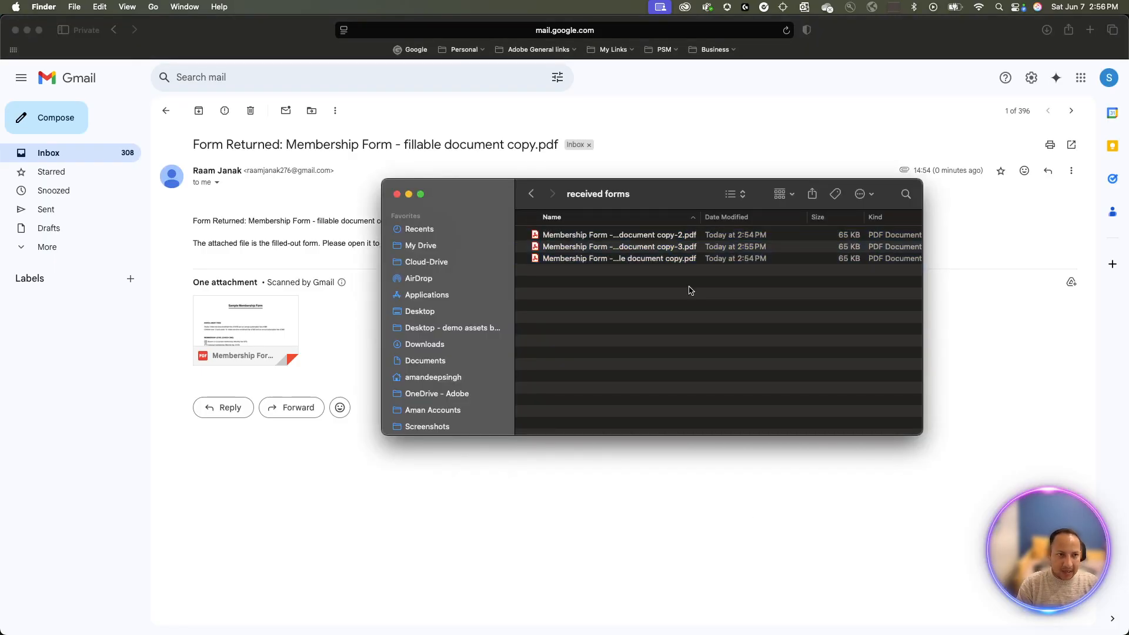
{"action": "left_click", "coordinate": [532, 194]}
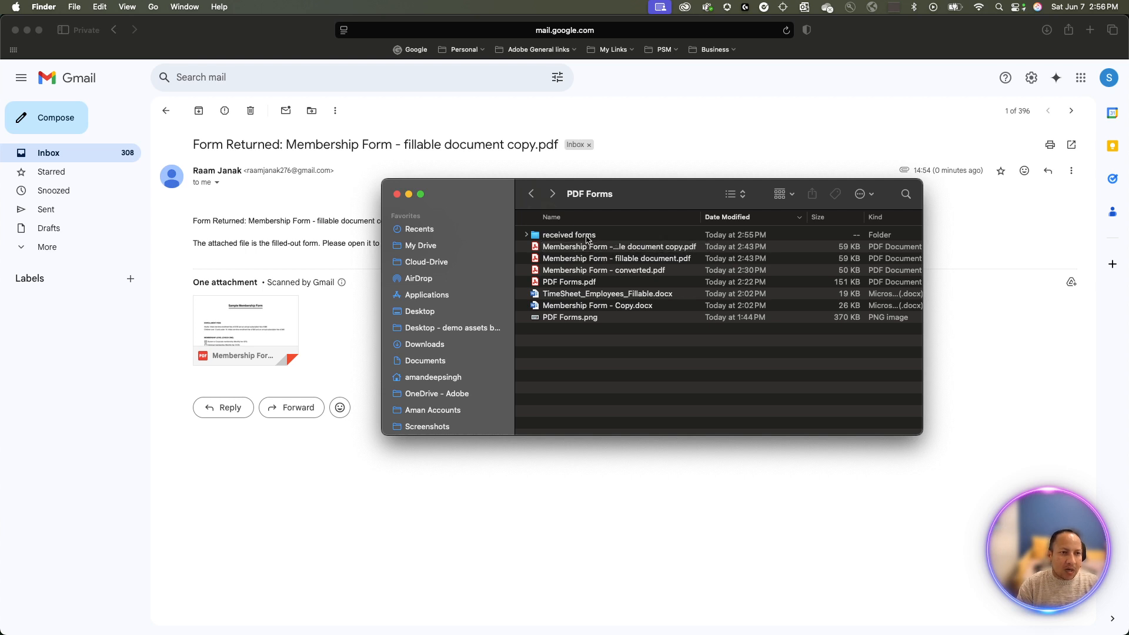
{"action": "left_click", "coordinate": [526, 236]}
{"action": "double_click", "coordinate": [555, 247]}
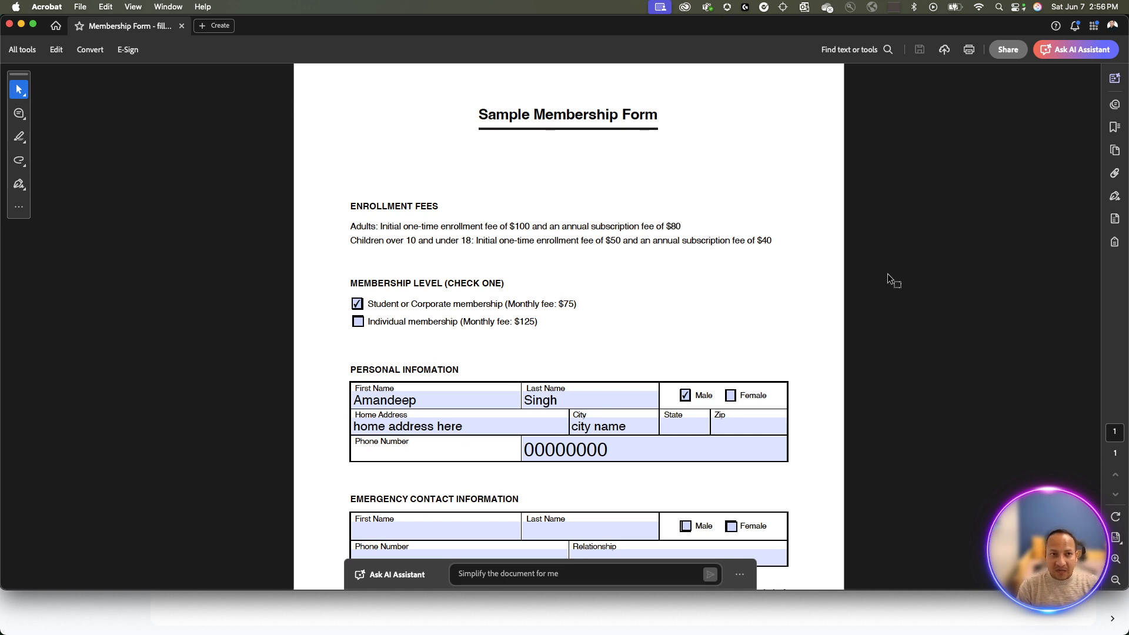
- Close the filled form, open the blank fillable membership form, and choose Prepare a form
{"action": "key", "text": "super+w"}
{"action": "key", "text": "super+Tab"}
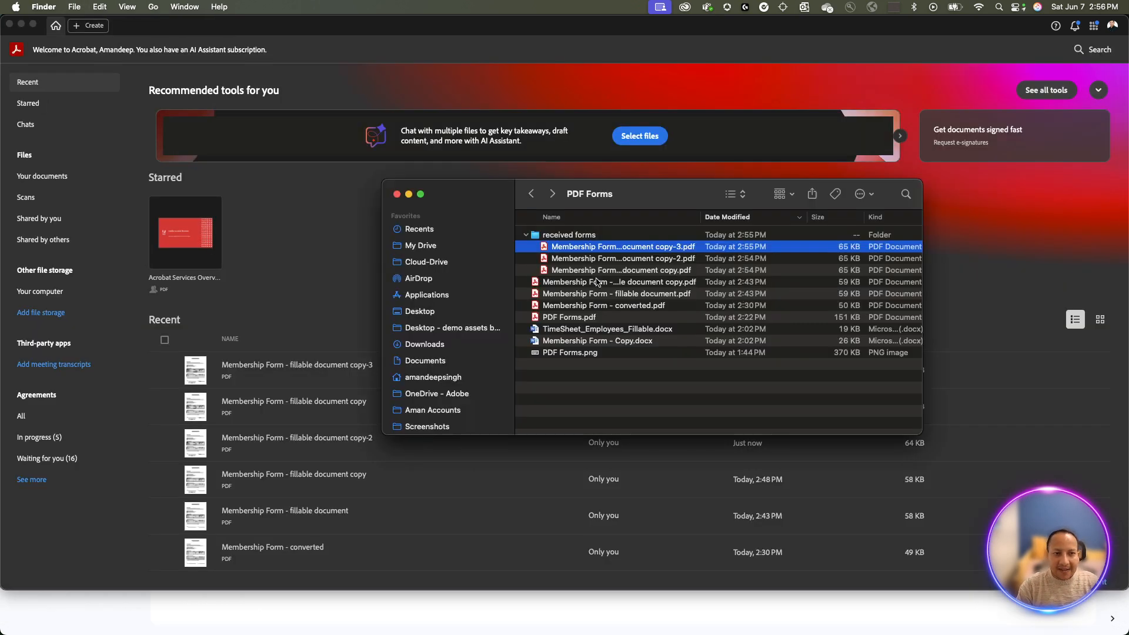
{"action": "double_click", "coordinate": [596, 282]}
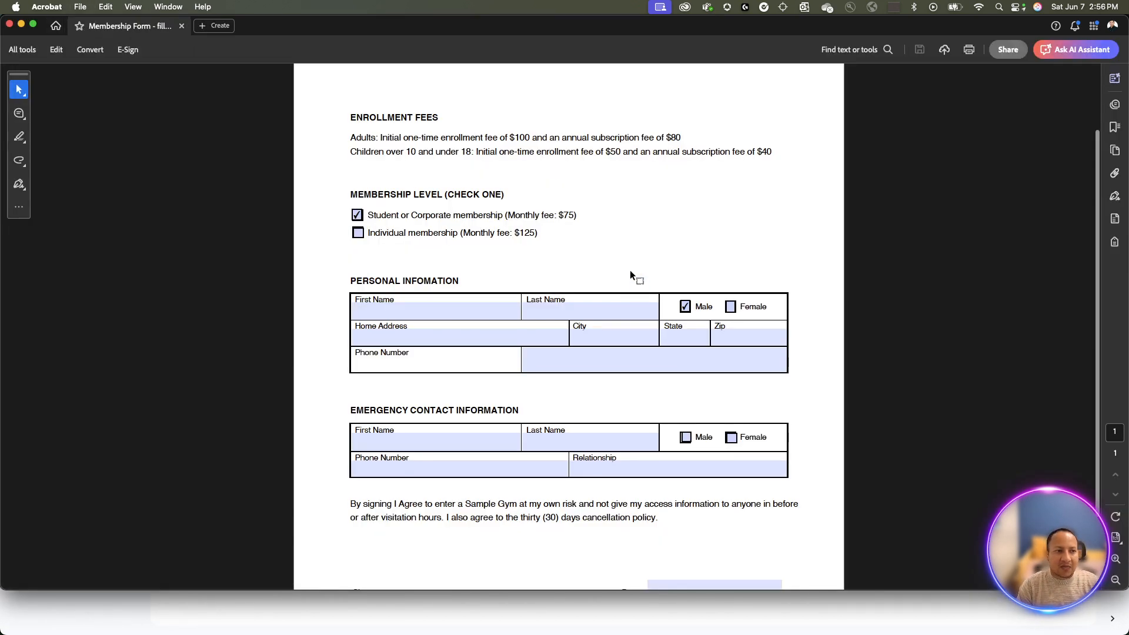
{"action": "scroll", "coordinate": [630, 271], "scroll_direction": "up", "scroll_amount": 3}
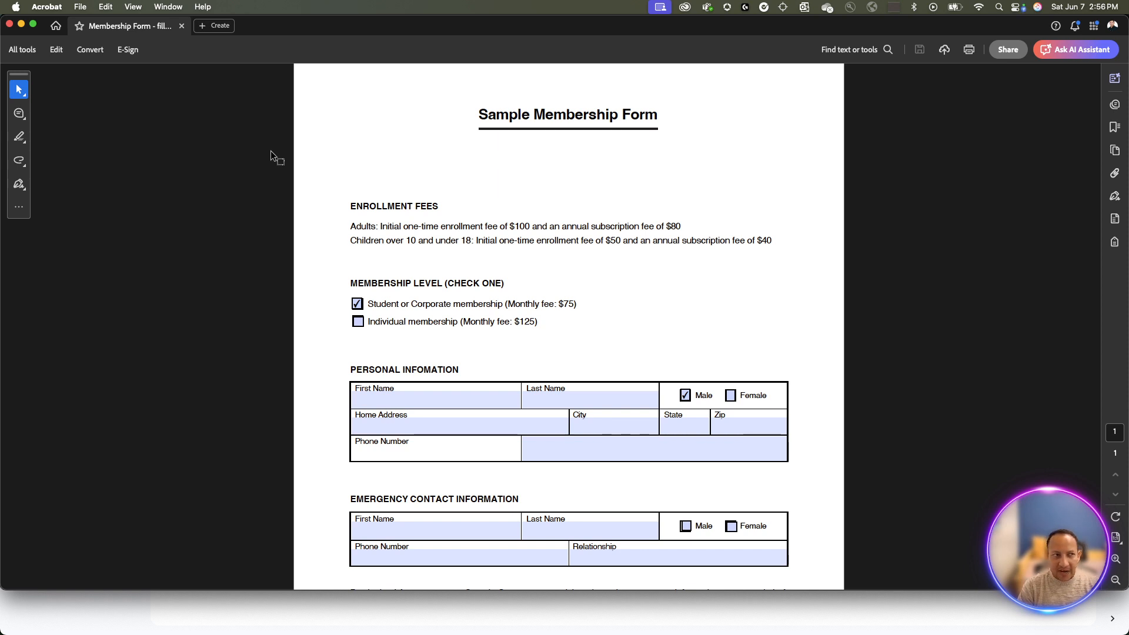
{"action": "left_click", "coordinate": [27, 52]}
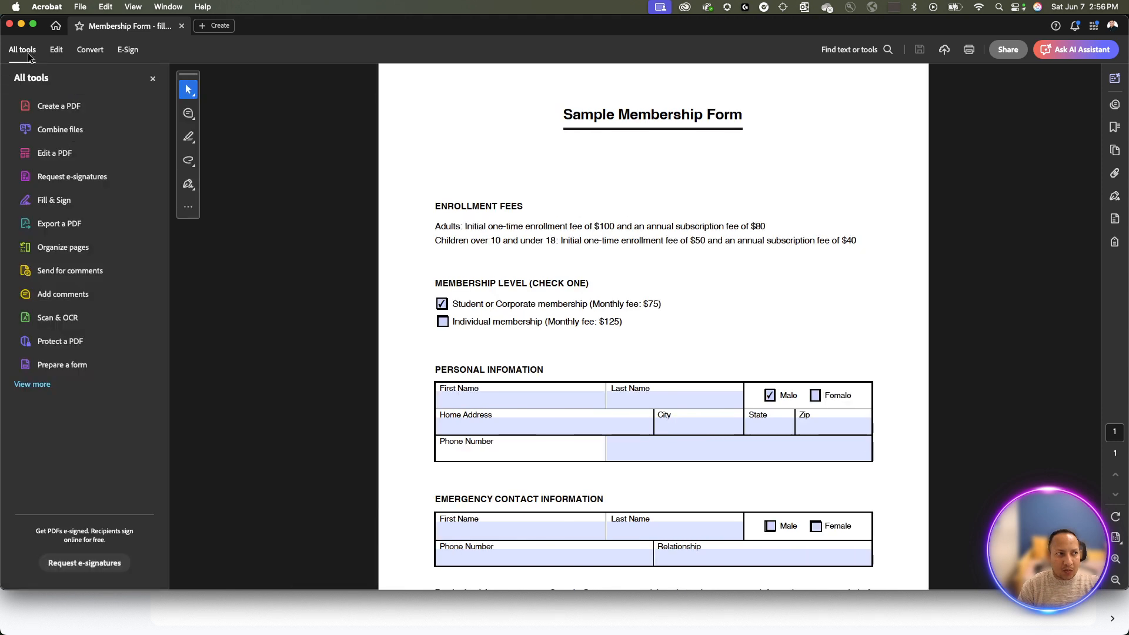
{"action": "left_click", "coordinate": [68, 366]}
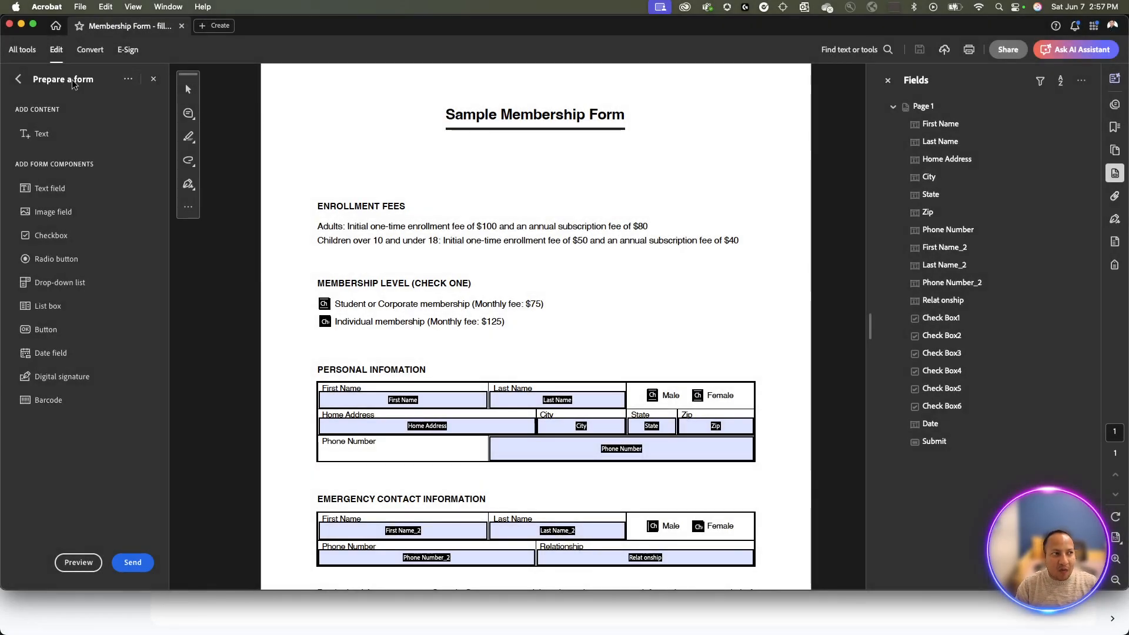
- Open the More options menu in the Prepare a form panel
{"action": "left_click", "coordinate": [128, 78]}
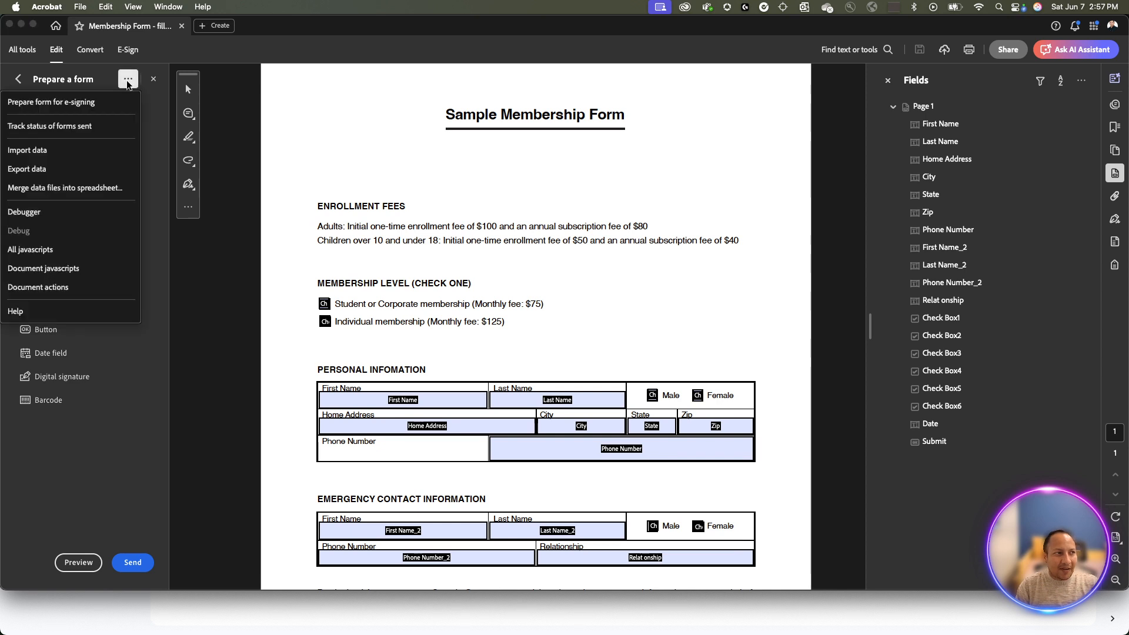
- Add all three PDFs from 'received forms' to Merge data files into spreadsheet
{"action": "left_click", "coordinate": [85, 193]}
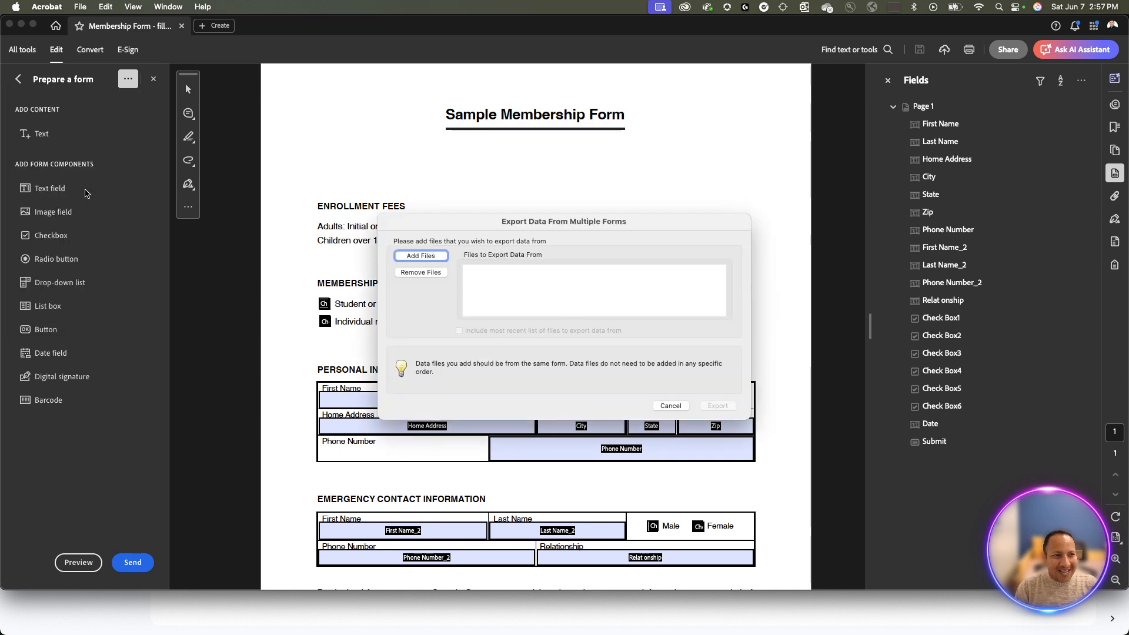
{"action": "left_click", "coordinate": [435, 257]}
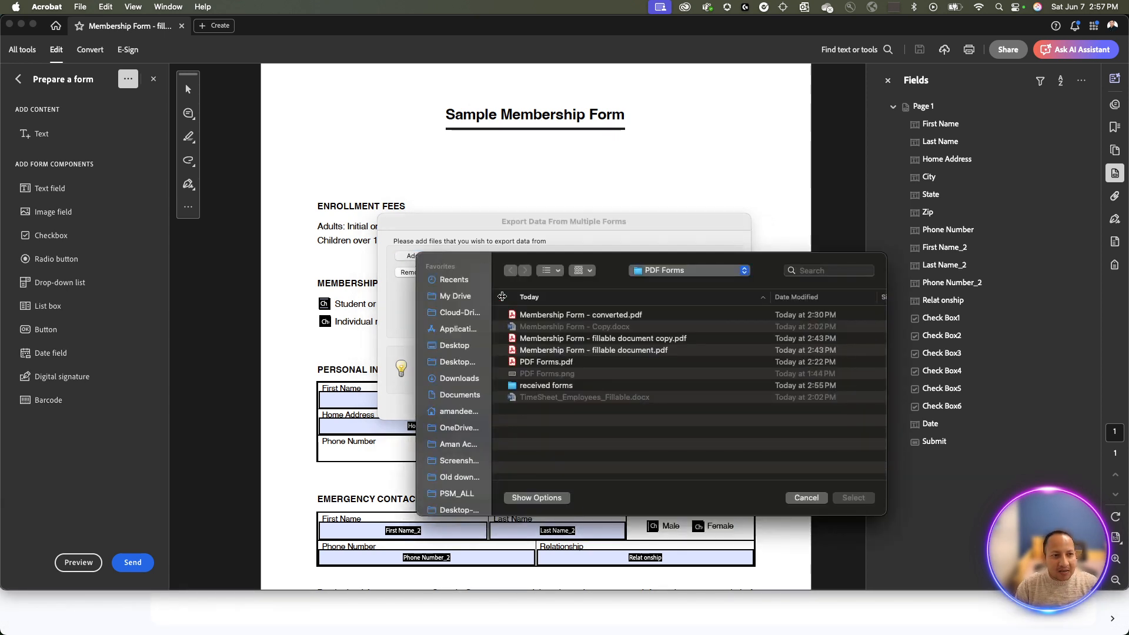
{"action": "double_click", "coordinate": [553, 385]}
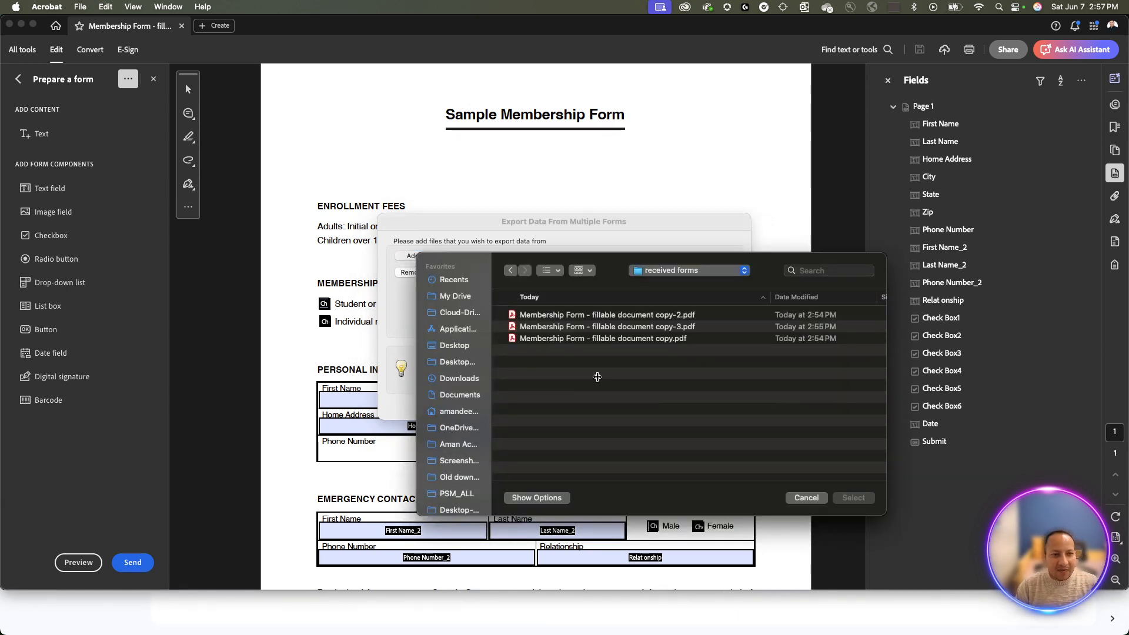
{"action": "key", "text": "super+a"}
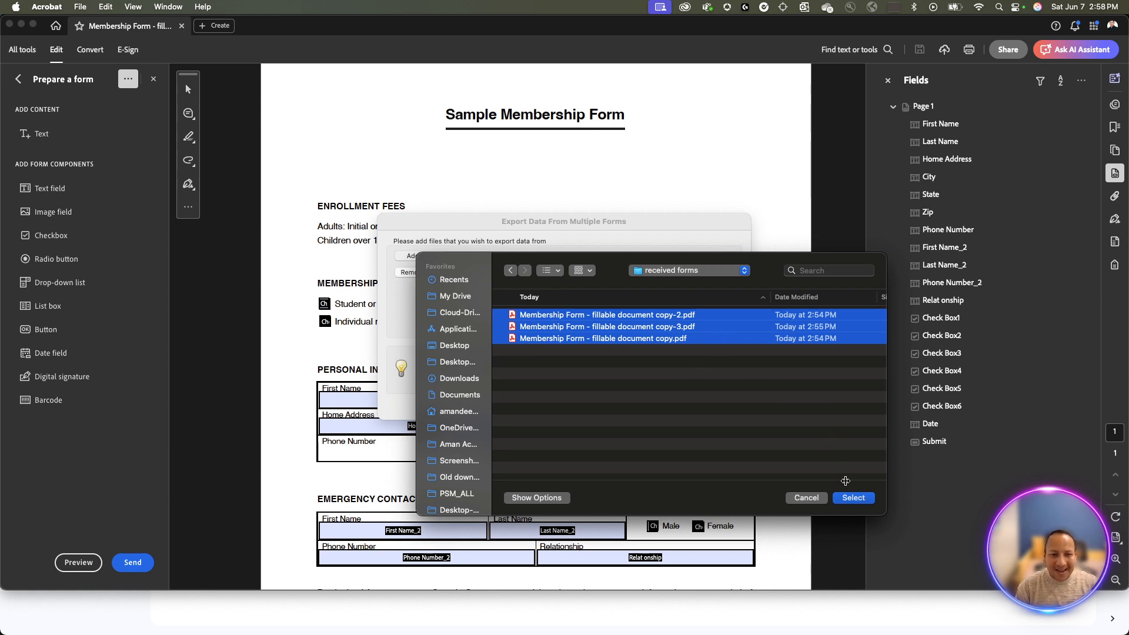
{"action": "left_click", "coordinate": [853, 498]}
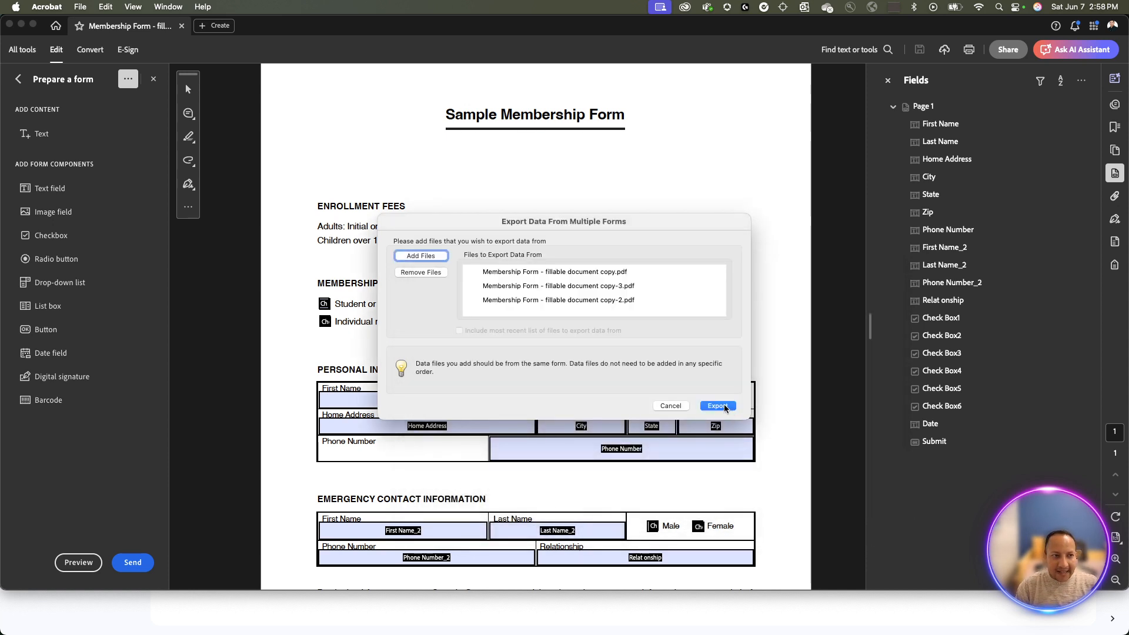
- Export the merged data as 'report' CSV and view it in Excel
{"action": "left_click", "coordinate": [718, 406]}
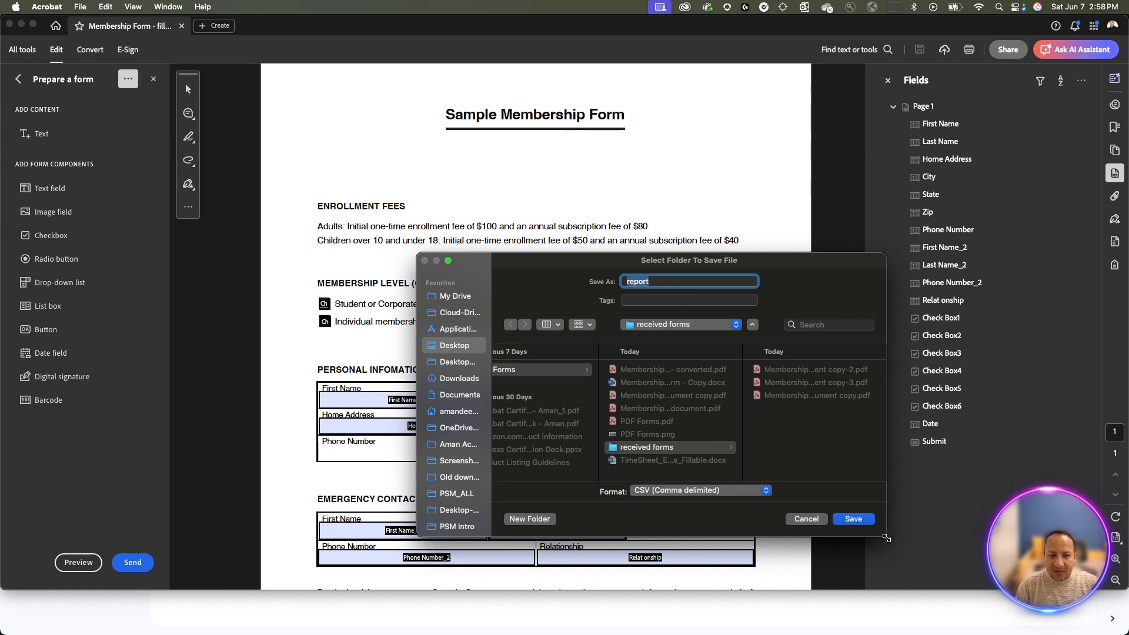
{"action": "left_click", "coordinate": [853, 521]}
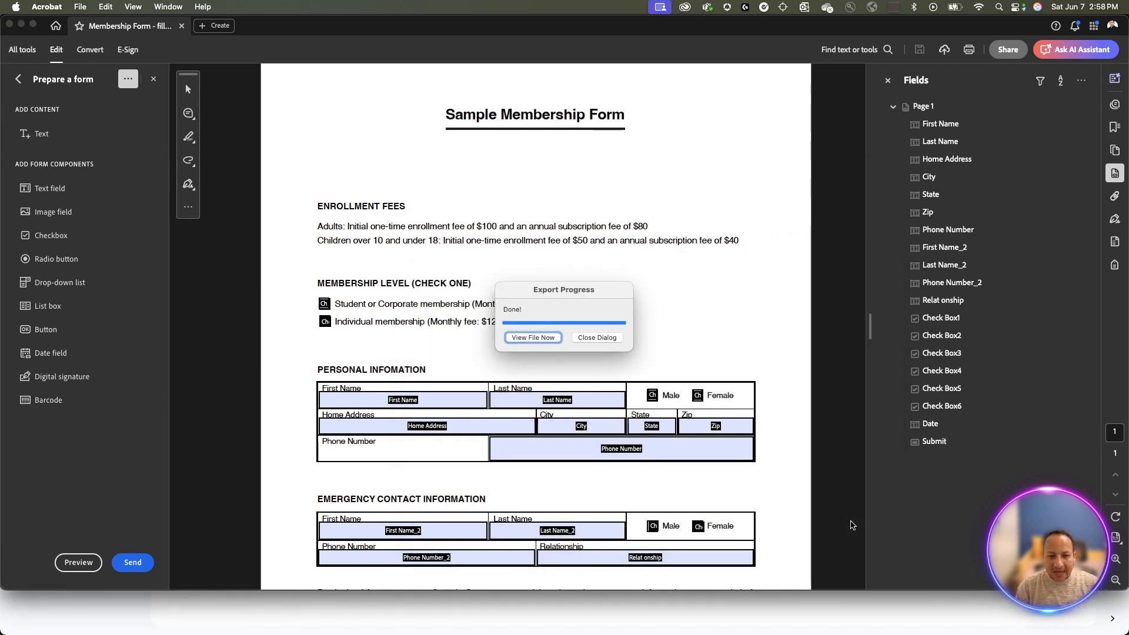
{"action": "left_click", "coordinate": [530, 338]}
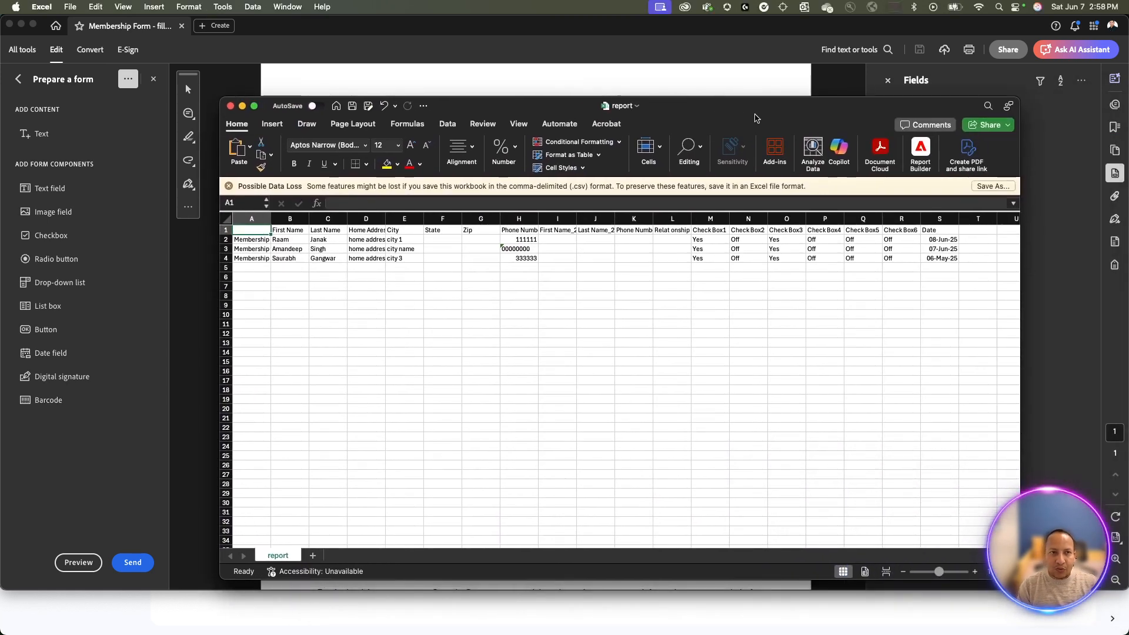
- Maximize the report window and AutoFit all columns to their contents
{"action": "double_click", "coordinate": [757, 111]}
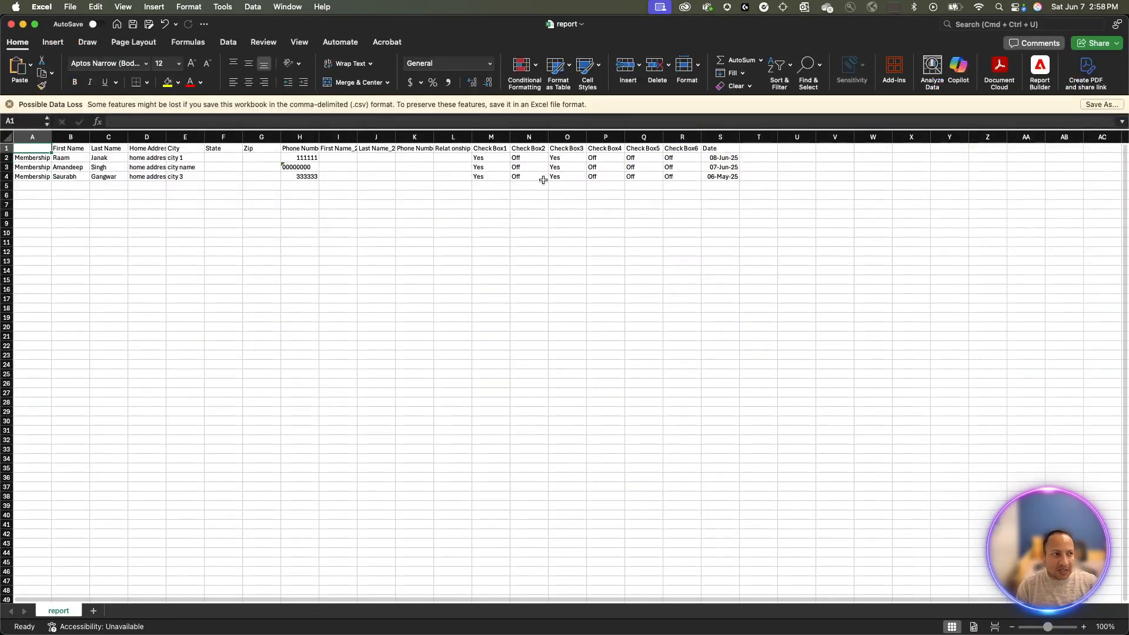
{"action": "left_click", "coordinate": [6, 137]}
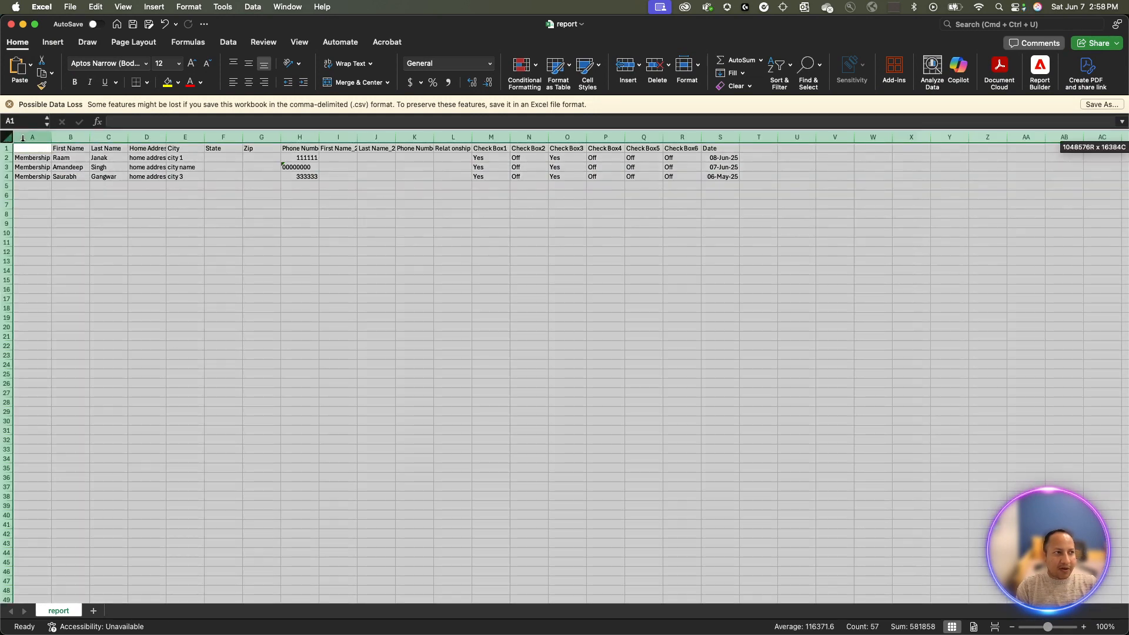
{"action": "left_click_drag", "start_coordinate": [51, 138], "coordinate": [52, 138]}
{"action": "left_click", "coordinate": [48, 138]}
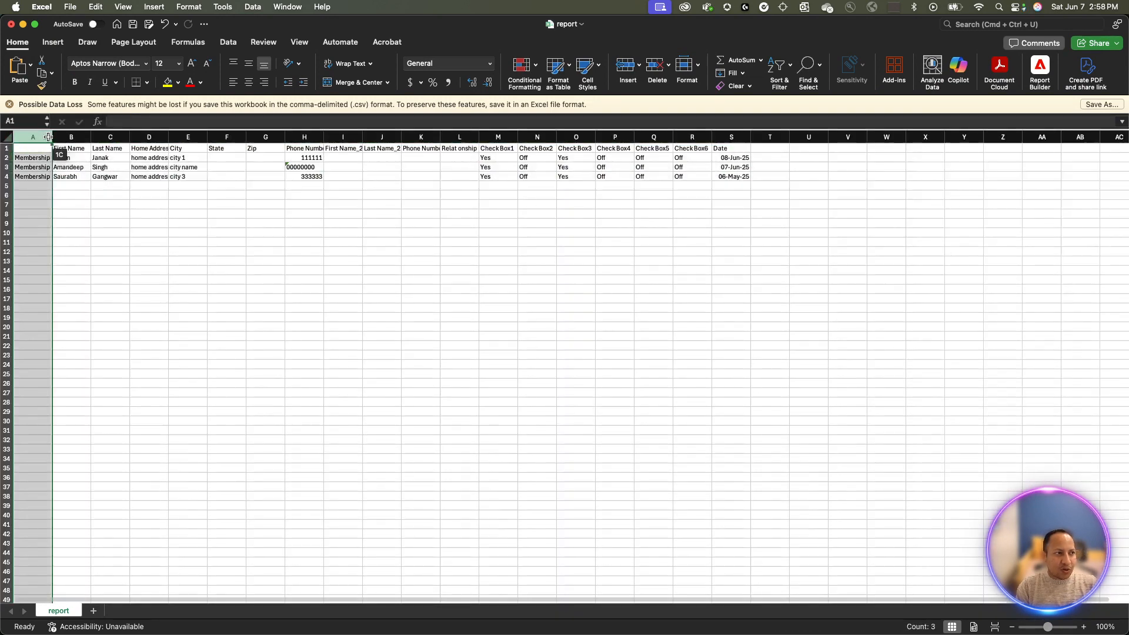
{"action": "left_click", "coordinate": [4, 137]}
{"action": "double_click", "coordinate": [52, 137]}
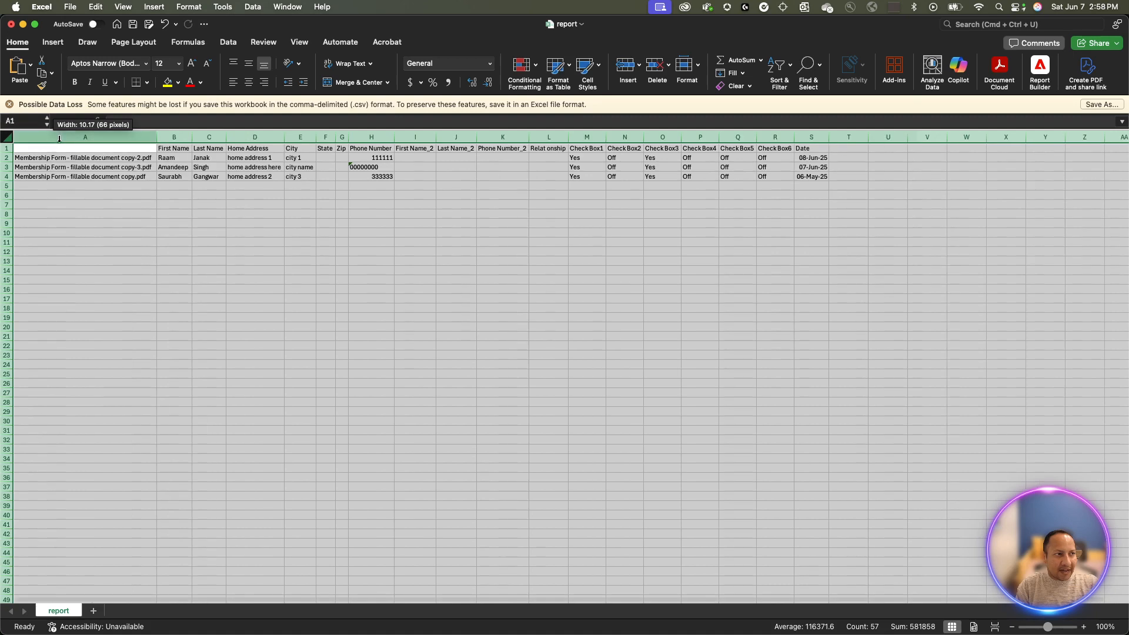
{"action": "left_click", "coordinate": [80, 148]}
- Step through the headers and member rows to check names, addresses and phone numbers
{"action": "key", "text": "Right"}
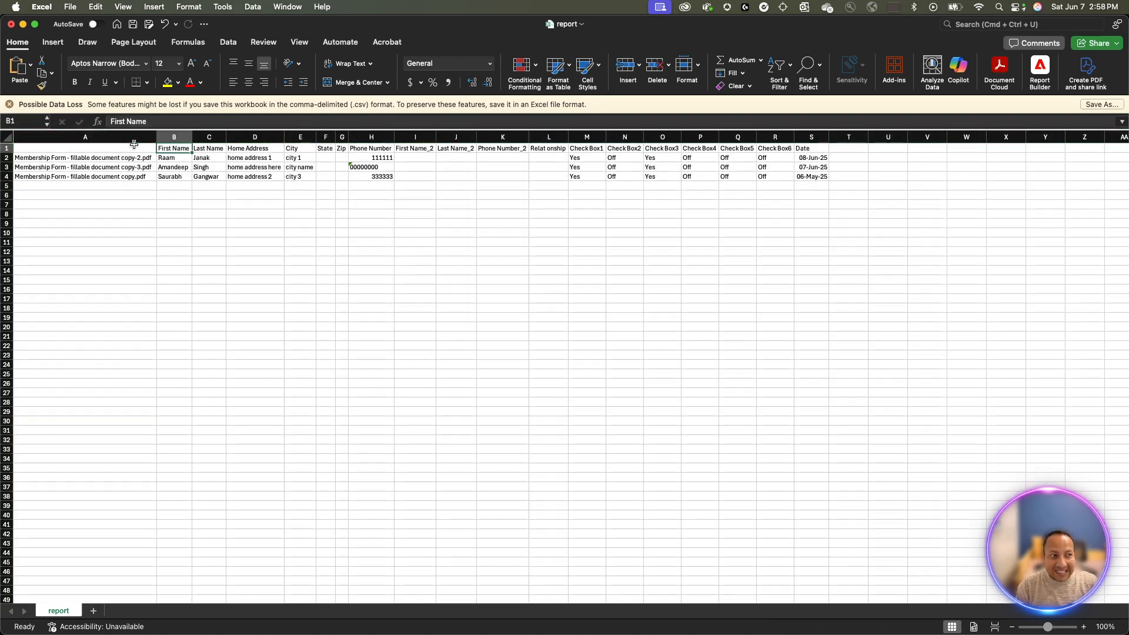
{"action": "key", "text": "Right"}
{"action": "key", "text": "Right"}
{"action": "key", "text": "Right"}
{"action": "key", "text": "Right"}
{"action": "key", "text": "Right"}
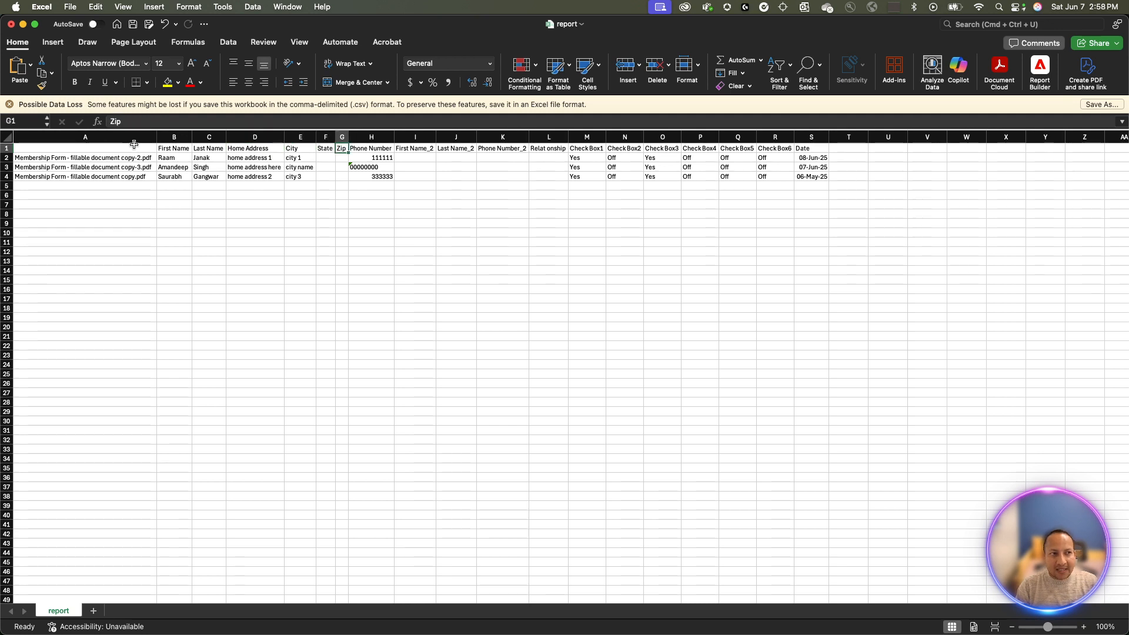
{"action": "key", "text": "Right"}
{"action": "key", "text": "Down"}
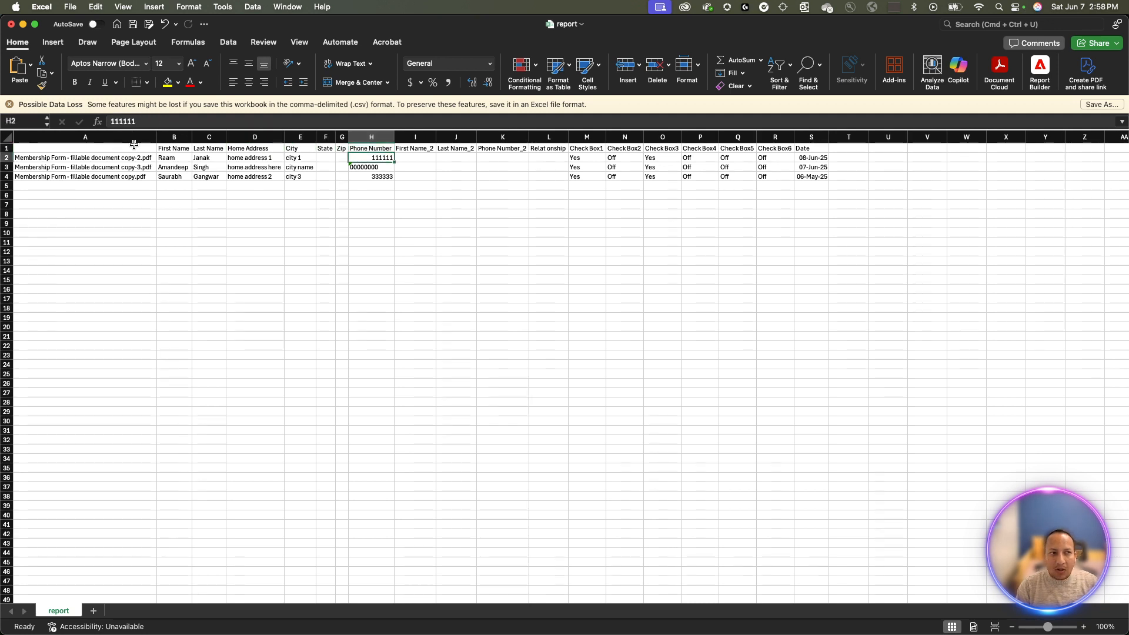
{"action": "key", "text": "Down"}
{"action": "key", "text": "Down"}
{"action": "key", "text": "Up"}
{"action": "key", "text": "Up"}
{"action": "key", "text": "Left"}
{"action": "key", "text": "Left"}
{"action": "key", "text": "Left"}
{"action": "key", "text": "Left"}
{"action": "key", "text": "Left"}
{"action": "key", "text": "Left"}
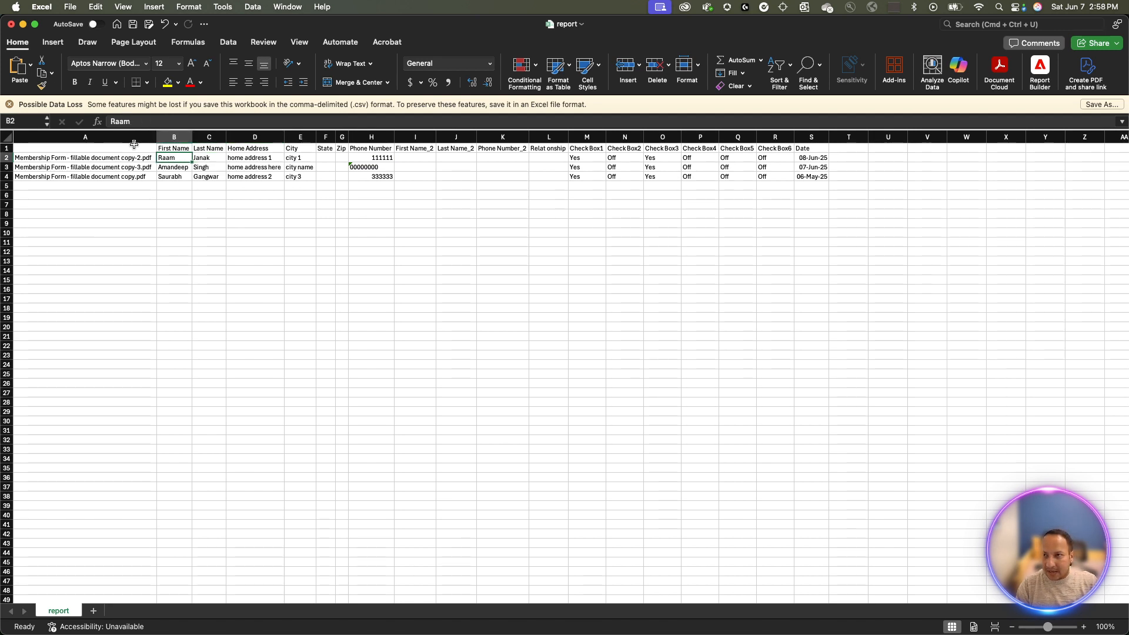
{"action": "key", "text": "Down"}
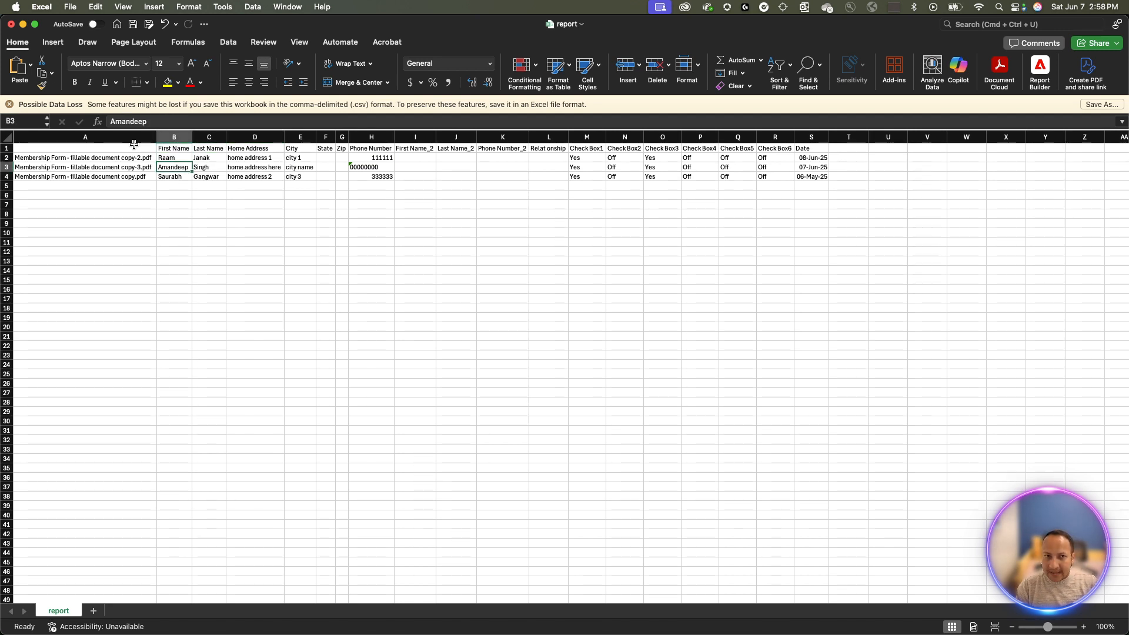
{"action": "key", "text": "Right"}
{"action": "key", "text": "Right"}
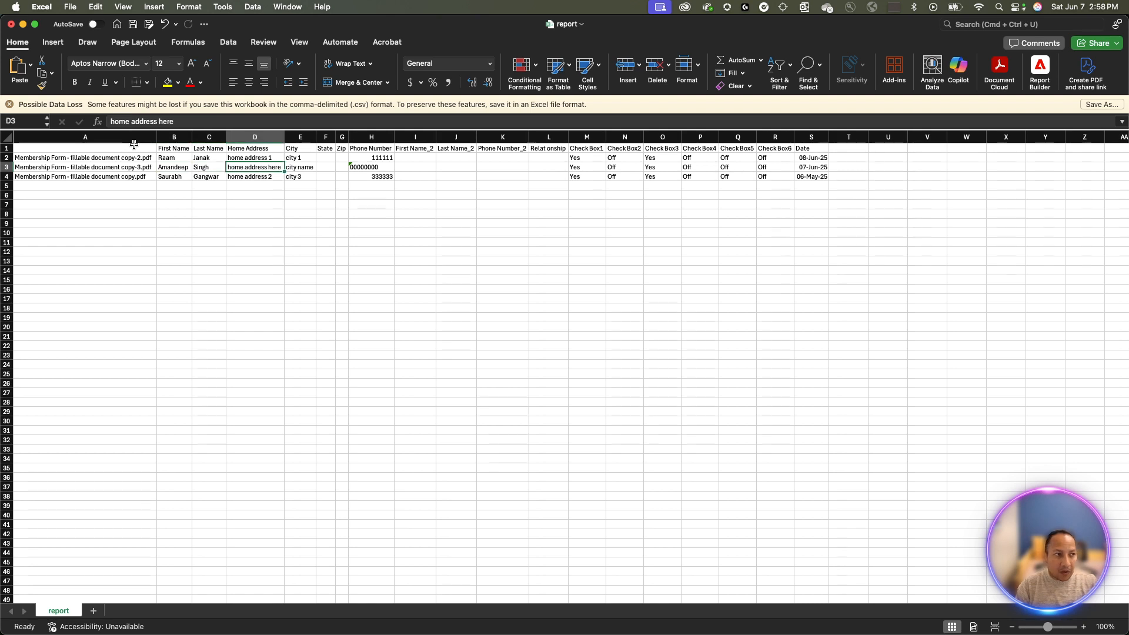
{"action": "key", "text": "Up"}
{"action": "key", "text": "Up"}
{"action": "key", "text": "Left"}
{"action": "key", "text": "Left"}
{"action": "key", "text": "Down"}
{"action": "key", "text": "Down"}
{"action": "key", "text": "Down"}
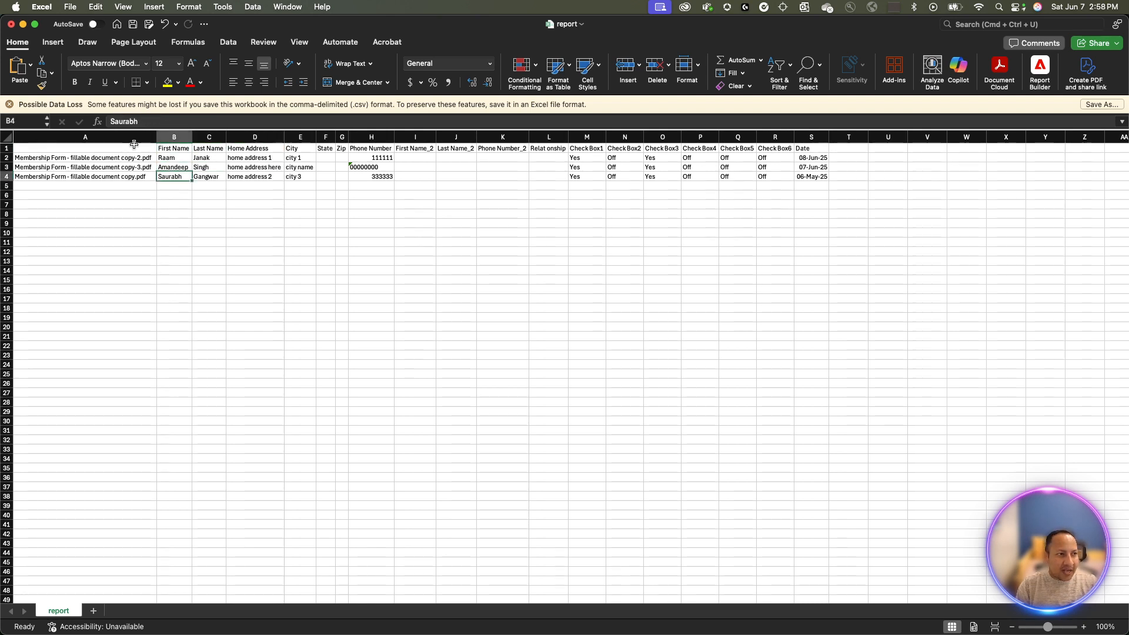
{"action": "key", "text": "Up"}
{"action": "key", "text": "Up"}
{"action": "key", "text": "Right"}
{"action": "key", "text": "Down"}
{"action": "key", "text": "Down"}
{"action": "key", "text": "Right"}
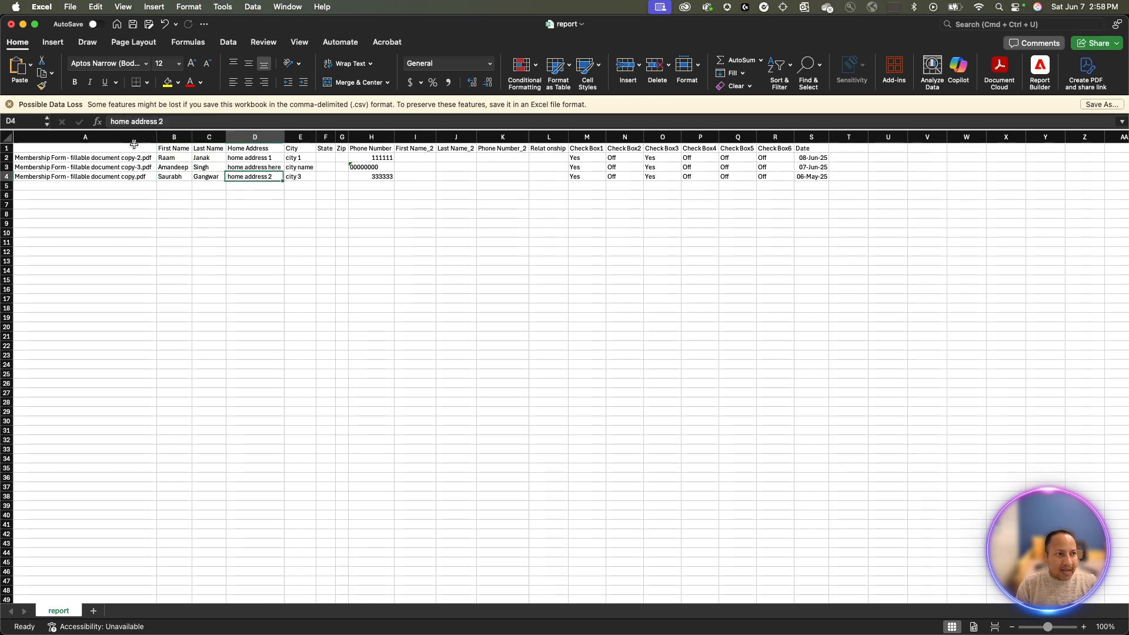
{"action": "key", "text": "Up"}
{"action": "key", "text": "Up"}
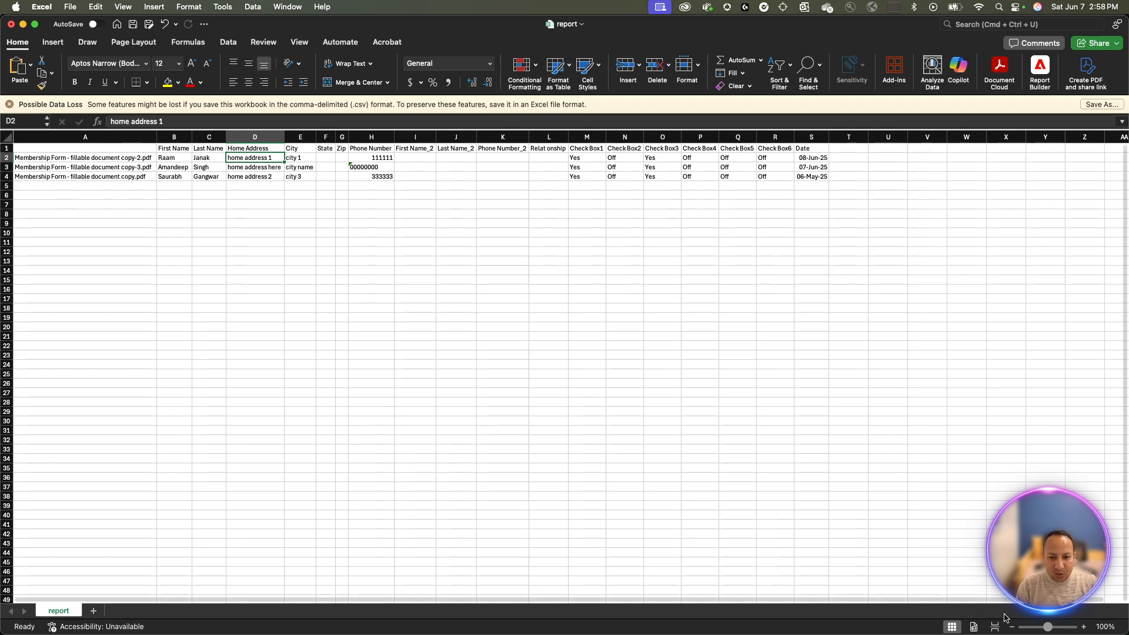
- Zoom the sheet to 160% and highlight the headers and members' personal details
{"action": "left_click", "coordinate": [1083, 627]}
{"action": "left_click", "coordinate": [1083, 627]}
{"action": "left_click", "coordinate": [1083, 627]}
{"action": "left_click", "coordinate": [1084, 627]}
{"action": "left_click", "coordinate": [1083, 627]}
{"action": "left_click", "coordinate": [1083, 627]}
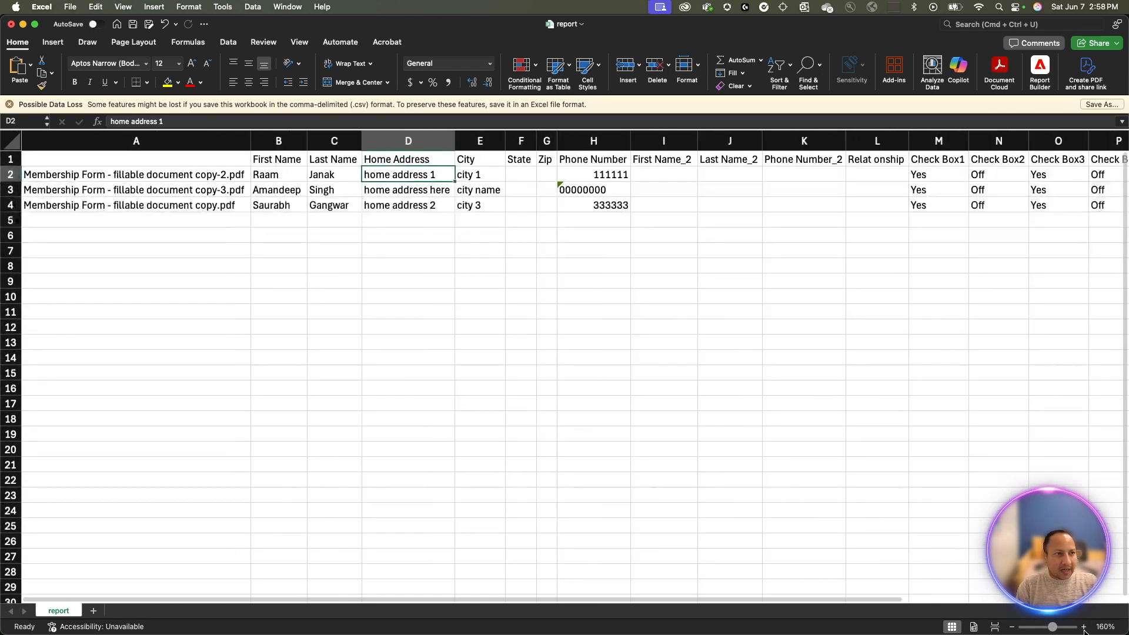
{"action": "left_click_drag", "start_coordinate": [286, 161], "coordinate": [640, 152]}
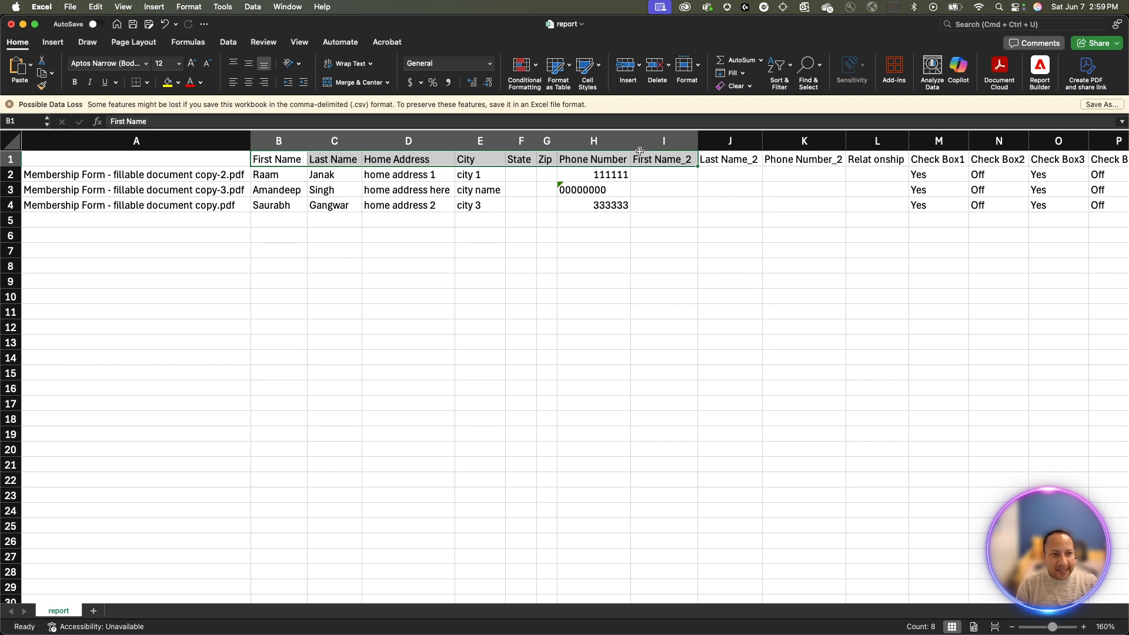
{"action": "left_click", "coordinate": [353, 188]}
{"action": "left_click_drag", "start_coordinate": [280, 174], "coordinate": [527, 198]}
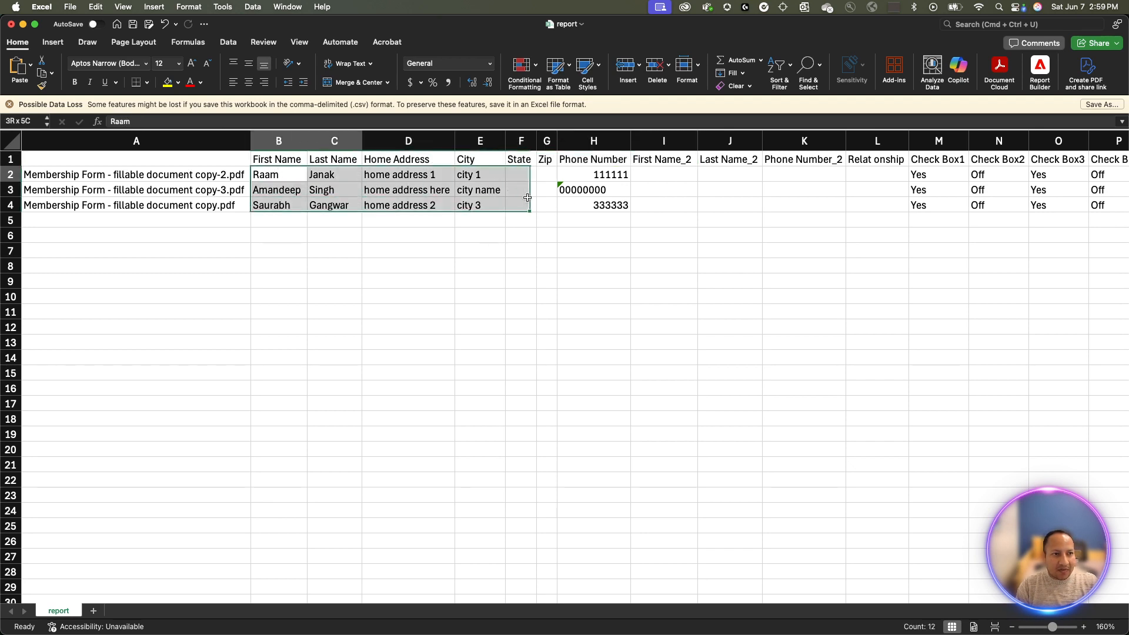
{"action": "left_click", "coordinate": [611, 205]}
- Scroll right and highlight the Check Box1 through Check Box6 headers and values
{"action": "scroll", "coordinate": [912, 171], "scroll_direction": "right", "scroll_amount": 3}
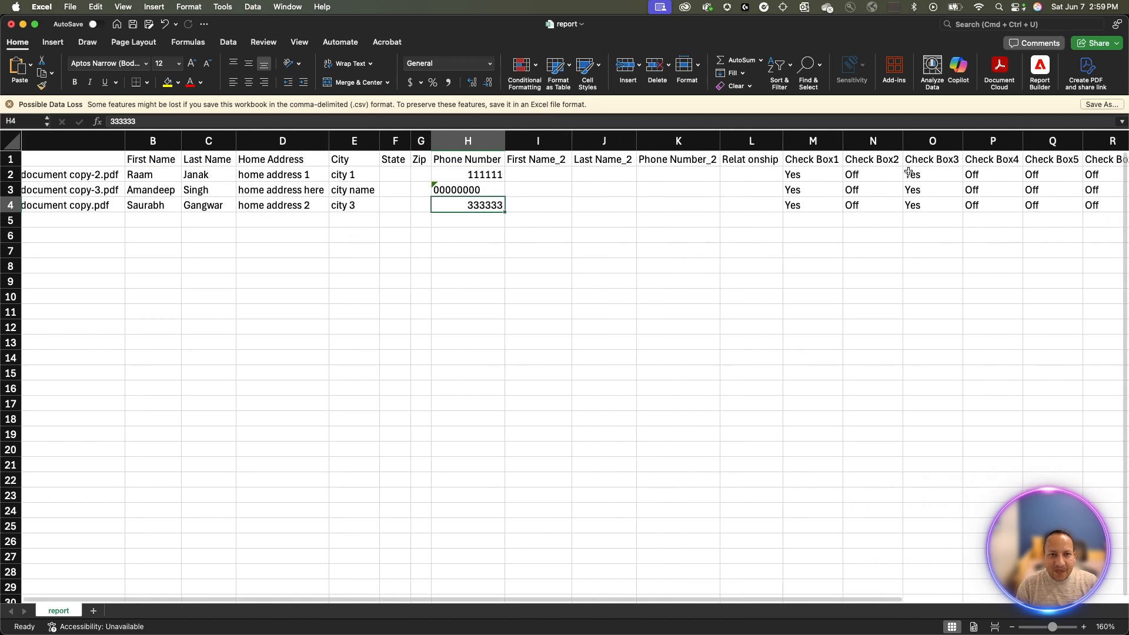
{"action": "left_click_drag", "start_coordinate": [817, 161], "coordinate": [993, 159]}
{"action": "scroll", "coordinate": [994, 160], "scroll_direction": "right", "scroll_amount": 3}
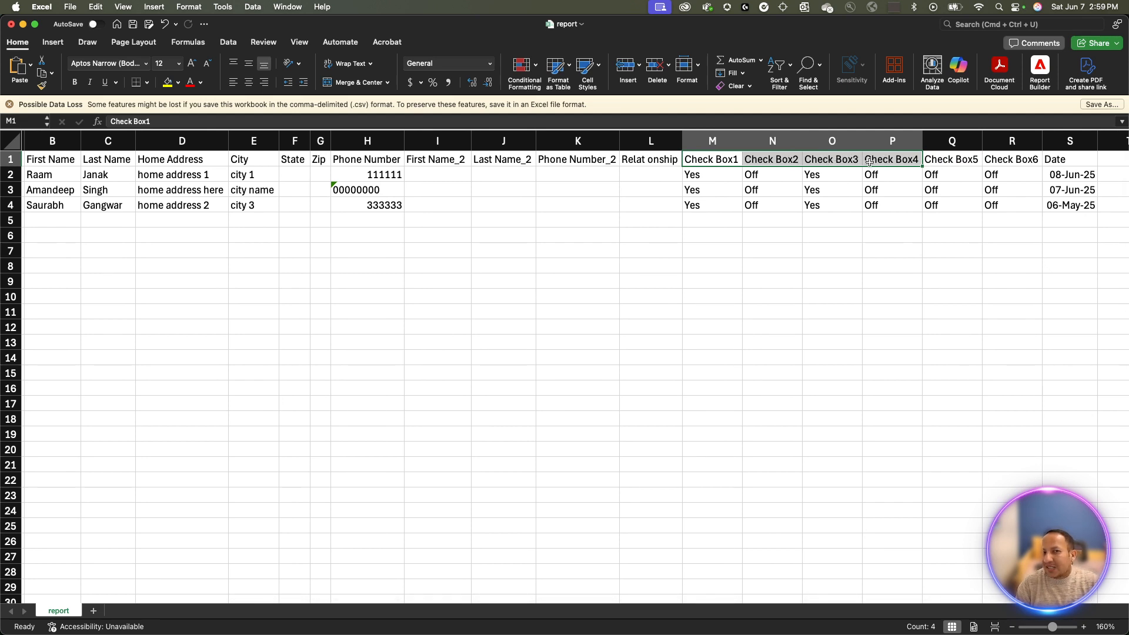
{"action": "left_click", "coordinate": [832, 170]}
{"action": "left_click_drag", "start_coordinate": [832, 170], "coordinate": [825, 198]}
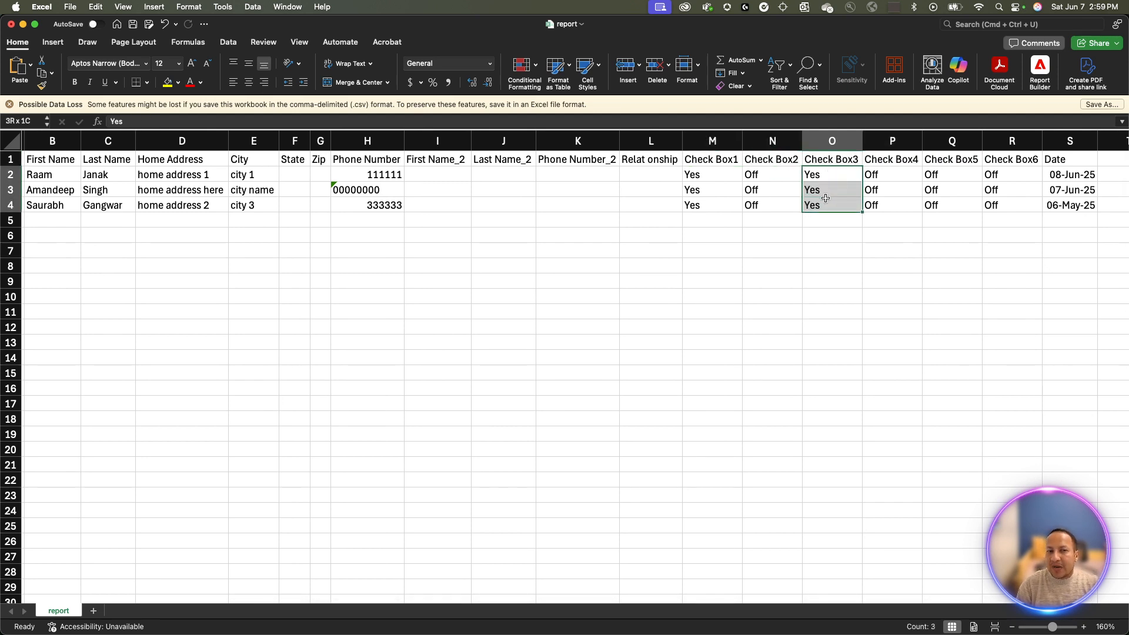
{"action": "left_click", "coordinate": [825, 201]}
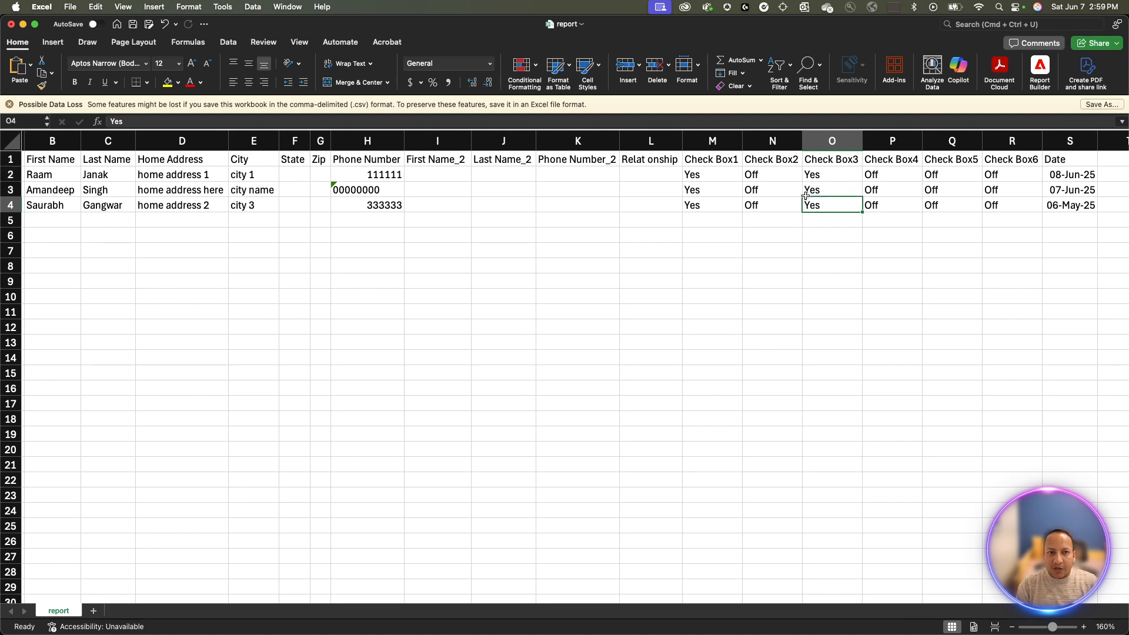
{"action": "left_click_drag", "start_coordinate": [718, 161], "coordinate": [1000, 153]}
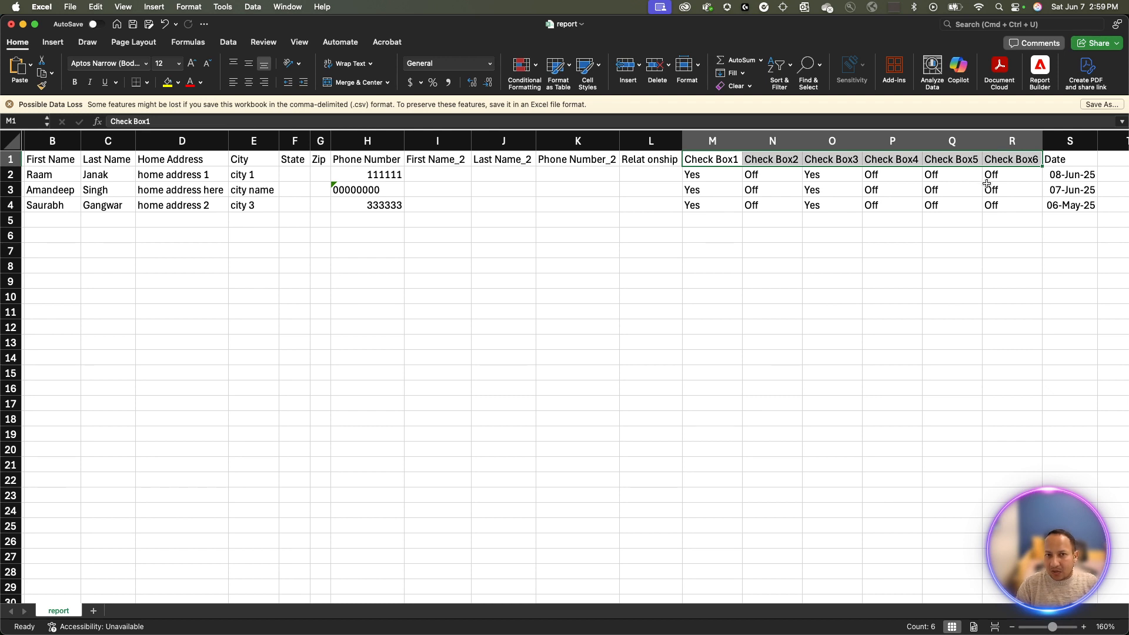
{"action": "left_click", "coordinate": [1017, 176]}
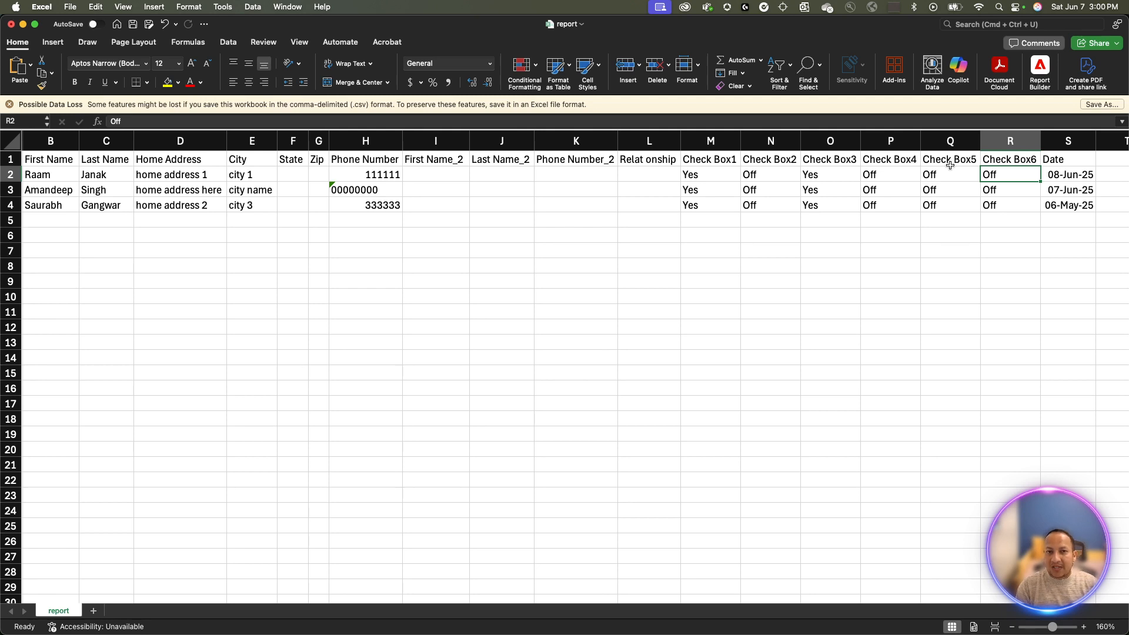
- Back in Acrobat, close the Export Progress dialog and Prepare a form, then show All tools
{"action": "key", "text": "super+Tab"}
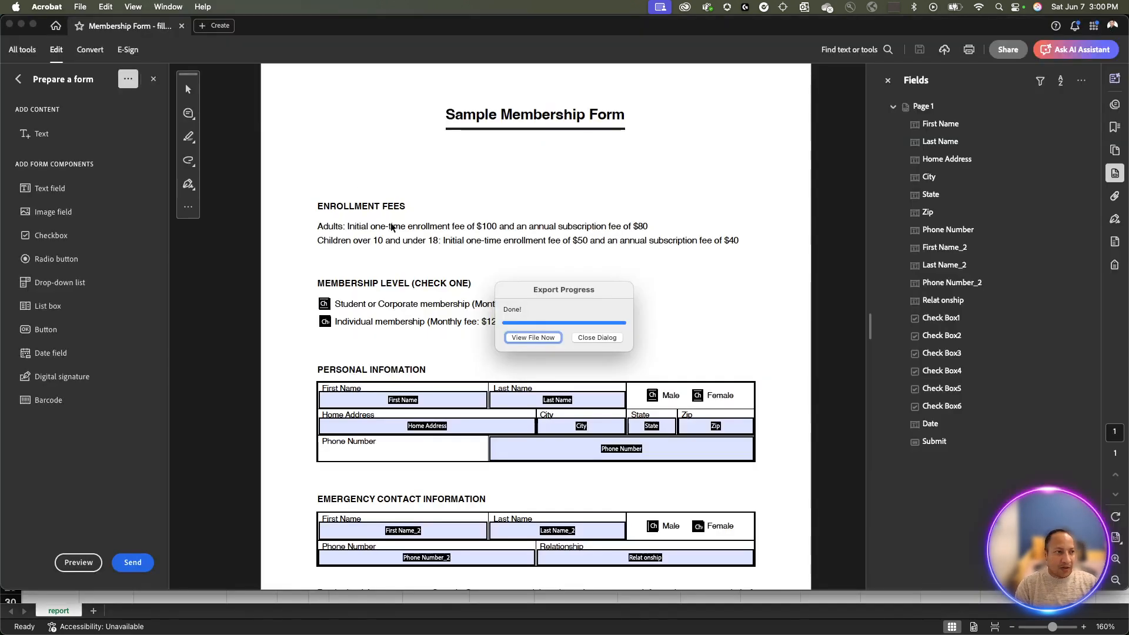
{"action": "left_click", "coordinate": [597, 338]}
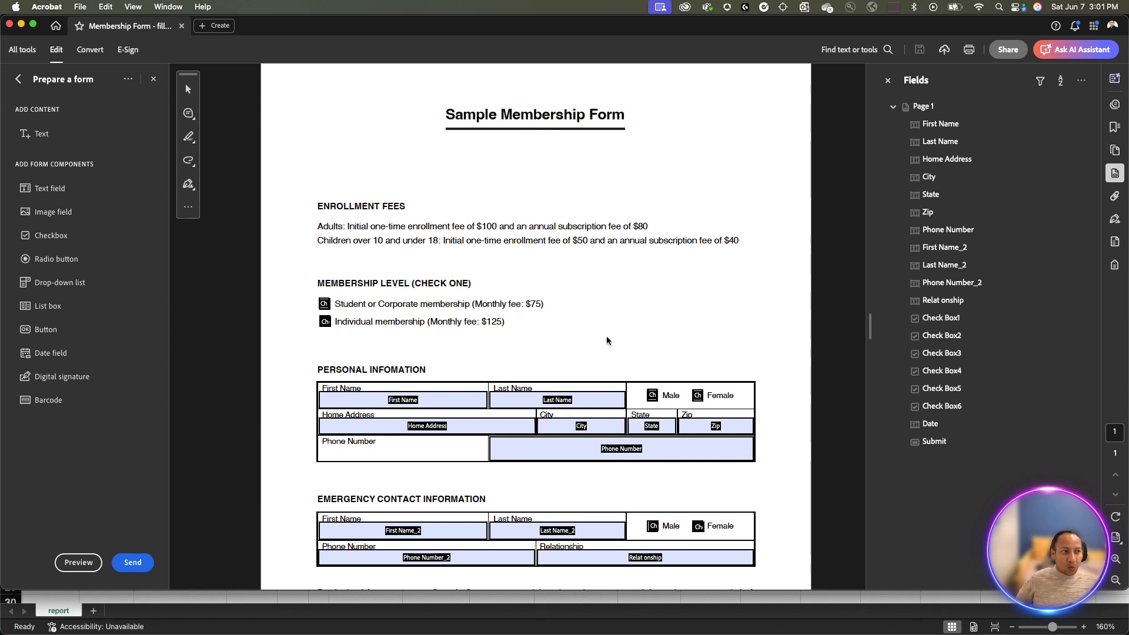
{"action": "left_click", "coordinate": [154, 80]}
{"action": "left_click", "coordinate": [32, 57]}
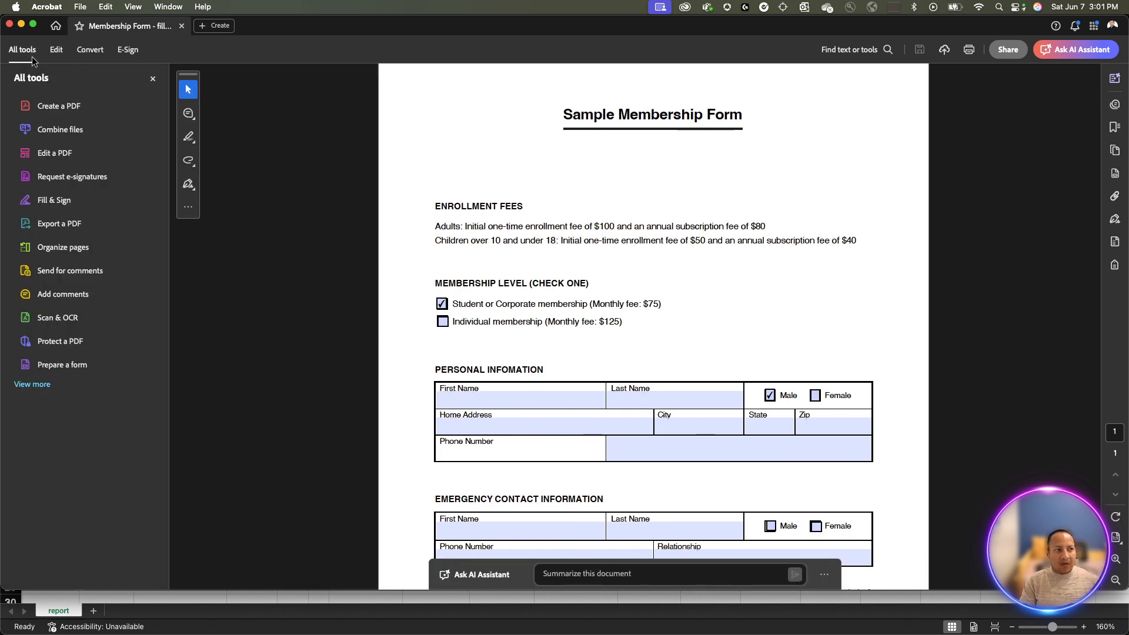